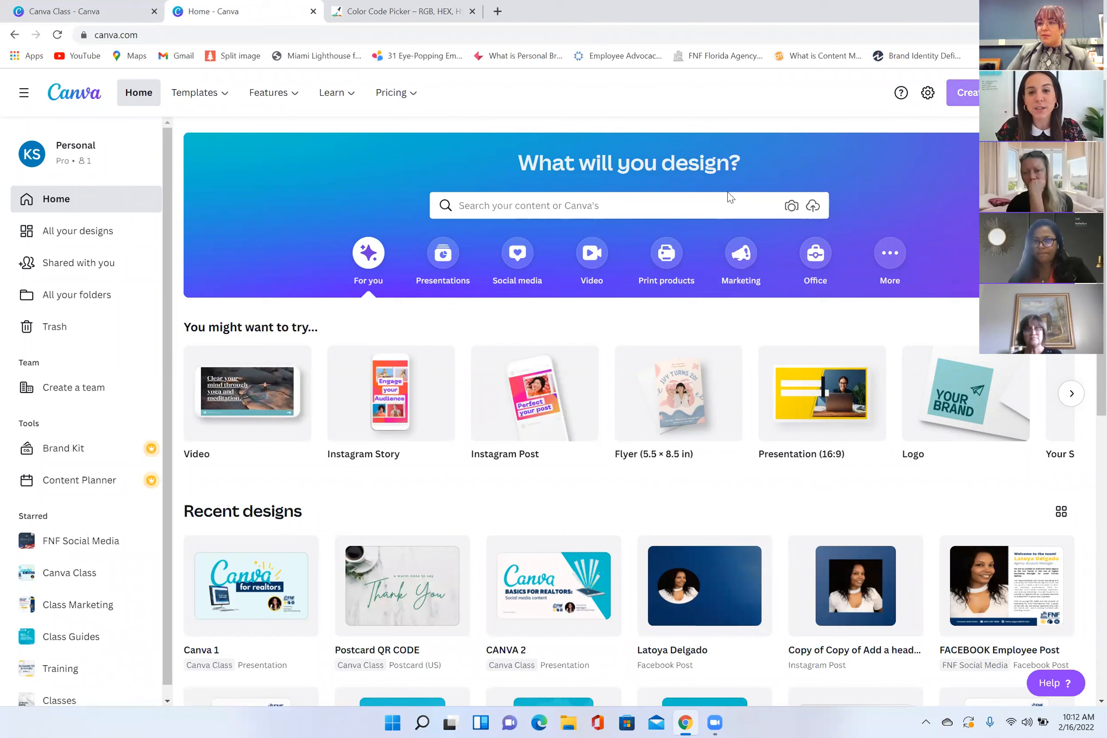
Step: Search the new-design types for "instagra" to look over the Instagram formats
{"action": "left_click", "coordinate": [661, 201]}
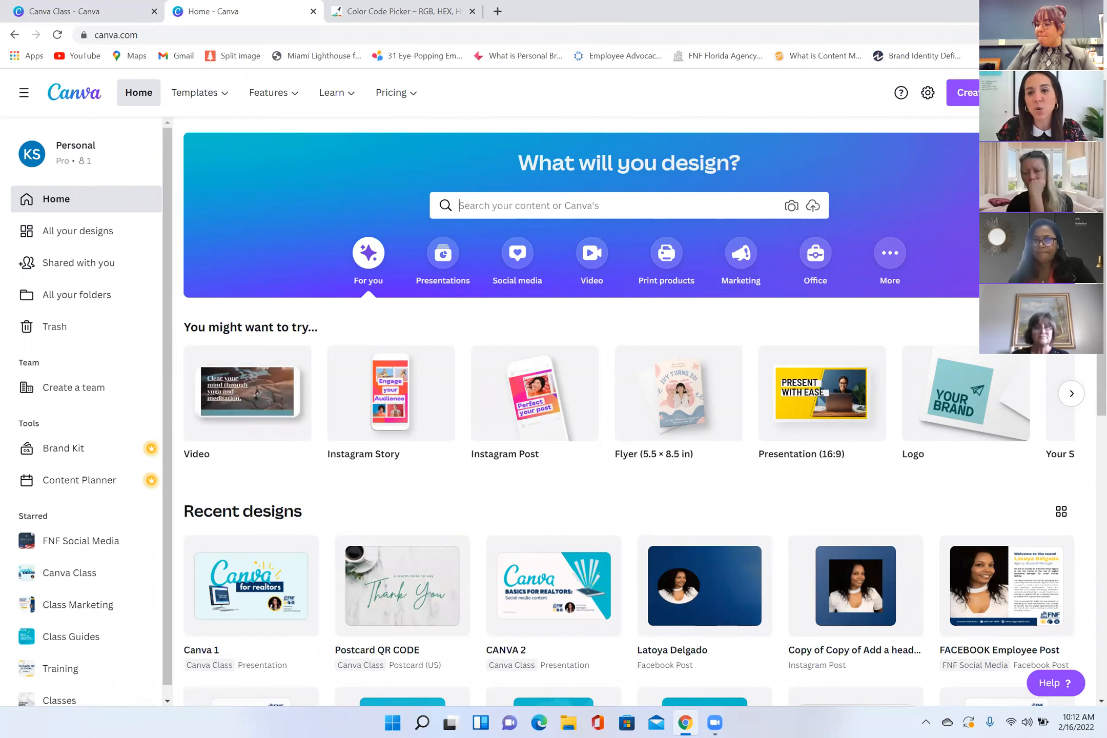
{"action": "left_click", "coordinate": [971, 100]}
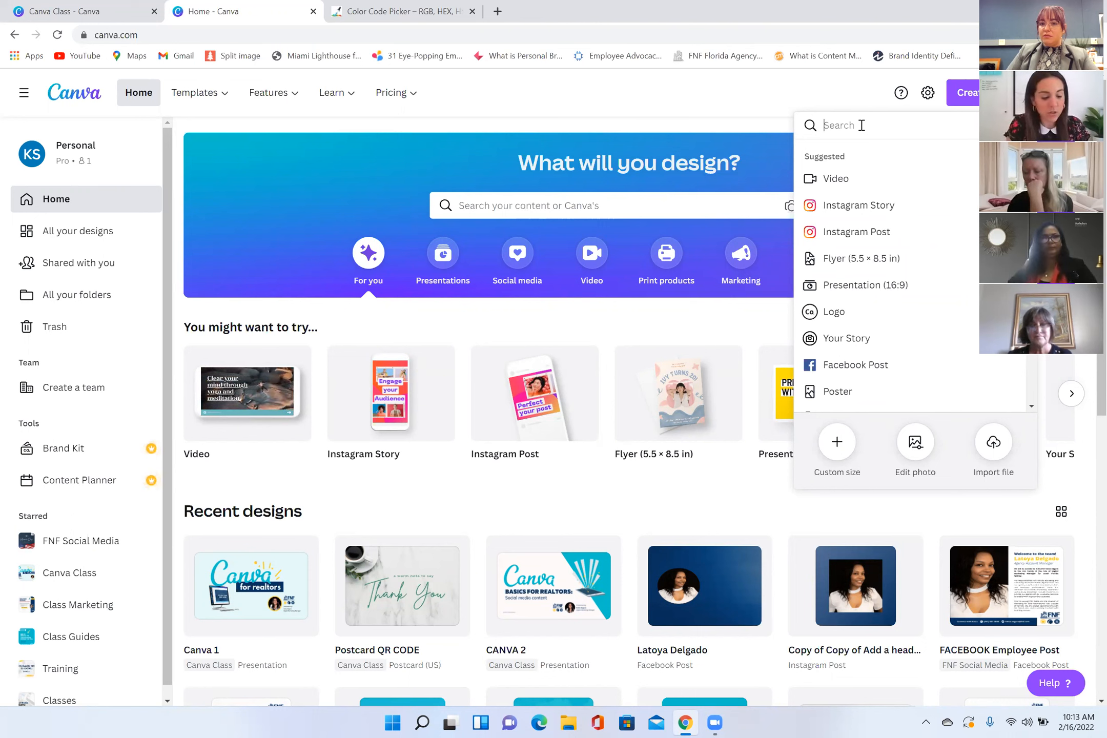
{"action": "type", "text": "instagra"}
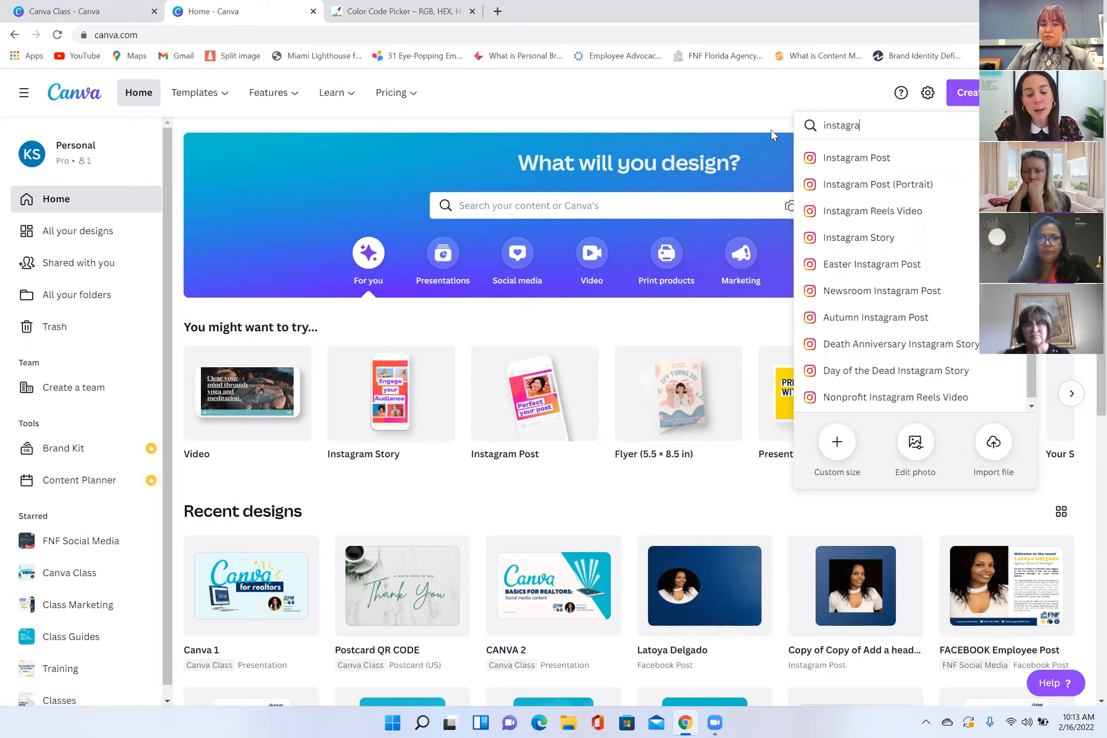
Step: Replace the design-type search with "linkedi" to look over the LinkedIn formats
{"action": "key", "text": "BackSpace"}
{"action": "key", "text": "BackSpace"}
{"action": "key", "text": "BackSpace"}
{"action": "key", "text": "BackSpace"}
{"action": "key", "text": "BackSpace"}
{"action": "key", "text": "BackSpace"}
{"action": "key", "text": "BackSpace"}
{"action": "key", "text": "BackSpace"}
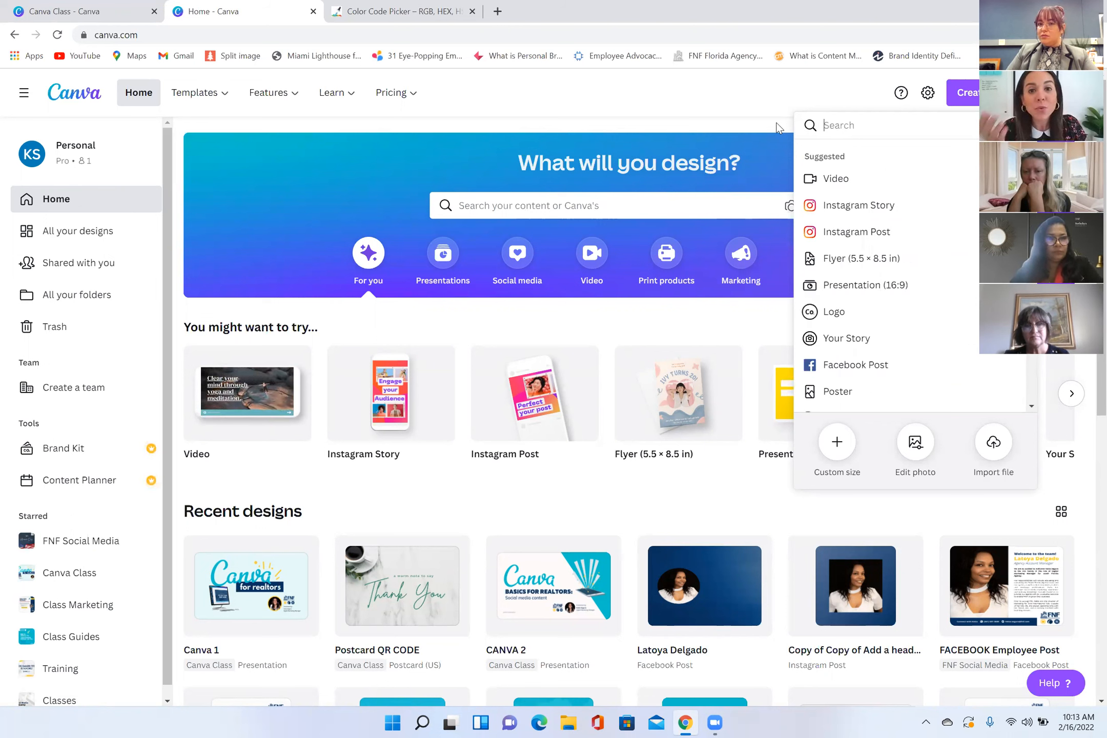
{"action": "type", "text": "li"}
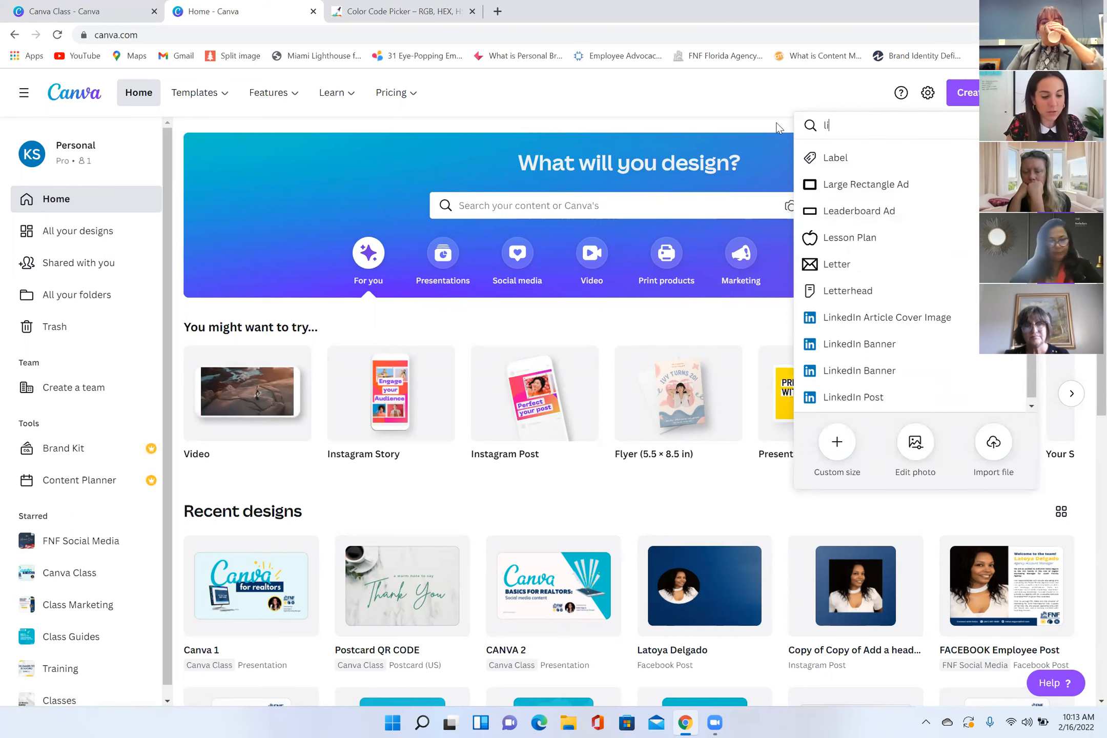
{"action": "type", "text": "nkedi"}
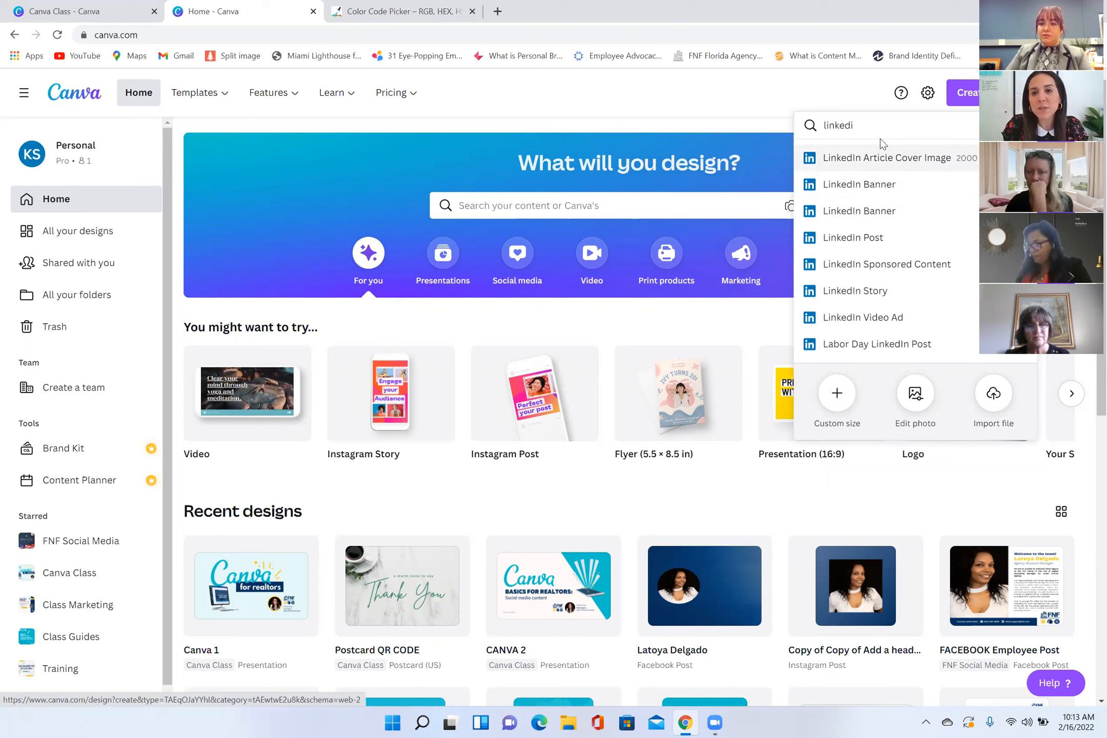
Step: Replace the design-type search with "facebook event c" to look for Facebook event cover formats
{"action": "type", "text": "facebook"}
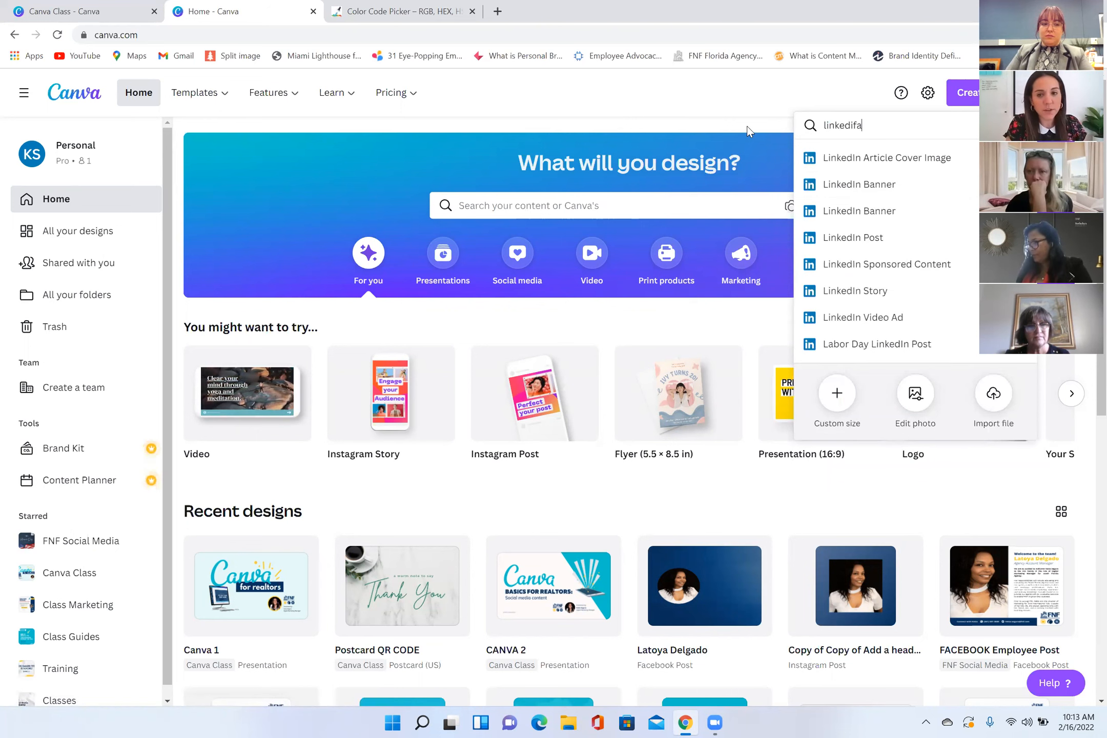
{"action": "key", "text": "BackSpace"}
{"action": "key", "text": "BackSpace"}
{"action": "key", "text": "BackSpace"}
{"action": "key", "text": "BackSpace"}
{"action": "key", "text": "BackSpace"}
{"action": "key", "text": "BackSpace"}
{"action": "key", "text": "BackSpace"}
{"action": "key", "text": "BackSpace"}
{"action": "key", "text": "BackSpace"}
{"action": "key", "text": "BackSpace"}
{"action": "key", "text": "BackSpace"}
{"action": "key", "text": "BackSpace"}
{"action": "key", "text": "BackSpace"}
{"action": "key", "text": "BackSpace"}
{"action": "key", "text": "BackSpace"}
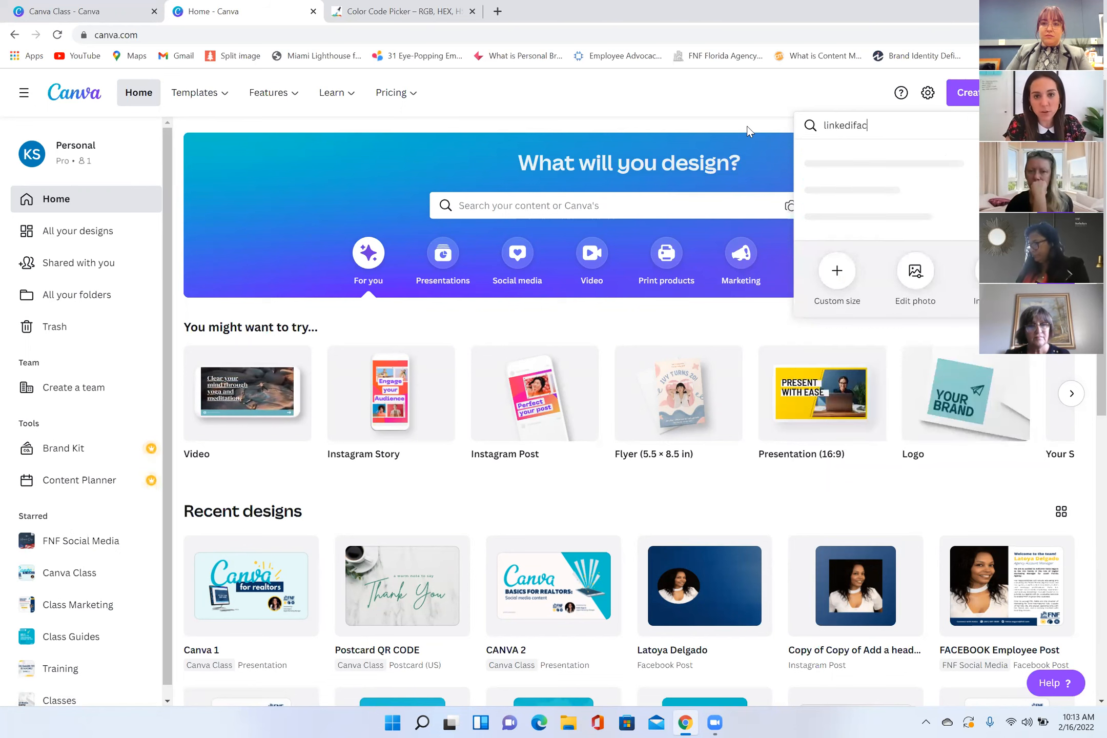
{"action": "type", "text": "face"}
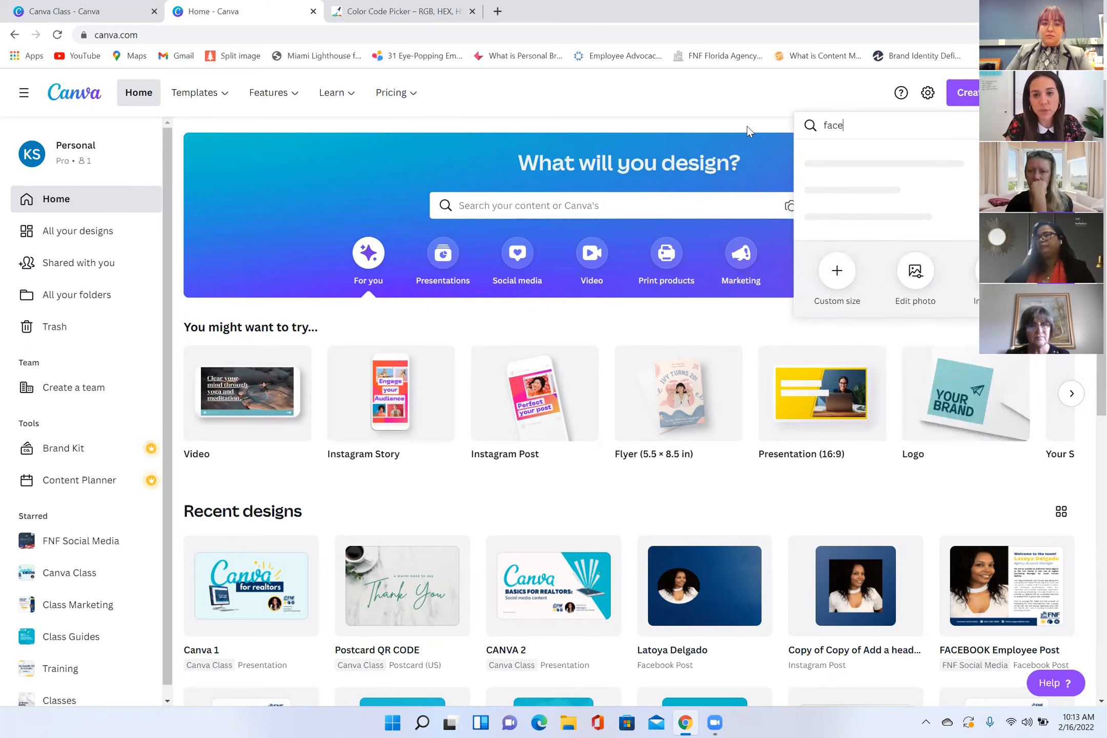
{"action": "type", "text": "book event c"}
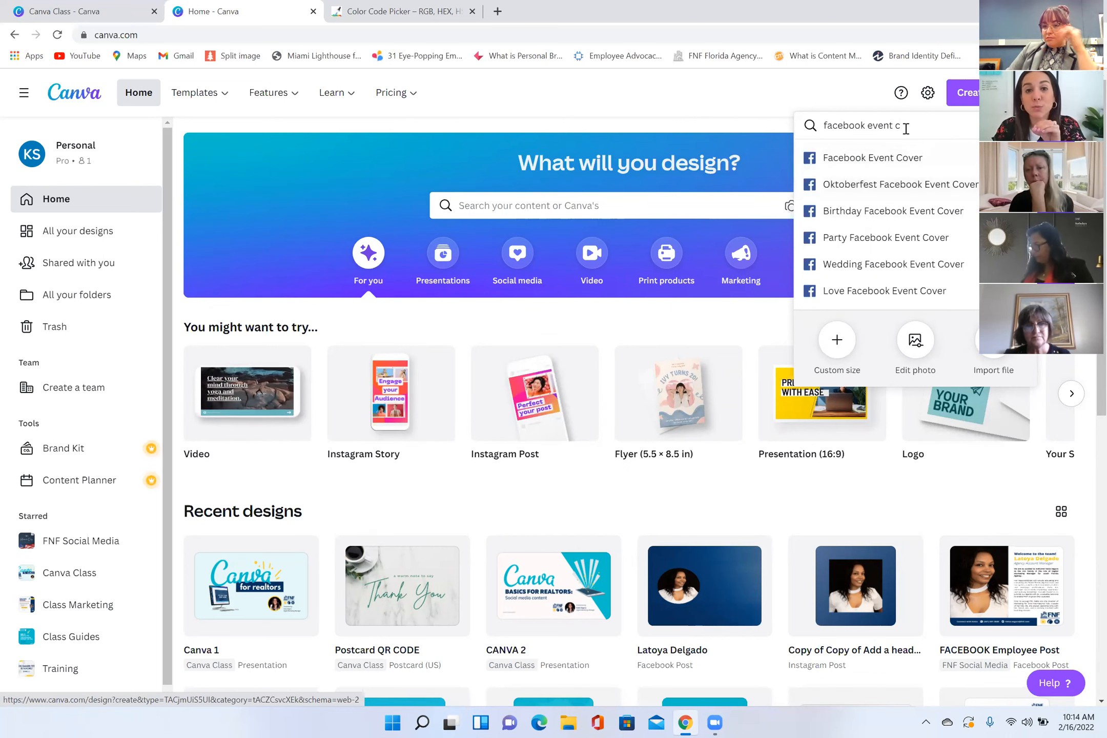
Step: Search the design types for "yard sig" and create a blank Yard Sign design
{"action": "triple_click", "coordinate": [829, 128]}
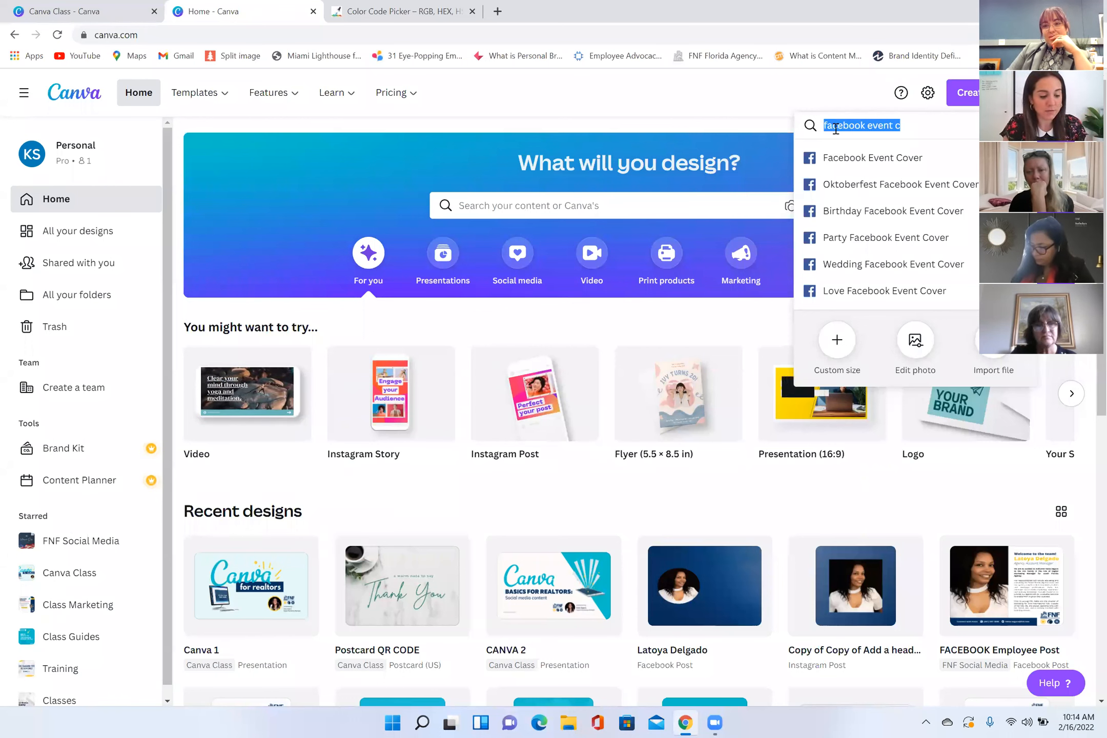
{"action": "type", "text": "yard sig"}
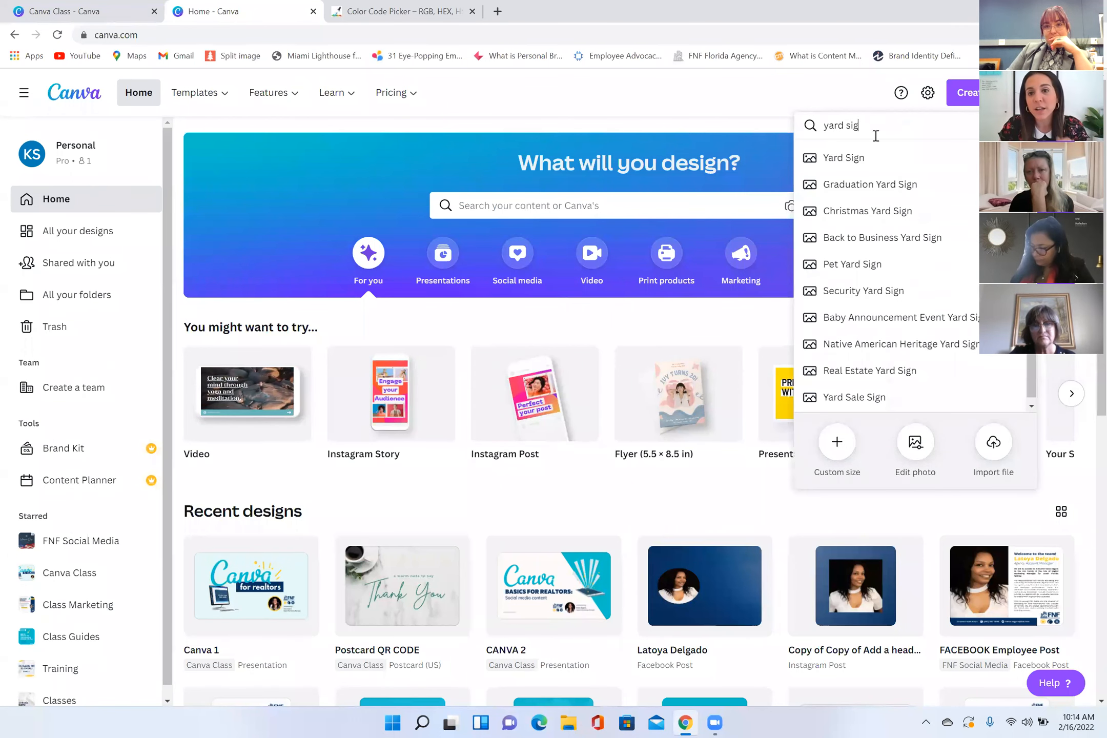
{"action": "left_click", "coordinate": [868, 160]}
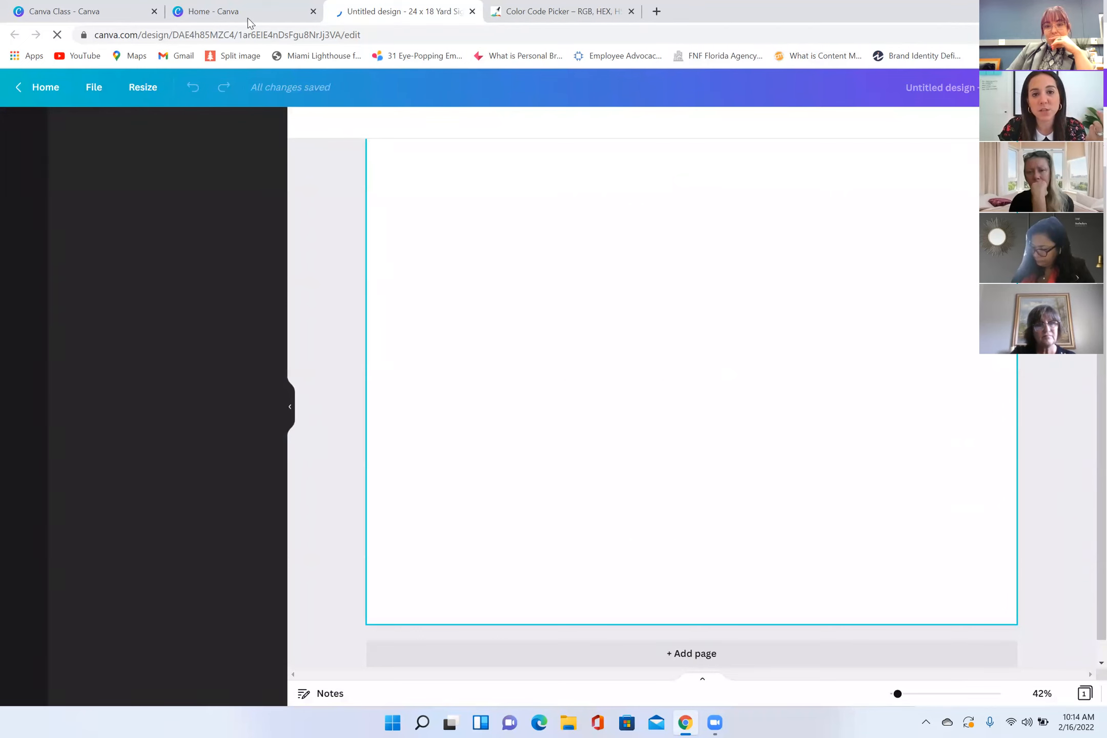
Step: Return to the home page, clear the design-type search and open the custom size settings
{"action": "left_click", "coordinate": [273, 24]}
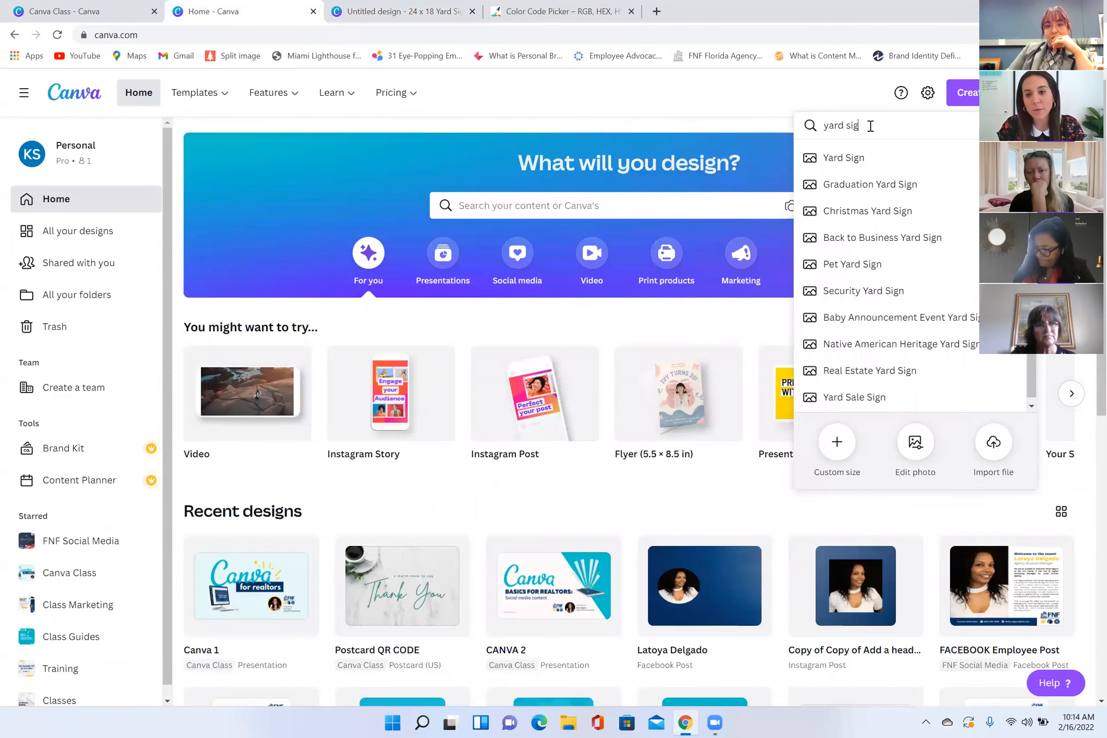
{"action": "left_click_drag", "start_coordinate": [862, 128], "coordinate": [819, 129]}
{"action": "key", "text": "BackSpace"}
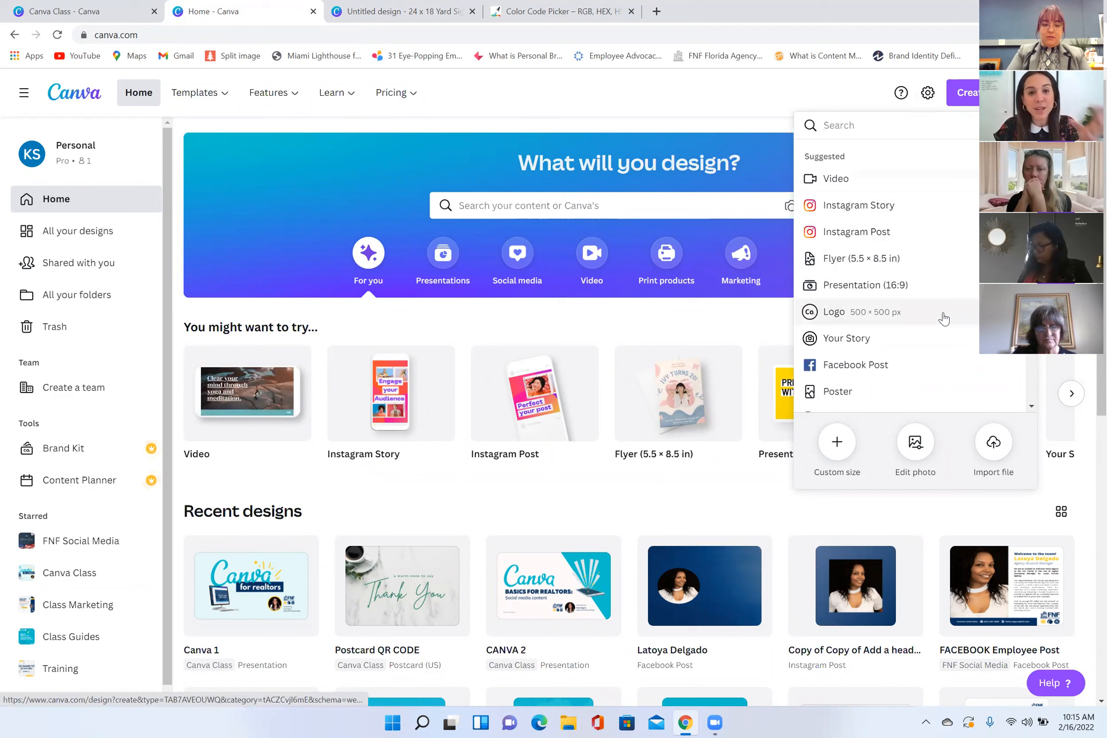
{"action": "left_click", "coordinate": [838, 444]}
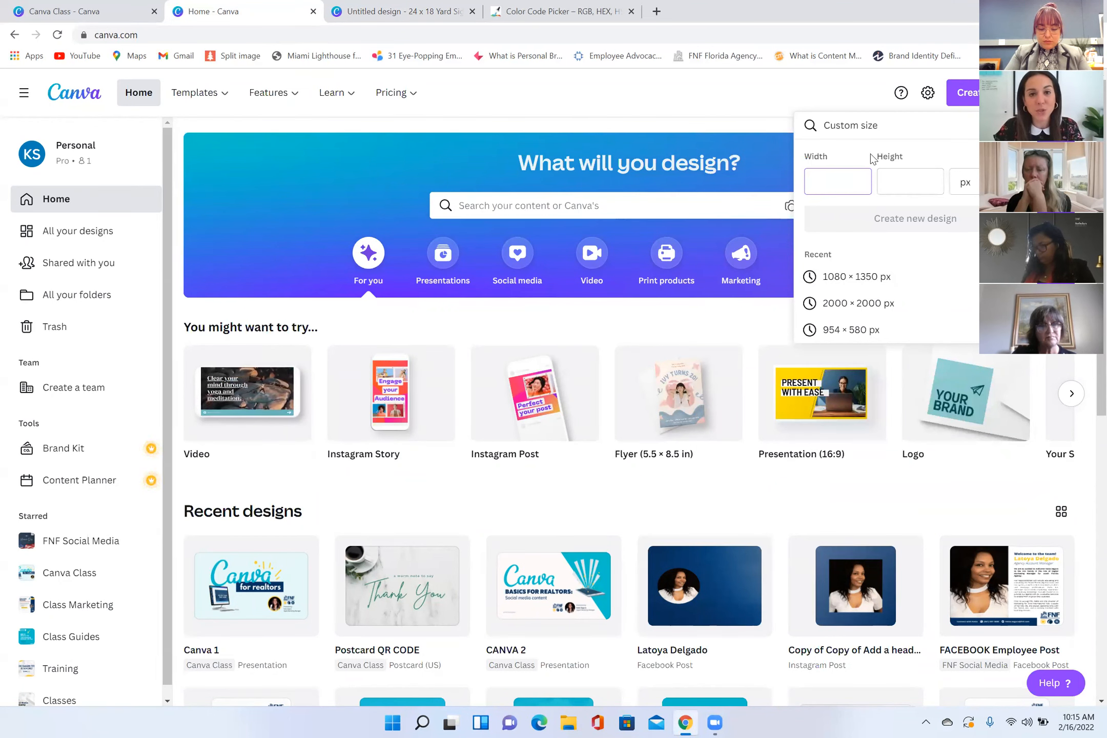
Step: Search the design types for "flyer" and create a blank Real Estate Flyer design
{"action": "left_click", "coordinate": [911, 125]}
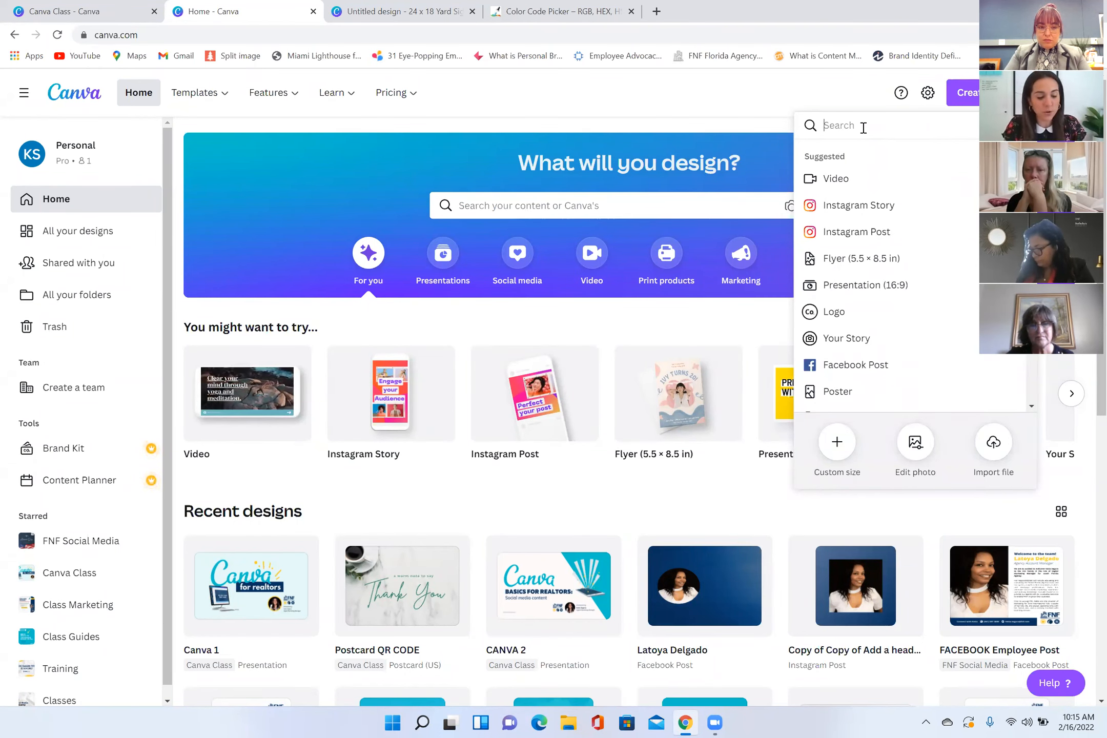
{"action": "type", "text": "flyer"}
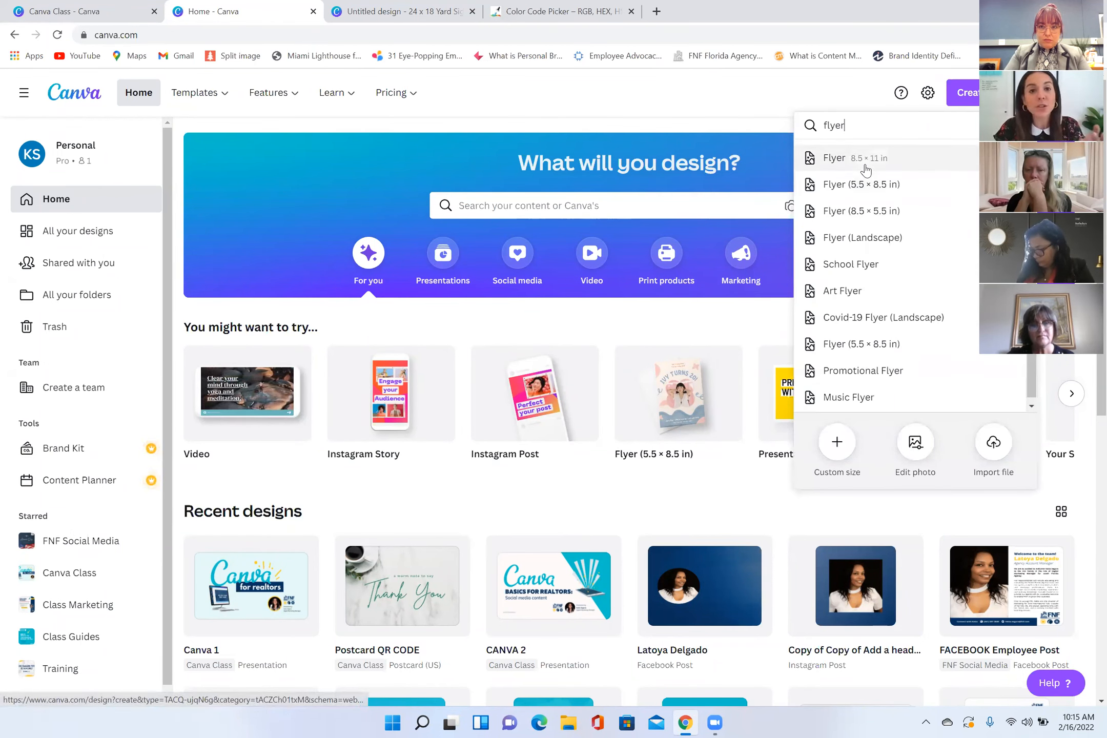
{"action": "left_click", "coordinate": [902, 163]}
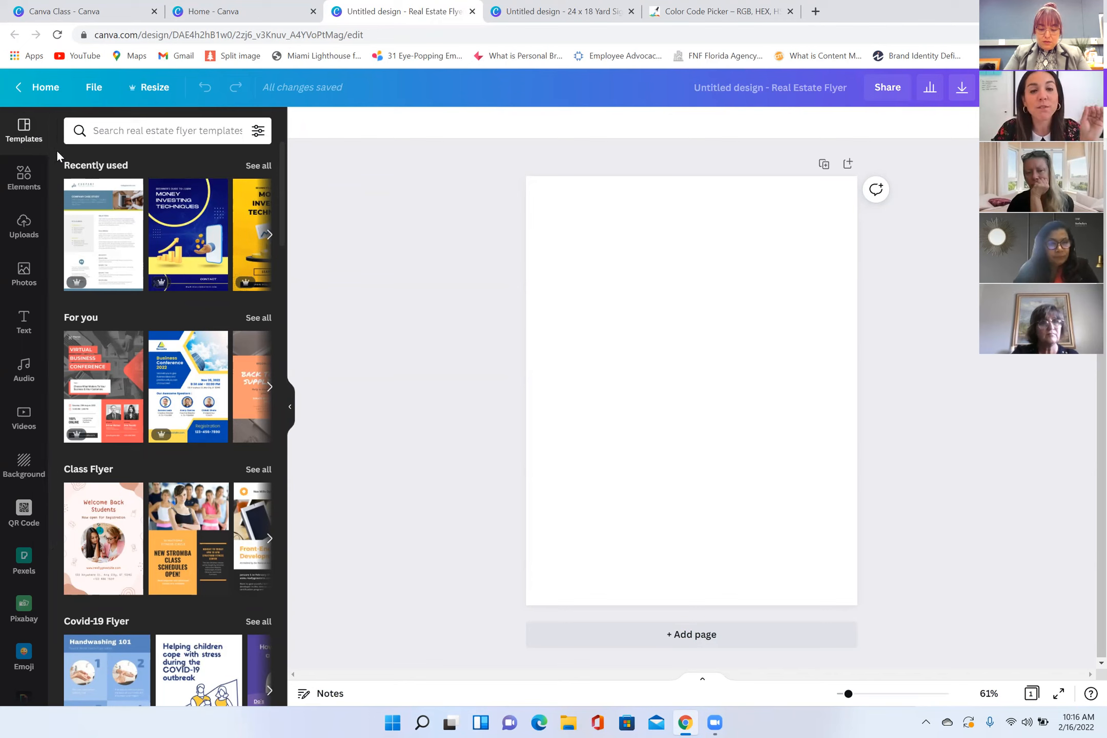
Step: Search the flyer templates for "open house" and apply the one with a white house photo above a blue OPEN HOUSE banner
{"action": "left_click", "coordinate": [149, 133]}
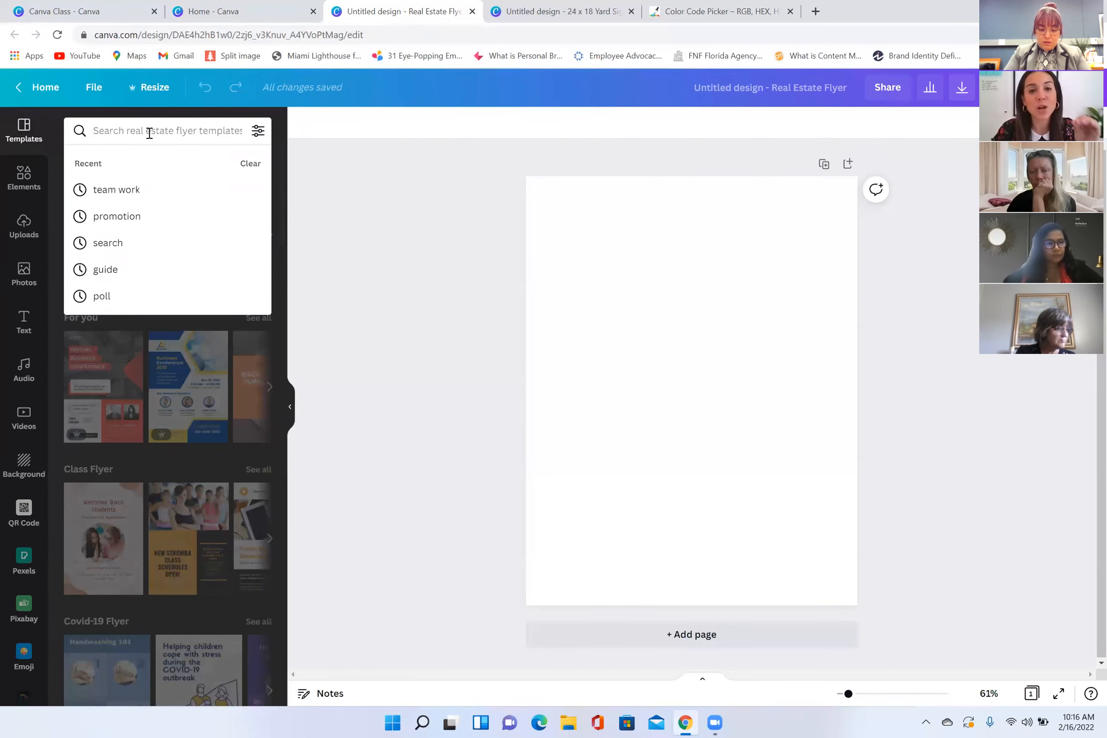
{"action": "type", "text": "open house"}
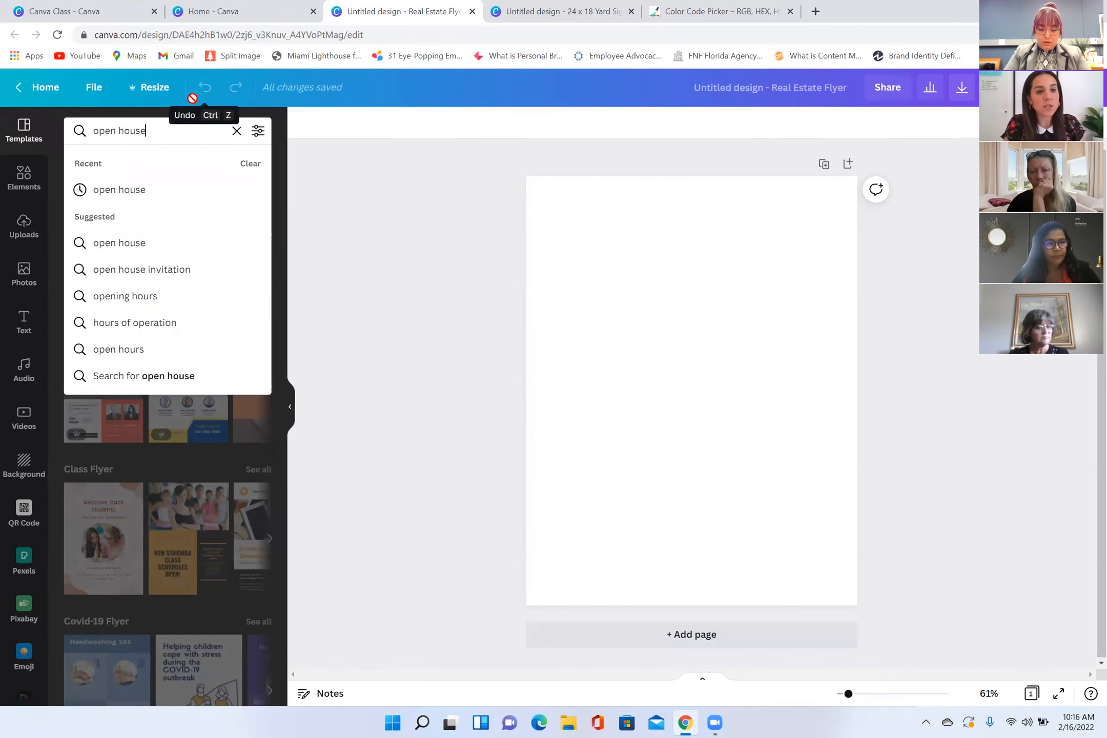
{"action": "key", "text": "Return"}
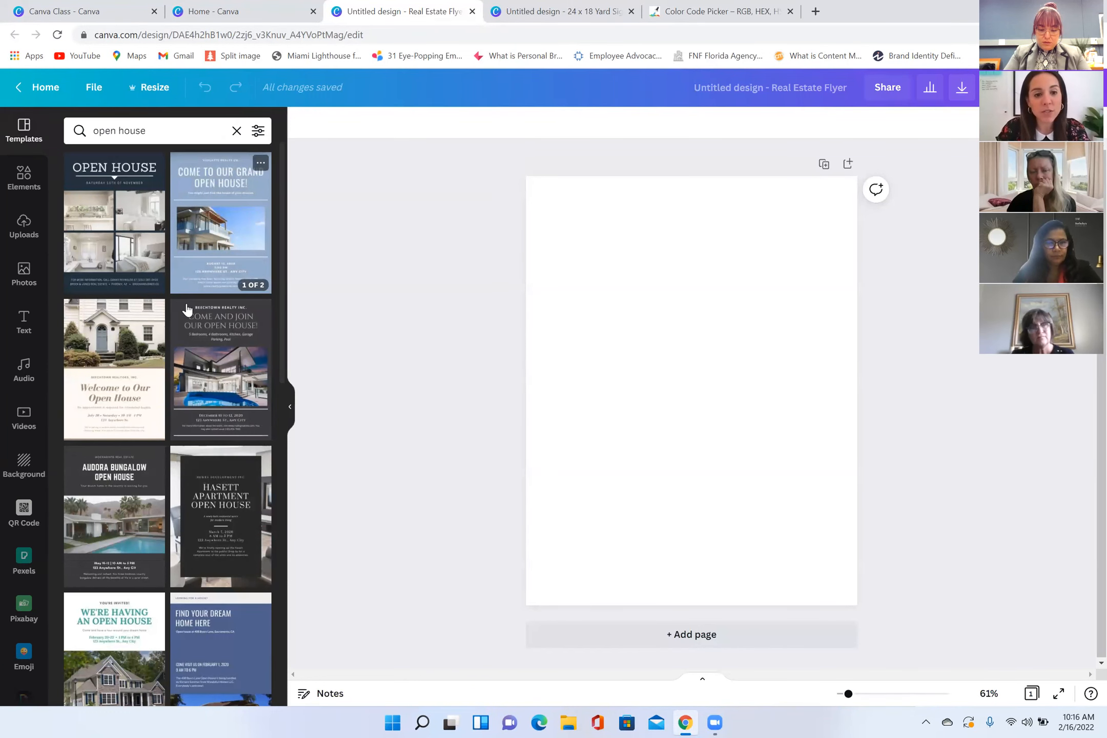
{"action": "scroll", "coordinate": [228, 385], "scroll_direction": "down", "scroll_amount": 2}
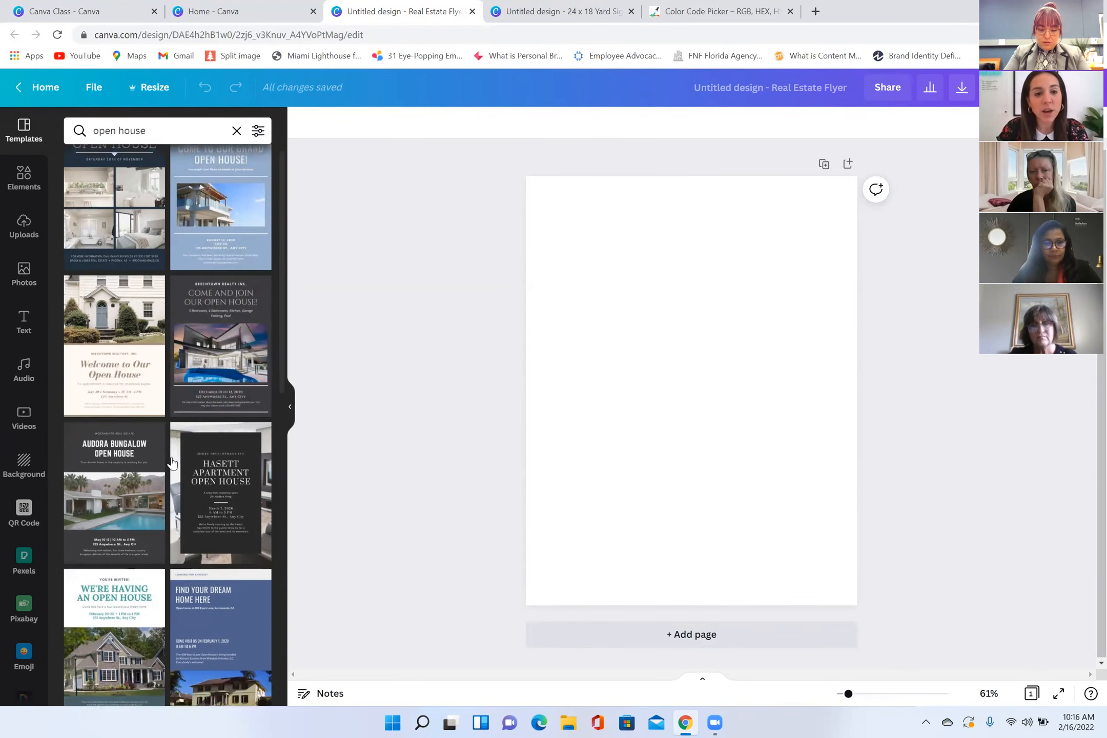
{"action": "scroll", "coordinate": [228, 385], "scroll_direction": "down", "scroll_amount": 4}
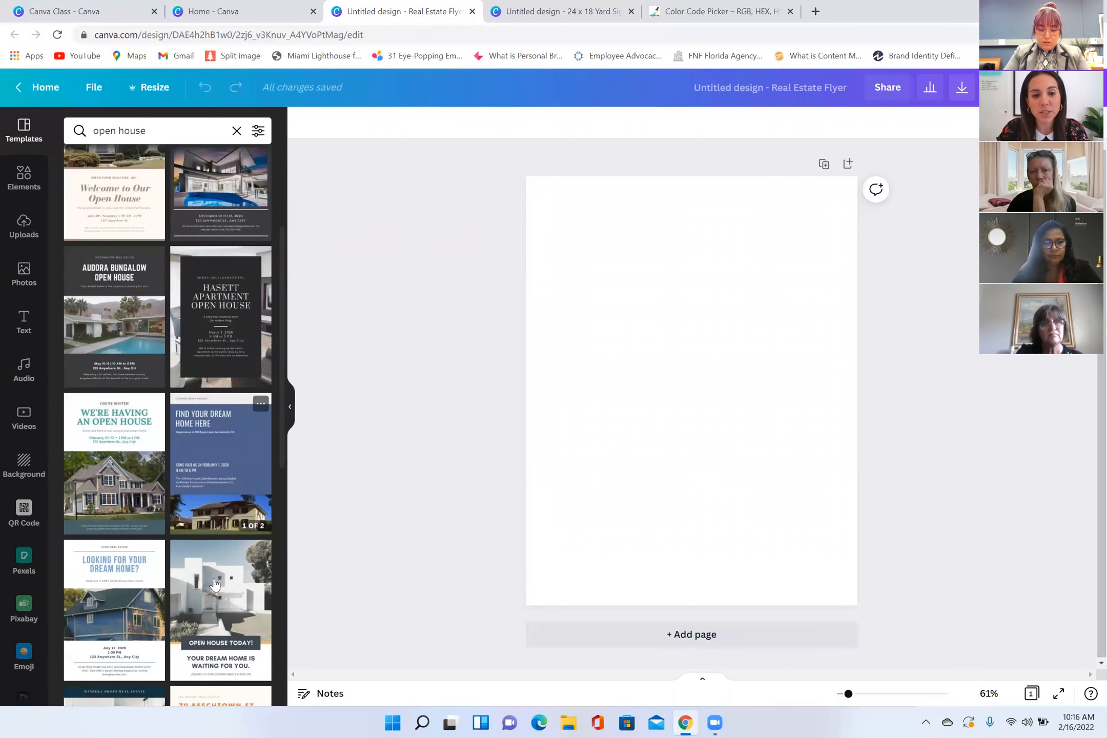
{"action": "scroll", "coordinate": [246, 410], "scroll_direction": "down", "scroll_amount": 4}
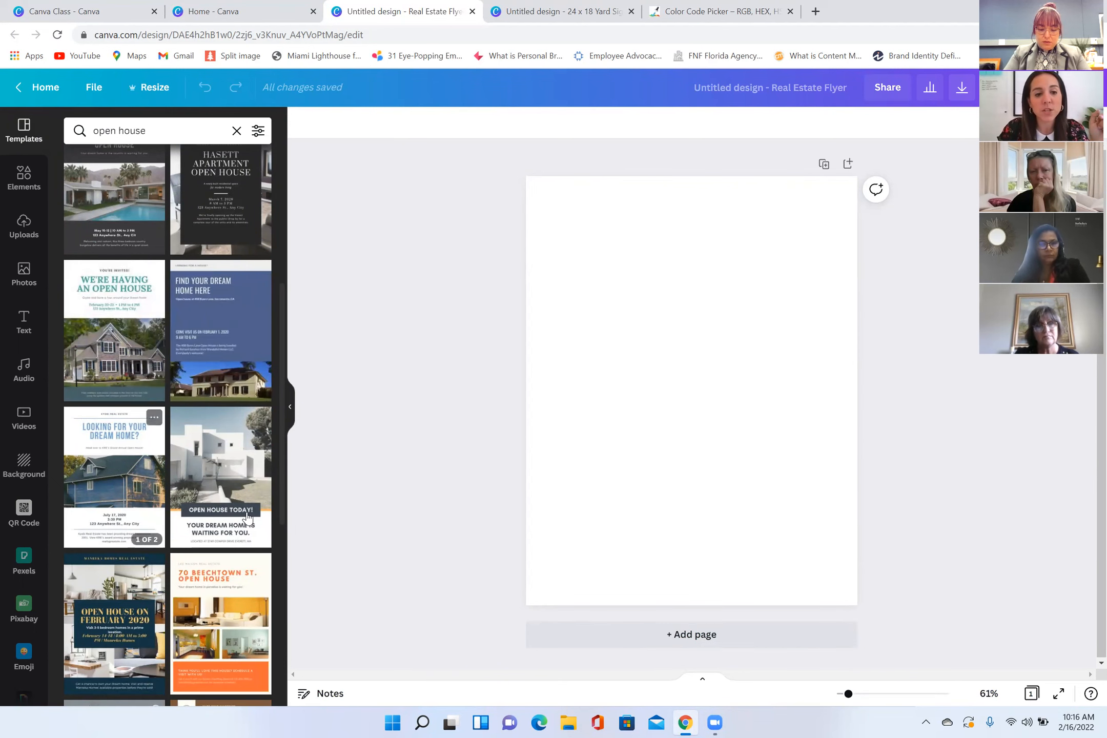
{"action": "scroll", "coordinate": [251, 516], "scroll_direction": "down", "scroll_amount": 3}
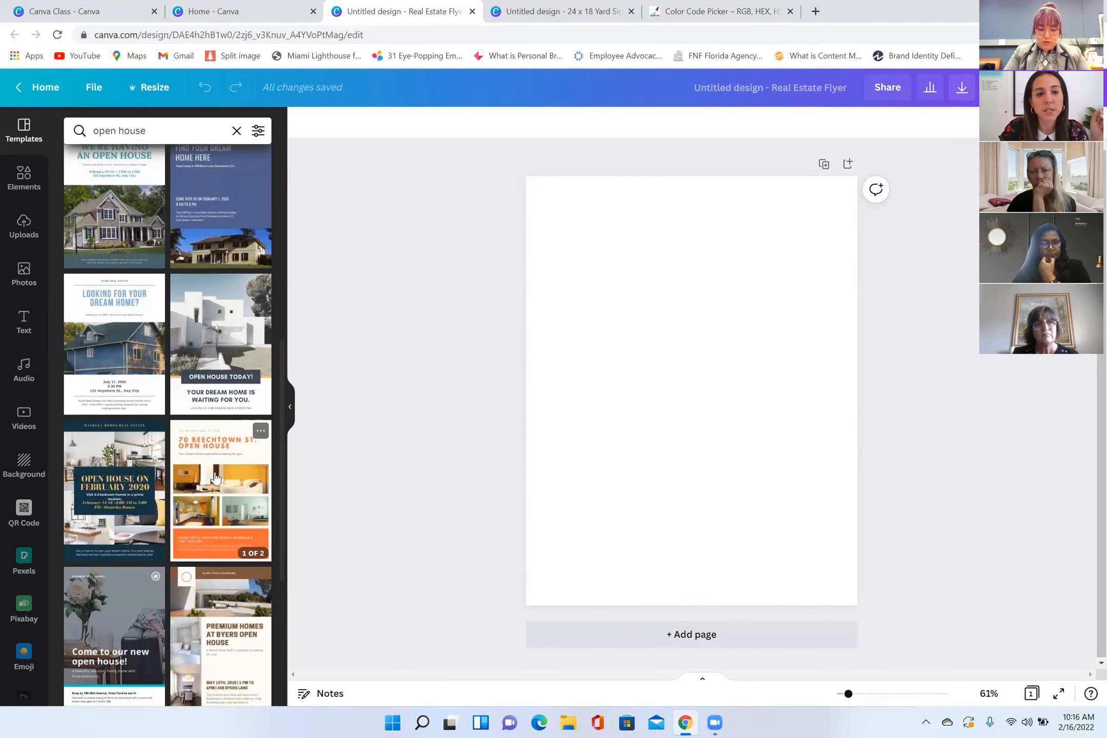
{"action": "scroll", "coordinate": [195, 430], "scroll_direction": "up", "scroll_amount": 10}
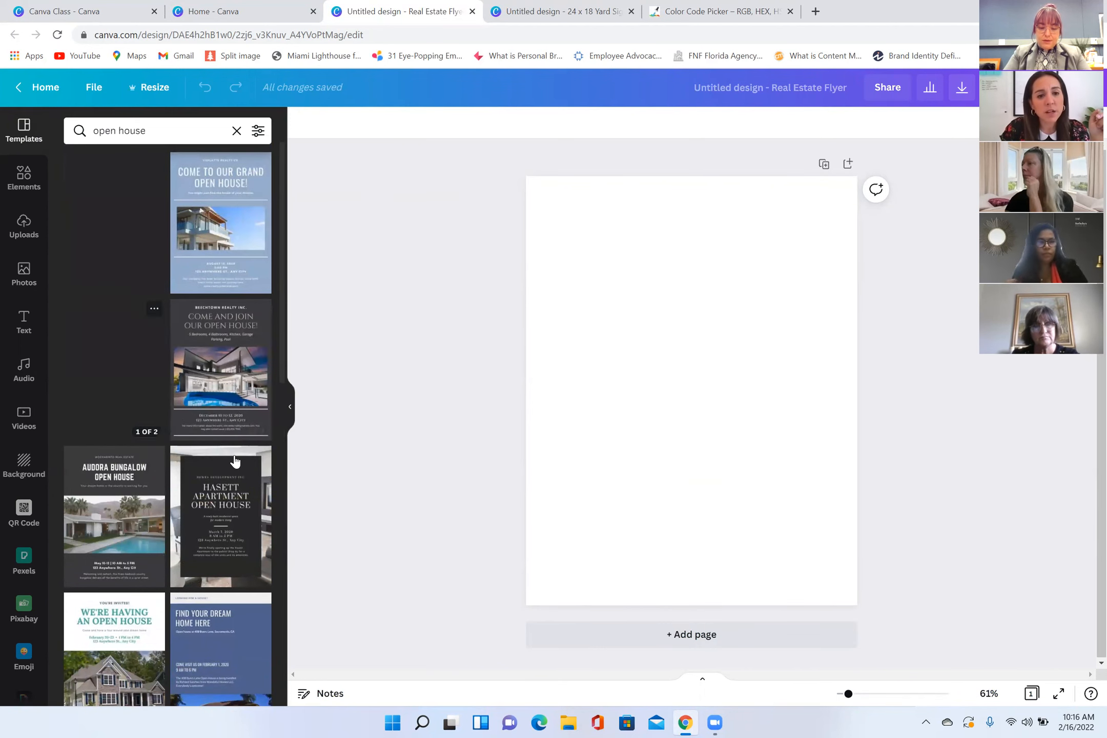
{"action": "scroll", "coordinate": [182, 498], "scroll_direction": "down", "scroll_amount": 7}
{"action": "scroll", "coordinate": [189, 487], "scroll_direction": "down", "scroll_amount": 7}
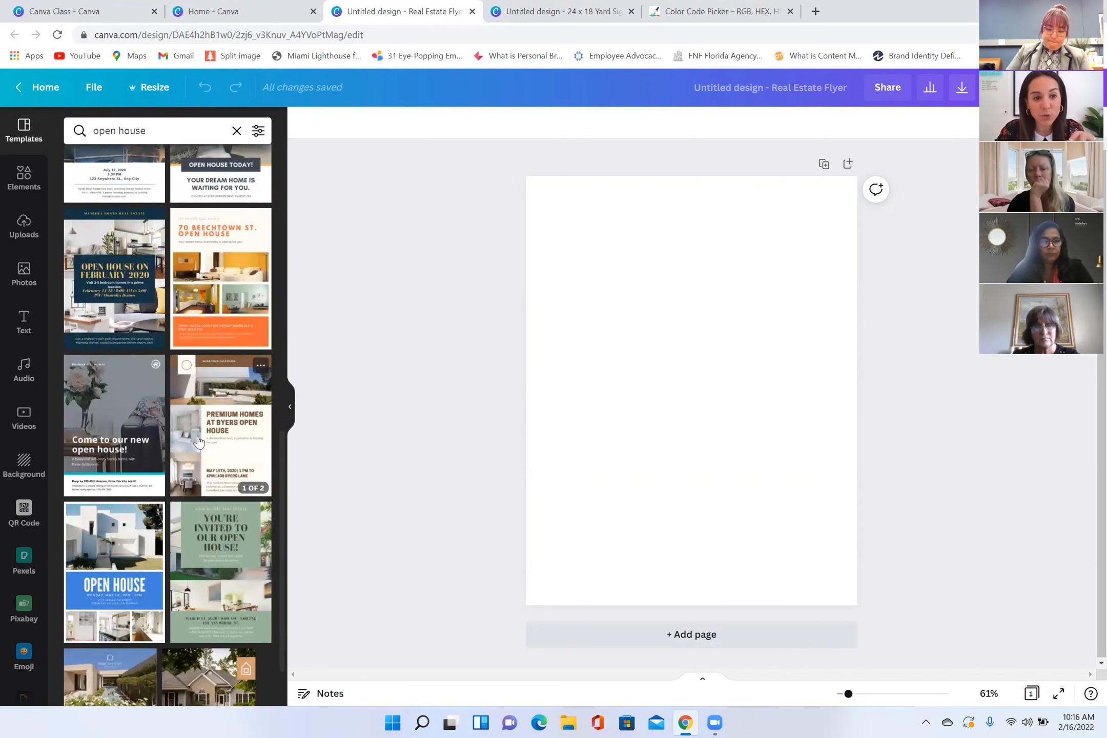
{"action": "scroll", "coordinate": [154, 435], "scroll_direction": "down", "scroll_amount": 3}
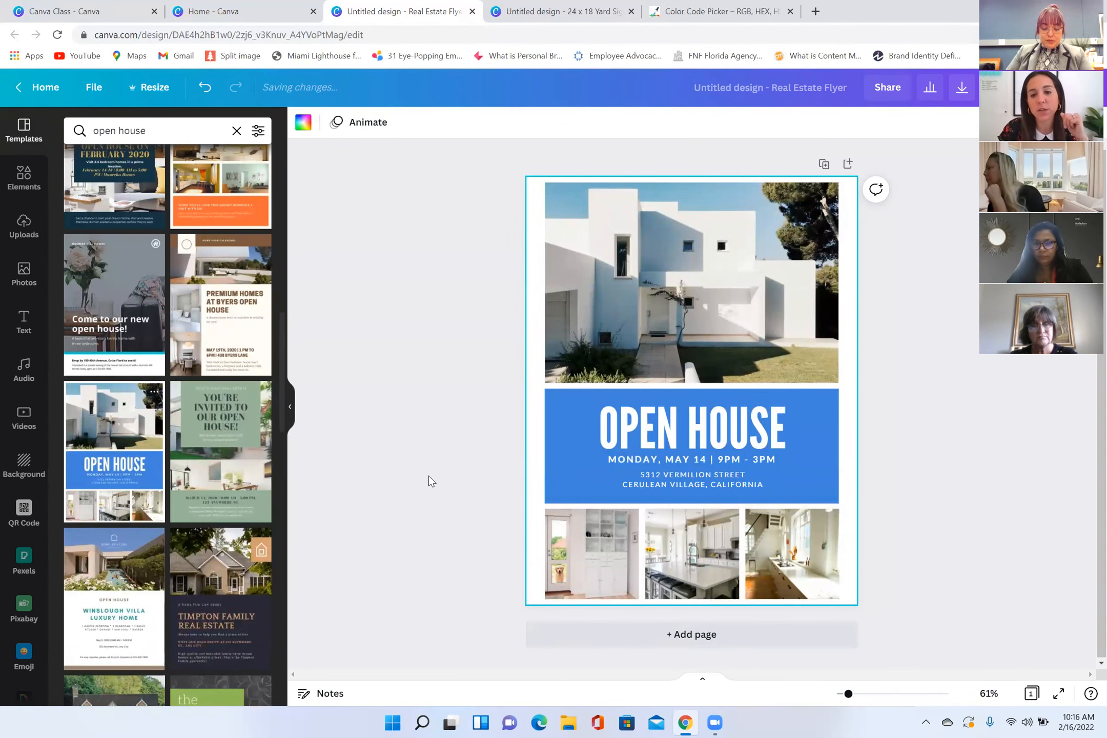
{"action": "left_click", "coordinate": [877, 337]}
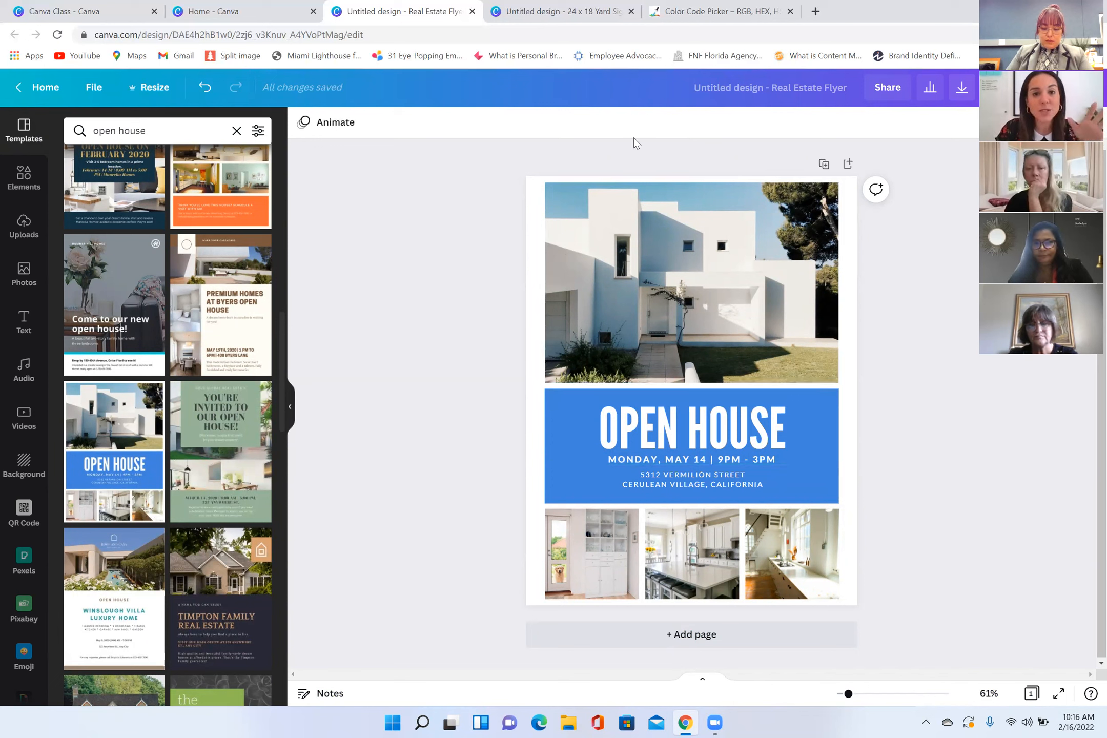
Step: Select the flyer's main photo and the lower photo grid, and show the uploaded images
{"action": "left_click", "coordinate": [773, 295]}
{"action": "left_click", "coordinate": [662, 567]}
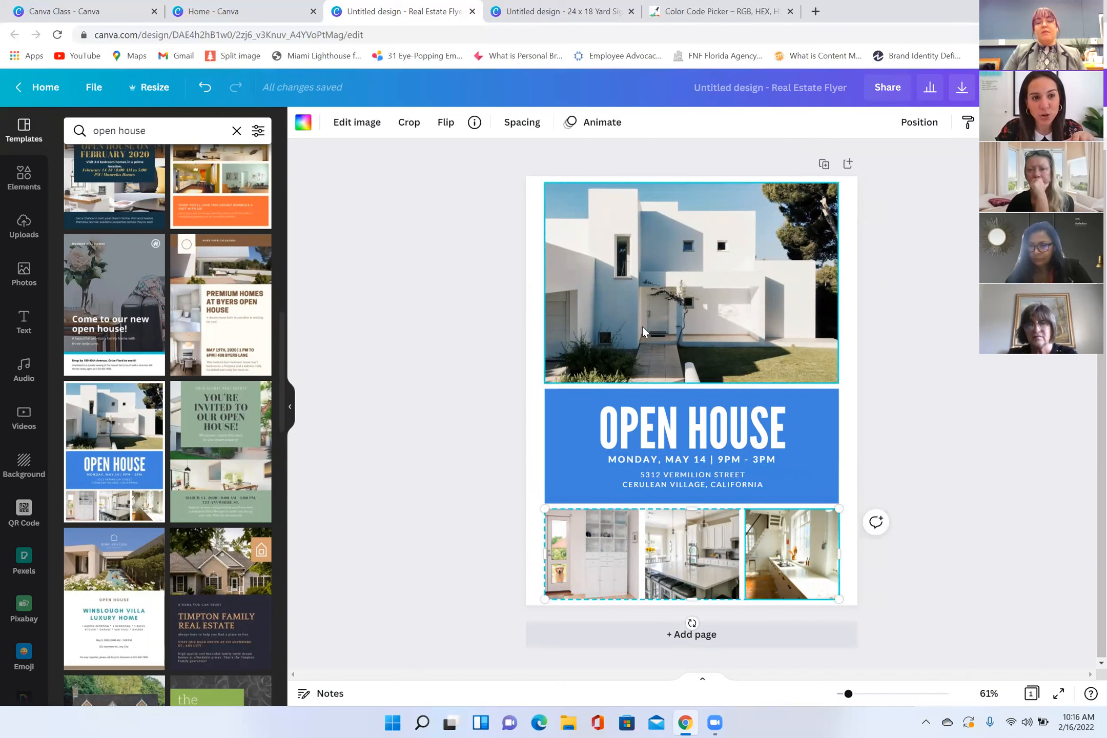
{"action": "left_click", "coordinate": [22, 230]}
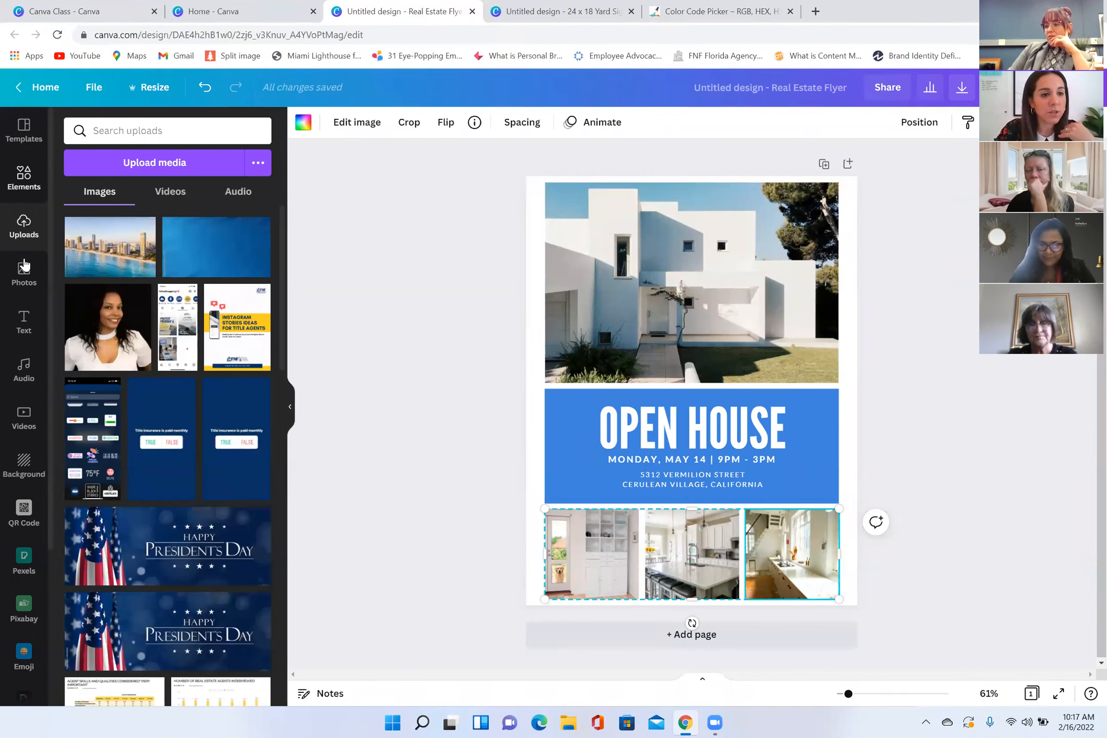
Step: Search the stock photos for "home" and replace the flyer's main house photo with the gray kitchen picture
{"action": "left_click", "coordinate": [126, 131]}
{"action": "type", "text": "home"}
{"action": "key", "text": "Return"}
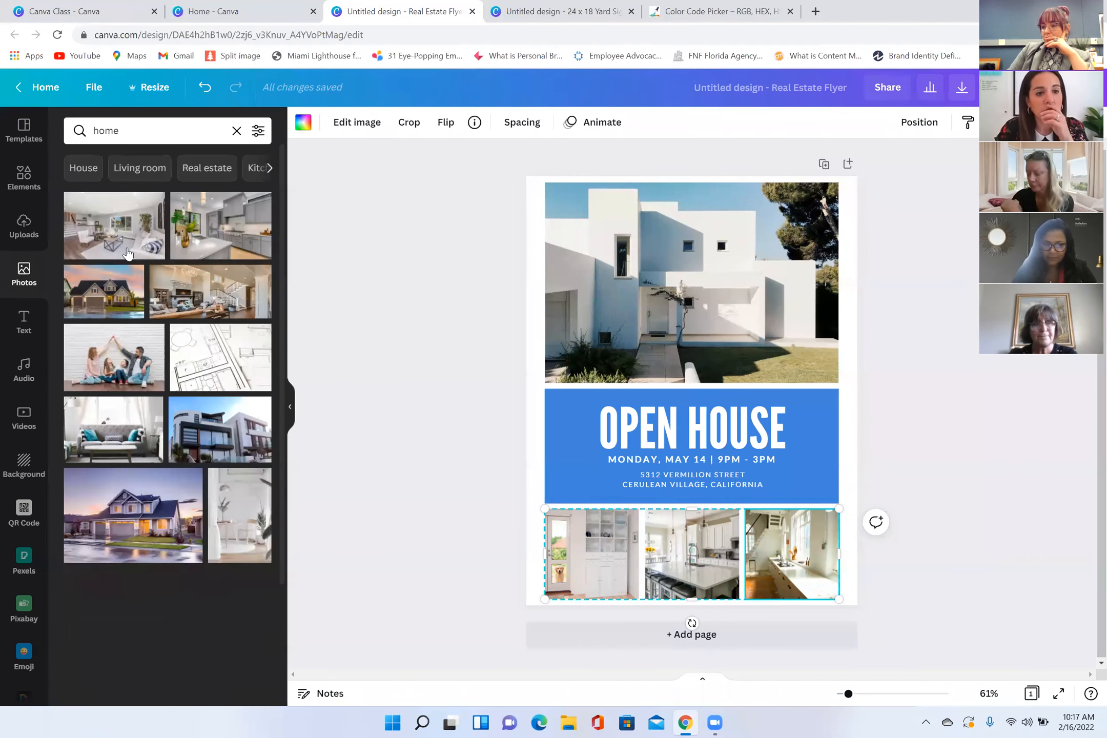
{"action": "left_click_drag", "start_coordinate": [221, 226], "coordinate": [718, 286]}
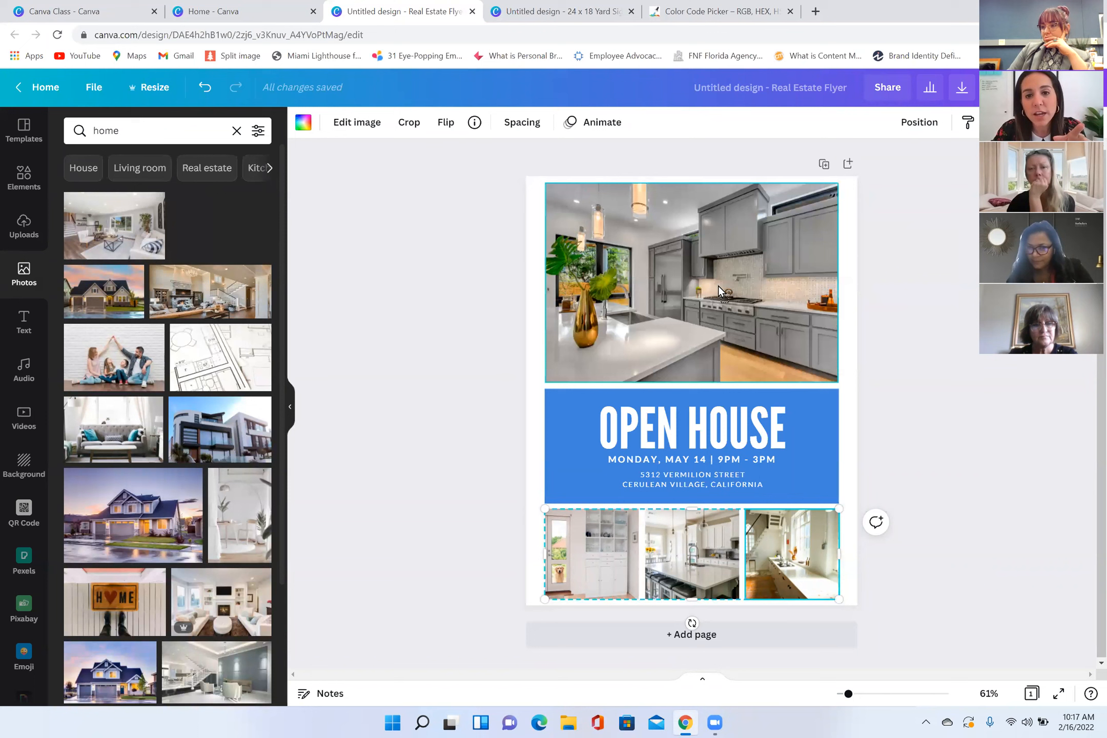
{"action": "mouse_move", "coordinate": [651, 295]}
{"action": "left_mouse_down"}
{"action": "mouse_move", "coordinate": [390, 318]}
{"action": "mouse_move", "coordinate": [653, 316]}
{"action": "left_mouse_up"}
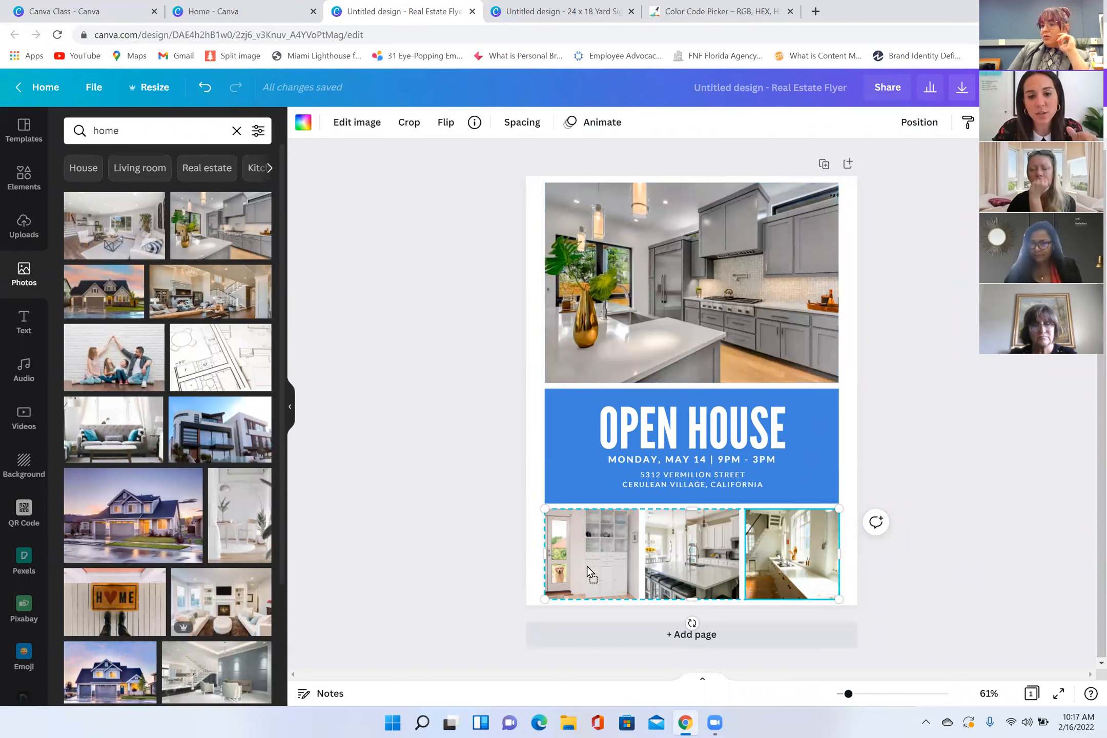
Step: Fill the lower photo grid with the staircase living room, modern house and gray sofa photos, and change the heading to JUST LISTED
{"action": "left_click_drag", "start_coordinate": [177, 444], "coordinate": [665, 566]}
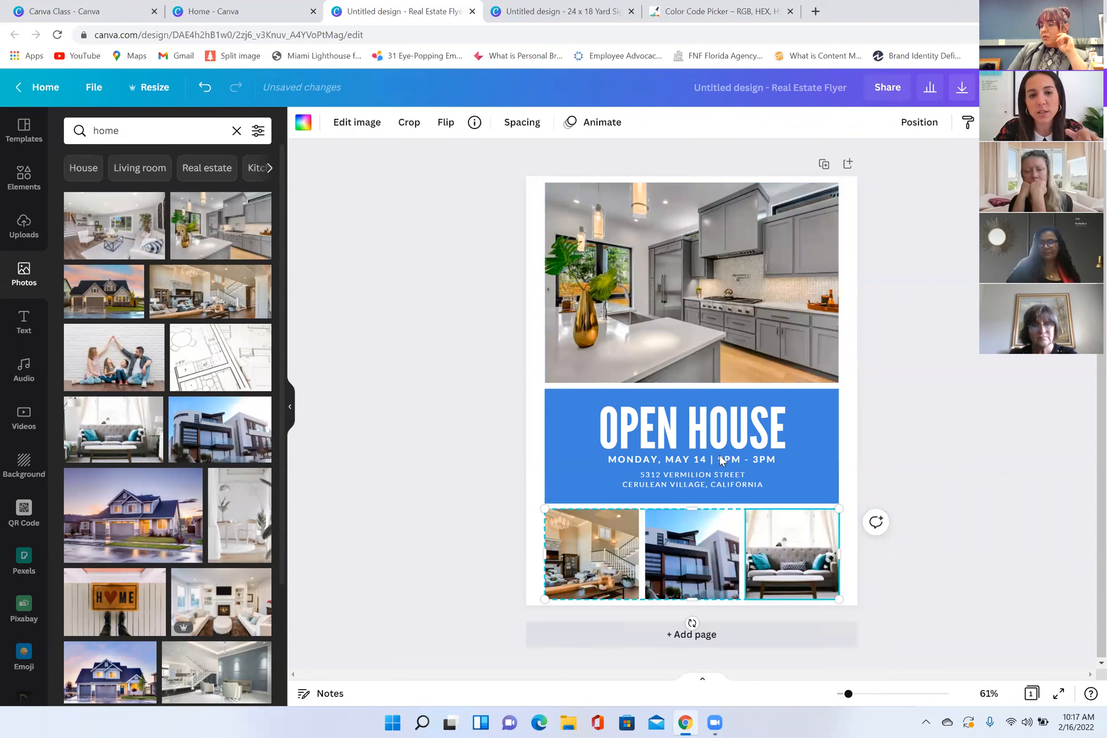
{"action": "left_click", "coordinate": [780, 431]}
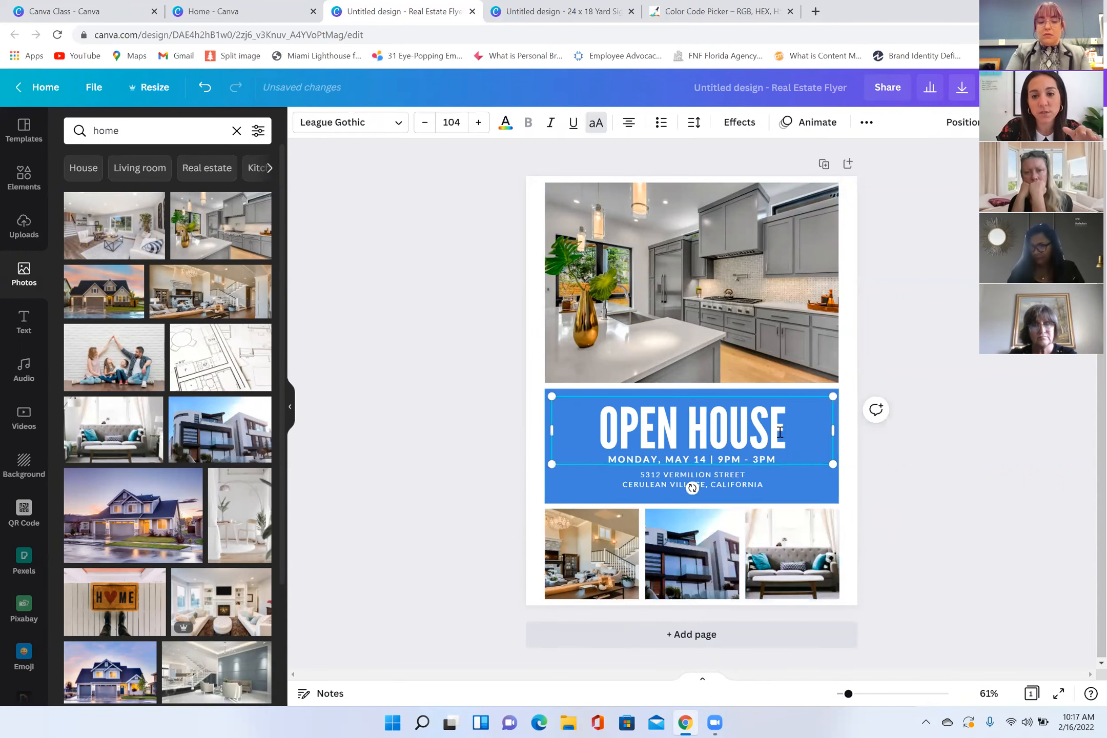
{"action": "left_click", "coordinate": [780, 431]}
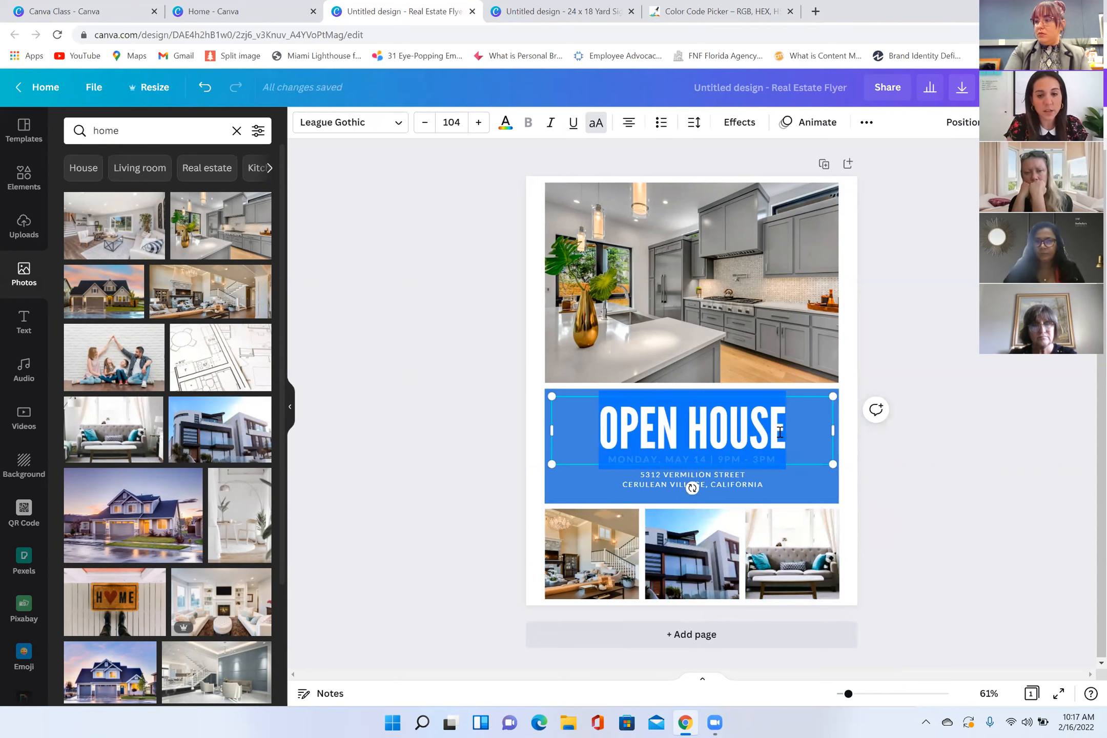
{"action": "type", "text": "JUST LISTED"}
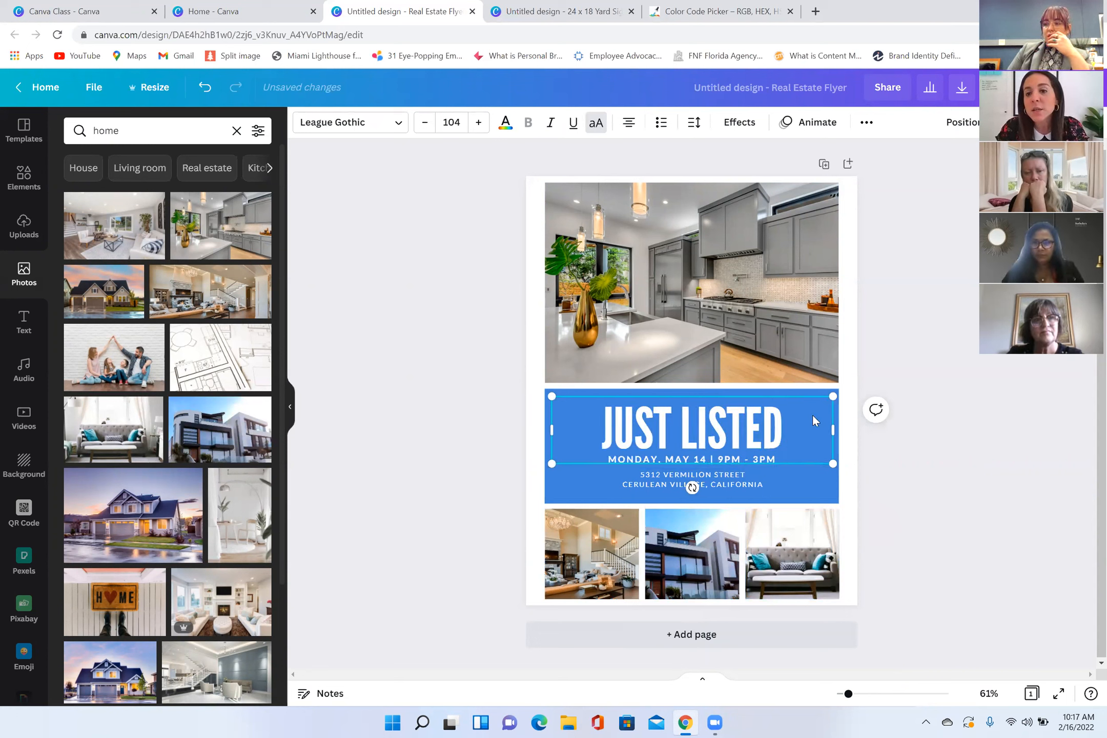
{"action": "key", "text": "Escape"}
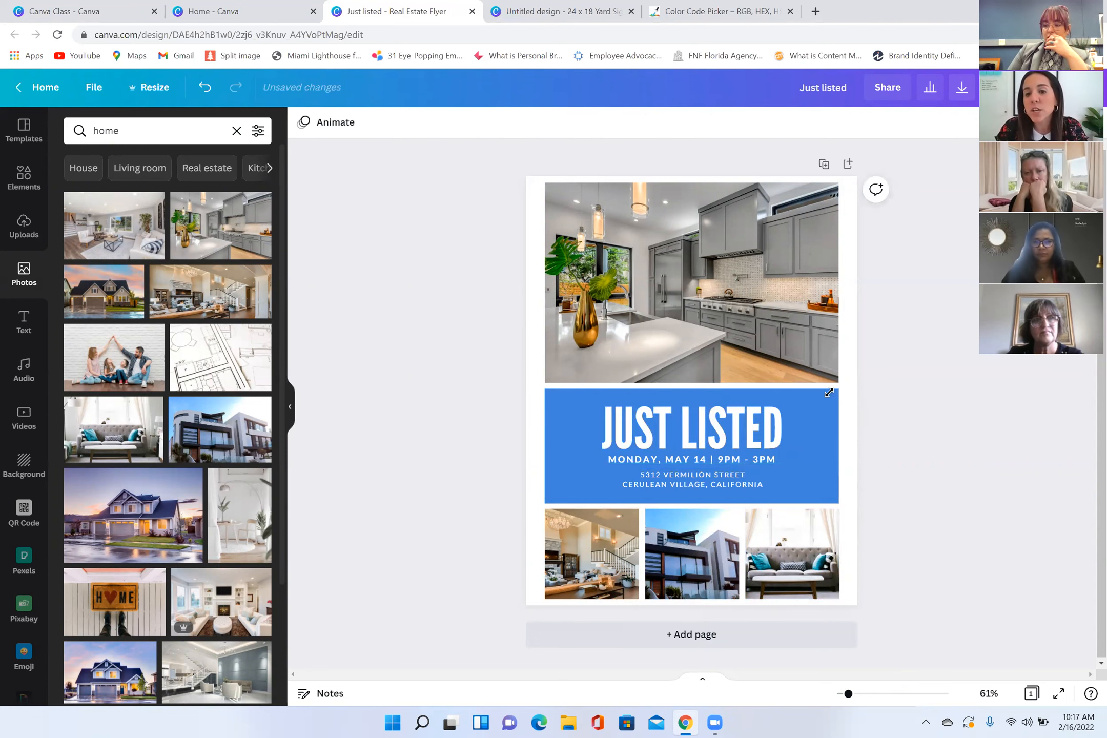
Step: Try brand and photo colors on the flyer's blue banner, ending with the grayish blue from the modern house photo's colors
{"action": "left_click", "coordinate": [757, 463]}
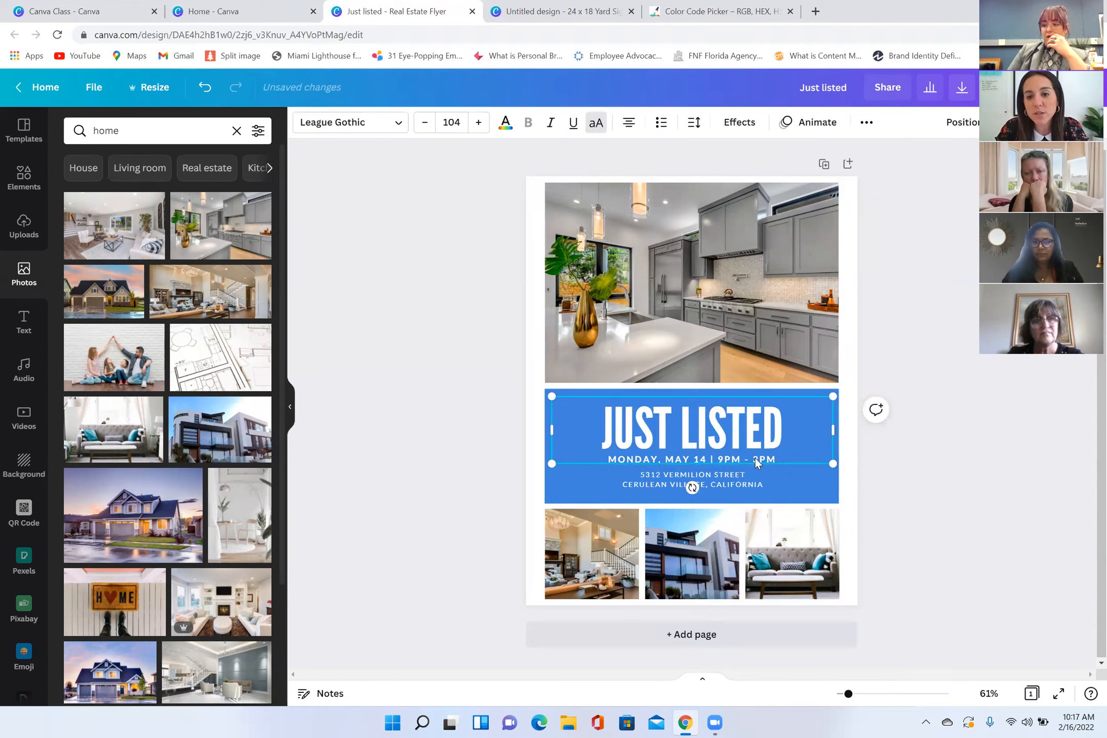
{"action": "left_click", "coordinate": [815, 494]}
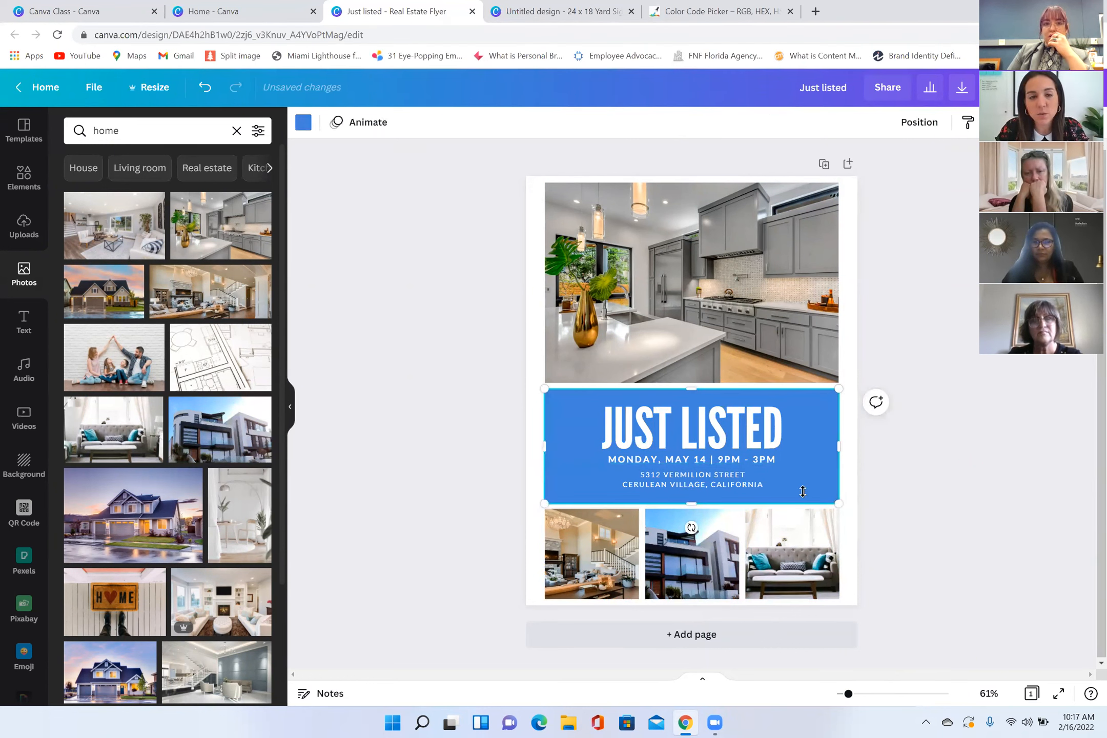
{"action": "left_click", "coordinate": [303, 122]}
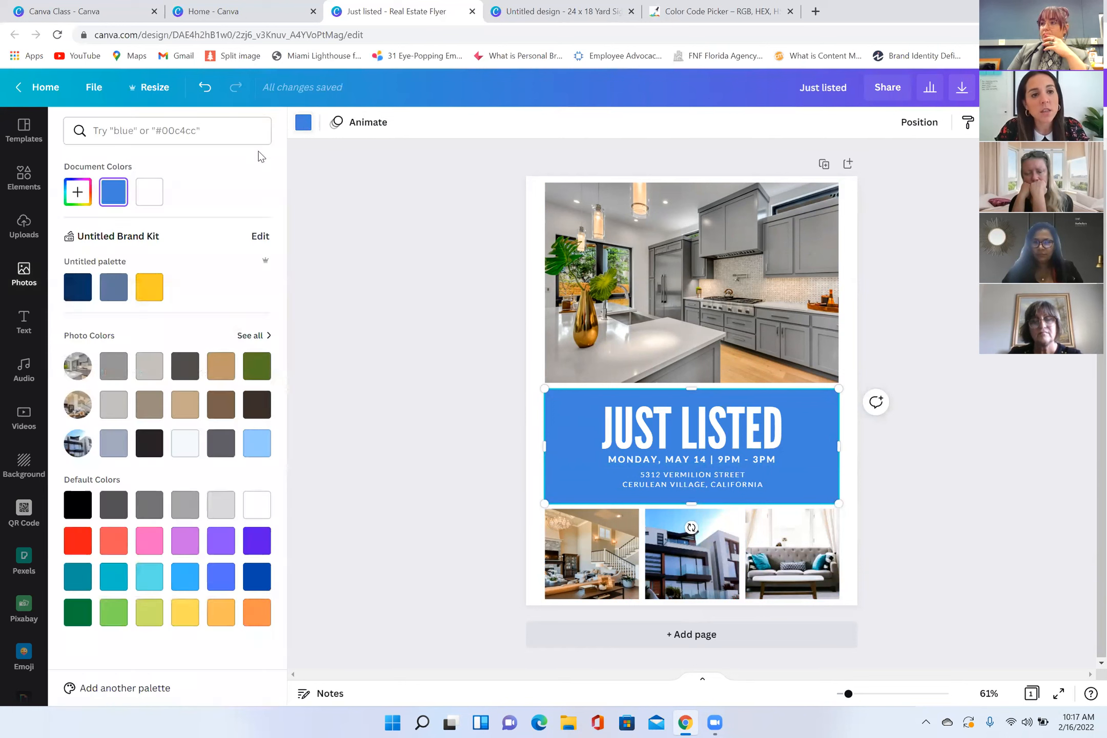
{"action": "left_click", "coordinate": [77, 288]}
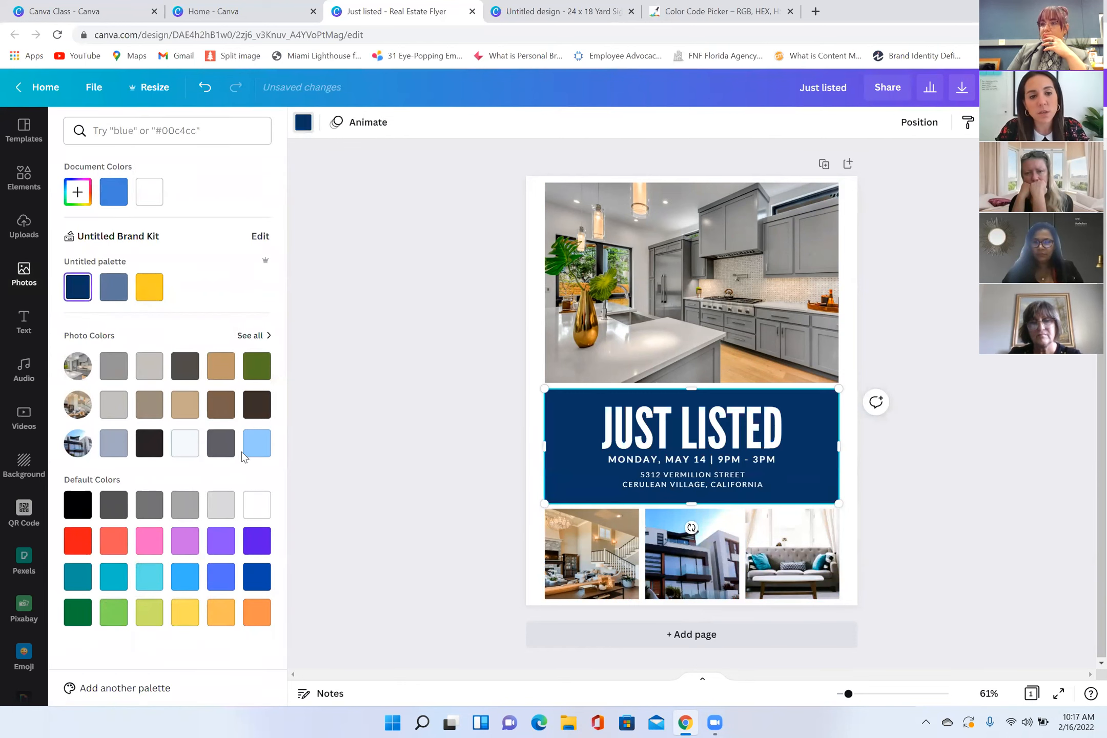
{"action": "left_click", "coordinate": [246, 443]}
{"action": "left_click", "coordinate": [220, 443]}
{"action": "left_click", "coordinate": [149, 443]}
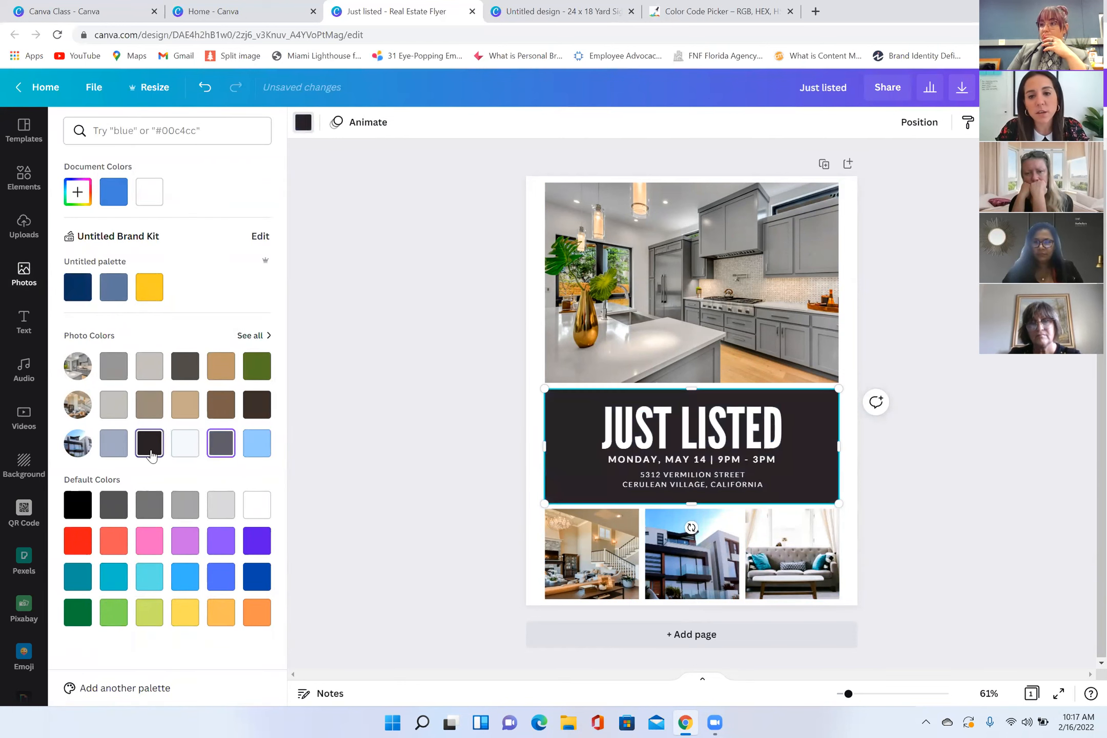
{"action": "left_click", "coordinate": [122, 453]}
{"action": "key", "text": "Escape"}
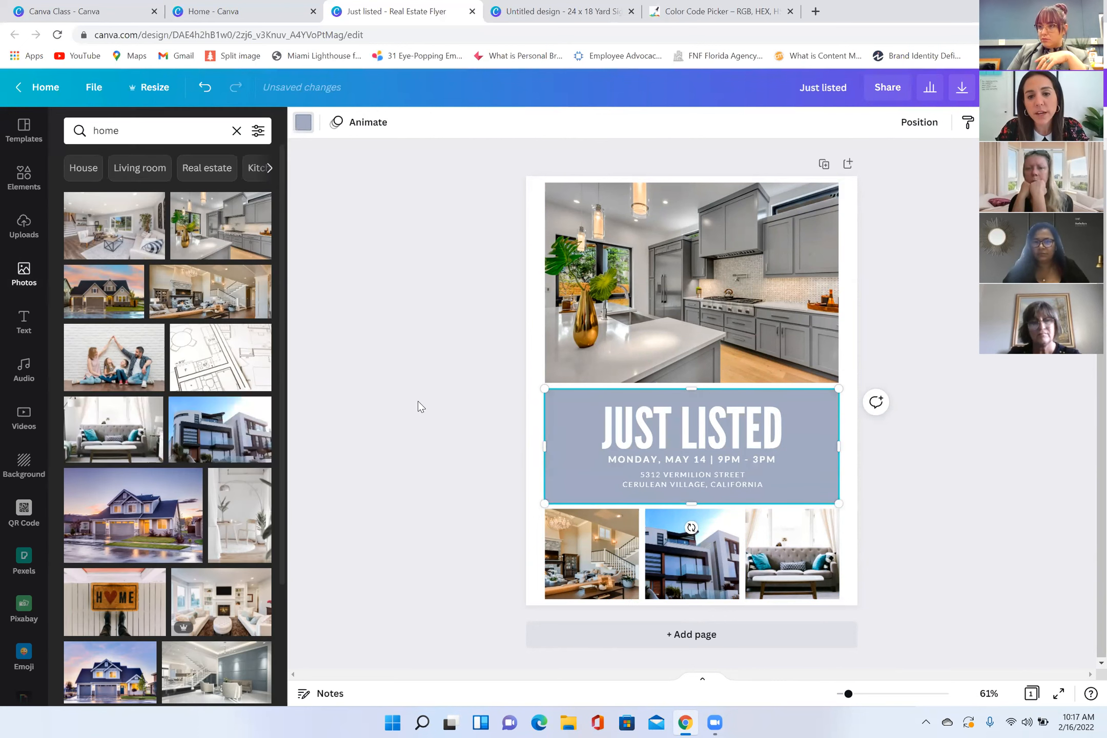
{"action": "left_click", "coordinate": [996, 407]}
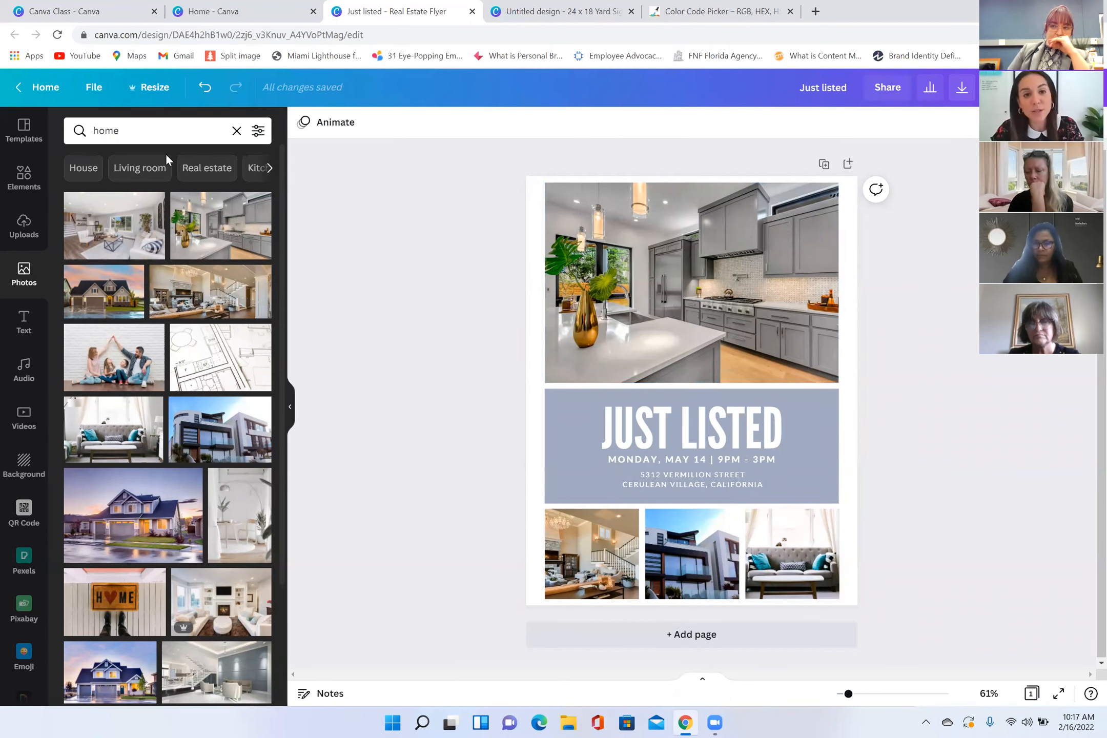
Step: Clear the design type search on the Canva home page, and close the Canva Class folder and Just listed flyer tabs
{"action": "left_click", "coordinate": [267, 11]}
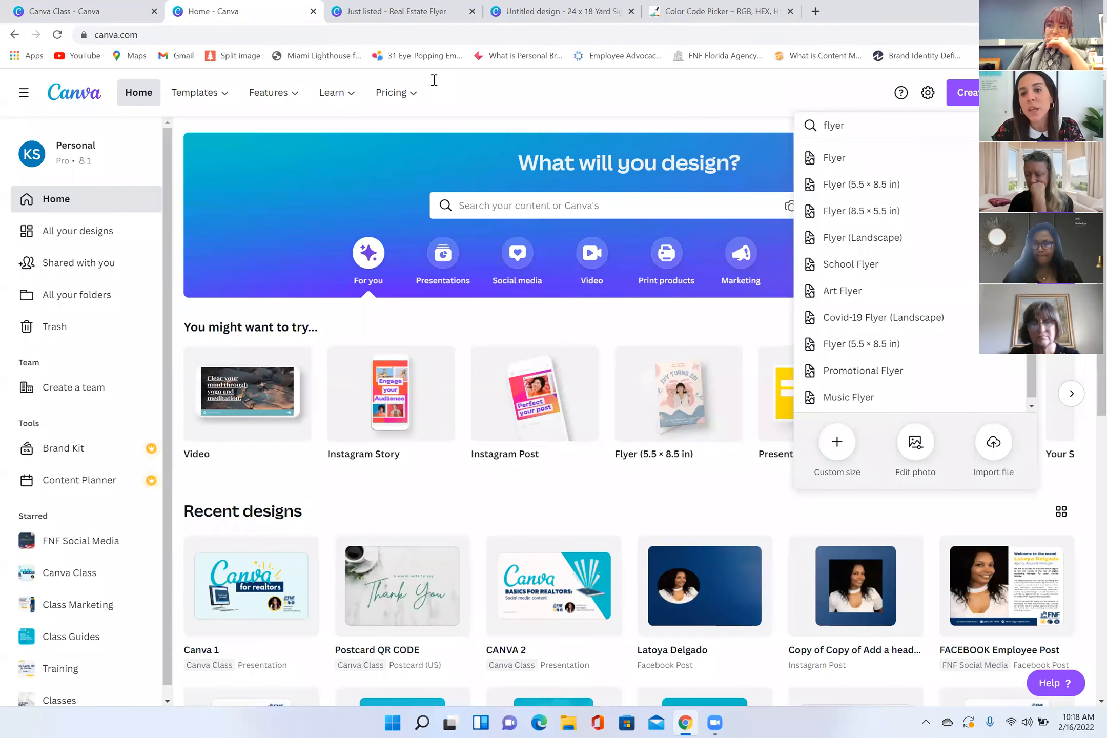
{"action": "left_click", "coordinate": [1020, 125]}
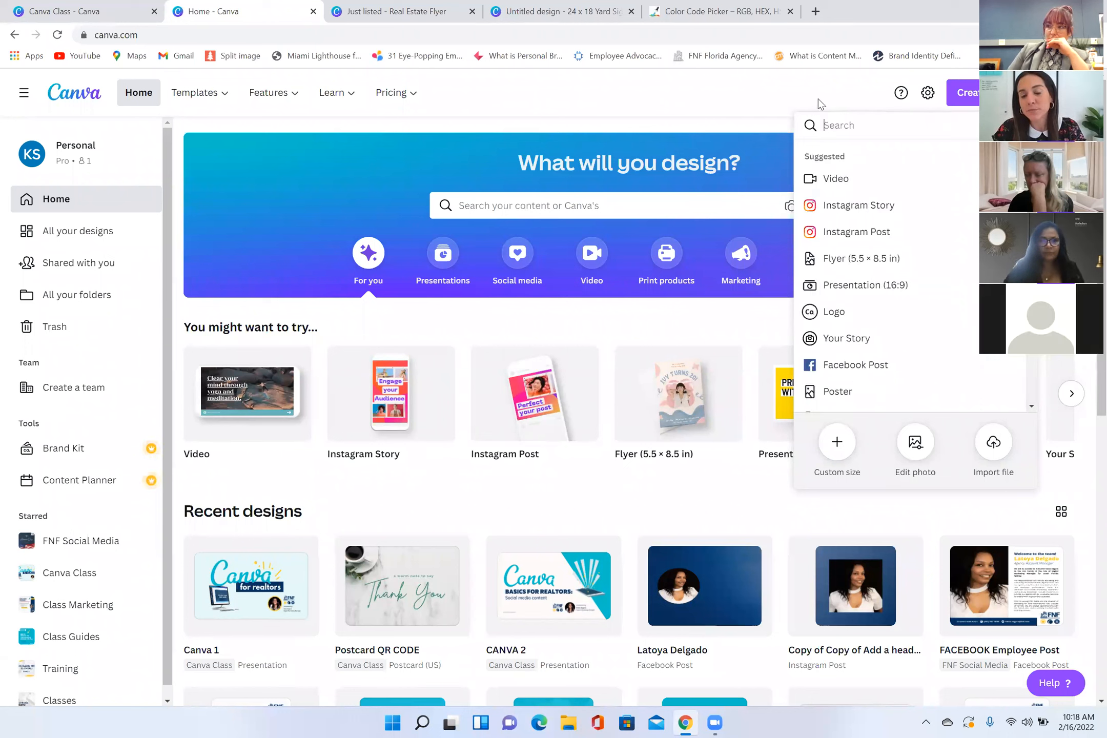
{"action": "left_click", "coordinate": [940, 107]}
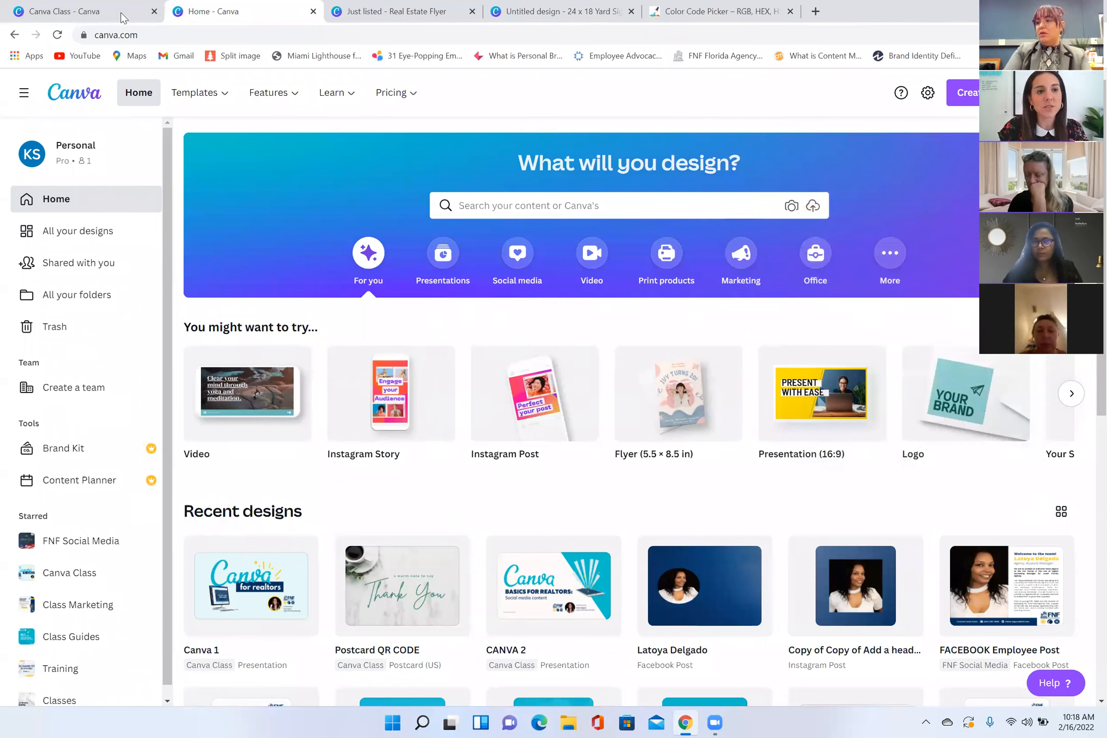
{"action": "left_click", "coordinate": [154, 12]}
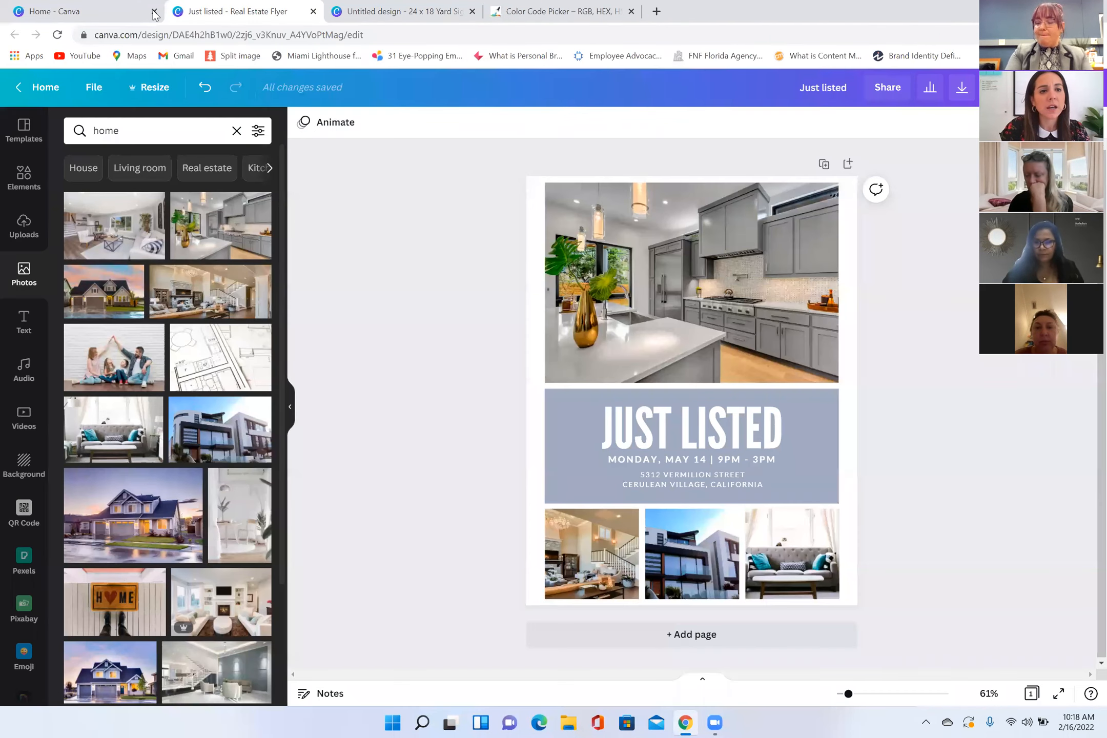
{"action": "left_click_drag", "start_coordinate": [154, 12], "coordinate": [94, 15]}
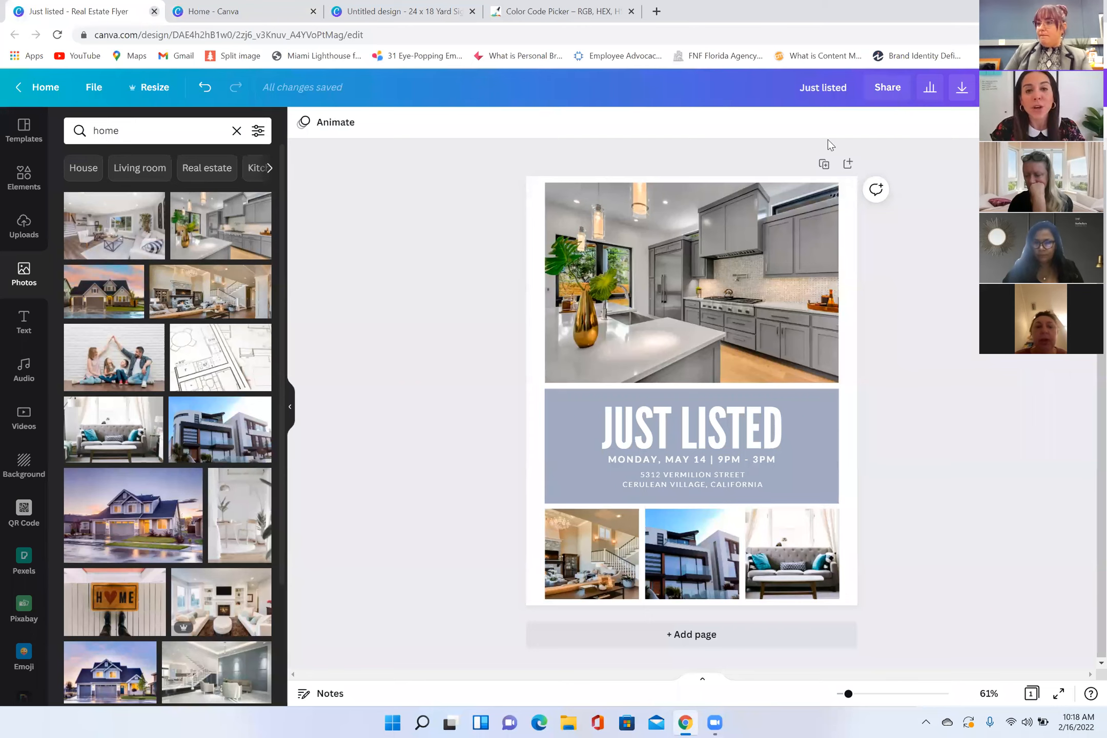
{"action": "key", "text": "ctrl+w"}
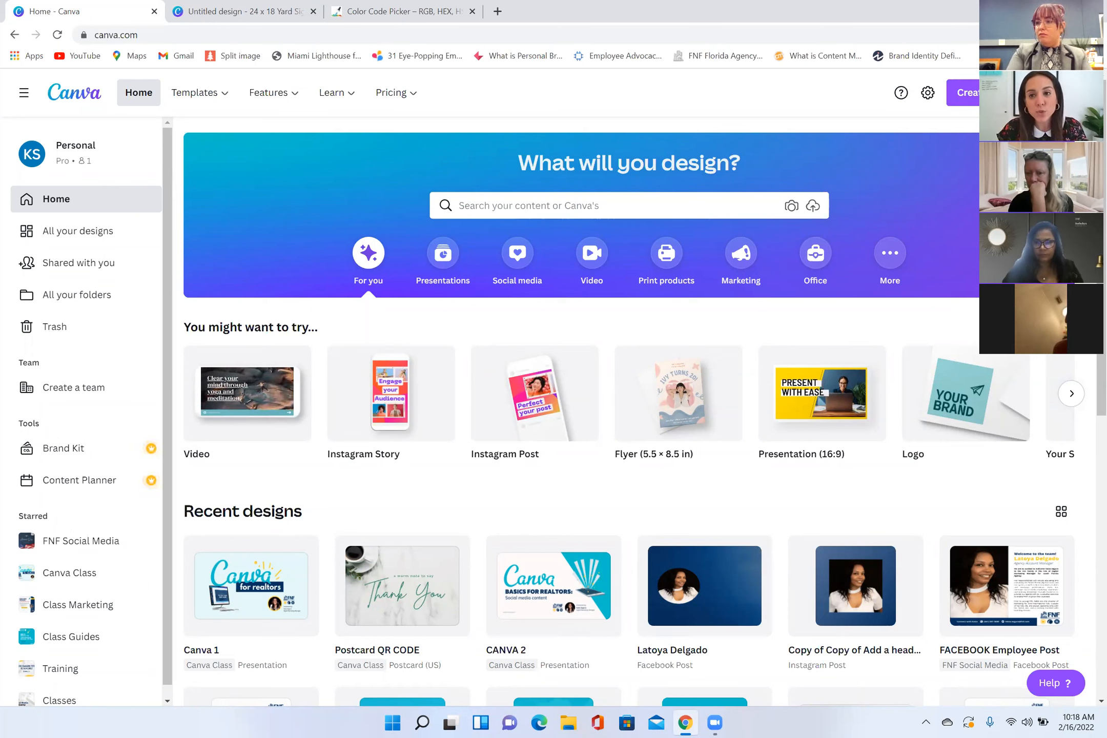
Step: Open the Canva Class Instagram post design from the starred Canva Class folder
{"action": "left_click", "coordinate": [964, 92]}
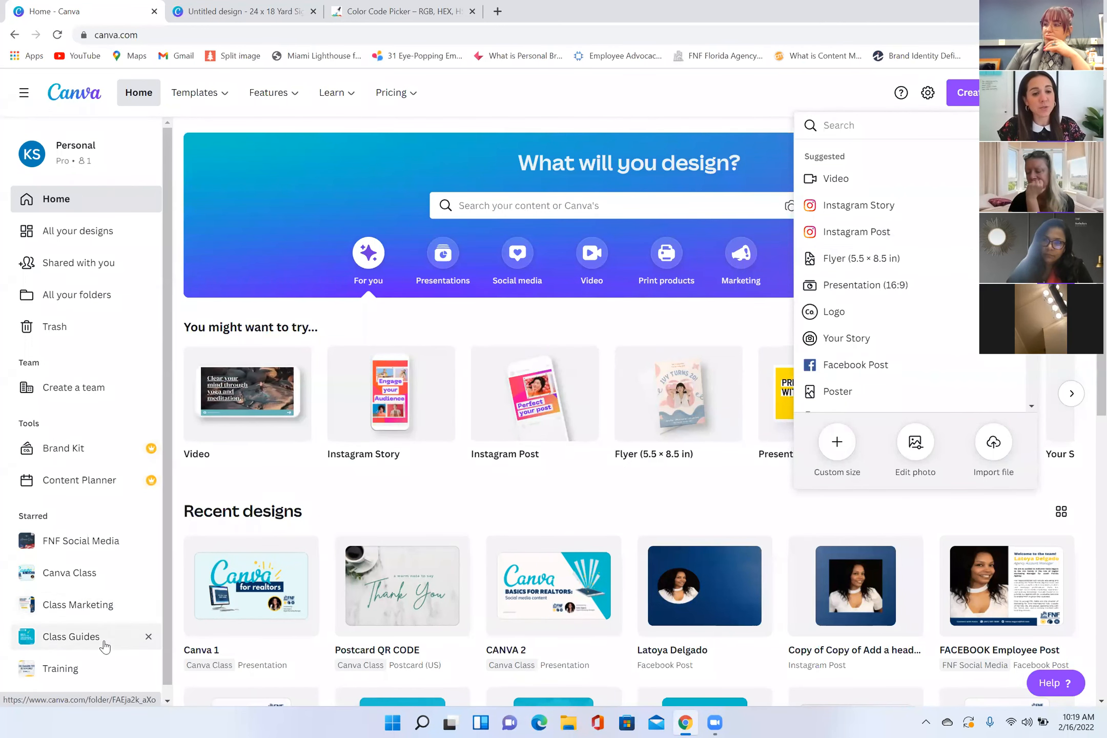
{"action": "scroll", "coordinate": [97, 635], "scroll_direction": "down", "scroll_amount": 3}
{"action": "left_click", "coordinate": [77, 560]}
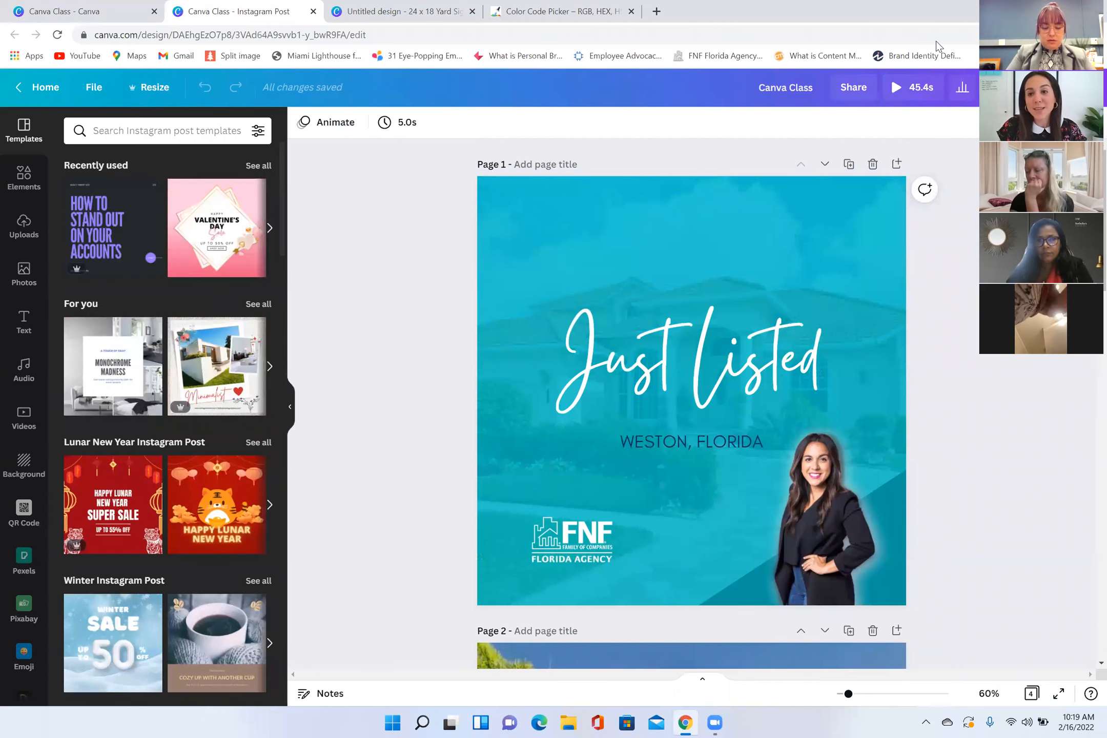
Step: Duplicate the Just Listed page and delete all text, graphics, the color overlay and the house photo from the copy
{"action": "left_click", "coordinate": [849, 164]}
{"action": "left_click_drag", "start_coordinate": [413, 256], "coordinate": [717, 487]}
{"action": "key", "text": "Delete"}
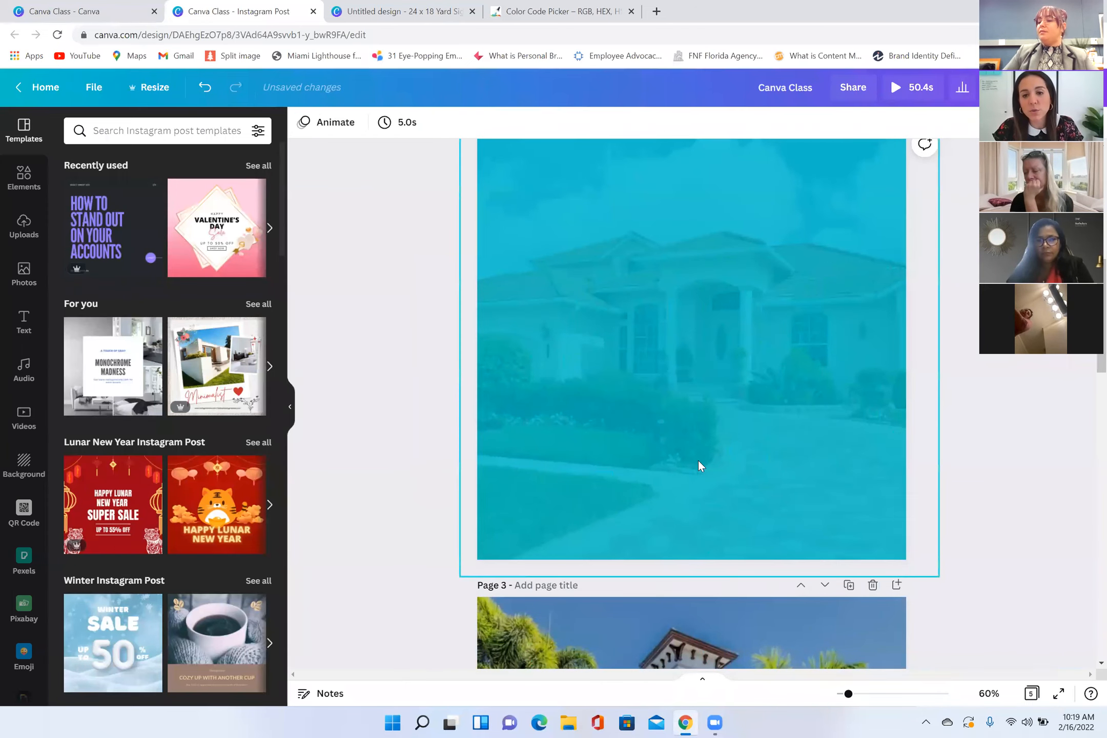
{"action": "left_click", "coordinate": [698, 460]}
{"action": "key", "text": "Delete"}
{"action": "left_click", "coordinate": [699, 460]}
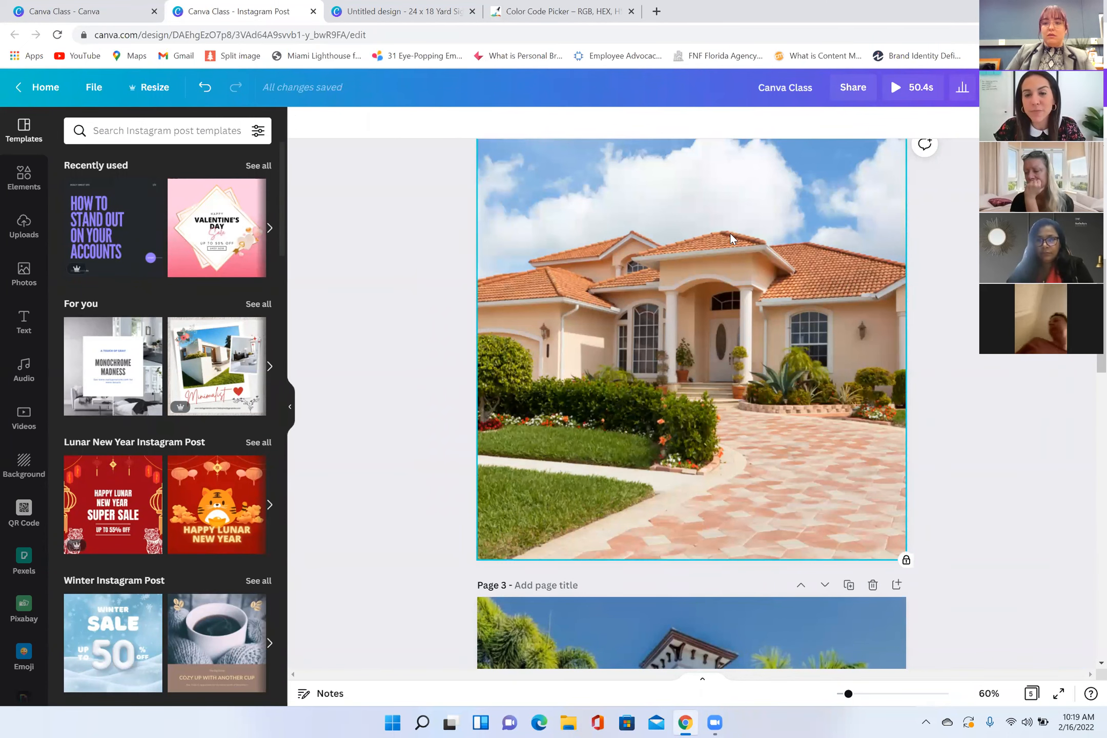
{"action": "key", "text": "Delete"}
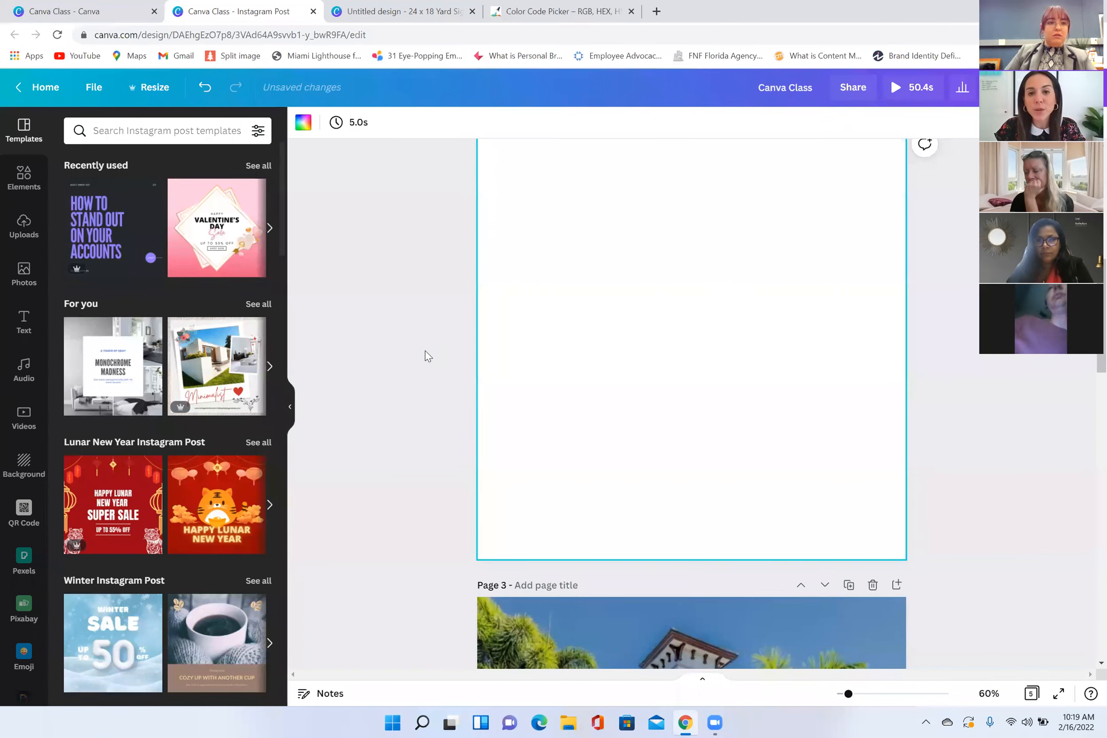
Step: Search the Instagram post templates for "open house" with the blank second page in view
{"action": "scroll", "coordinate": [1012, 490], "scroll_direction": "up", "scroll_amount": 10}
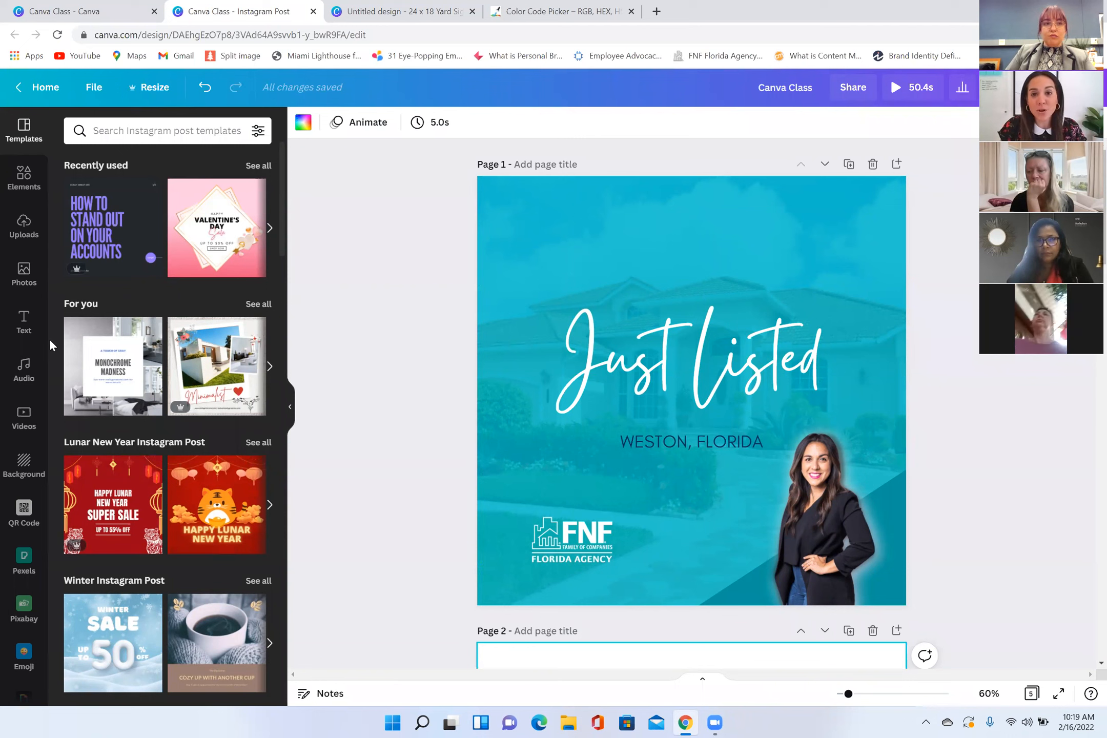
{"action": "mouse_move", "coordinate": [67, 333]}
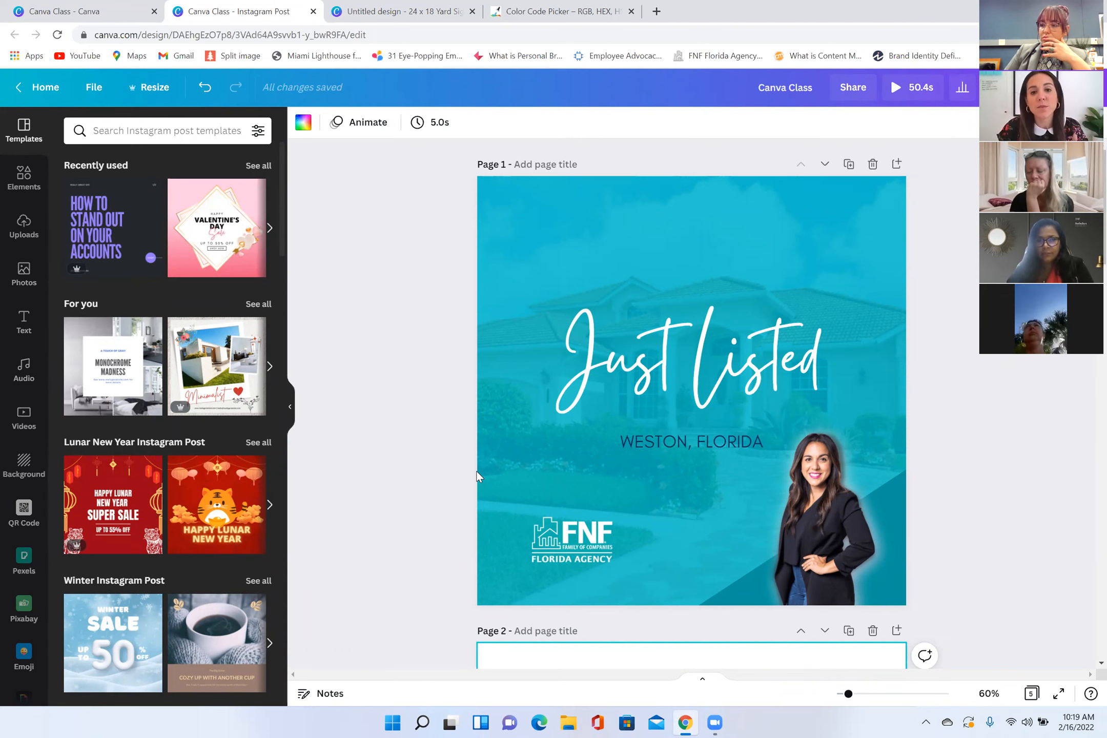
{"action": "scroll", "coordinate": [476, 472], "scroll_direction": "down", "scroll_amount": 10}
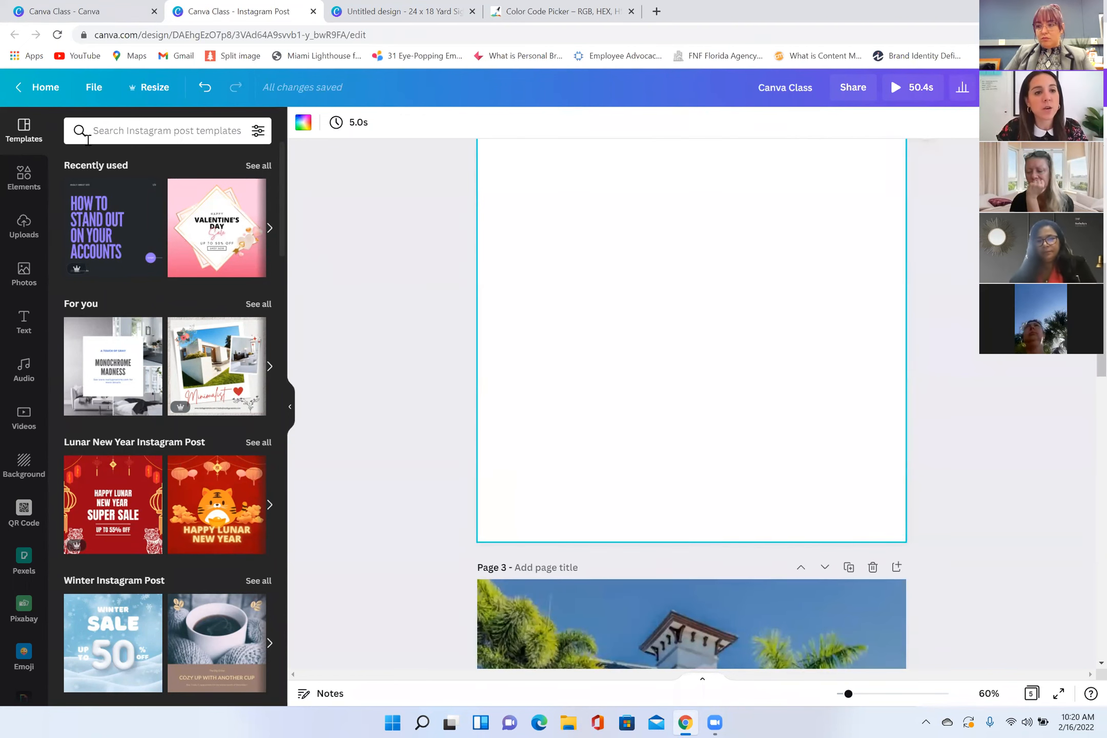
{"action": "left_click", "coordinate": [126, 130]}
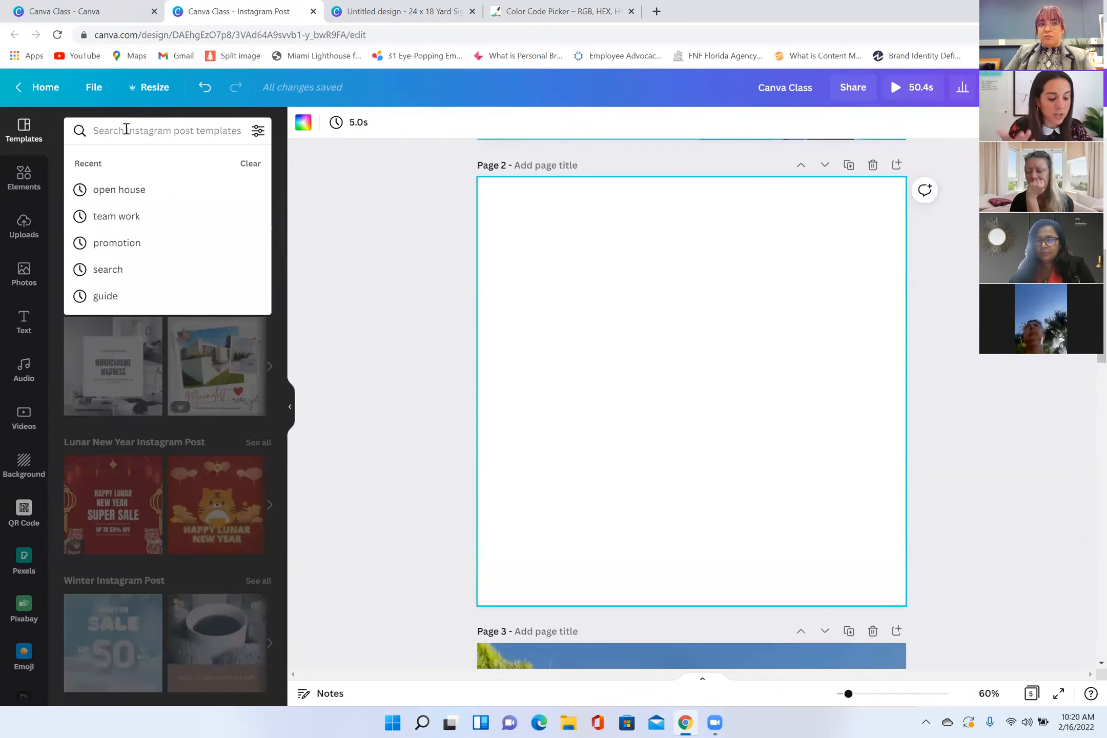
{"action": "type", "text": "open house"}
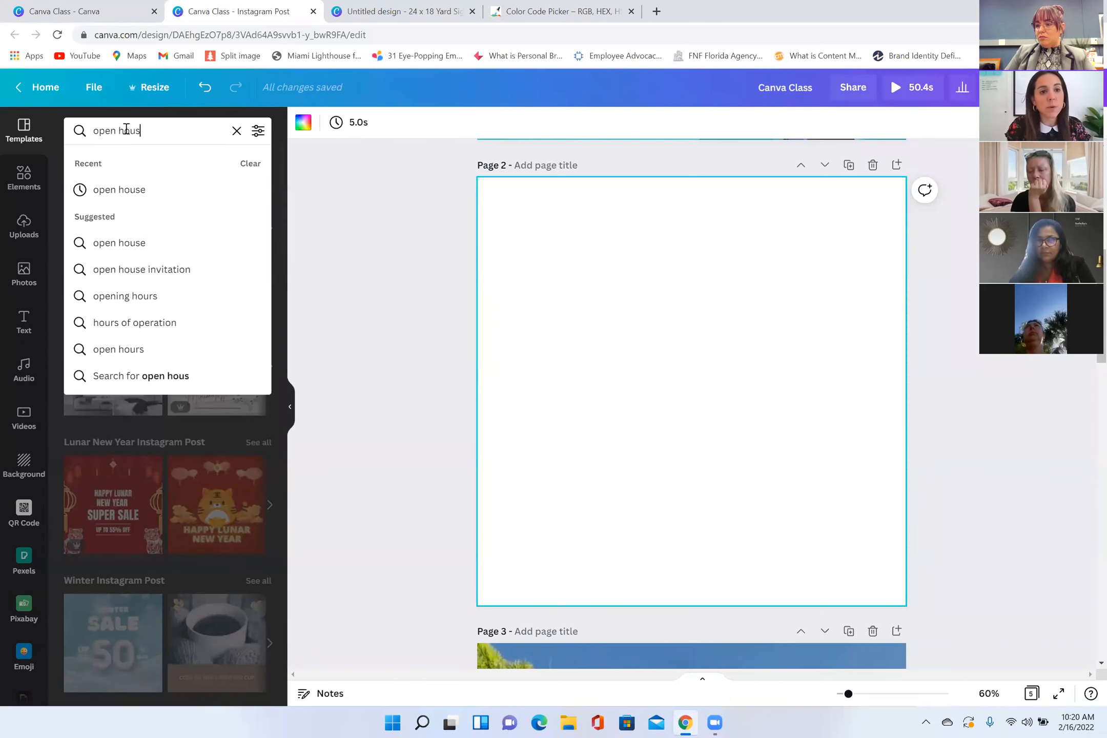
{"action": "key", "text": "Return"}
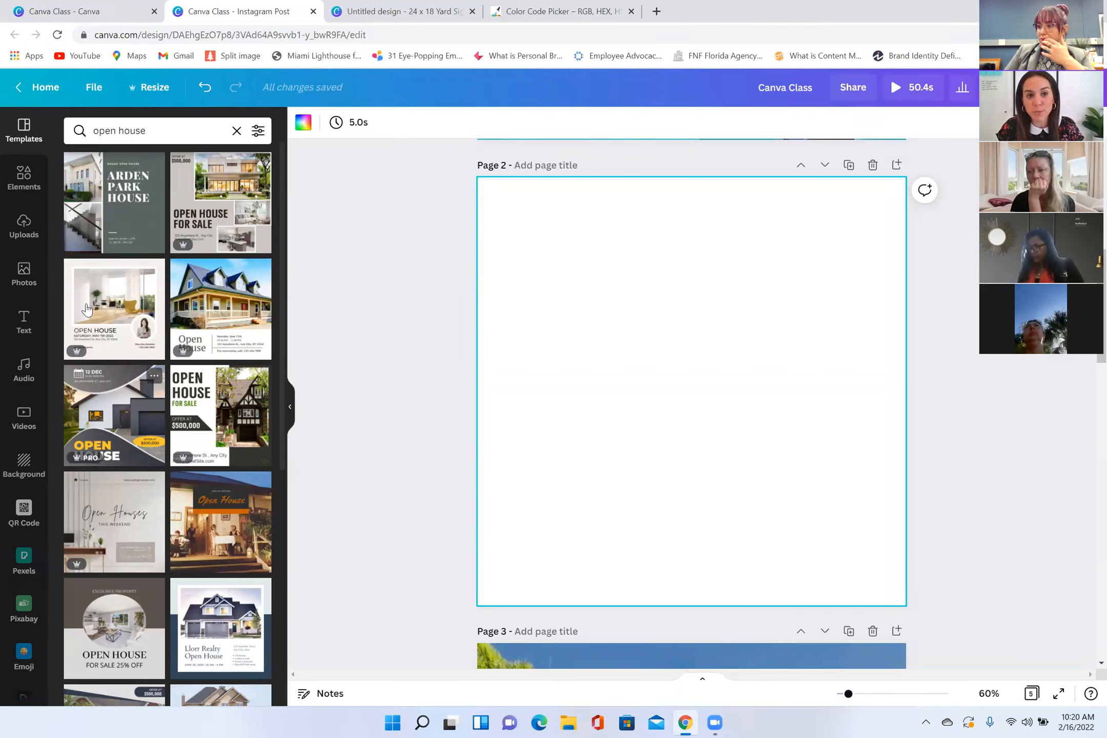
Step: Look through the elements library, the uploaded images and the stock photos
{"action": "left_click", "coordinate": [24, 182]}
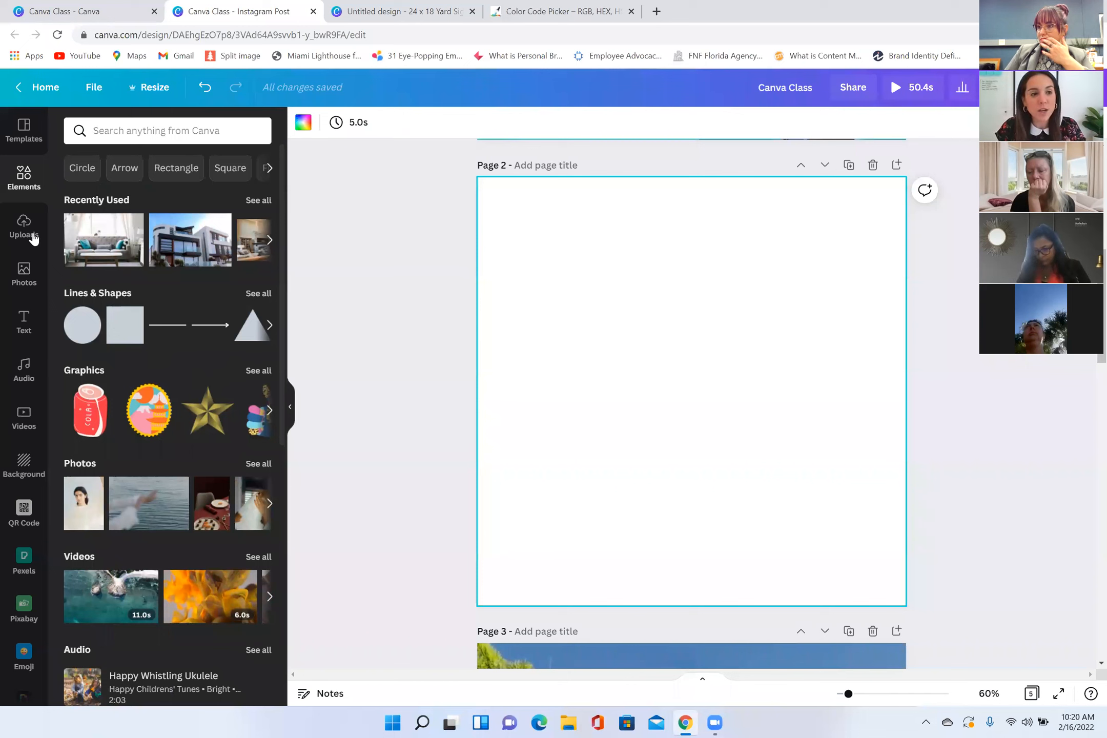
{"action": "left_click", "coordinate": [45, 222]}
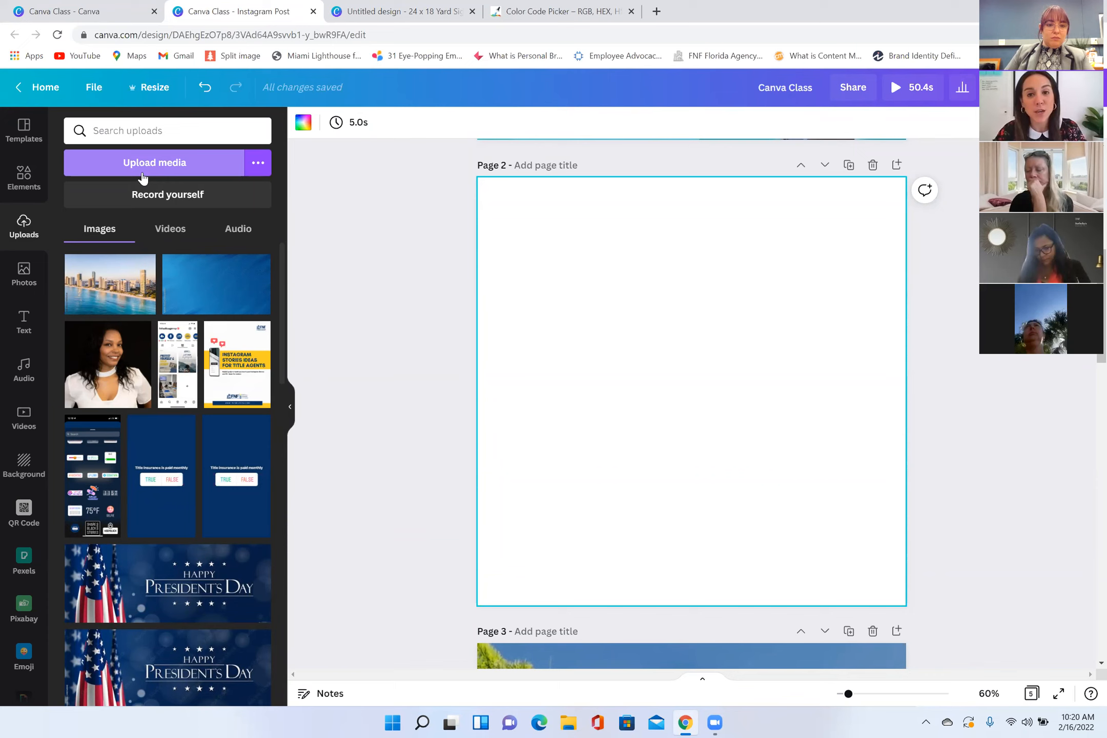
{"action": "left_click", "coordinate": [26, 283]}
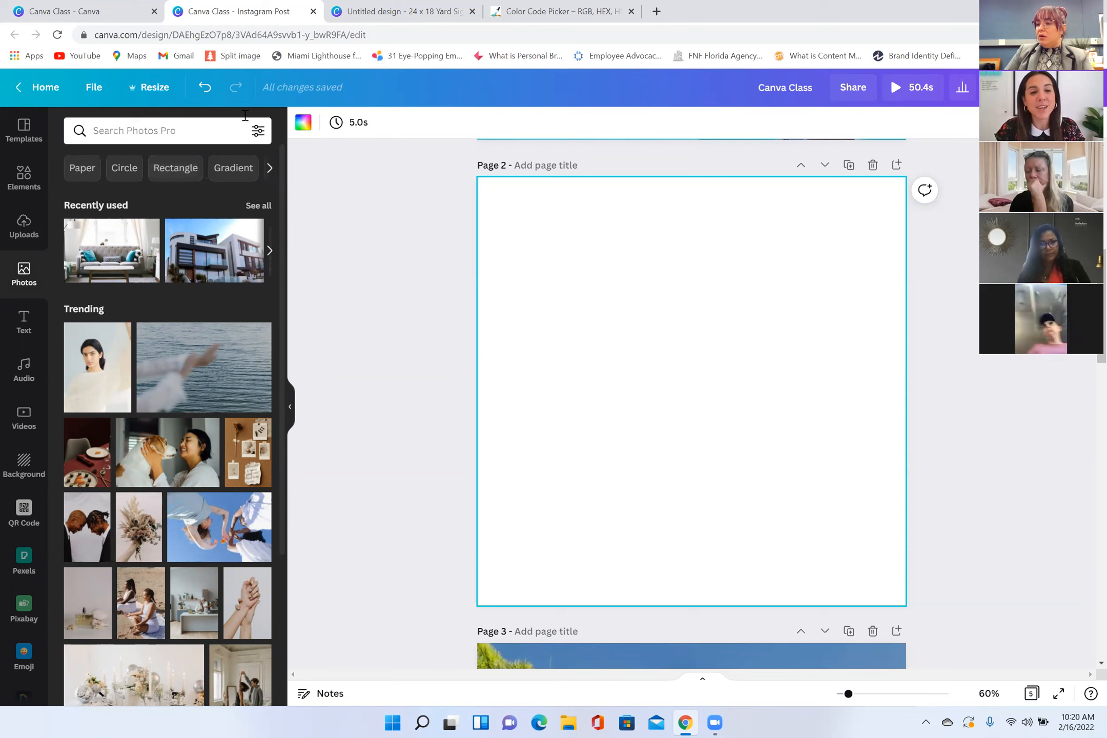
Step: Search the stock photos for "beach" and filter the results to free images only
{"action": "left_click", "coordinate": [216, 130]}
{"action": "type", "text": "beach"}
{"action": "key", "text": "Return"}
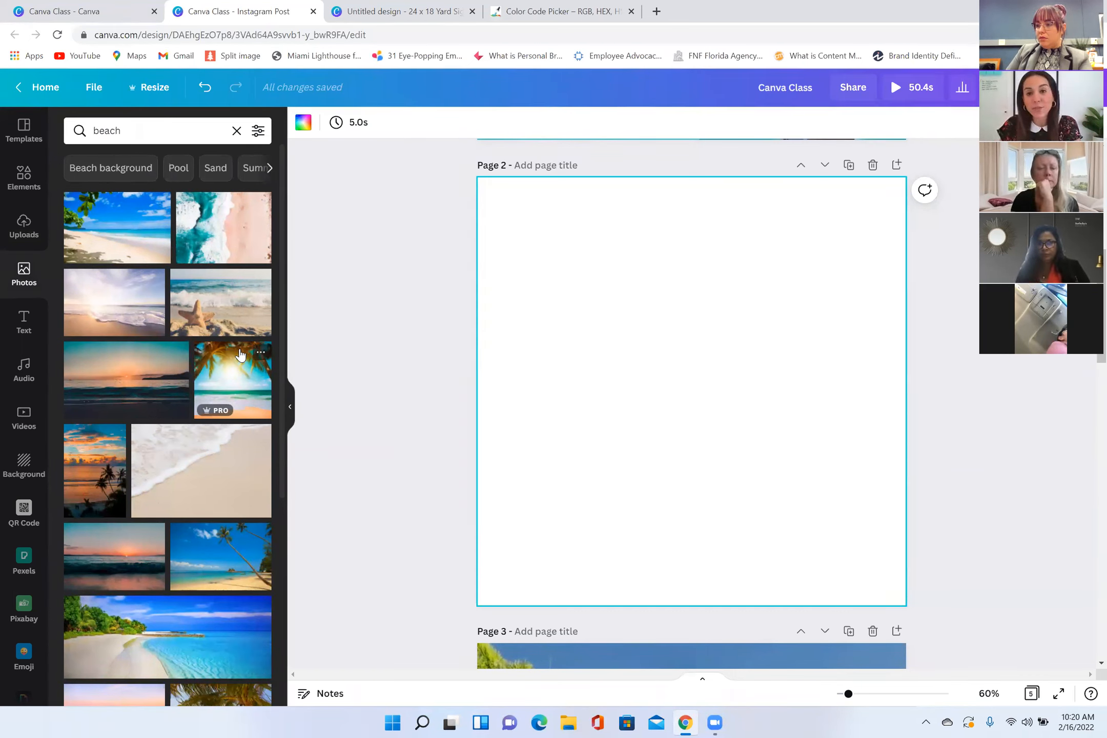
{"action": "left_click", "coordinate": [257, 134]}
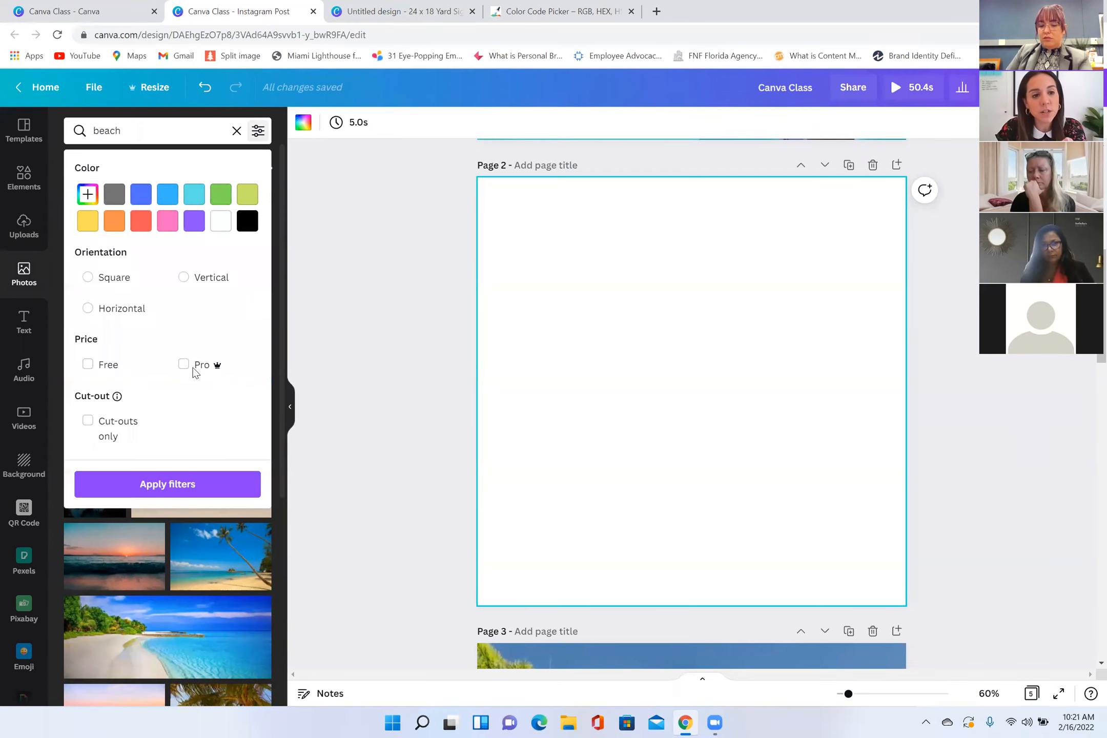
{"action": "left_click", "coordinate": [204, 484]}
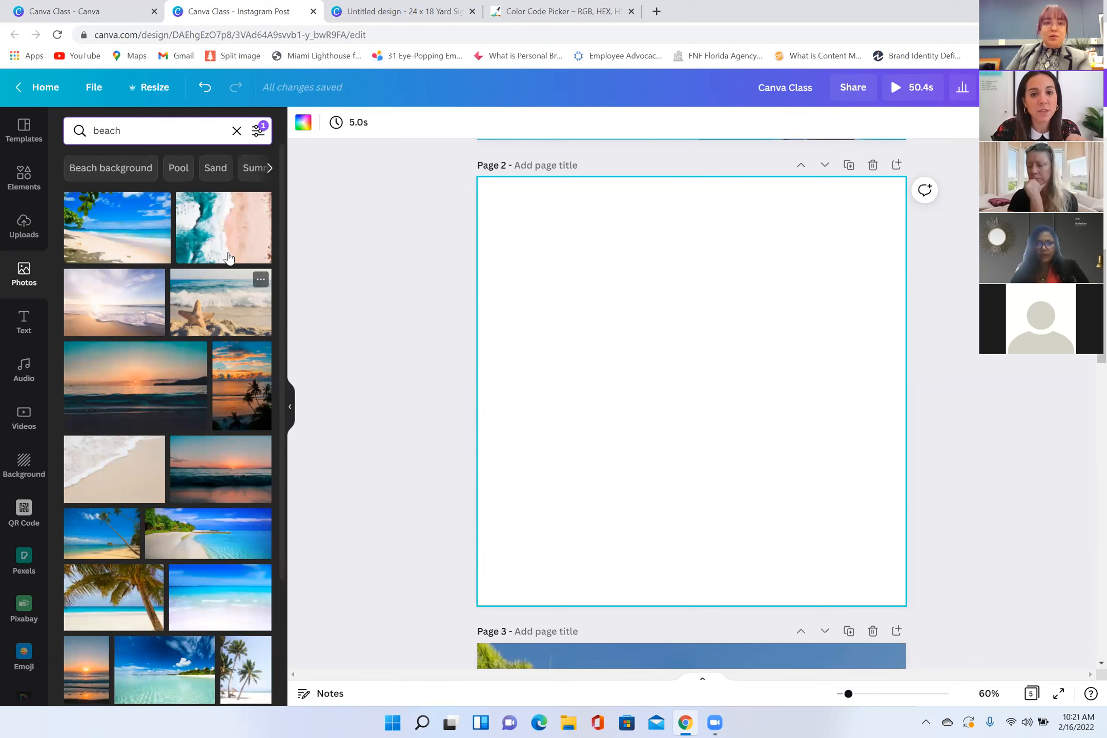
Step: Add a default heading text box to the blank second page
{"action": "left_click", "coordinate": [256, 136]}
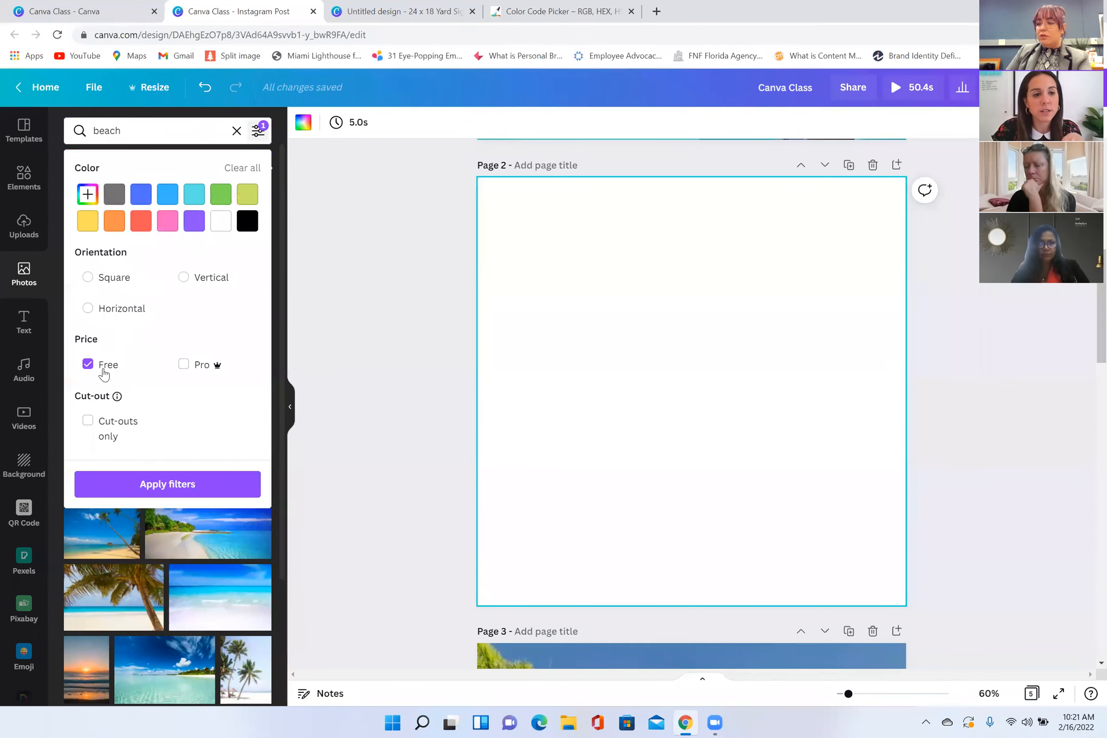
{"action": "left_click", "coordinate": [21, 330]}
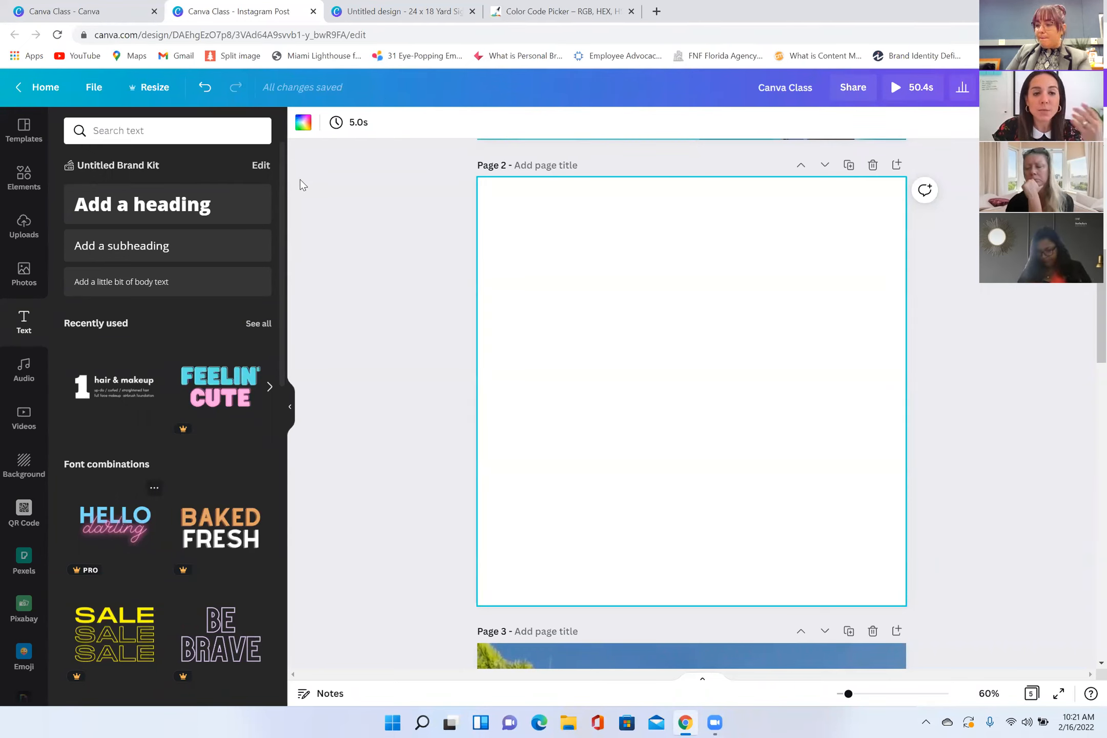
{"action": "left_click", "coordinate": [242, 202]}
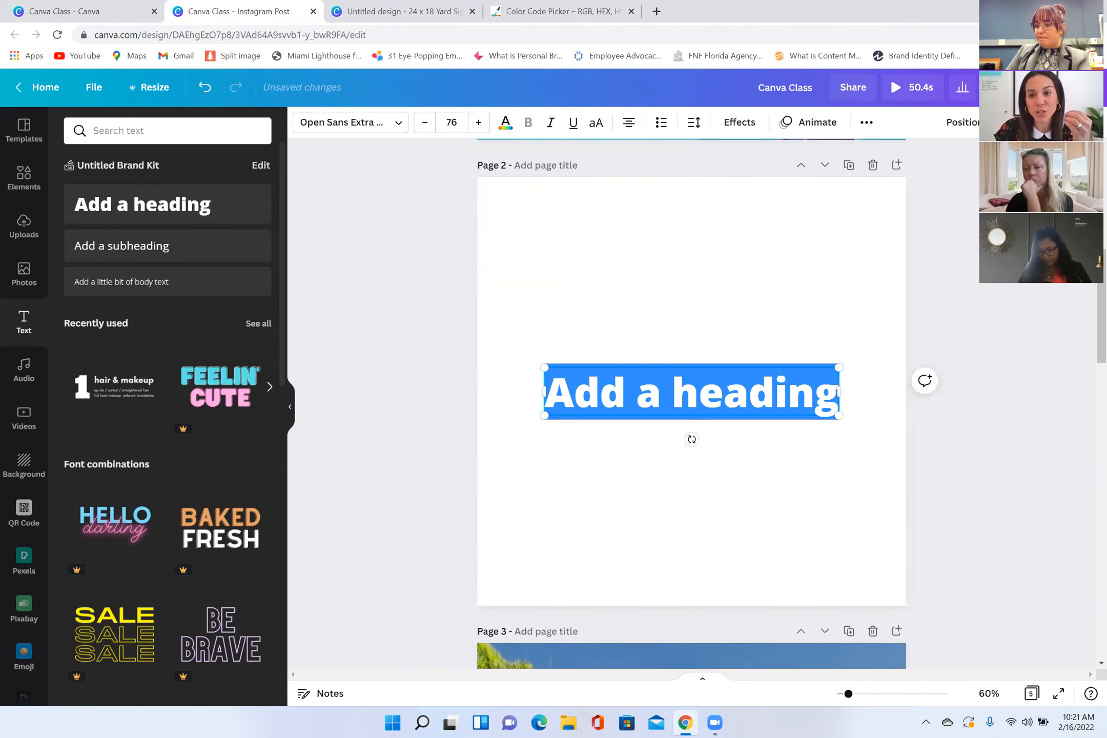
{"action": "left_click", "coordinate": [432, 353]}
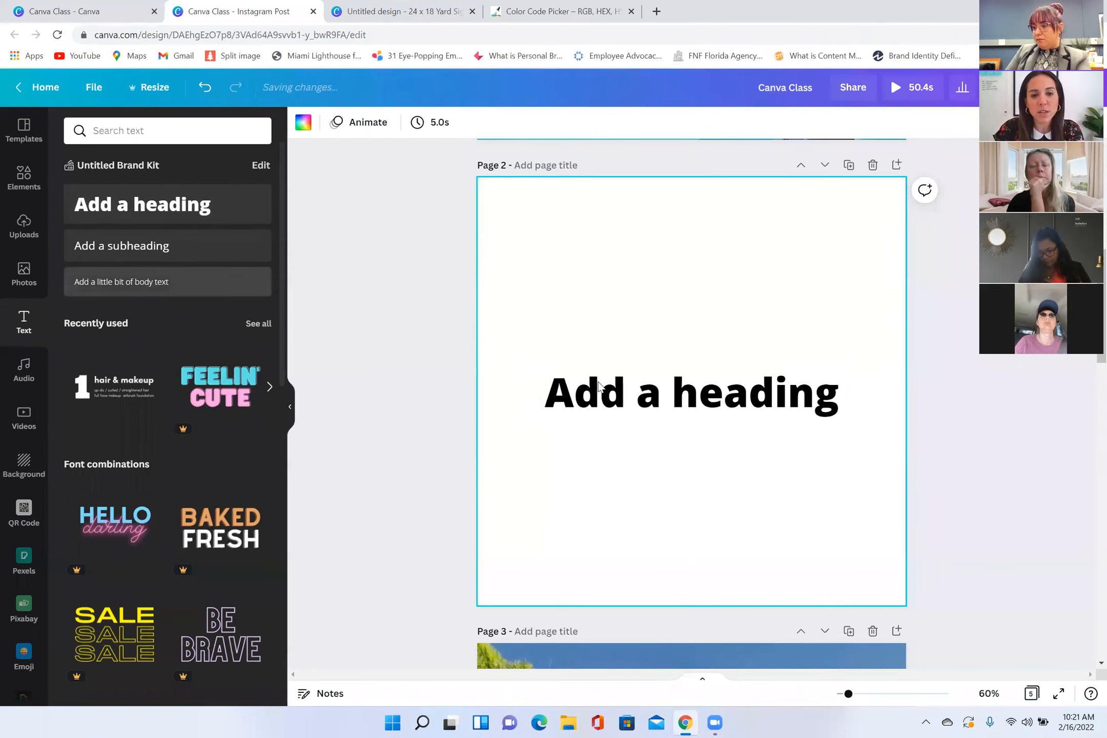
Step: Scale the heading down to font size 59.3 and move it higher on the page
{"action": "left_click", "coordinate": [863, 385]}
{"action": "left_click_drag", "start_coordinate": [839, 416], "coordinate": [779, 391]}
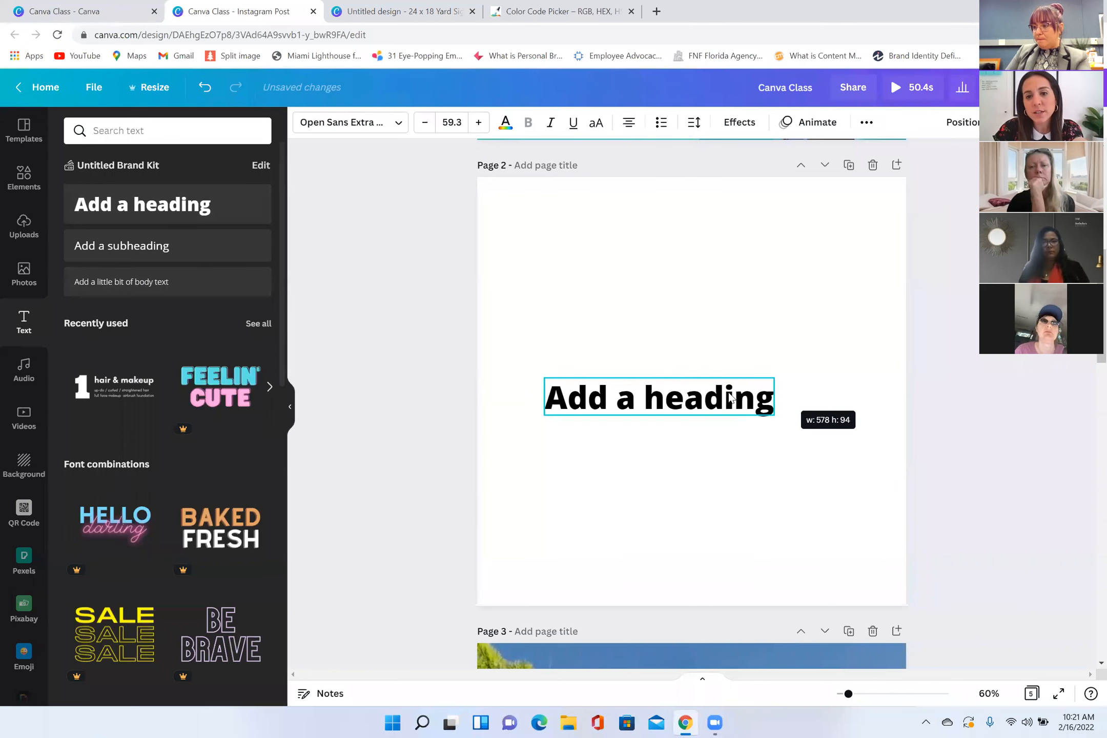
{"action": "left_click_drag", "start_coordinate": [707, 416], "coordinate": [736, 343]}
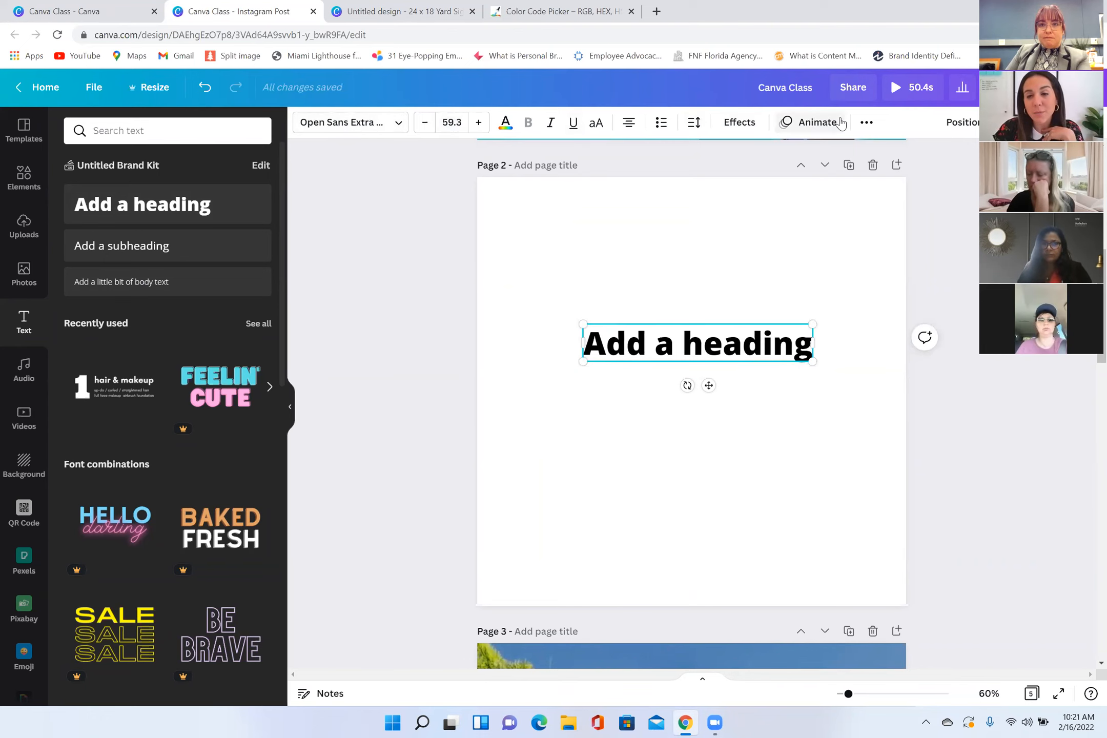
Step: Change the heading's font to Glacial Indifference and increase its size to 67.3
{"action": "left_click", "coordinate": [402, 129]}
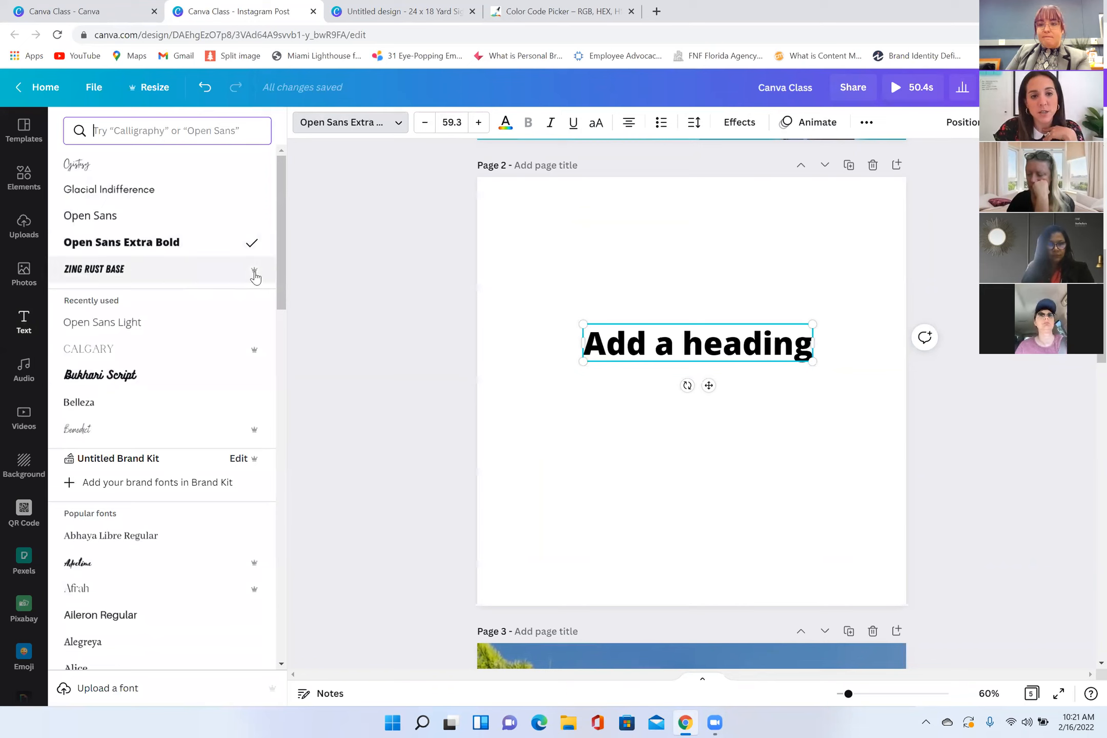
{"action": "left_click", "coordinate": [107, 195]}
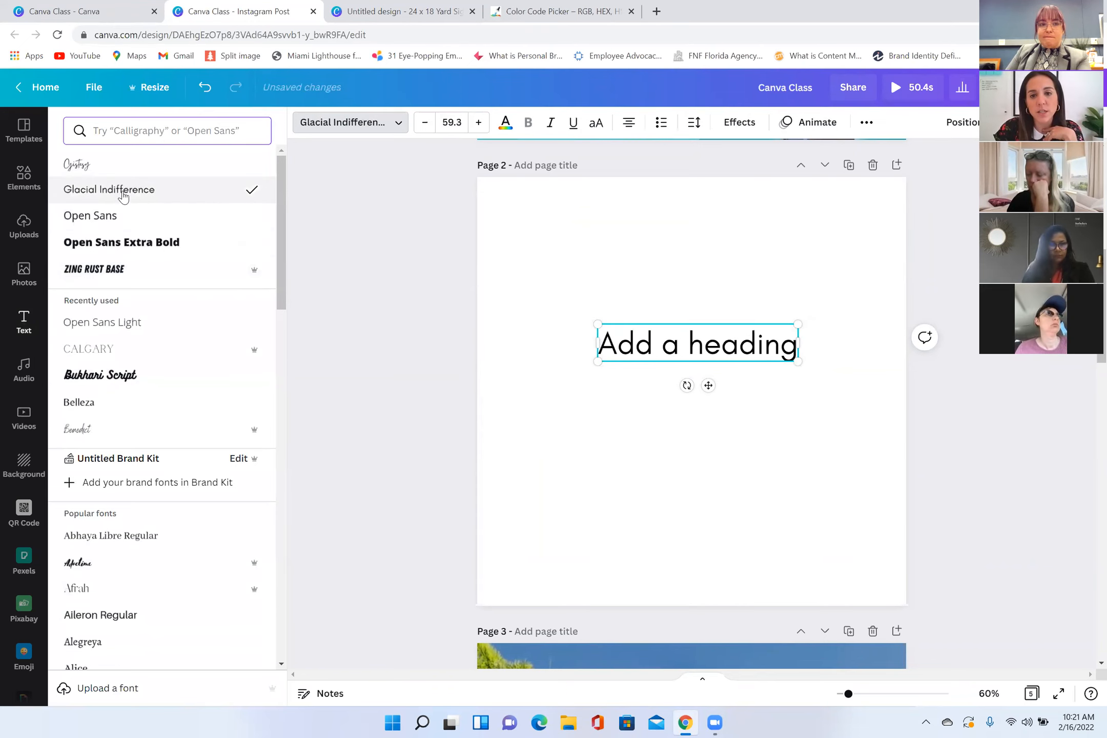
{"action": "left_click", "coordinate": [477, 122]}
{"action": "left_click", "coordinate": [476, 123]}
{"action": "left_click", "coordinate": [477, 123]}
{"action": "left_click", "coordinate": [476, 123]}
{"action": "left_click", "coordinate": [476, 122]}
{"action": "left_click", "coordinate": [476, 123]}
{"action": "left_click", "coordinate": [476, 122]}
Step: Color the heading dark teal from the document colors and make it bold, italic, underlined and all uppercase
{"action": "left_click", "coordinate": [504, 126]}
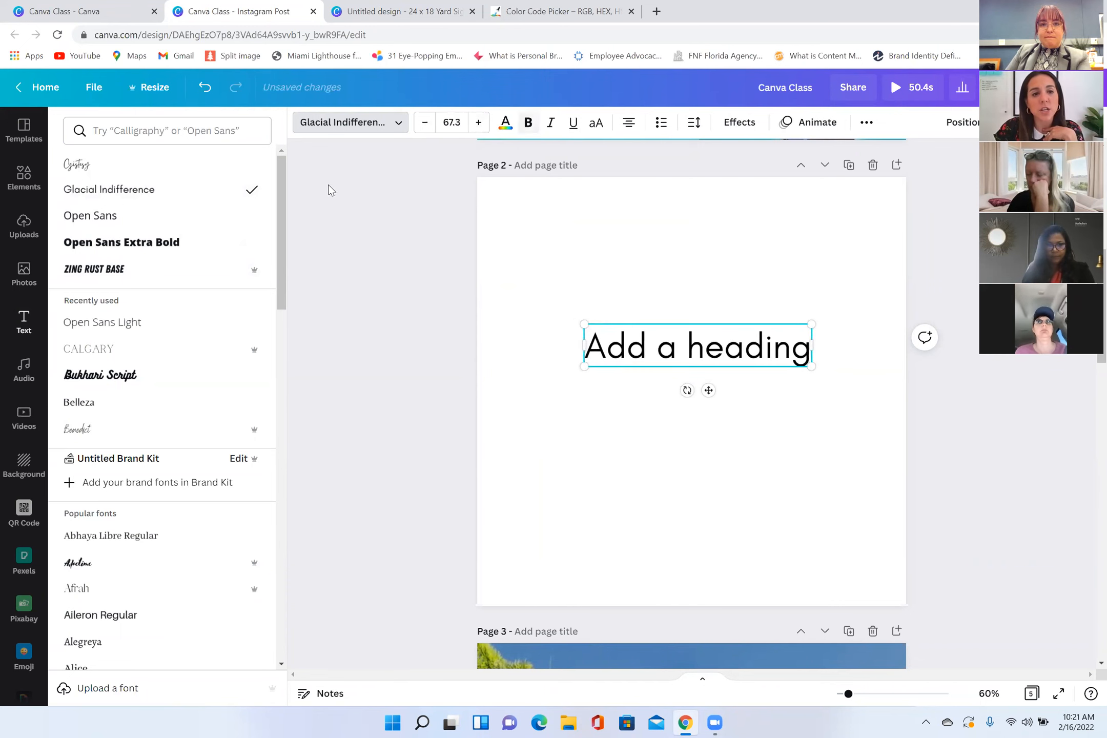
{"action": "left_click", "coordinate": [224, 201]}
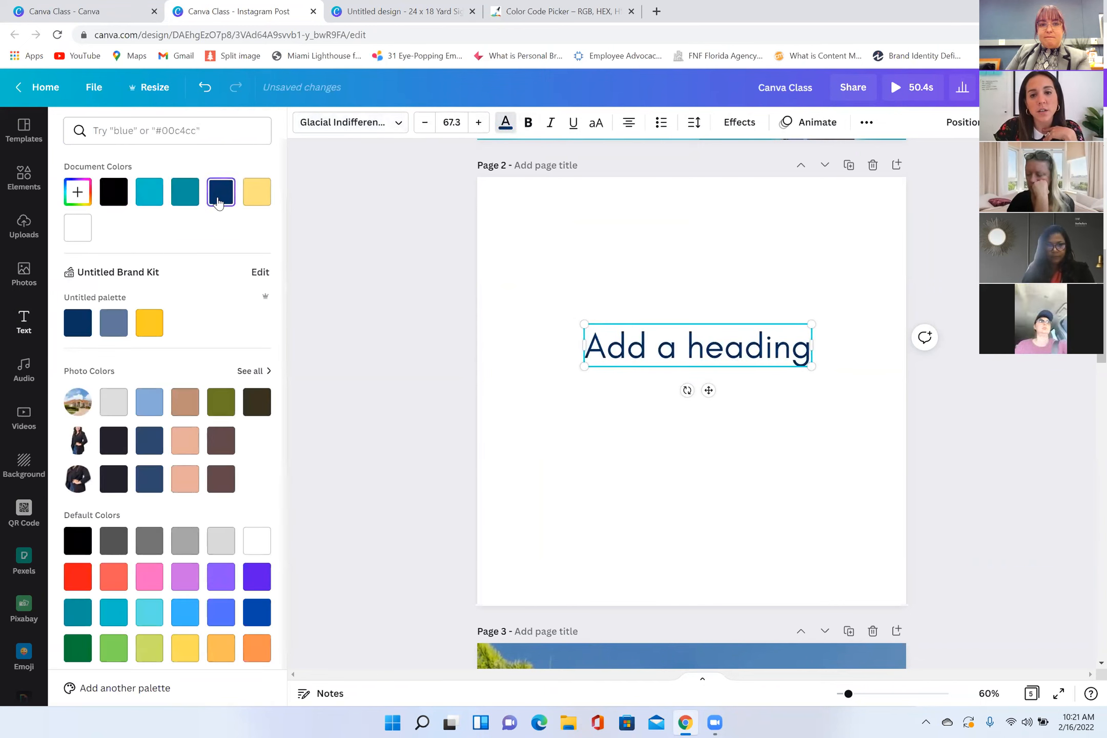
{"action": "left_click", "coordinate": [184, 194]}
{"action": "left_click", "coordinate": [528, 122]}
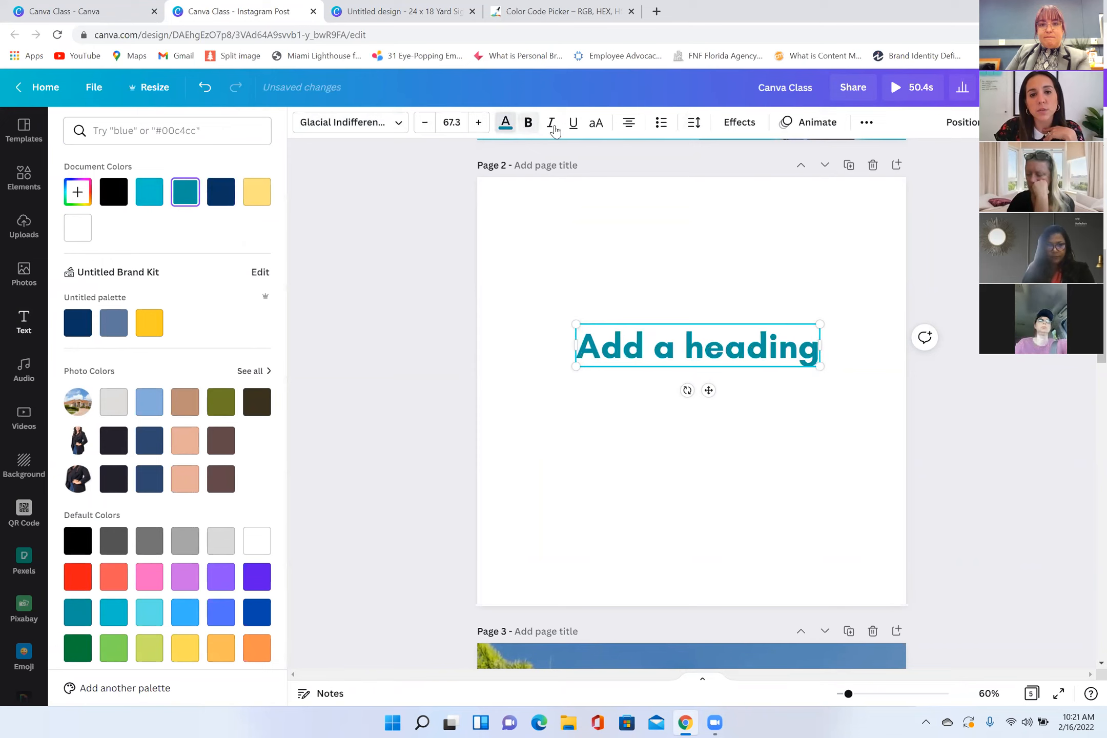
{"action": "left_click", "coordinate": [551, 123]}
{"action": "left_click", "coordinate": [574, 129]}
{"action": "left_click", "coordinate": [594, 126]}
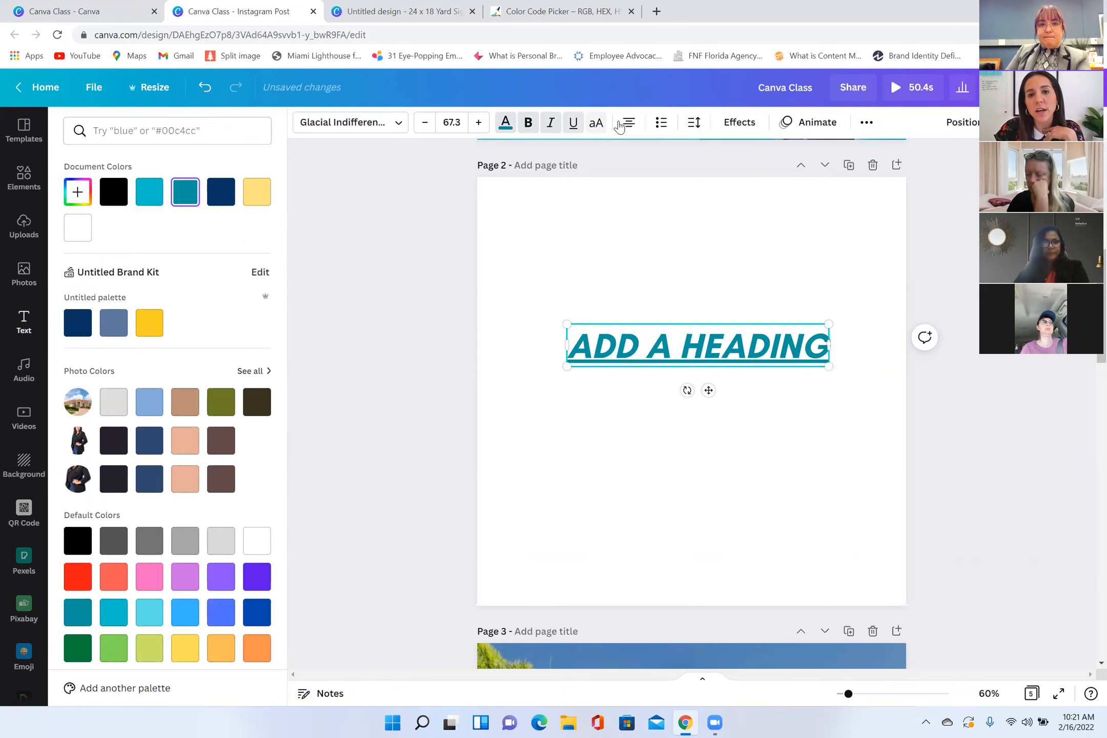
Step: Try the bulleted and numbered list styles on the heading and return it to plain text
{"action": "left_click", "coordinate": [661, 123]}
{"action": "left_click", "coordinate": [661, 123]}
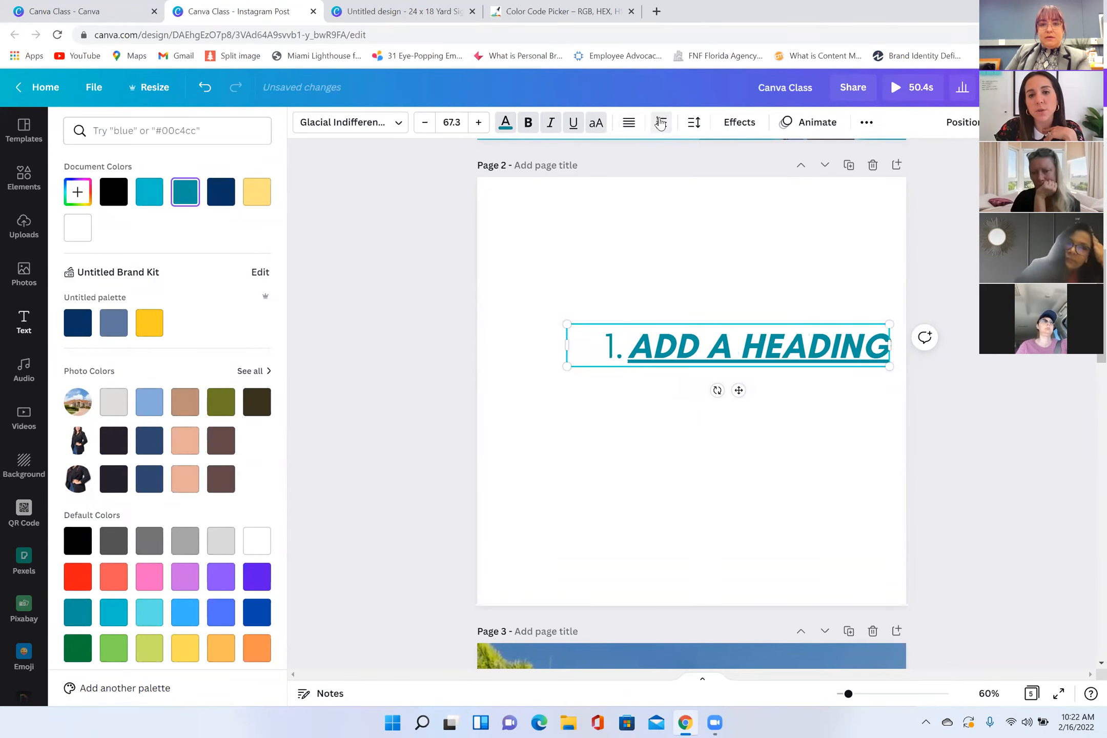
{"action": "left_click", "coordinate": [660, 123]}
Step: Increase the heading's letter spacing to 104 and move the text slightly higher on the page
{"action": "left_click", "coordinate": [694, 123]}
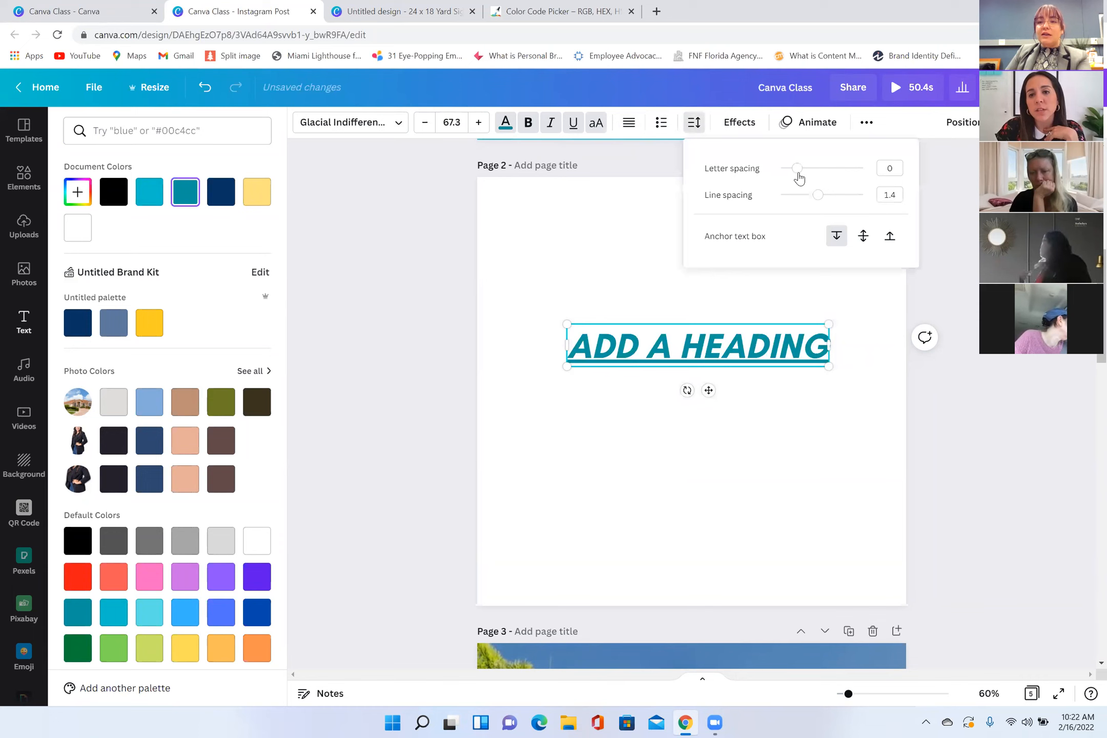
{"action": "left_click", "coordinate": [801, 174]}
{"action": "left_click_drag", "start_coordinate": [804, 174], "coordinate": [805, 203]}
{"action": "left_click_drag", "start_coordinate": [730, 329], "coordinate": [701, 300]}
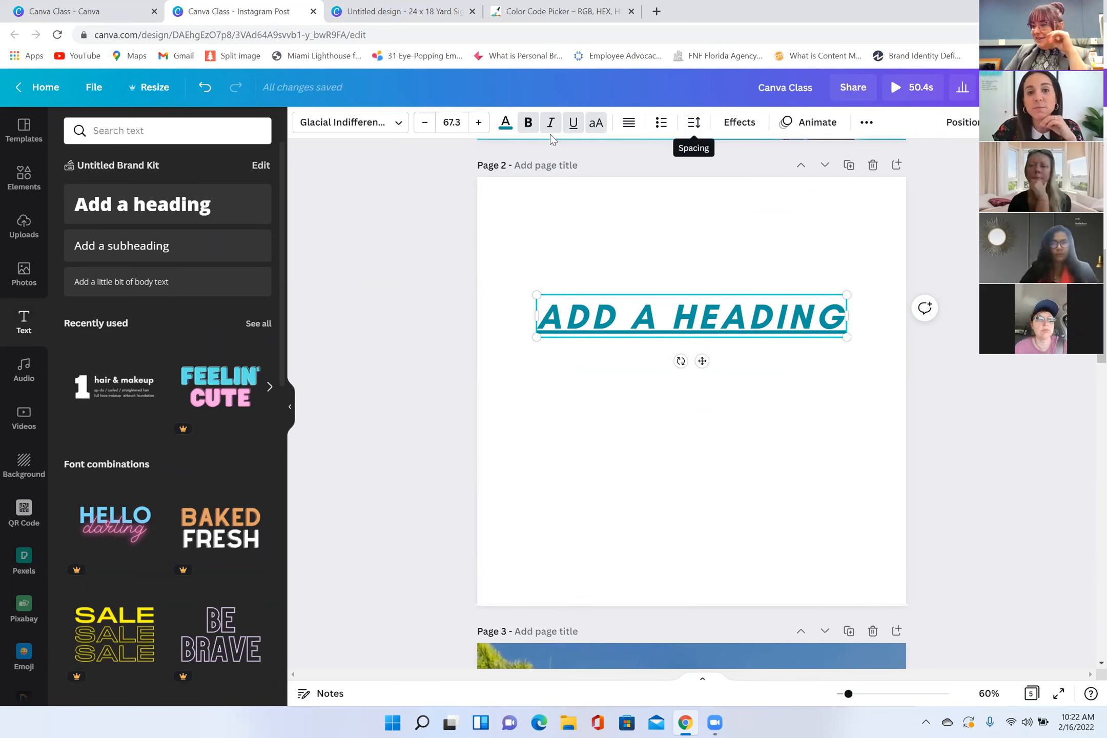
Step: Remove the bold and underline formatting from the heading and open its spacing settings
{"action": "left_click", "coordinate": [535, 128]}
{"action": "left_click", "coordinate": [535, 128]}
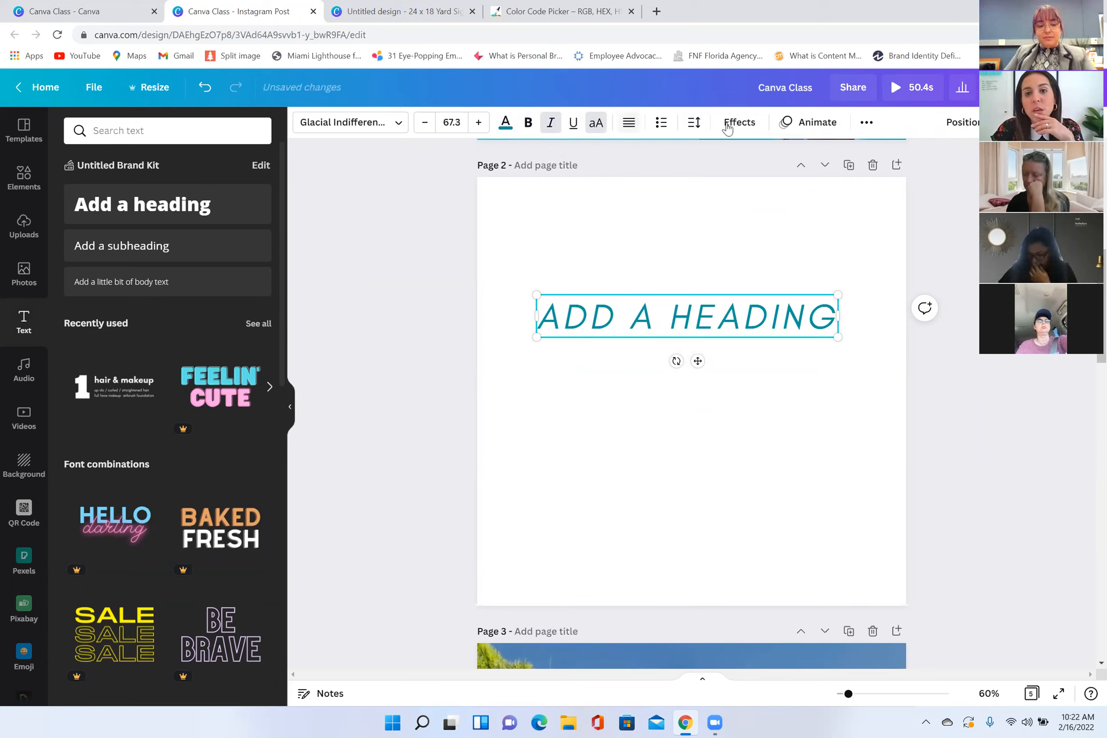
{"action": "left_click", "coordinate": [694, 122]}
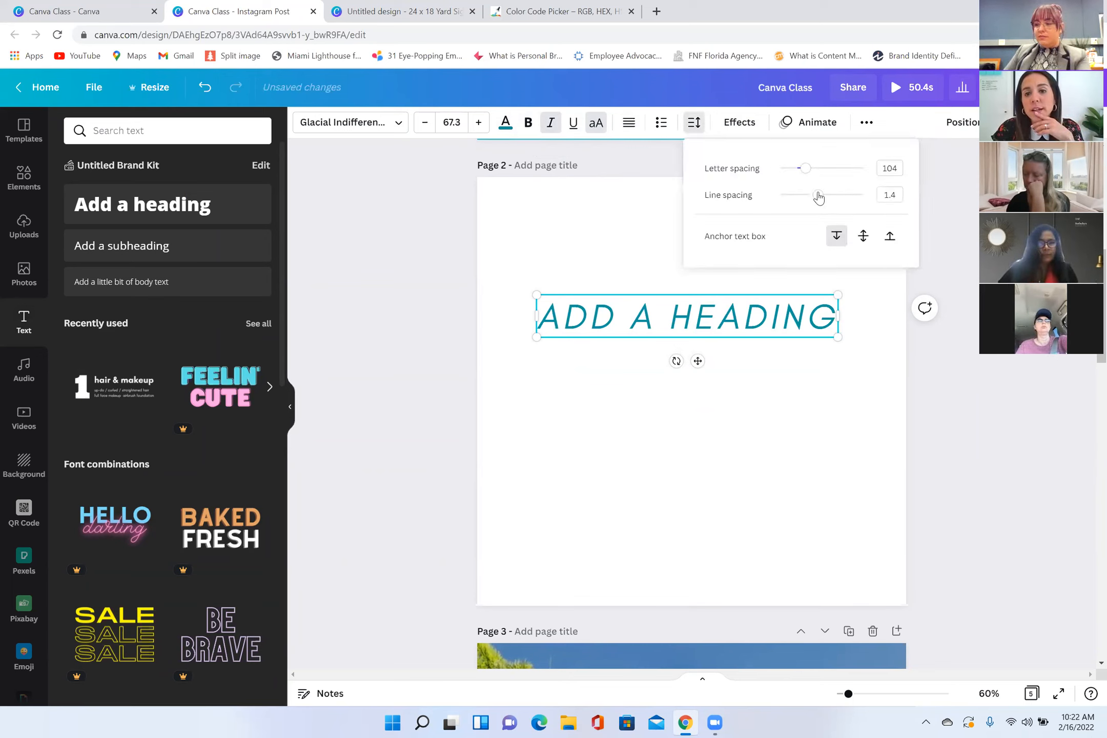
Step: Try the Splice and Lift text effects on the heading, settling on the Shadow style with a Curve shape
{"action": "left_click", "coordinate": [739, 122]}
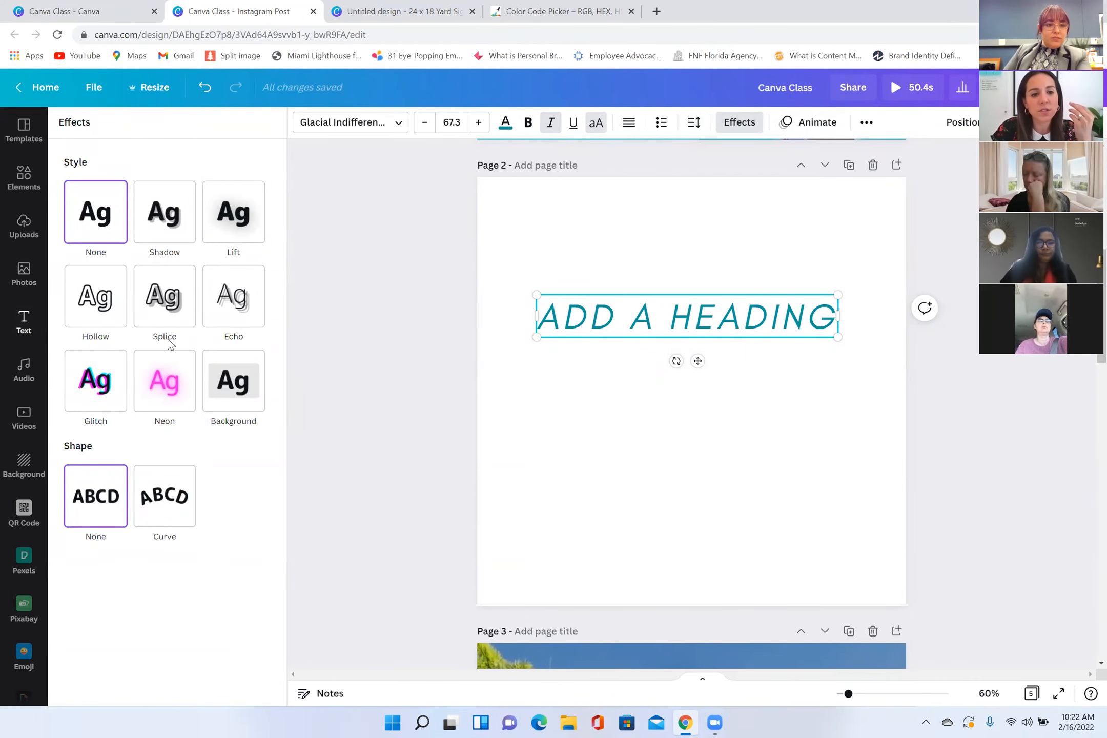
{"action": "left_click", "coordinate": [226, 218]}
{"action": "left_click", "coordinate": [96, 213]}
{"action": "left_click", "coordinate": [233, 212]}
{"action": "left_click", "coordinate": [164, 212]}
{"action": "left_click", "coordinate": [165, 676]}
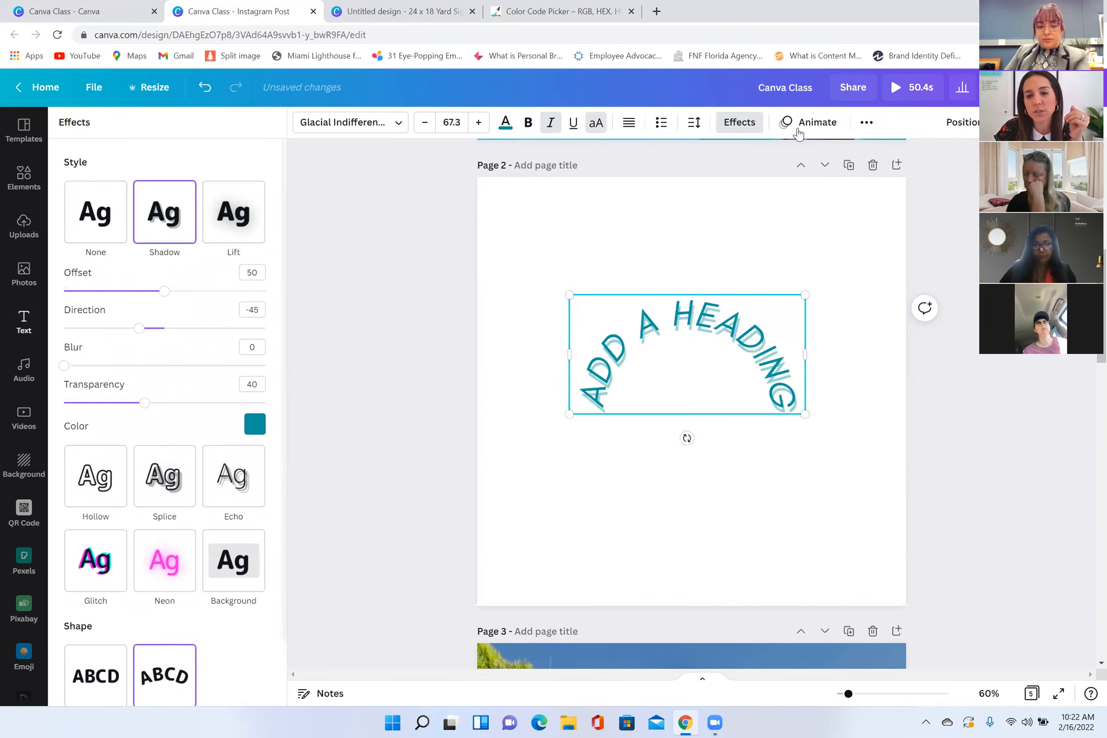
Step: Preview text animations such as Burst and Bounce on the curved heading and apply Pop
{"action": "left_click", "coordinate": [808, 123]}
{"action": "left_click", "coordinate": [190, 232]}
{"action": "left_click", "coordinate": [174, 336]}
{"action": "left_click", "coordinate": [177, 451]}
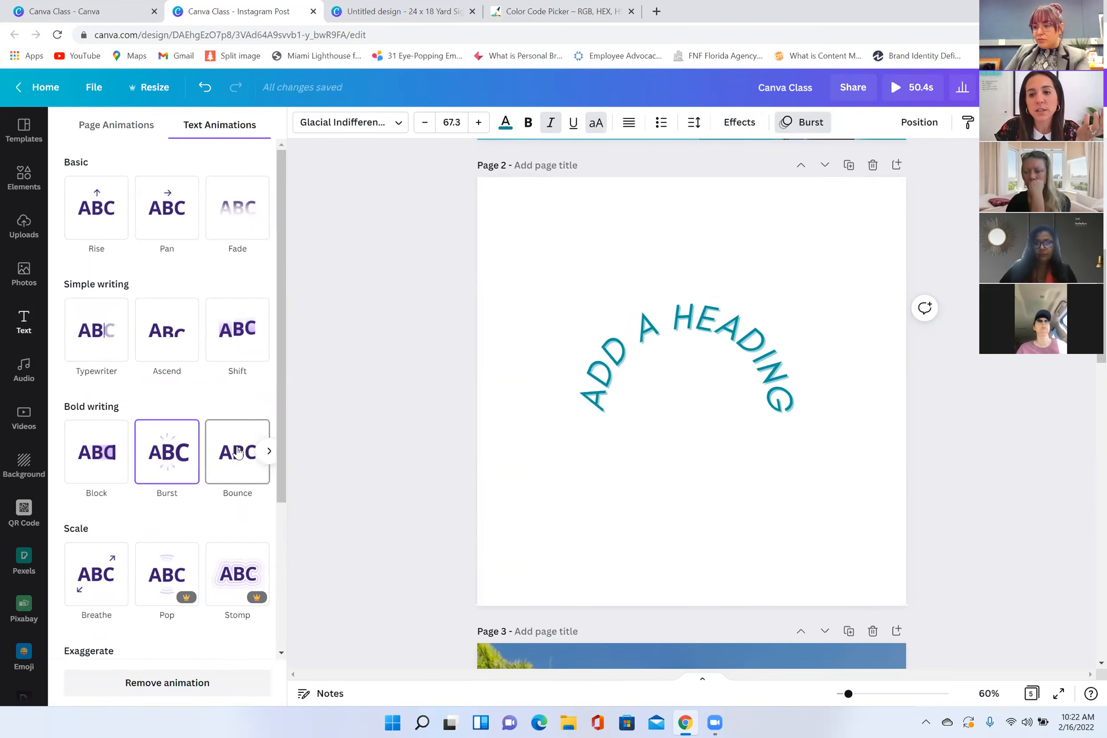
{"action": "left_click", "coordinate": [238, 452]}
{"action": "left_click", "coordinate": [186, 603]}
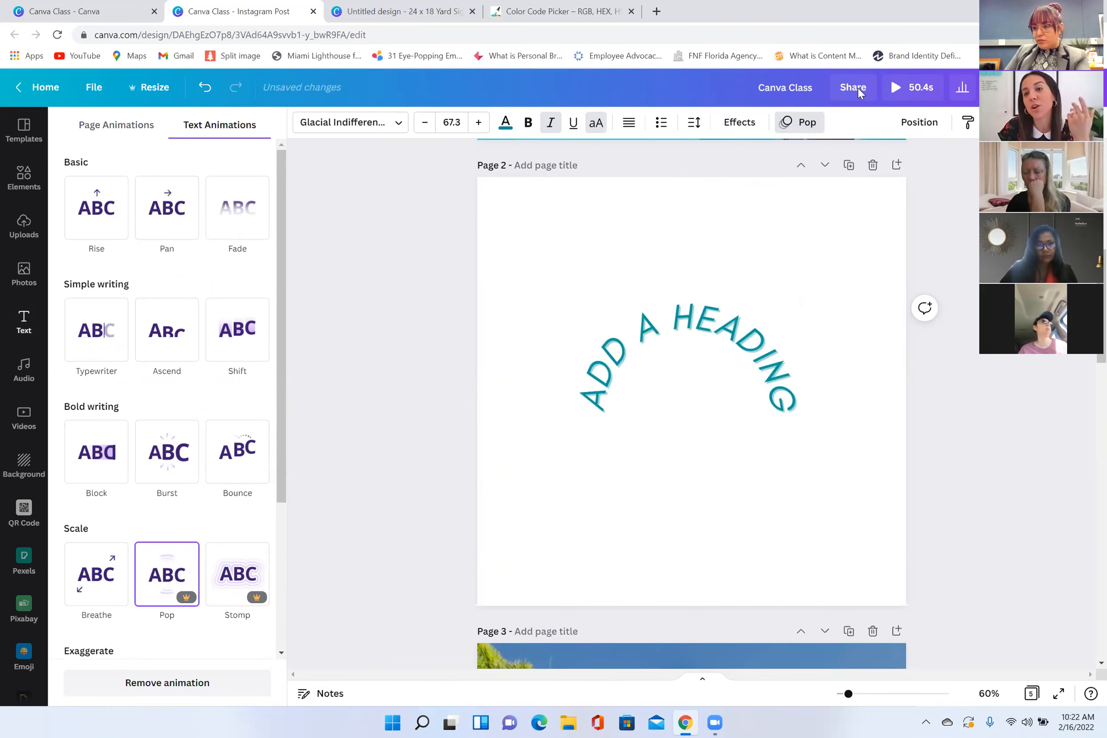
Step: Delete the curved heading's text from page 2 and open the audio library
{"action": "double_click", "coordinate": [734, 357]}
{"action": "key", "text": "BackSpace"}
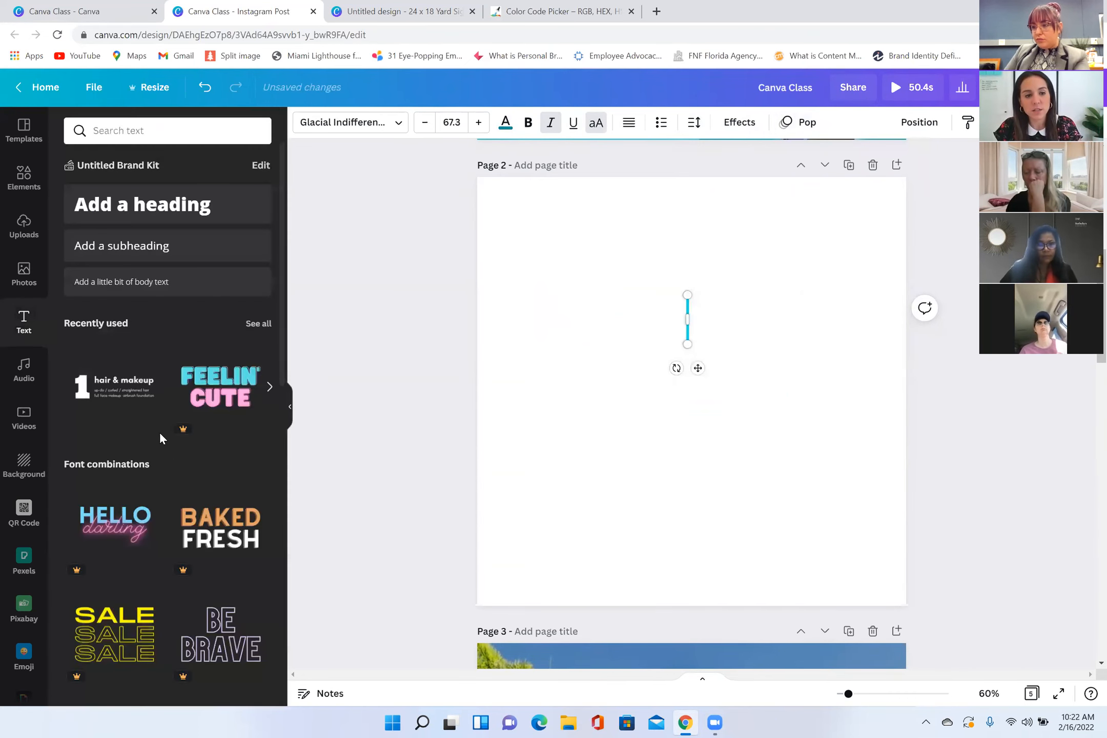
{"action": "left_click", "coordinate": [31, 385]}
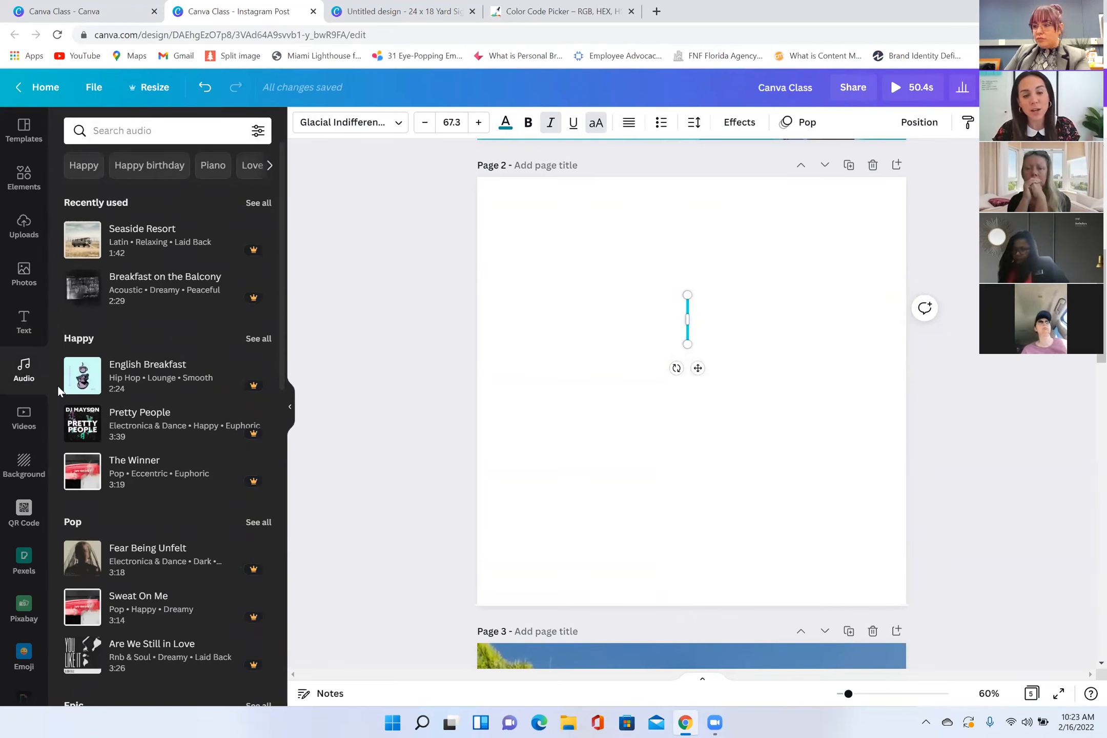
{"action": "left_click", "coordinate": [571, 503]}
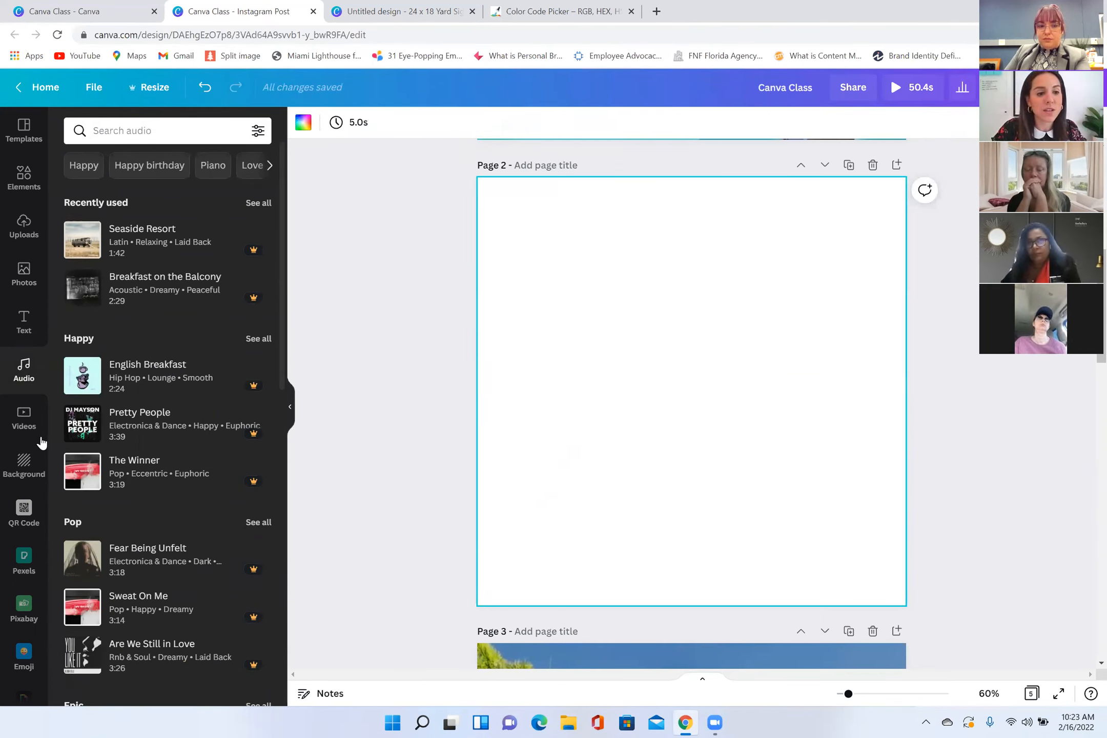
Step: Search the stock videos for "beach"
{"action": "left_click", "coordinate": [30, 426]}
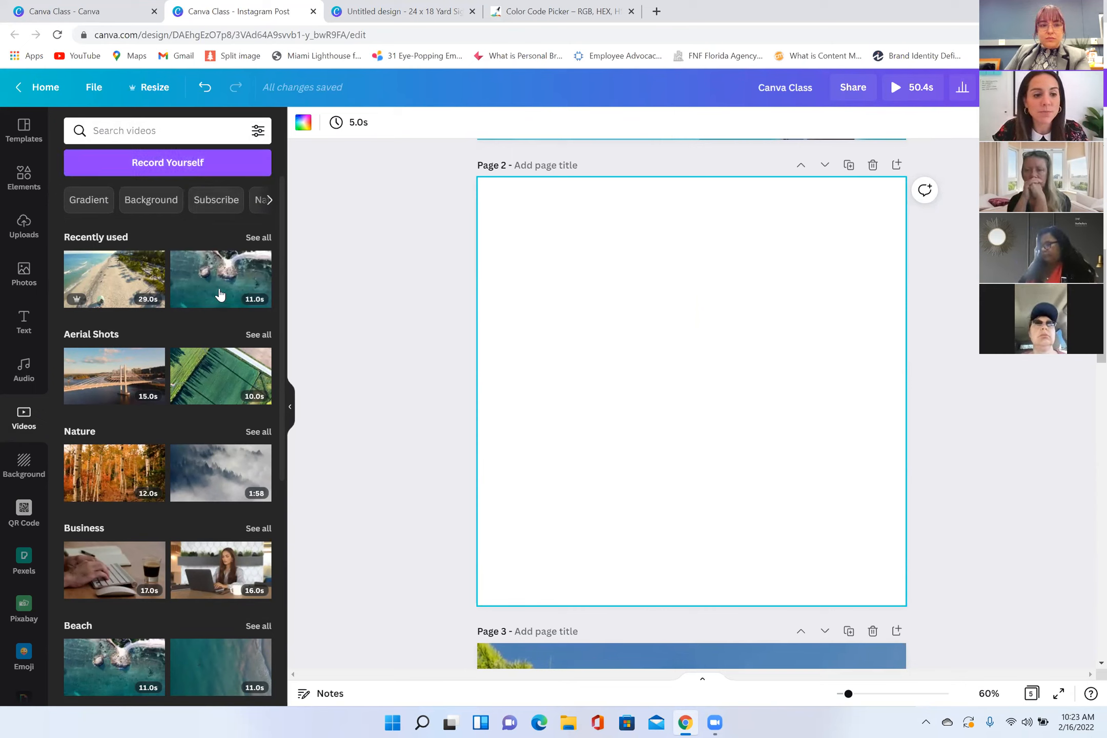
{"action": "left_click", "coordinate": [147, 132]}
{"action": "type", "text": "beach"}
{"action": "key", "text": "Return"}
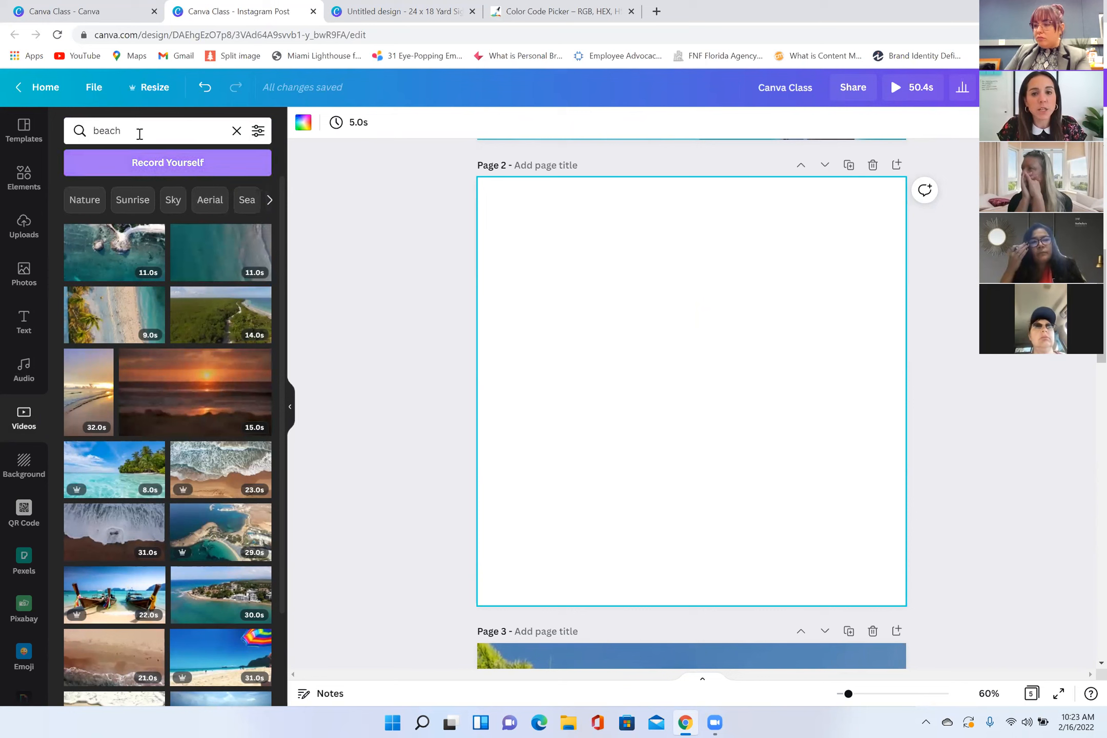
Step: Insert the 11-second aerial shoreline video on page 2, try enlarging and repositioning it, and delete it
{"action": "left_click", "coordinate": [213, 267]}
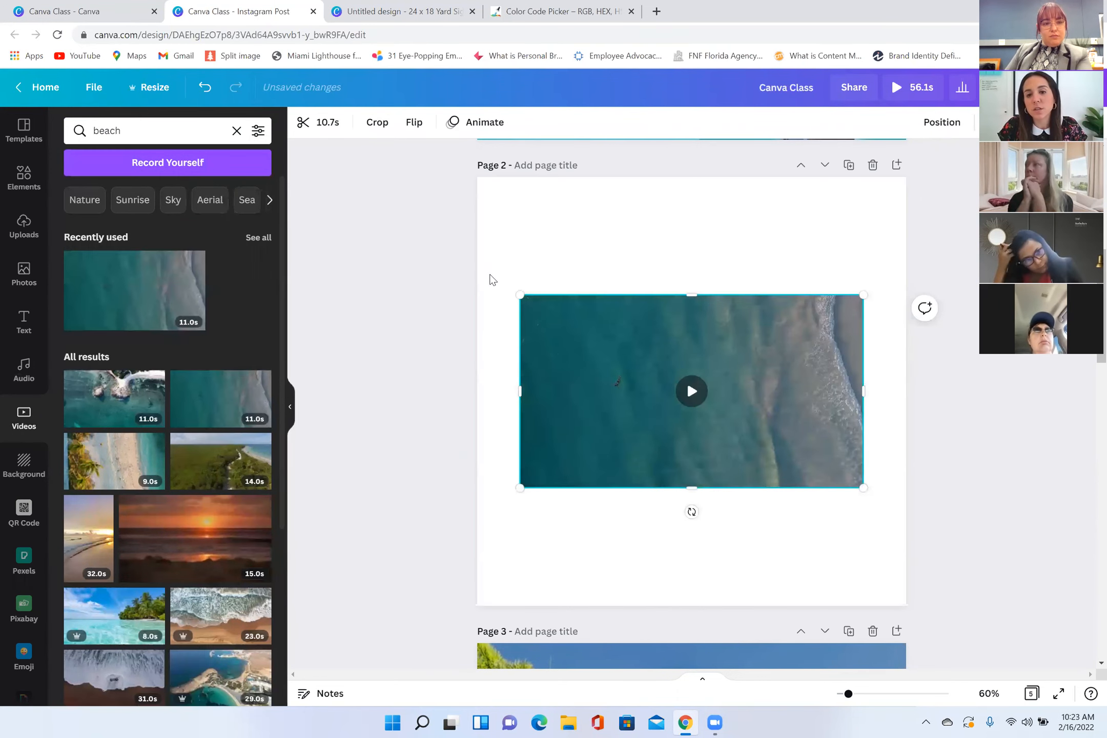
{"action": "left_click_drag", "start_coordinate": [520, 294], "coordinate": [216, 182]}
{"action": "left_click_drag", "start_coordinate": [691, 370], "coordinate": [786, 469]}
{"action": "key", "text": "Delete"}
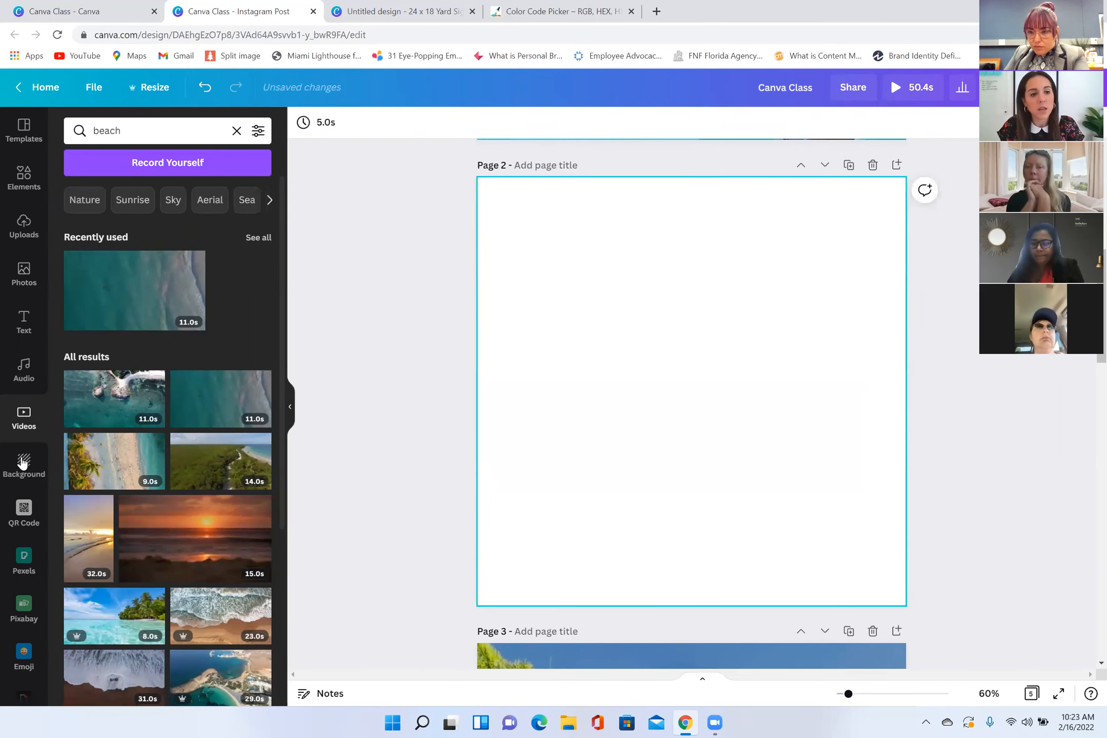
Step: Apply the blue and orange abstract painting as page 2's background, and delete both the image and its leftover blue fill
{"action": "left_click", "coordinate": [23, 465]}
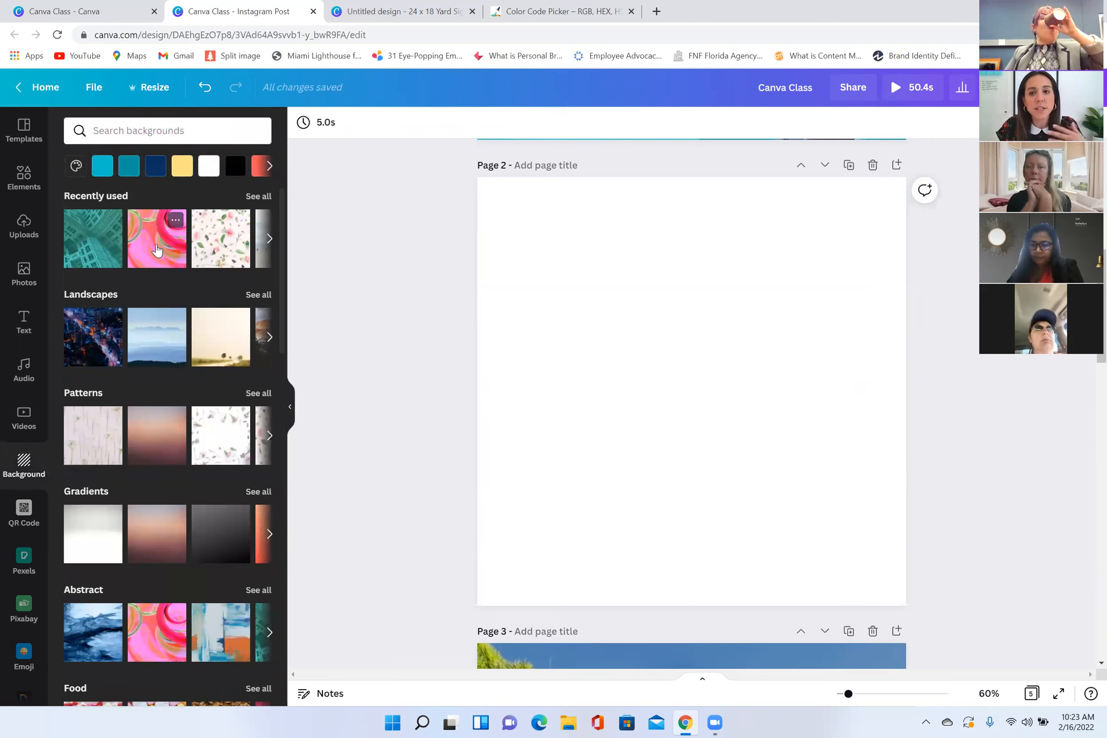
{"action": "left_click", "coordinate": [227, 632]}
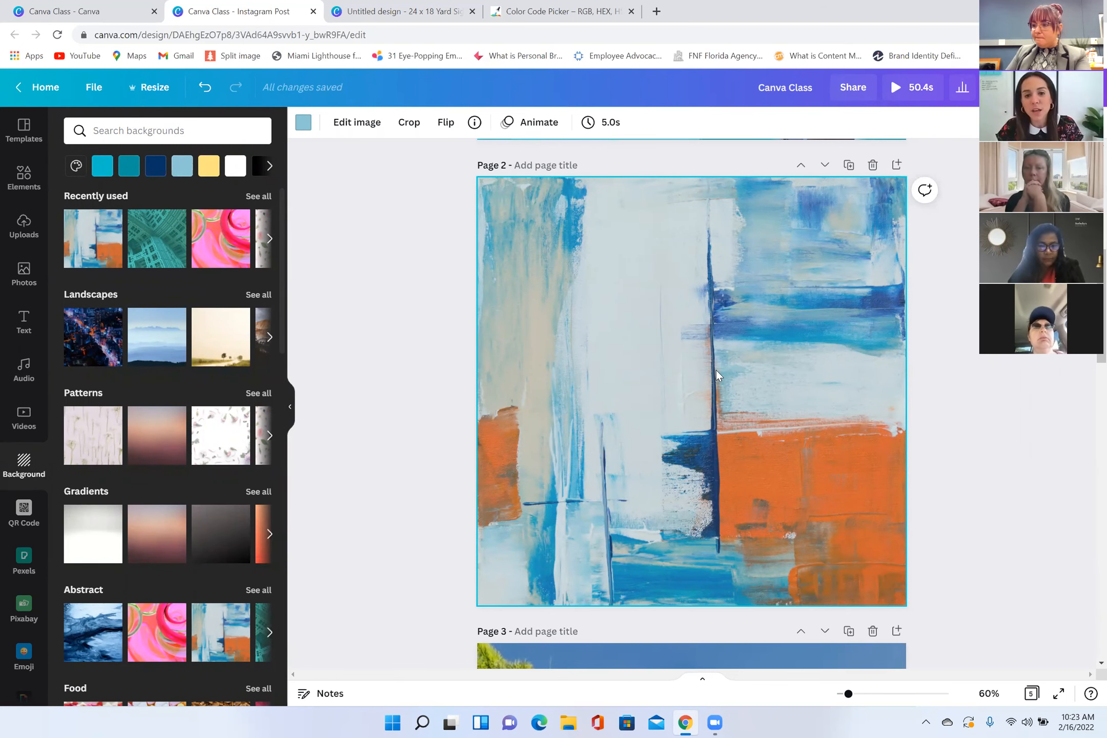
{"action": "key", "text": "Delete"}
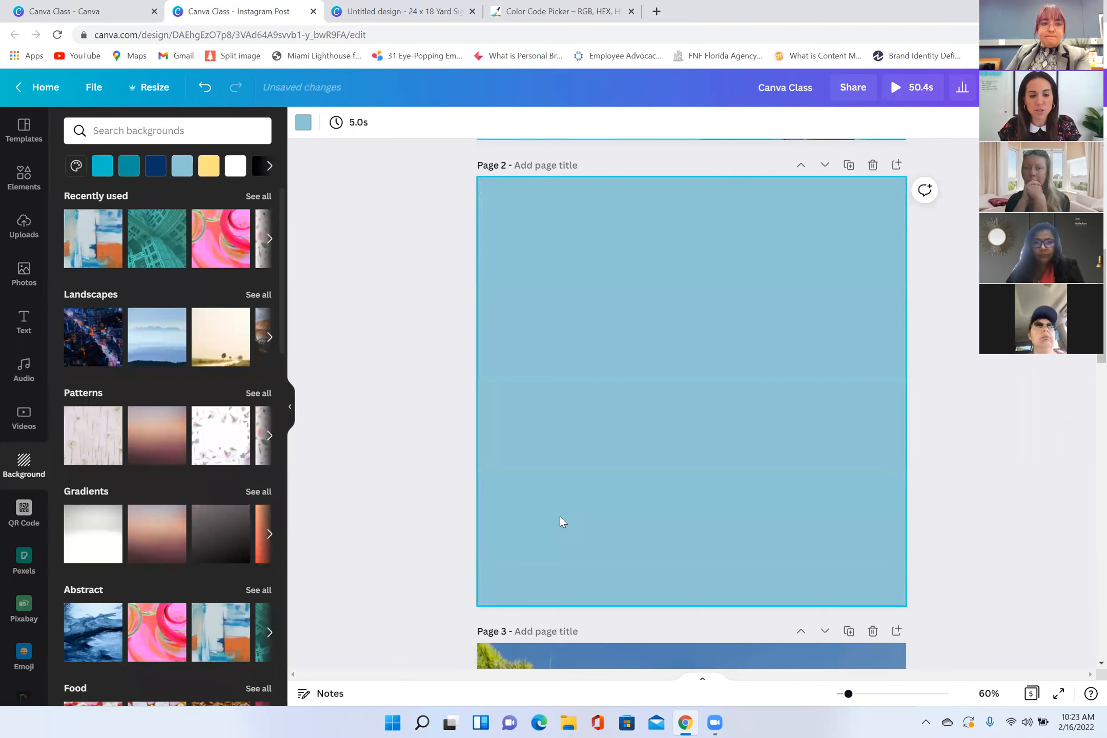
{"action": "key", "text": "Delete"}
{"action": "scroll", "coordinate": [31, 513], "scroll_direction": "down", "scroll_amount": 2}
{"action": "scroll", "coordinate": [43, 509], "scroll_direction": "up", "scroll_amount": 2}
Step: Shift the teal color overlay on the Just Listed page to the right to uncover the left part of the house photo
{"action": "left_click", "coordinate": [24, 177]}
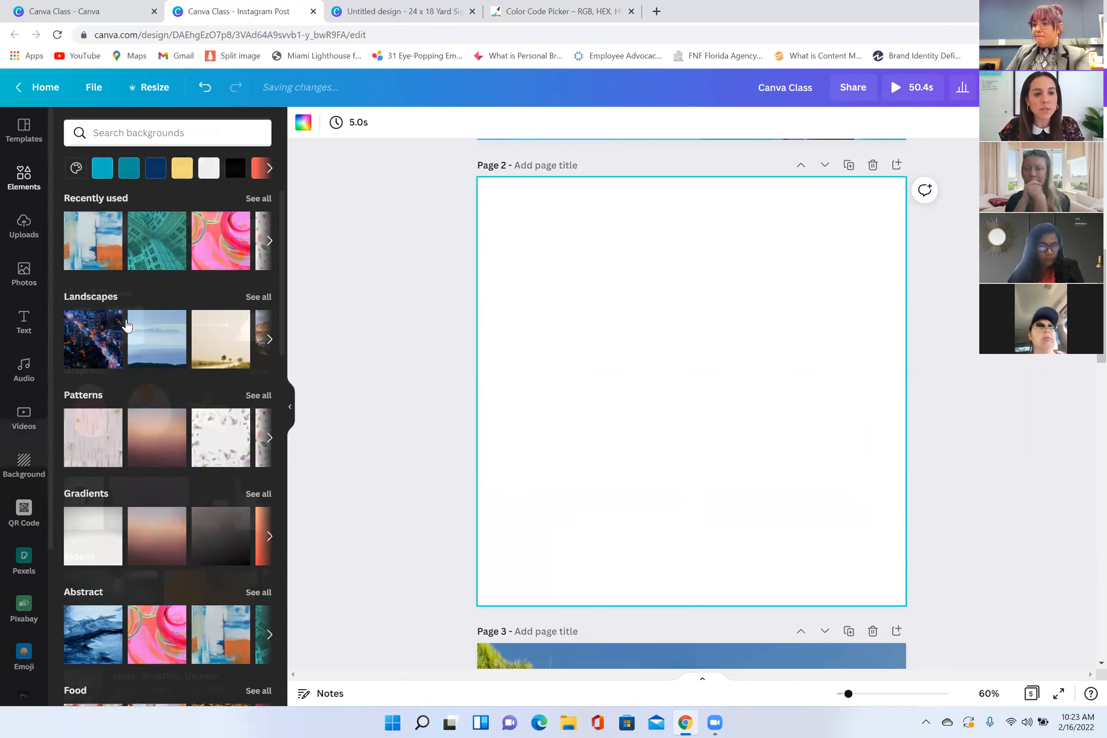
{"action": "scroll", "coordinate": [592, 422], "scroll_direction": "up", "scroll_amount": 6}
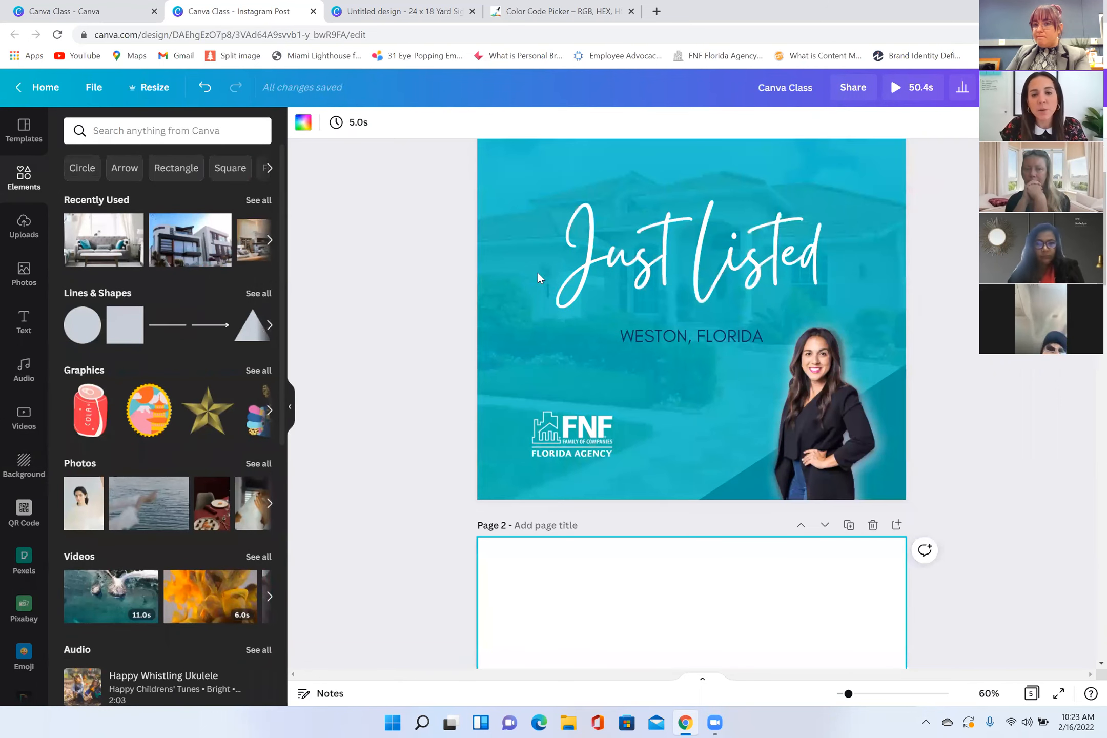
{"action": "scroll", "coordinate": [531, 262], "scroll_direction": "up", "scroll_amount": 2}
{"action": "left_click_drag", "start_coordinate": [706, 255], "coordinate": [969, 240]}
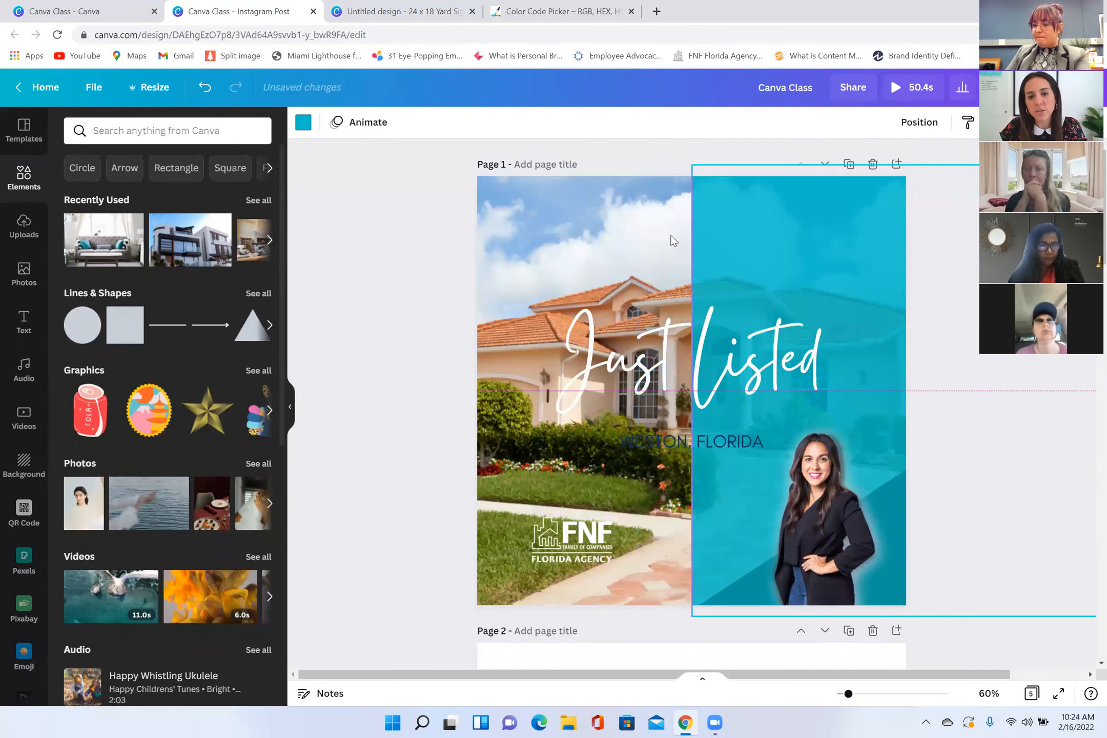
{"action": "left_click", "coordinate": [572, 285]}
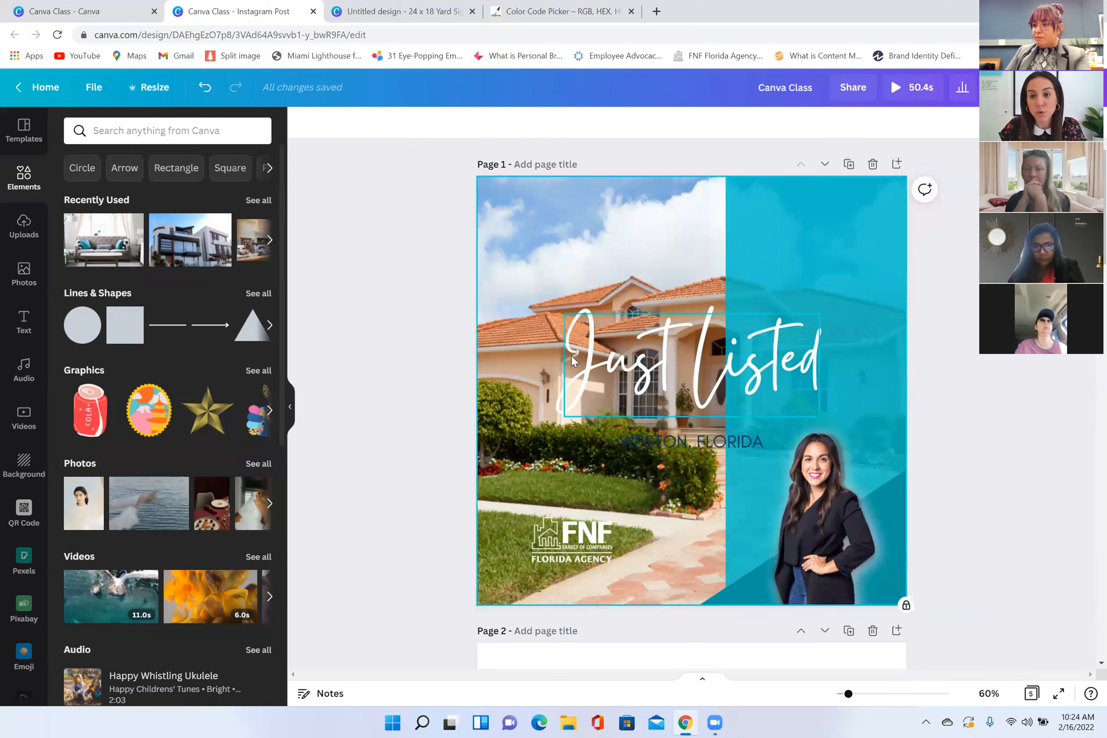
Step: Add a single-cell grid to page 2 and fill it with the aerial photo of turquoise waves and pink sand
{"action": "scroll", "coordinate": [571, 356], "scroll_direction": "down", "scroll_amount": 4}
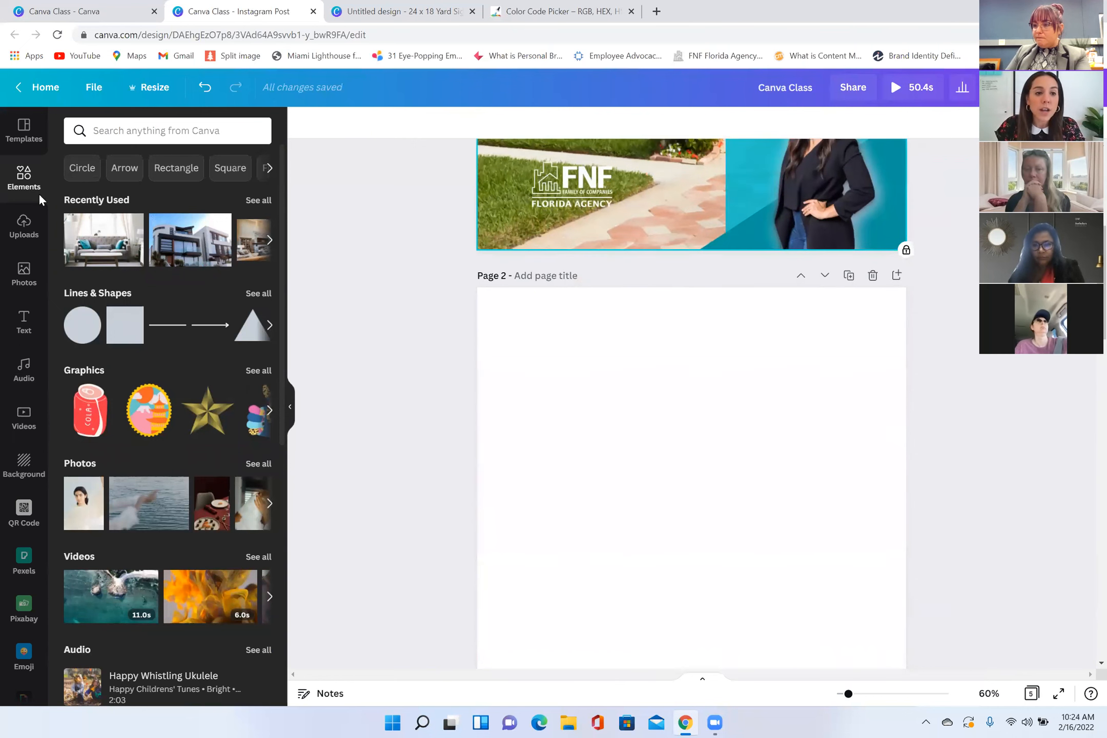
{"action": "scroll", "coordinate": [178, 388], "scroll_direction": "down", "scroll_amount": 10}
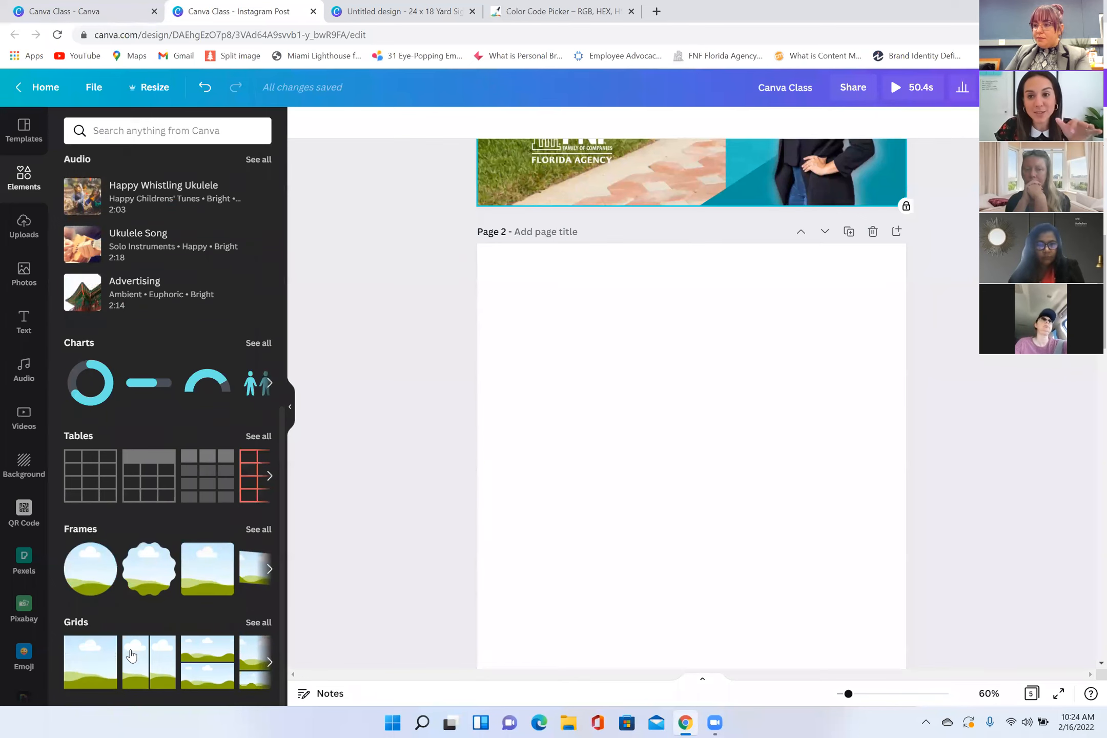
{"action": "left_click", "coordinate": [86, 667]}
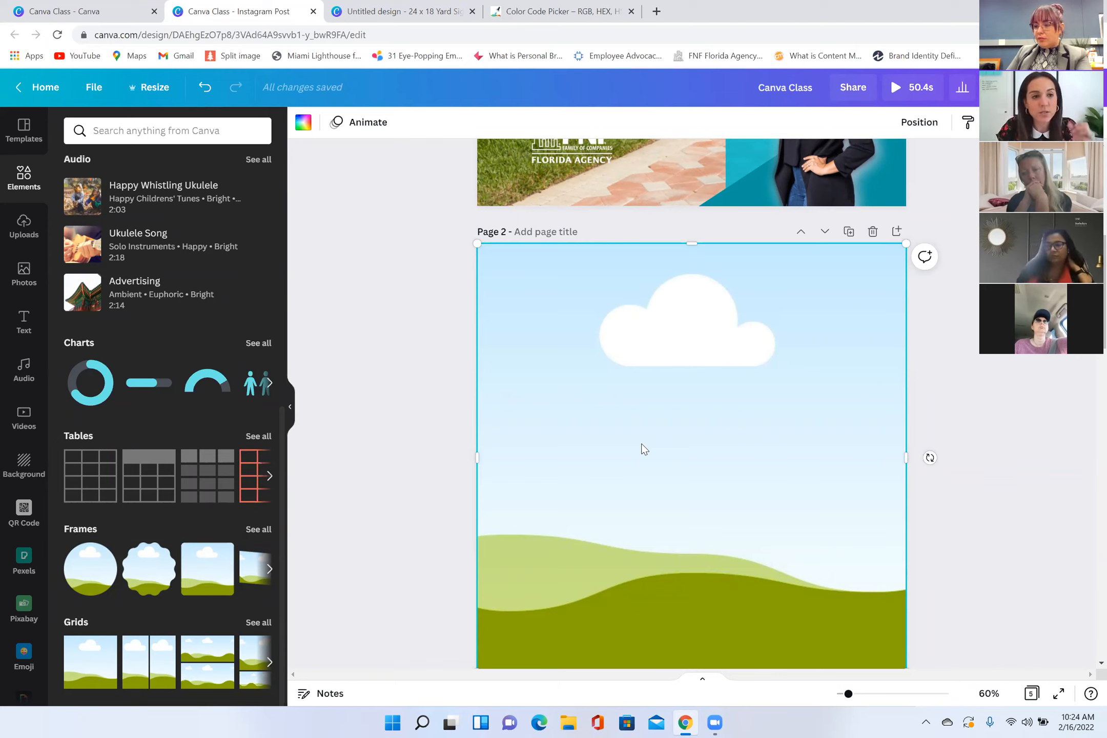
{"action": "left_click", "coordinate": [24, 274]}
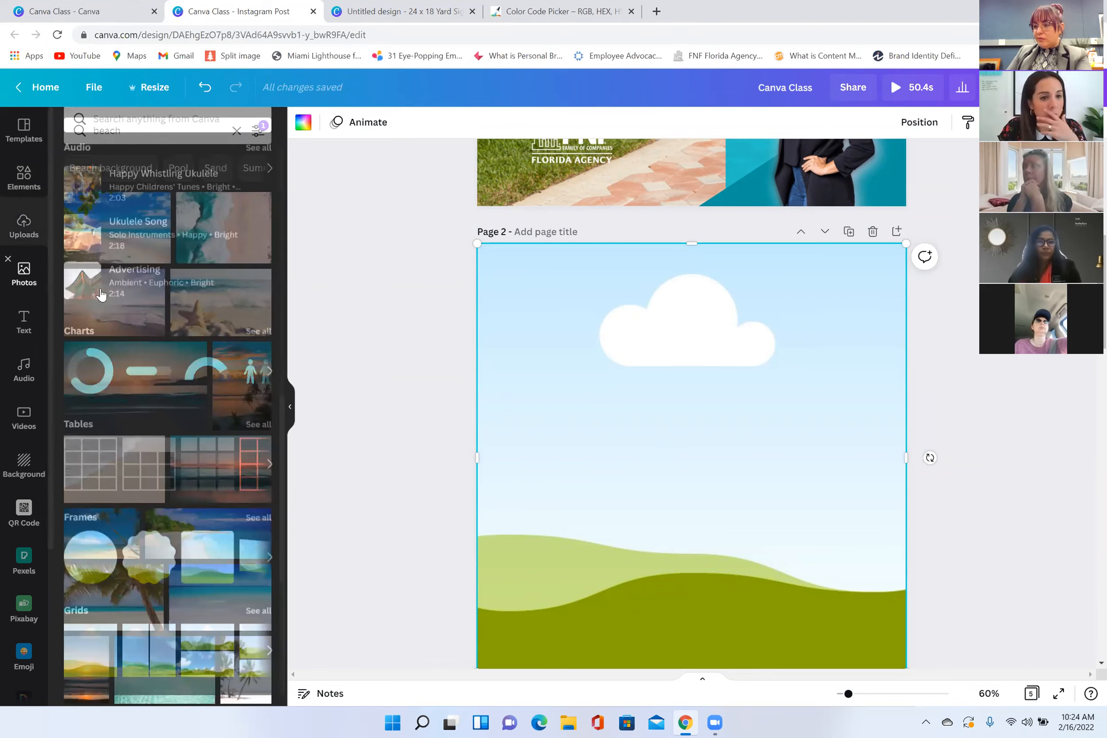
{"action": "left_click_drag", "start_coordinate": [196, 245], "coordinate": [523, 345]}
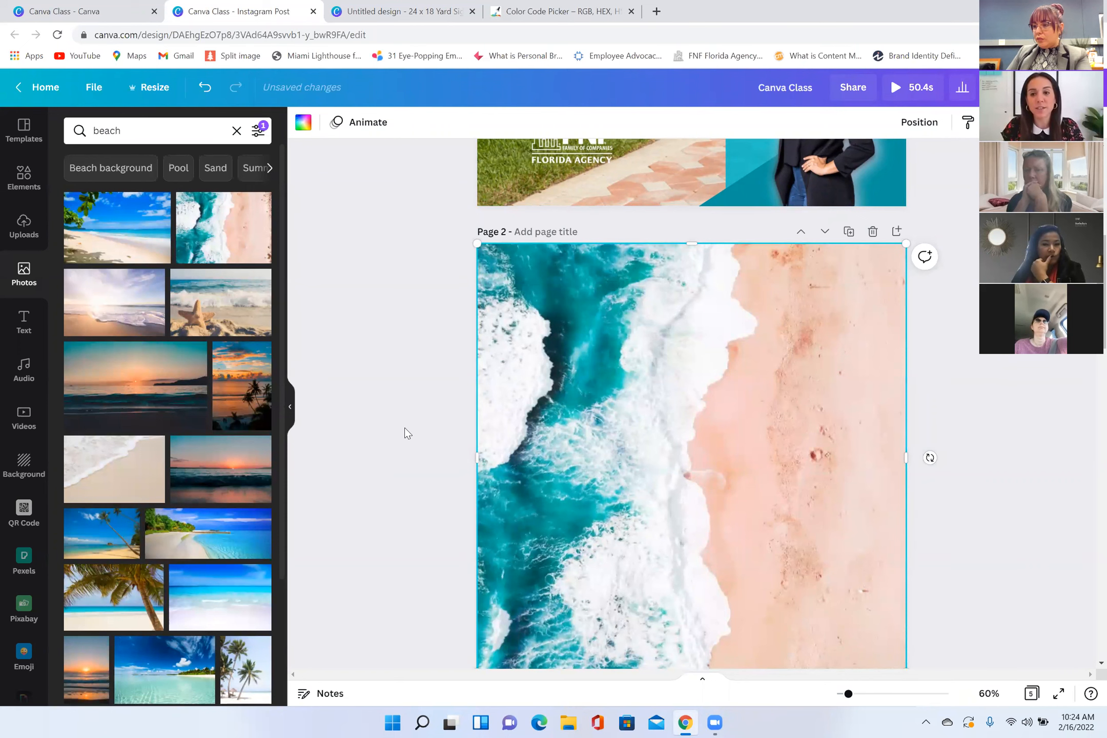
Step: Reposition the aerial beach photo inside its grid so more of the pink sand shows
{"action": "double_click", "coordinate": [658, 412]}
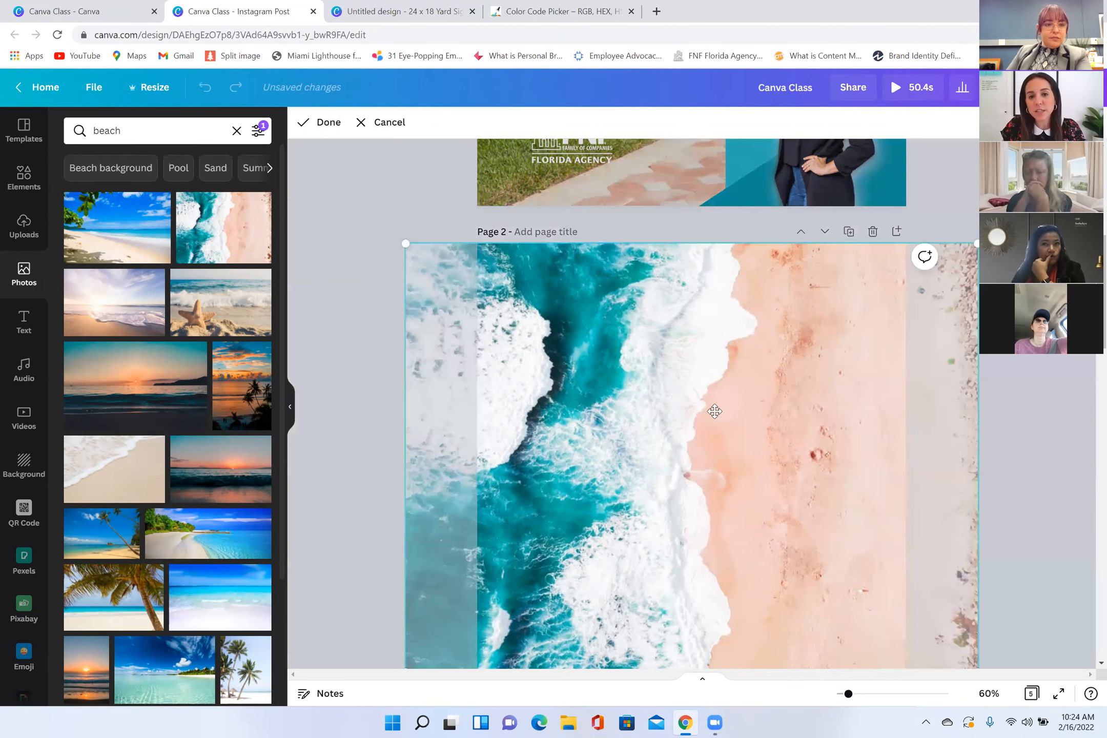
{"action": "left_click_drag", "start_coordinate": [721, 418], "coordinate": [401, 316]}
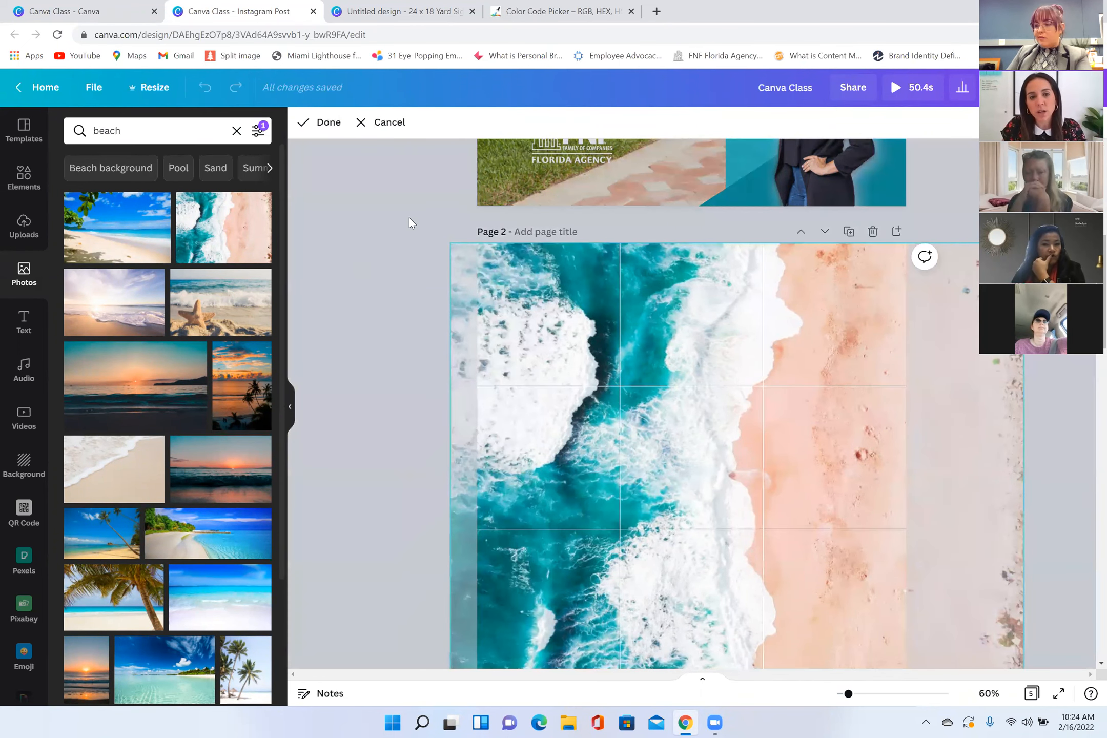
{"action": "left_click", "coordinate": [409, 237]}
Step: Delete the aerial beach photo and its empty grid from page 2
{"action": "left_click", "coordinate": [668, 499]}
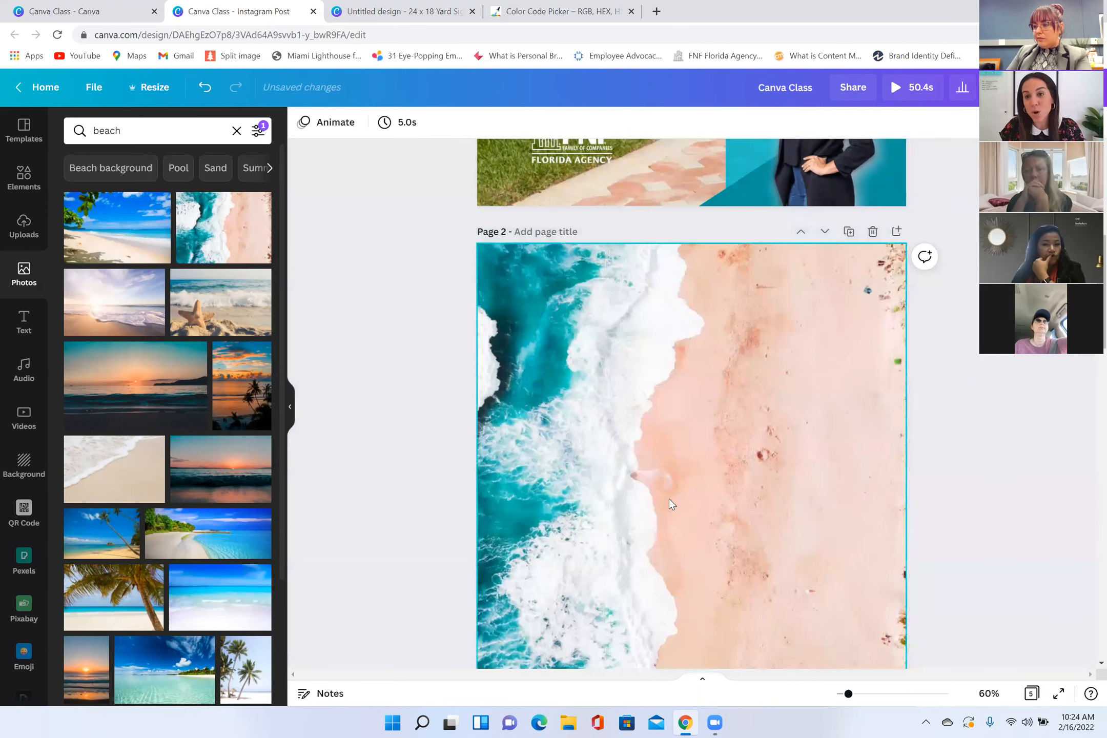
{"action": "scroll", "coordinate": [665, 339], "scroll_direction": "down", "scroll_amount": 1}
{"action": "left_click", "coordinate": [665, 339]}
{"action": "key", "text": "Delete"}
{"action": "key", "text": "Delete"}
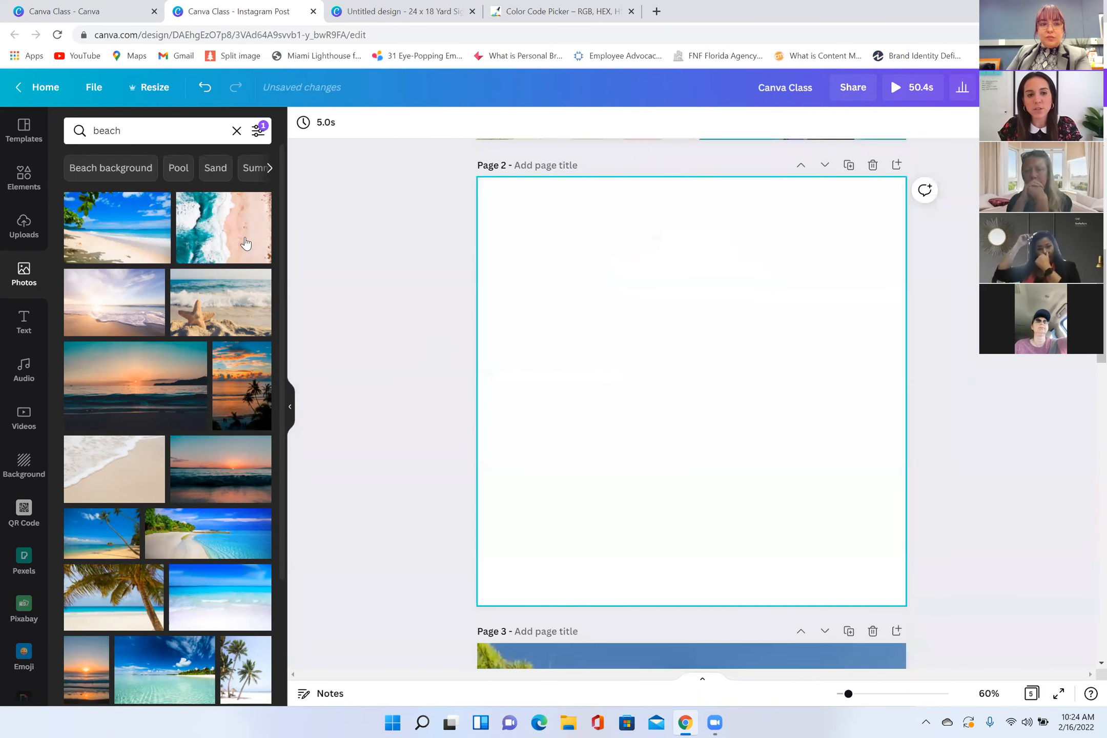
Step: Insert the aerial beach photo on page 2 without a grid, try moving and resizing it, and delete it
{"action": "left_click", "coordinate": [245, 243]}
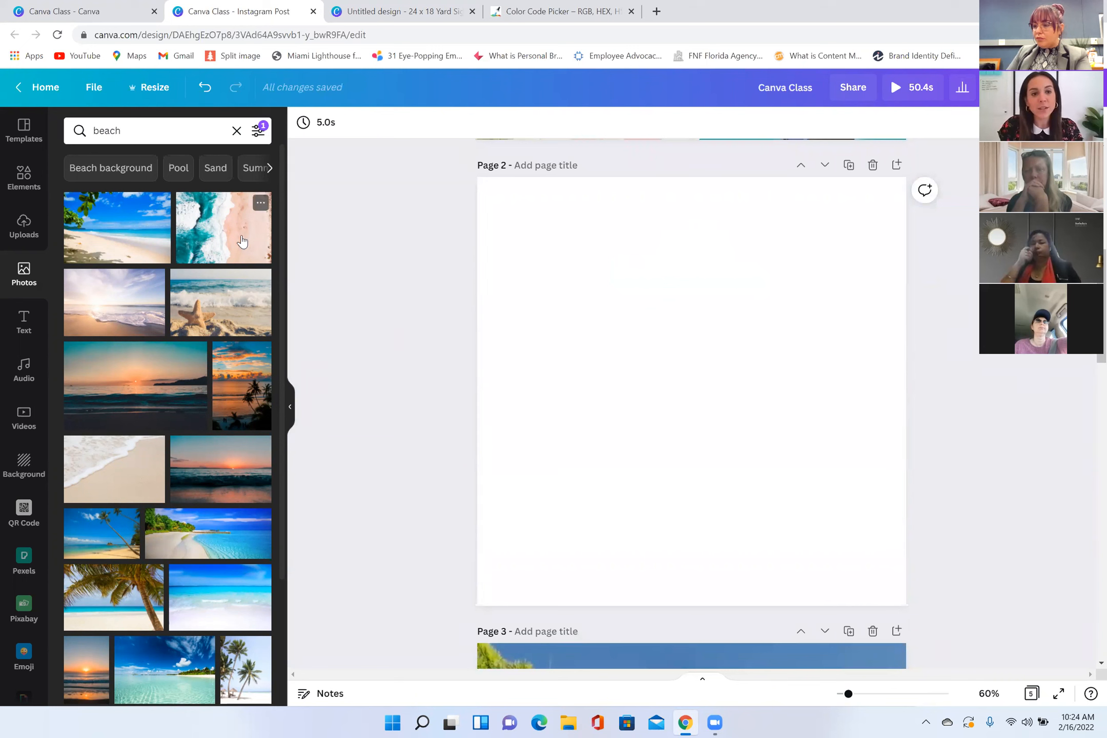
{"action": "left_click_drag", "start_coordinate": [731, 225], "coordinate": [745, 385]}
{"action": "left_click_drag", "start_coordinate": [419, 337], "coordinate": [693, 388]}
{"action": "key", "text": "Delete"}
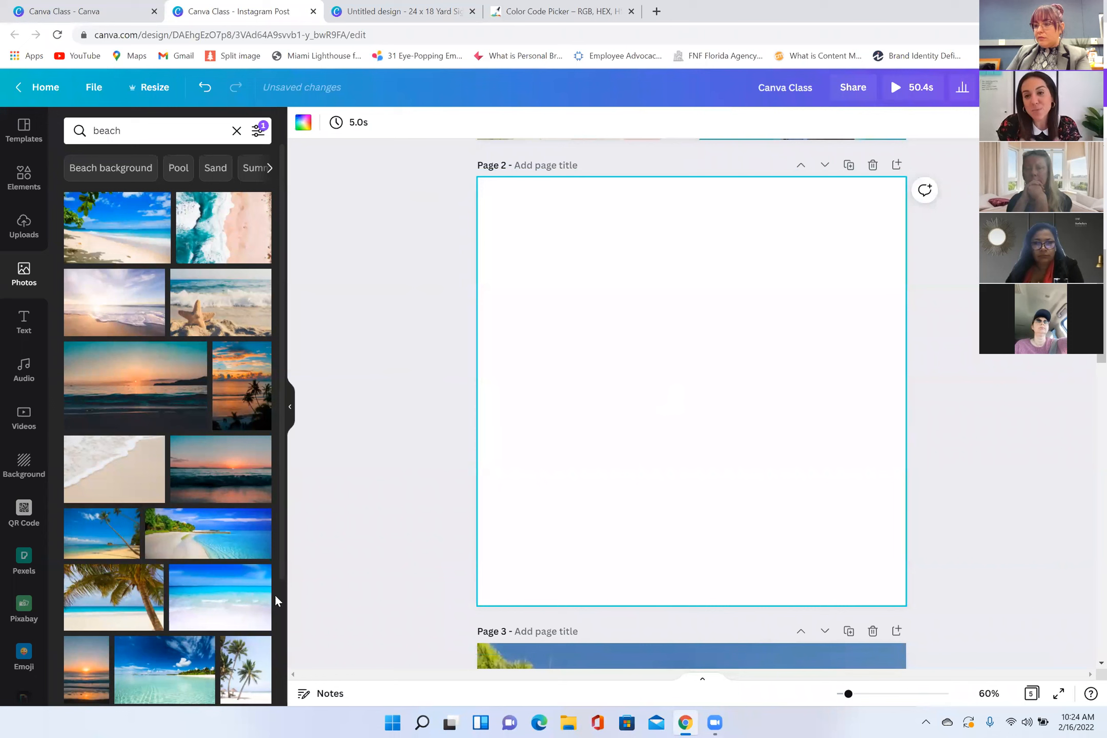
Step: Add a single-cell grid to page 2 and fill it with the uploaded coastal skyline photo
{"action": "left_click", "coordinate": [24, 182]}
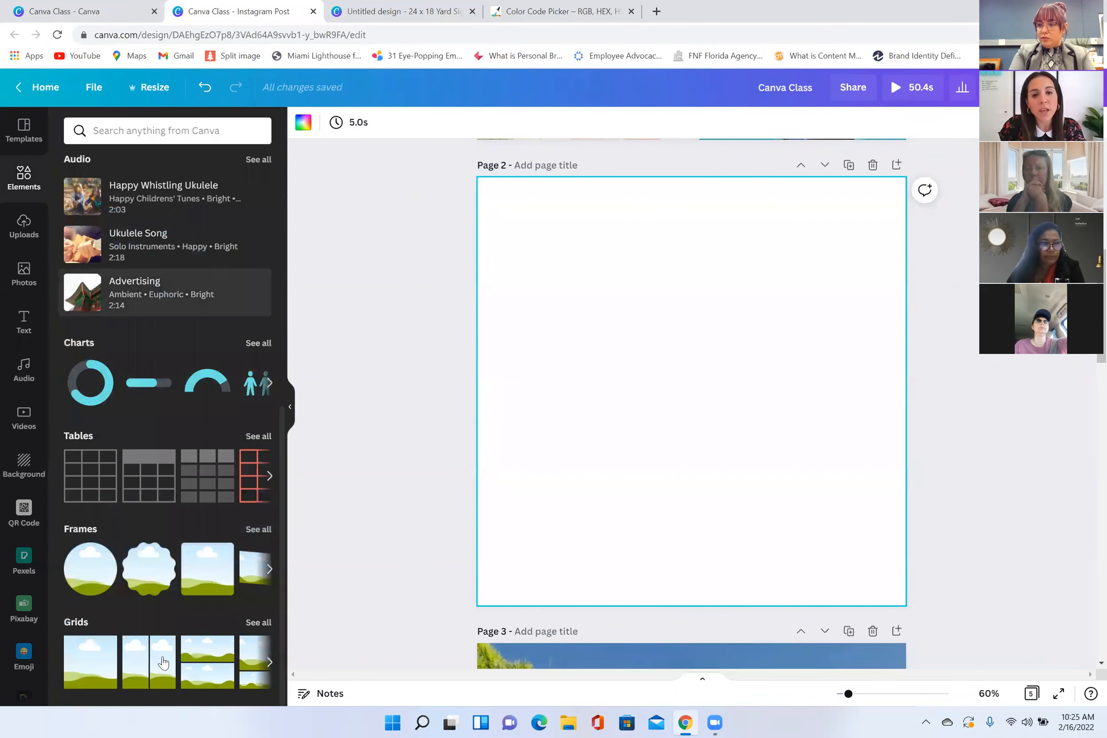
{"action": "left_click", "coordinate": [163, 662]}
{"action": "left_click", "coordinate": [29, 228]}
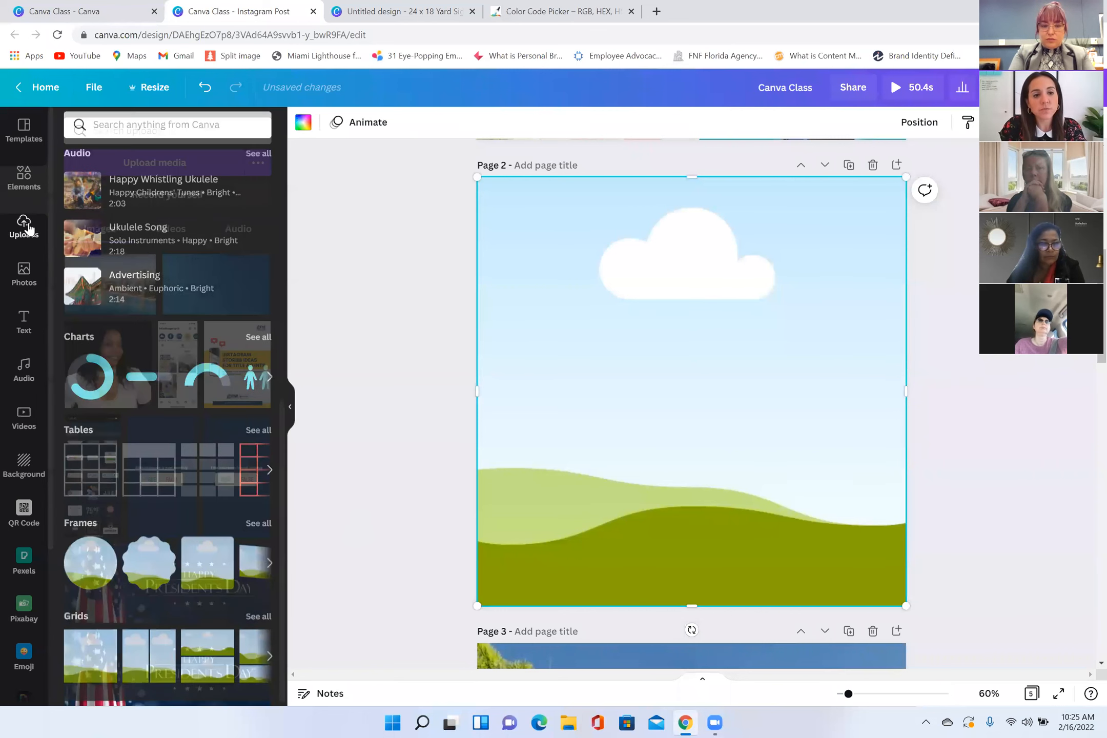
{"action": "left_click_drag", "start_coordinate": [111, 284], "coordinate": [495, 285]}
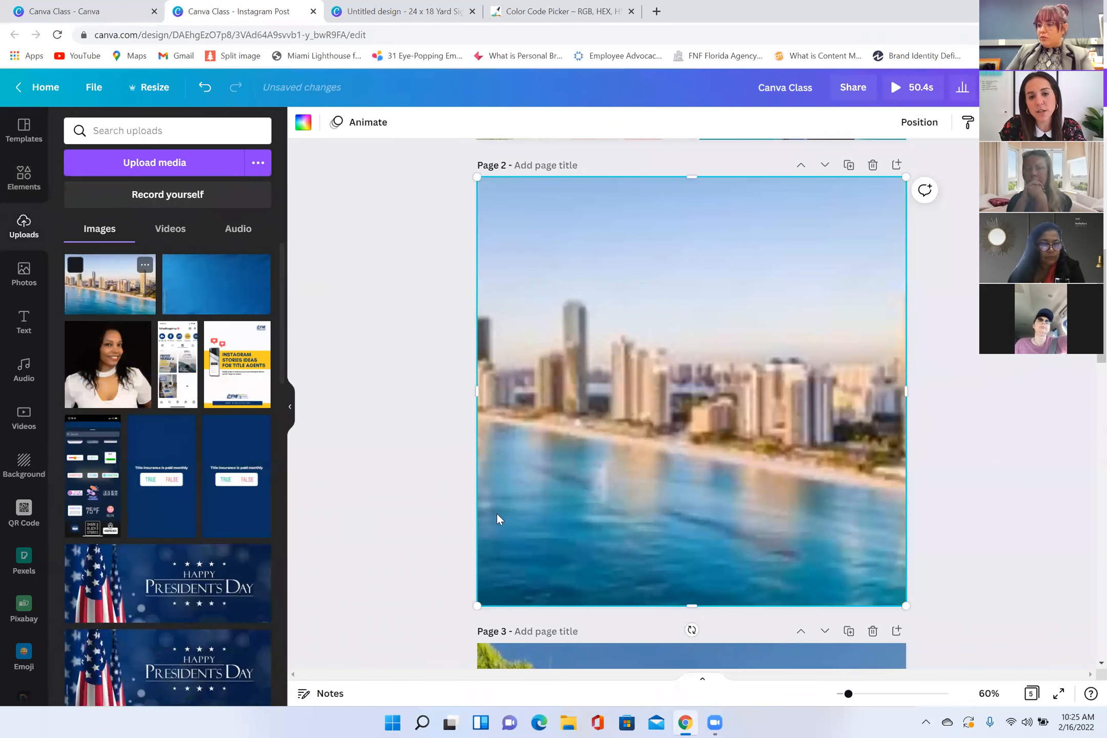
Step: Shrink the skyline photo's grid and move it toward the middle of page 2
{"action": "left_click_drag", "start_coordinate": [478, 606], "coordinate": [605, 473]}
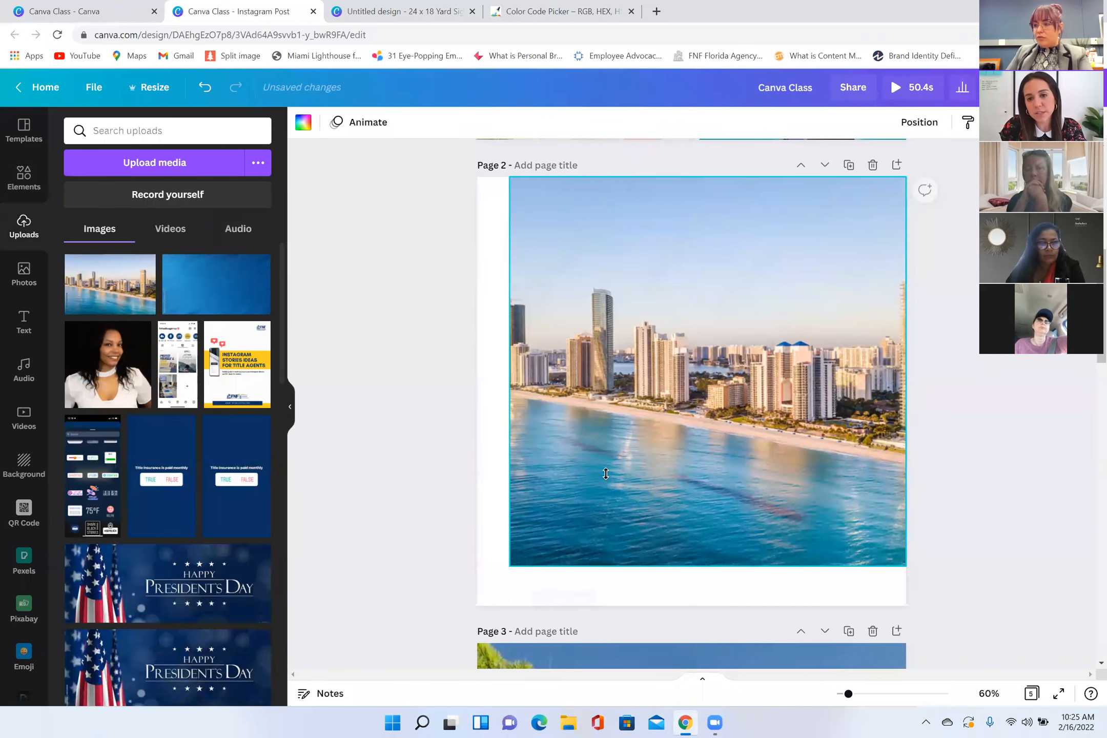
{"action": "left_click_drag", "start_coordinate": [724, 340], "coordinate": [658, 389]}
{"action": "left_click_drag", "start_coordinate": [837, 237], "coordinate": [818, 260]}
Step: Replace the skyline photo in the grid with the uploaded portrait of the woman in white, and delete the filled grid
{"action": "left_click_drag", "start_coordinate": [128, 375], "coordinate": [528, 431]}
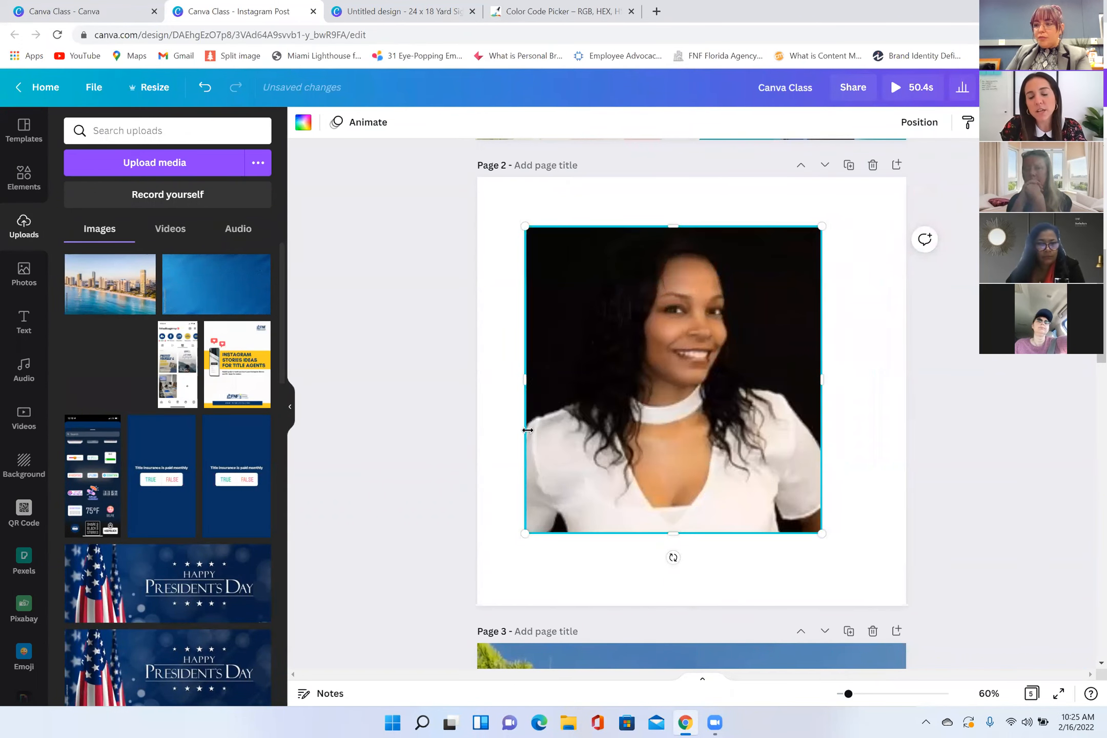
{"action": "left_click", "coordinate": [463, 488]}
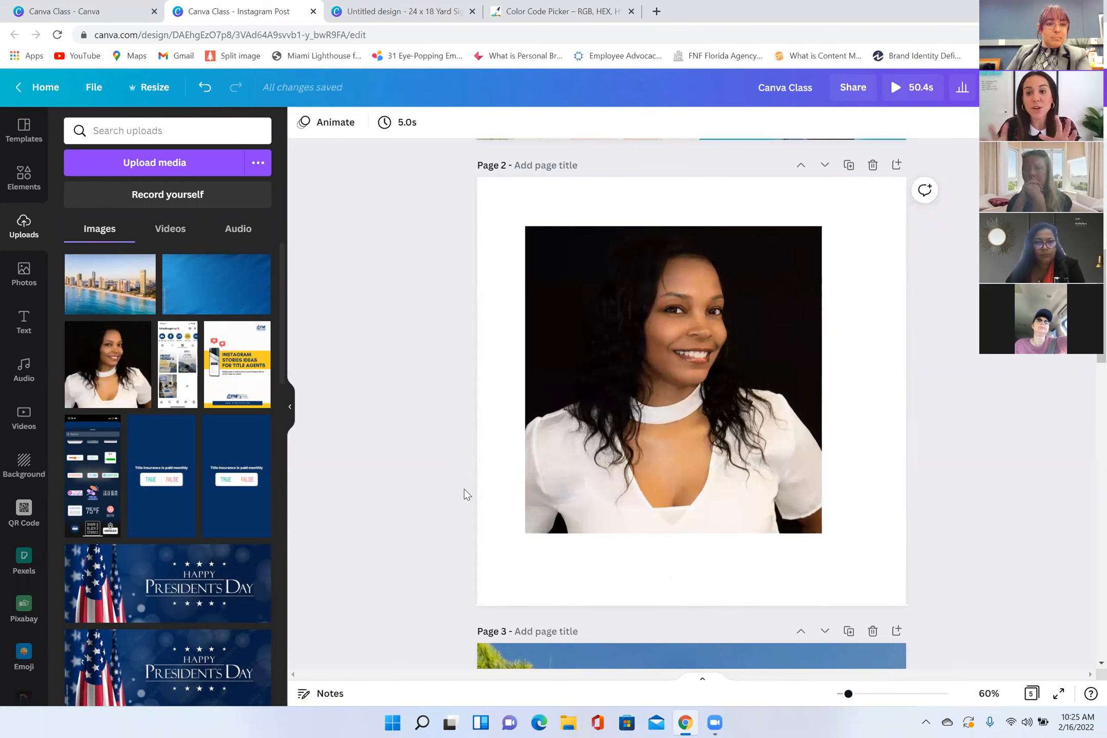
{"action": "left_click", "coordinate": [768, 360]}
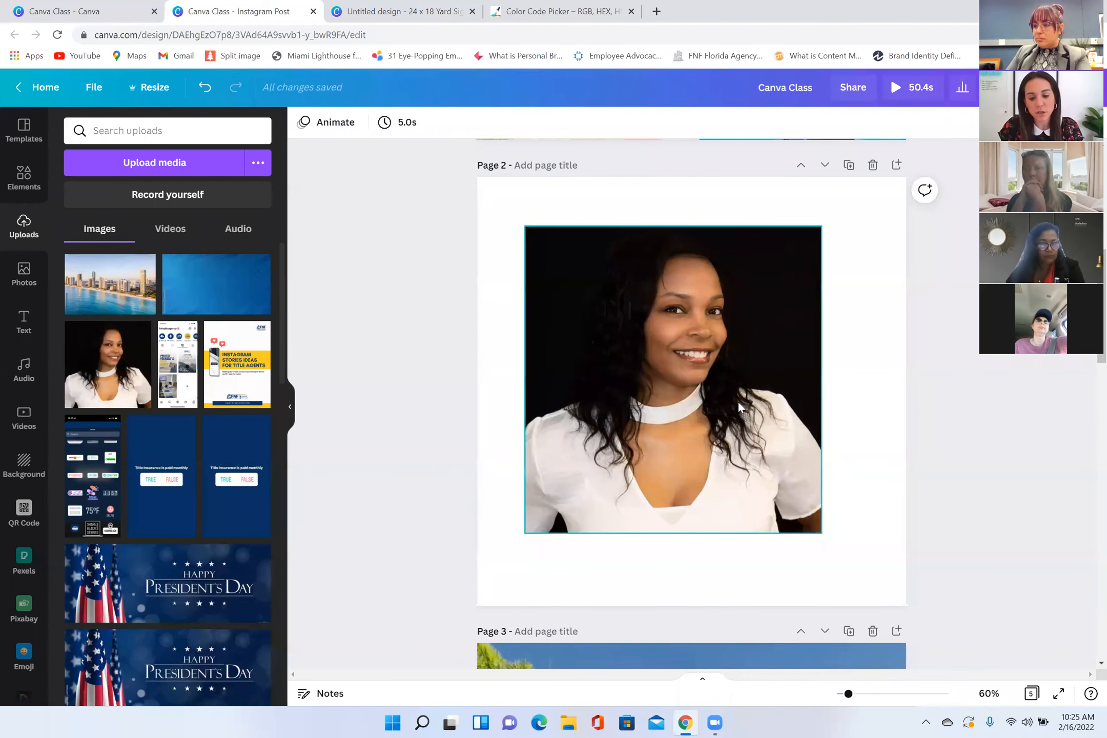
{"action": "key", "text": "Delete"}
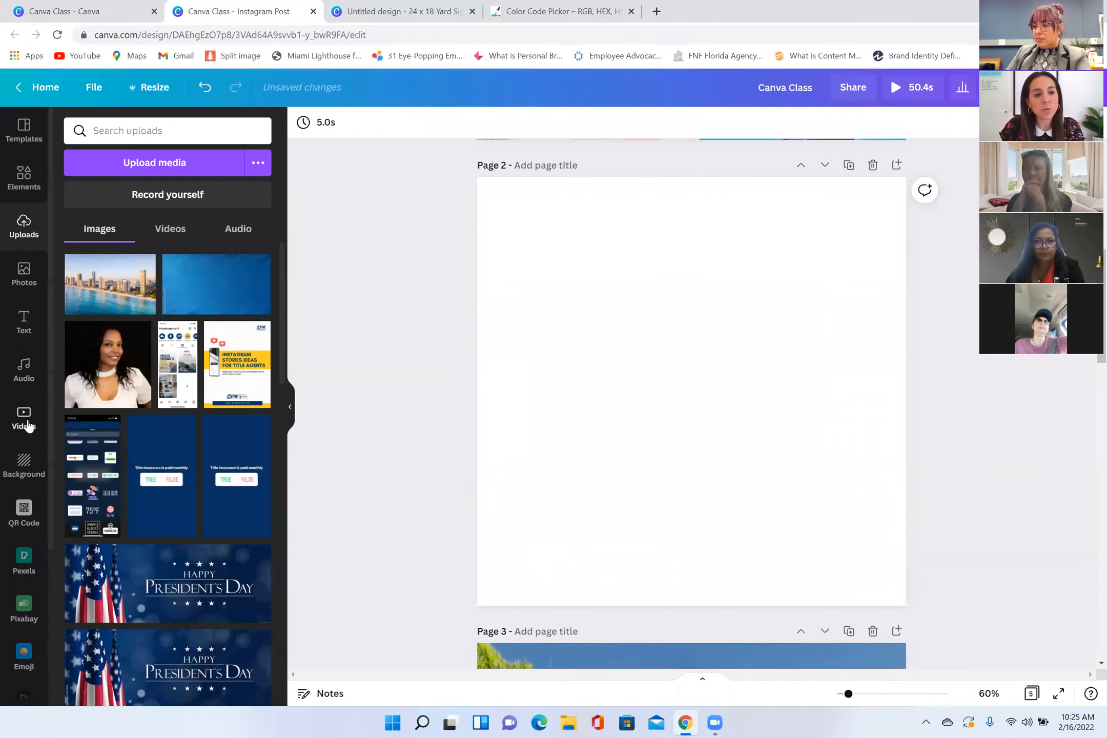
Step: Fill a new single-cell grid on page 2 with the 11-second aerial shoreline video, and undo both additions
{"action": "left_click", "coordinate": [24, 179]}
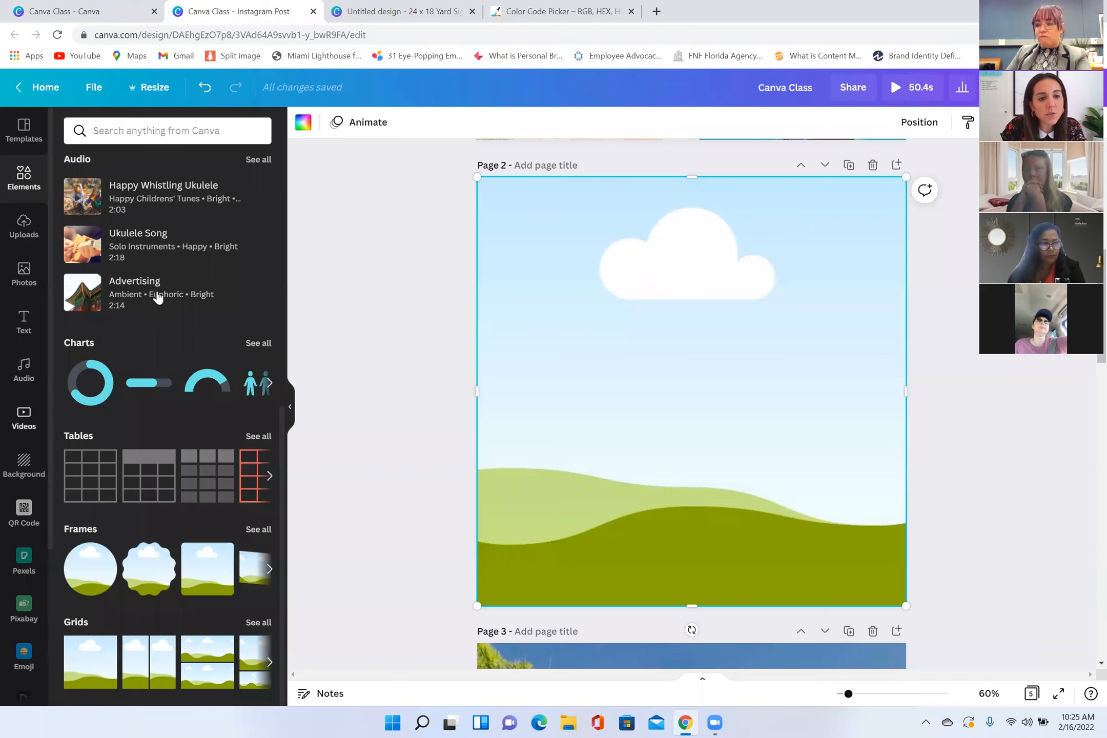
{"action": "left_click", "coordinate": [195, 384]}
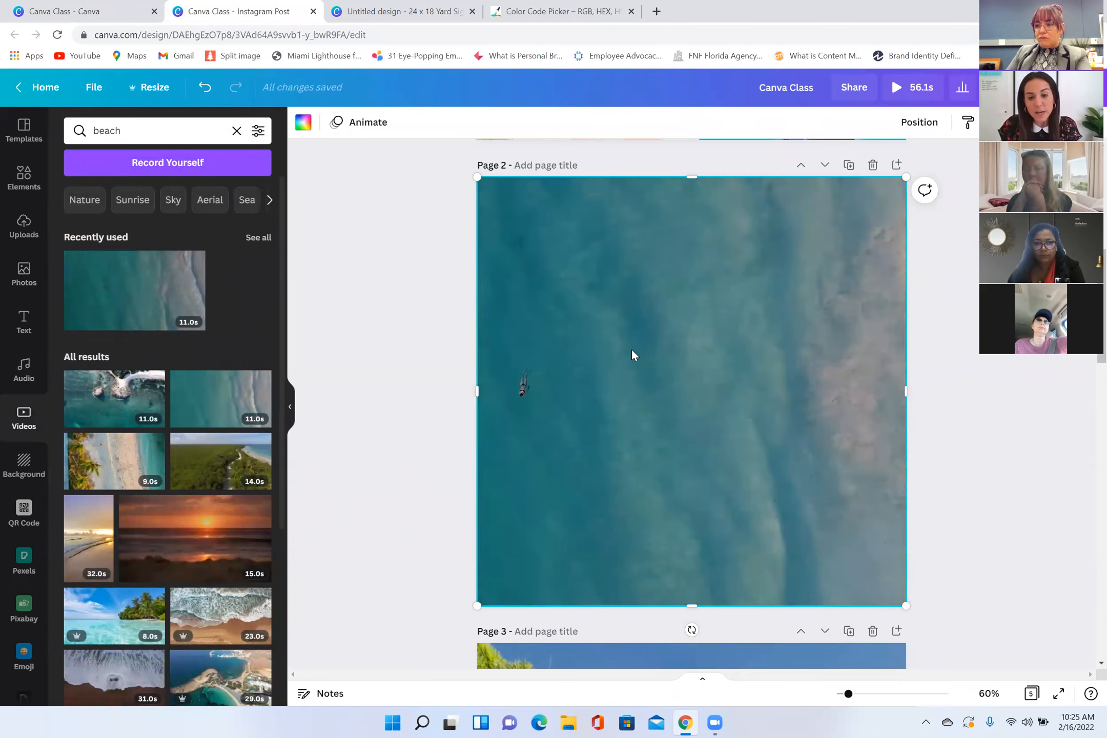
{"action": "key", "text": "ctrl+z"}
{"action": "key", "text": "ctrl+z"}
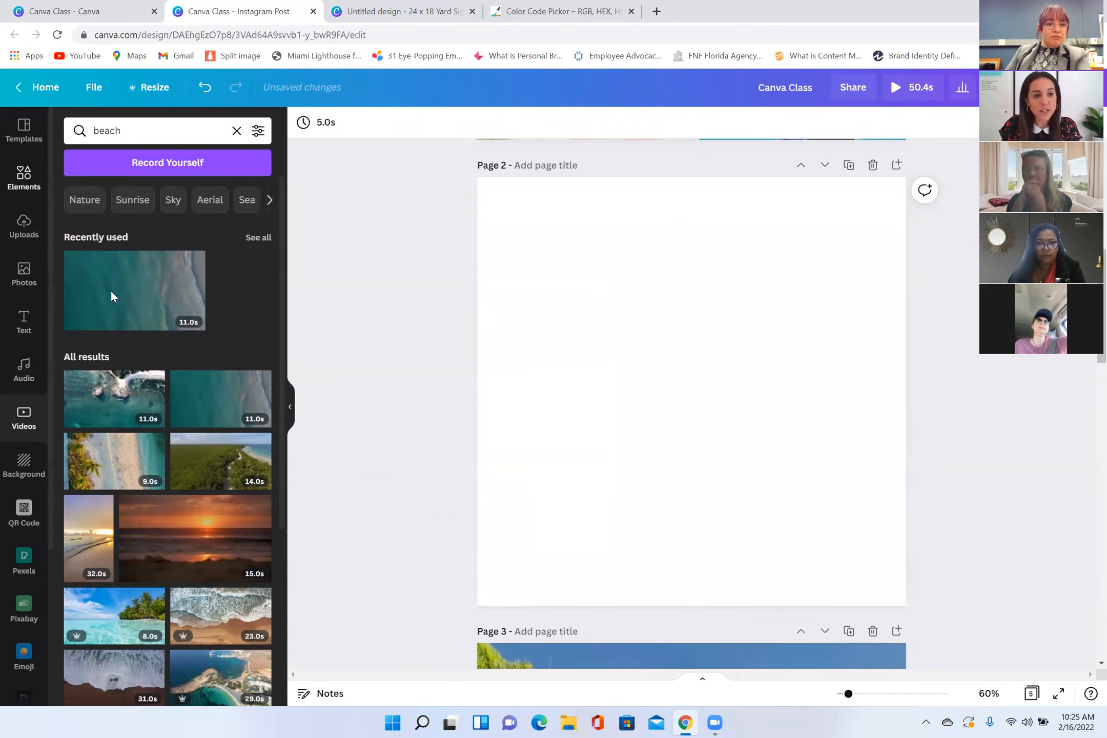
Step: Add a two-row grid to page 2 and fill it with the aerial beach photo above and the starfish photo below
{"action": "left_click", "coordinate": [24, 178]}
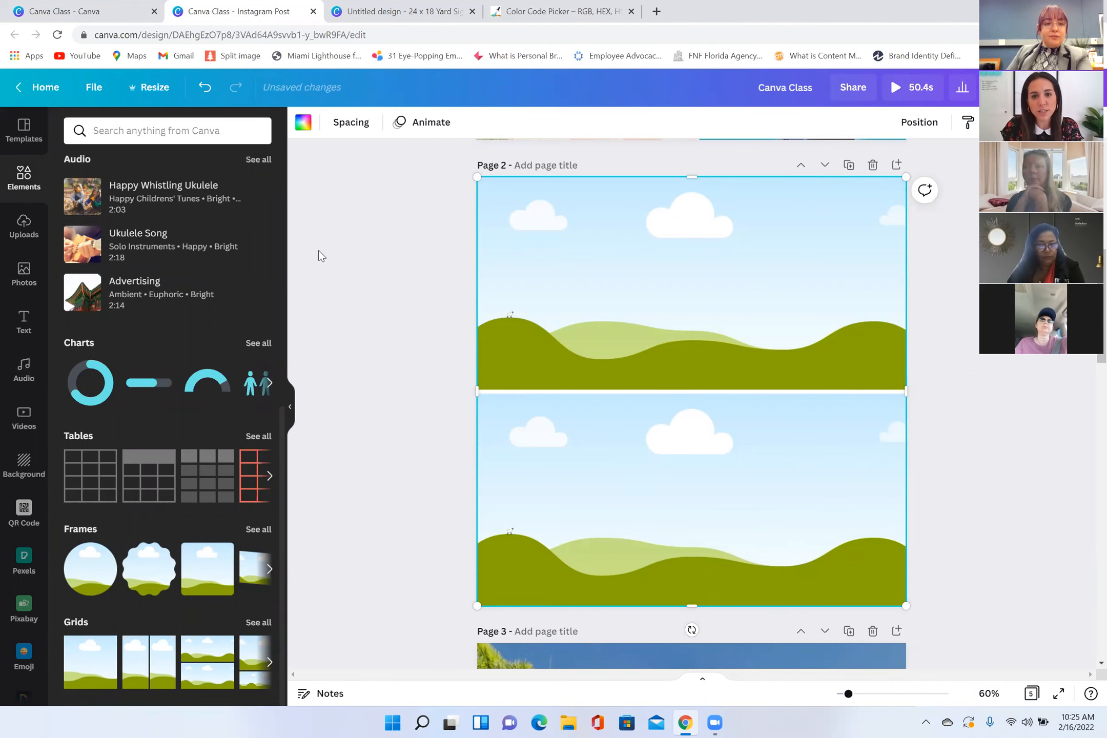
{"action": "left_click_drag", "start_coordinate": [242, 251], "coordinate": [500, 265]}
{"action": "left_click", "coordinate": [351, 353]}
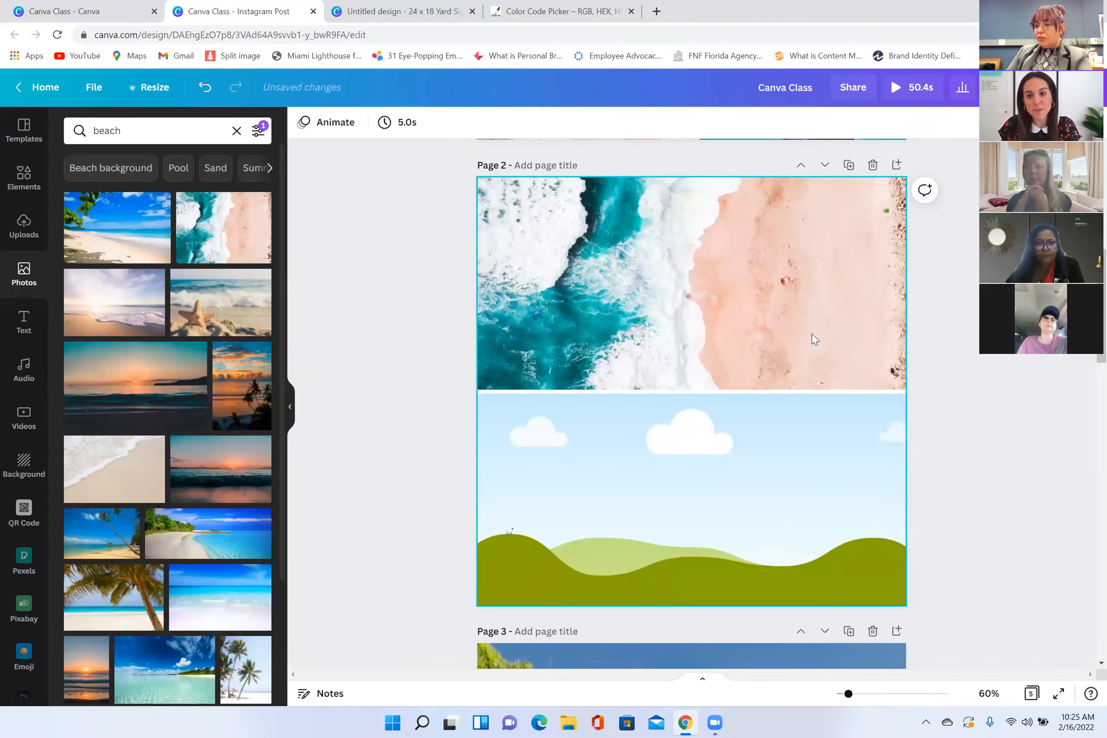
{"action": "left_click_drag", "start_coordinate": [258, 281], "coordinate": [493, 459]}
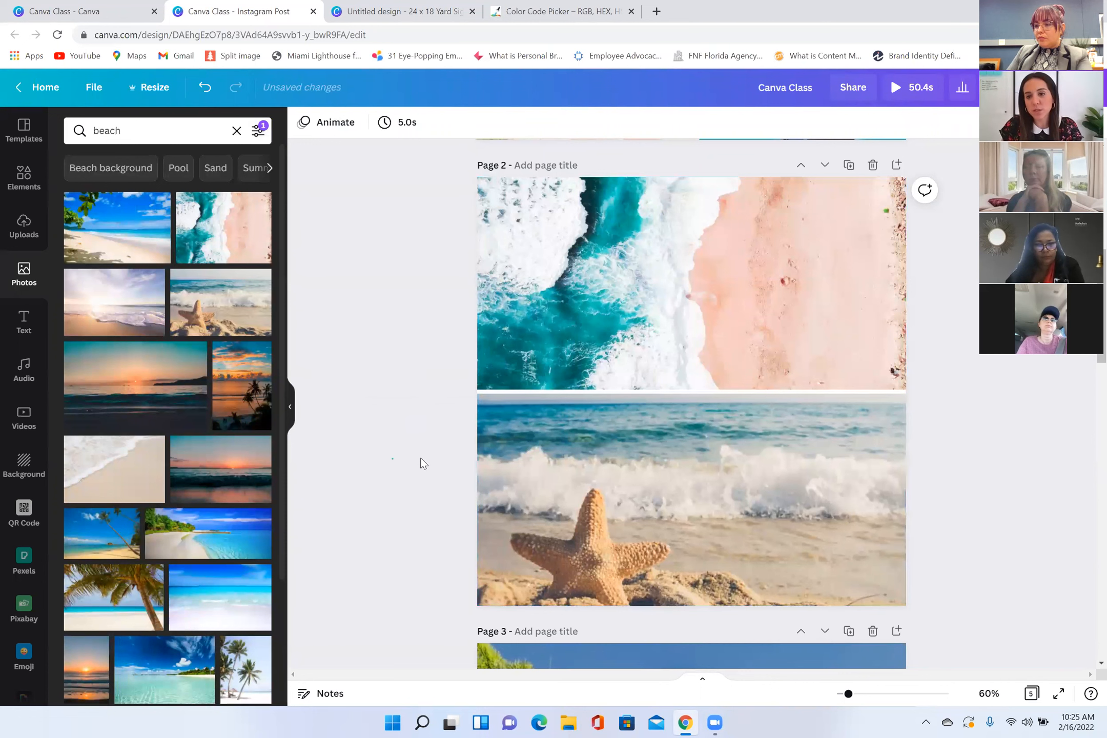
Step: Shift the starfish photo upward within the lower grid cell so the whole starfish and more sand show
{"action": "left_click", "coordinate": [693, 546]}
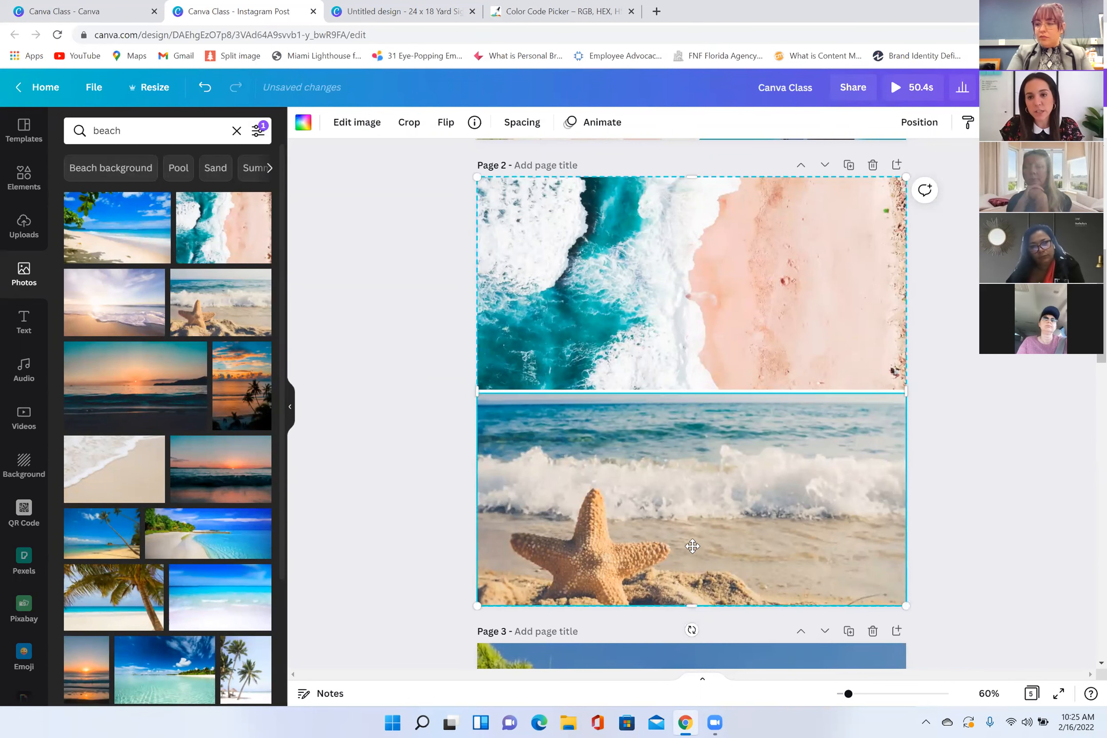
{"action": "double_click", "coordinate": [693, 546]}
{"action": "left_click_drag", "start_coordinate": [692, 546], "coordinate": [692, 512]}
{"action": "left_click", "coordinate": [359, 466]}
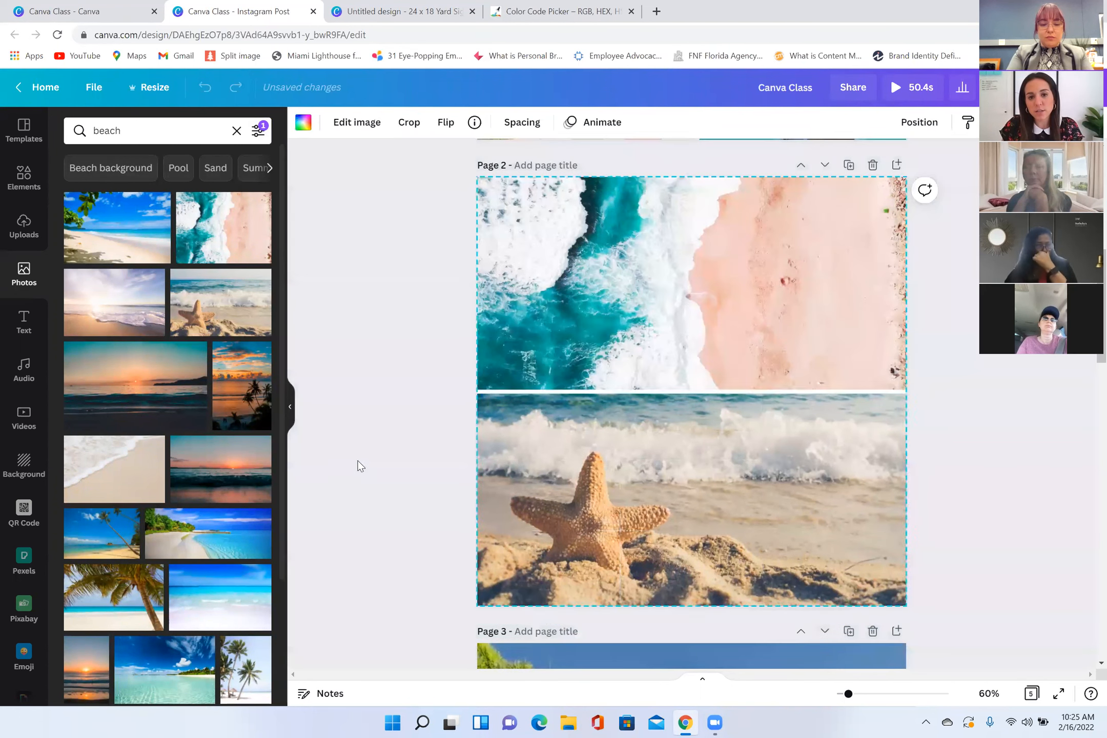
{"action": "left_click", "coordinate": [718, 284]}
{"action": "key", "text": "Escape"}
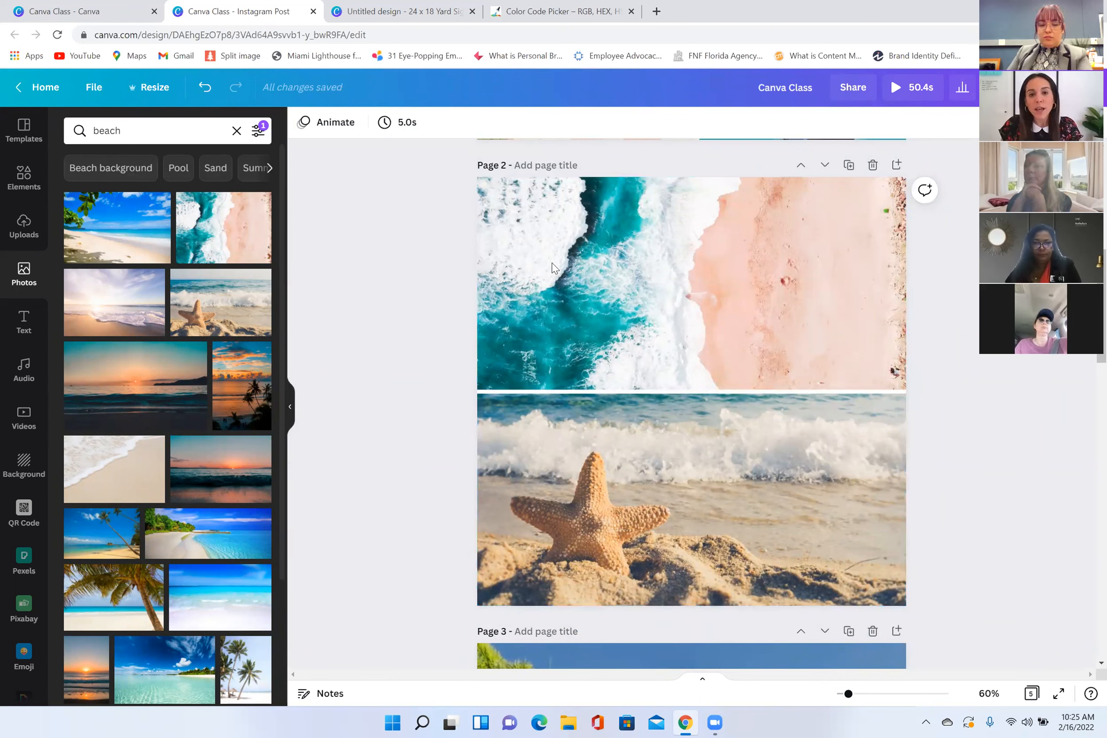
Step: Shrink the two-photo grid and place it in the upper left part of page 2
{"action": "left_click", "coordinate": [480, 179]}
{"action": "left_click_drag", "start_coordinate": [477, 178], "coordinate": [554, 239]}
{"action": "left_click_drag", "start_coordinate": [756, 422], "coordinate": [652, 312]}
{"action": "left_click_drag", "start_coordinate": [802, 214], "coordinate": [712, 287]}
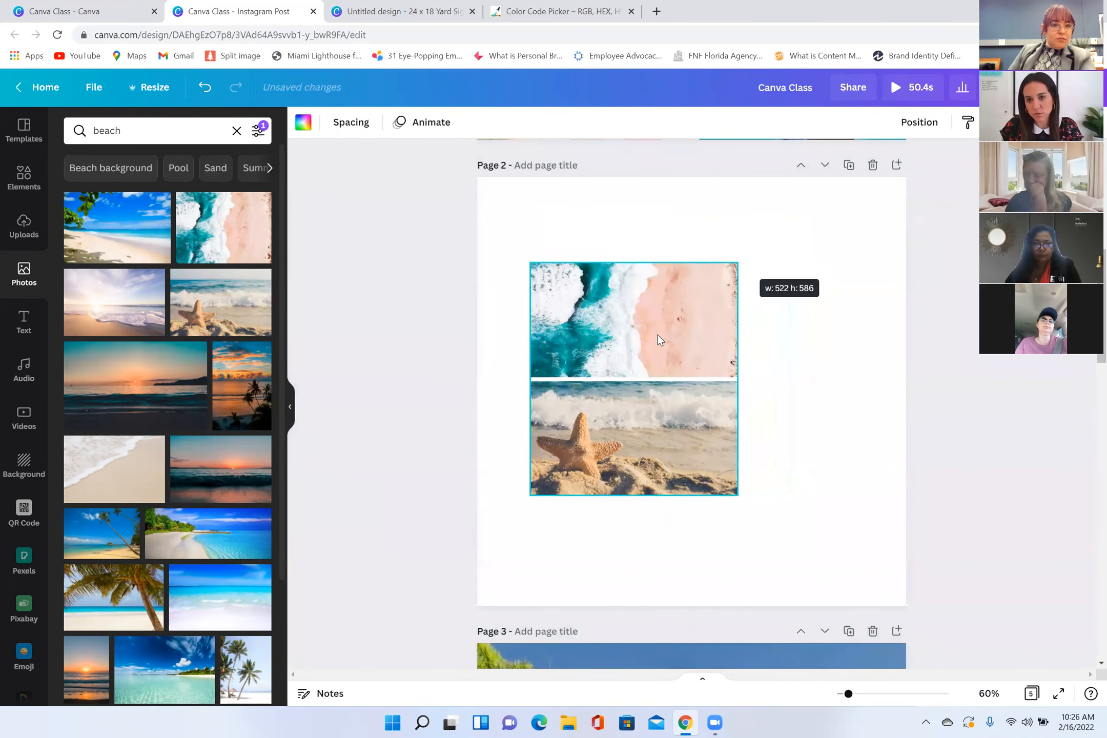
{"action": "left_click_drag", "start_coordinate": [639, 468], "coordinate": [639, 383]}
Step: Delete the starfish photo from the lower cell, and remove the rest of the grid from page 2
{"action": "left_click", "coordinate": [599, 383]}
{"action": "key", "text": "Delete"}
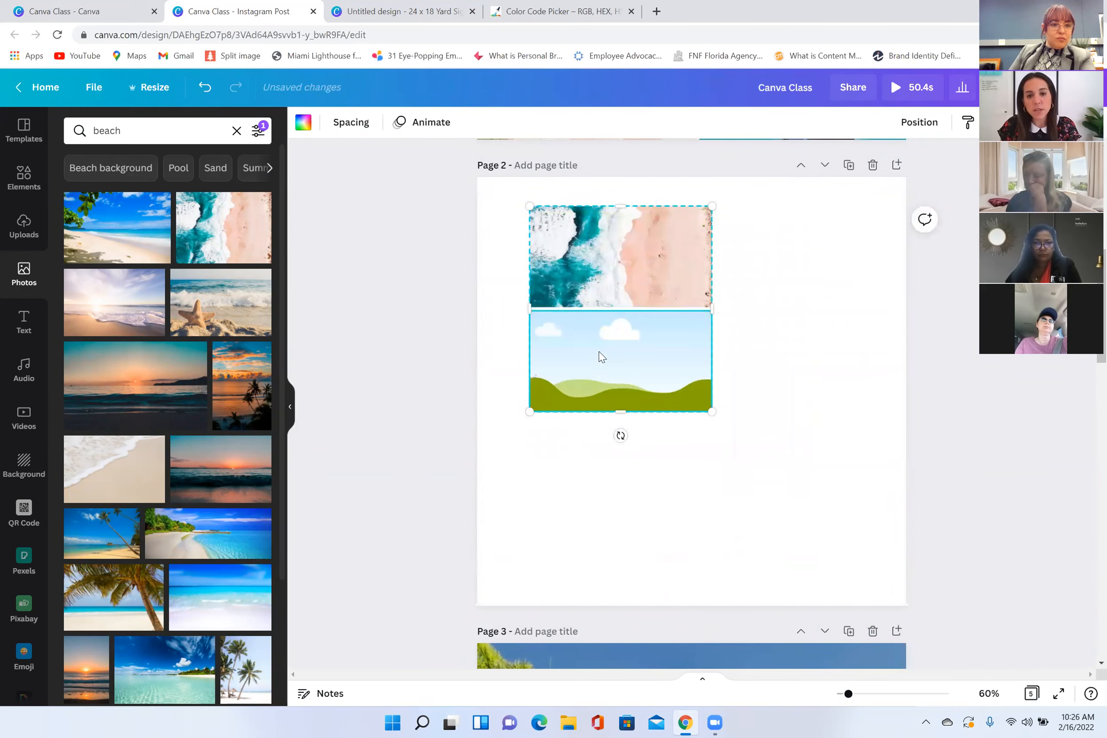
{"action": "key", "text": "Delete"}
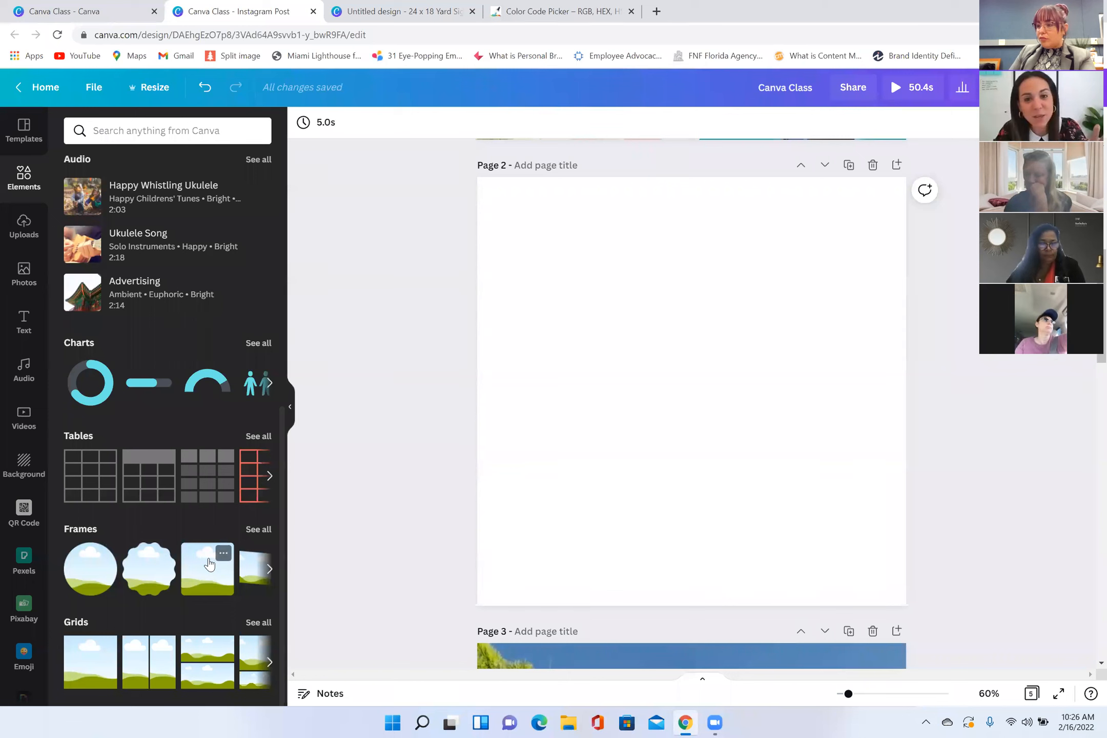
Step: Add a scalloped circular frame to page 2 and fill it with the aerial beach photo
{"action": "left_click", "coordinate": [144, 571]}
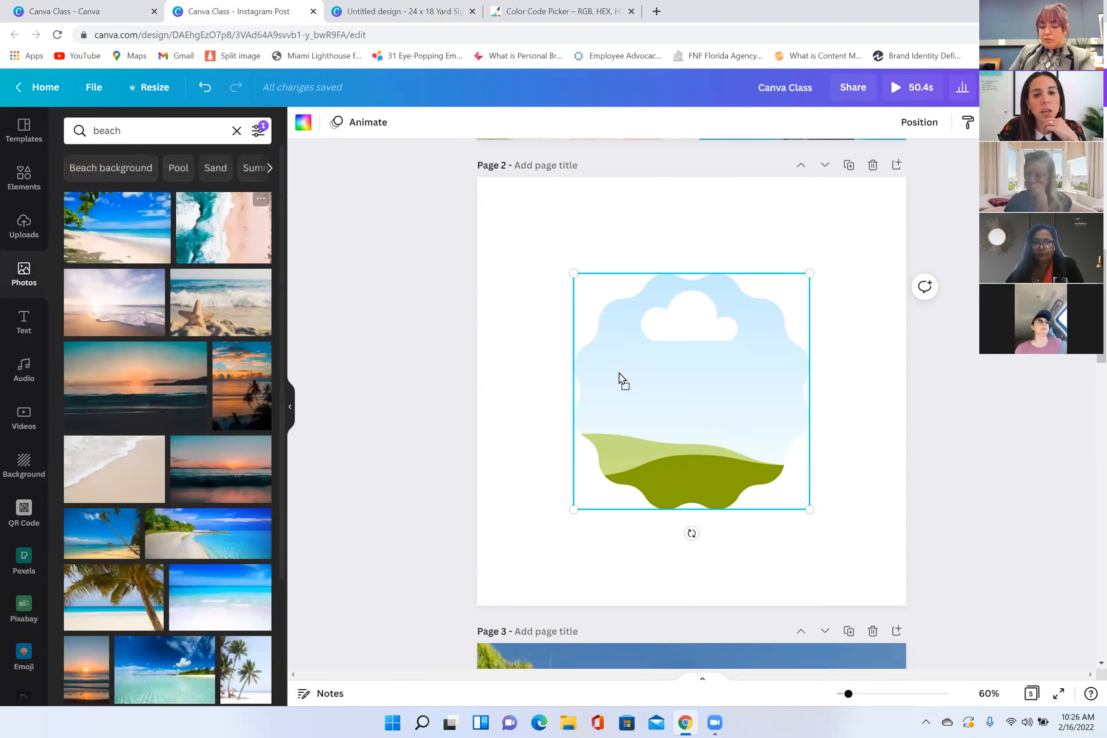
{"action": "left_click_drag", "start_coordinate": [224, 228], "coordinate": [594, 410]}
{"action": "left_click", "coordinate": [587, 559]}
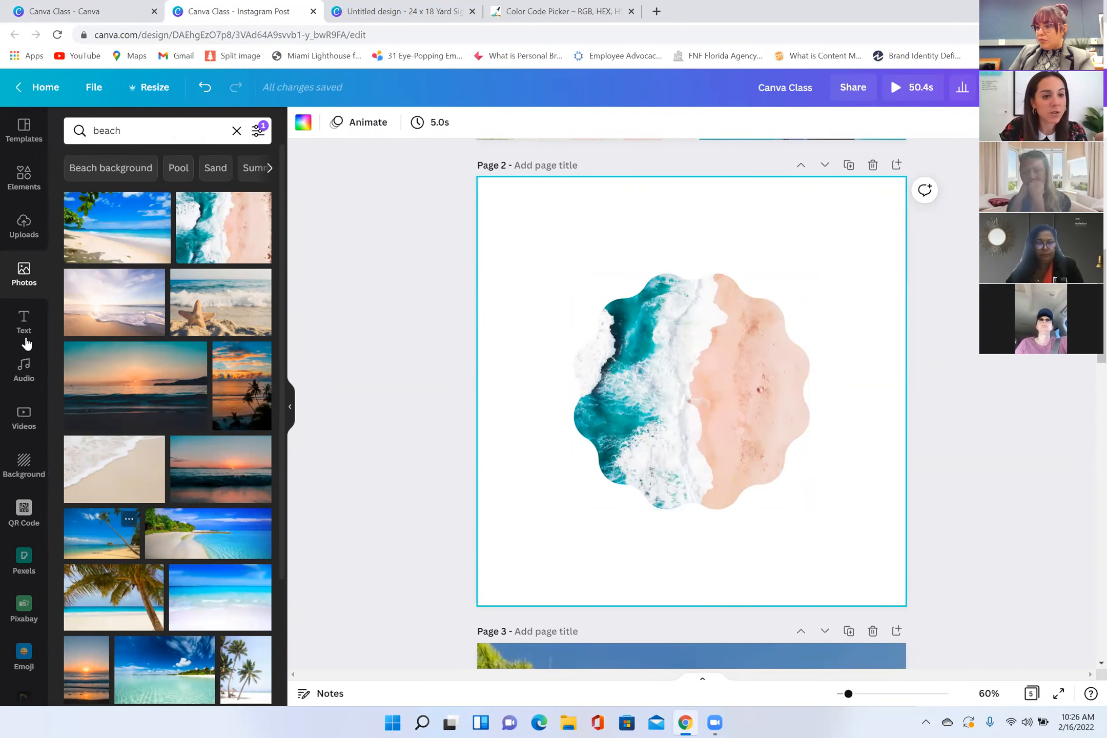
Step: Replace the photo in the scalloped frame with the 11-second aerial shoreline video
{"action": "left_click", "coordinate": [23, 410]}
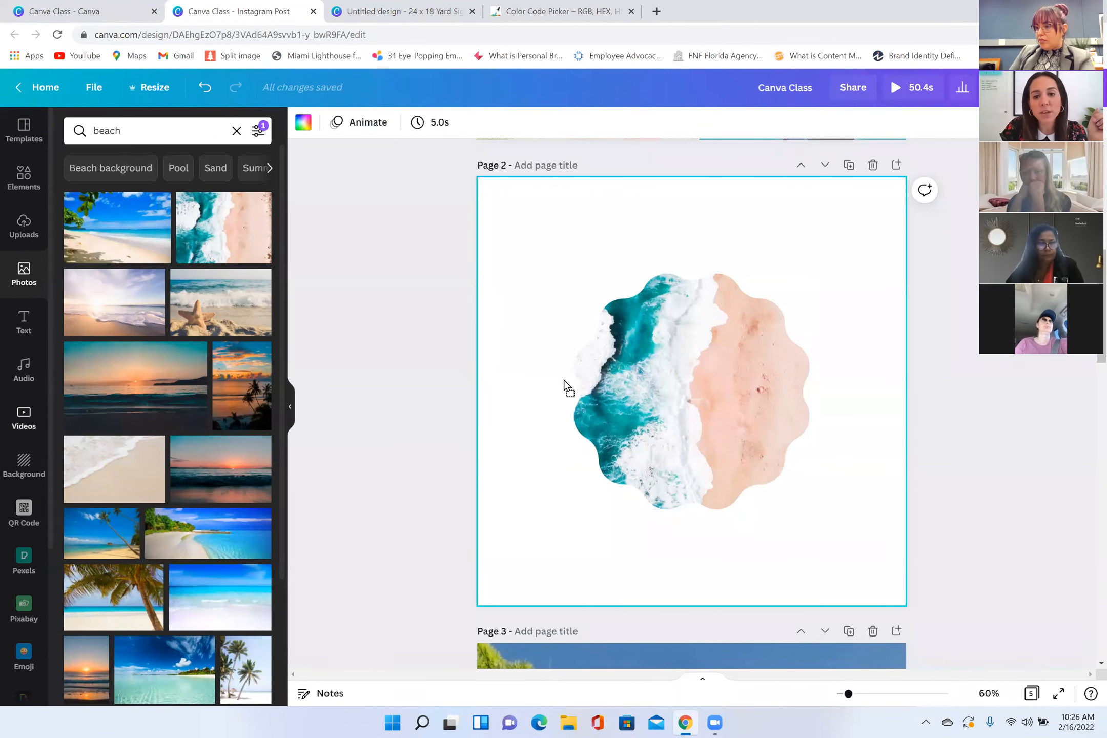
{"action": "mouse_move", "coordinate": [557, 583]}
{"action": "left_mouse_down"}
{"action": "mouse_move", "coordinate": [695, 518]}
{"action": "mouse_move", "coordinate": [664, 413]}
{"action": "mouse_move", "coordinate": [694, 437]}
{"action": "left_mouse_up"}
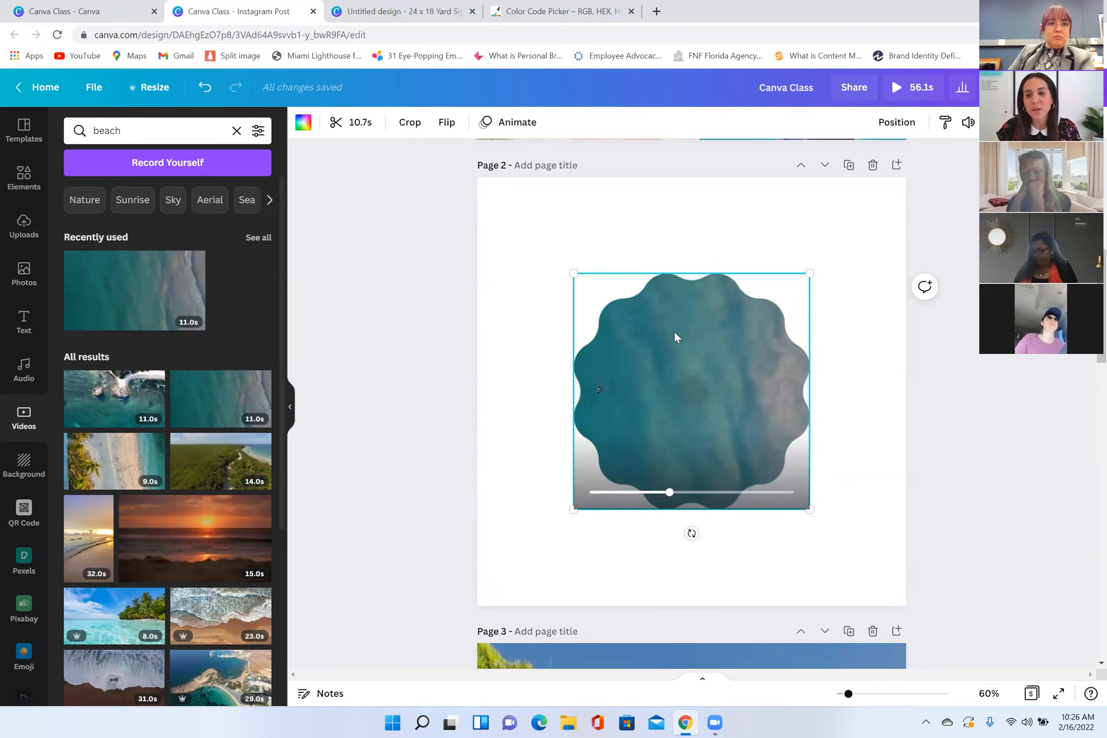
Step: Delete the video and its scalloped frame from page 2, and add a full-page single-photo grid in their place
{"action": "key", "text": "Delete"}
{"action": "key", "text": "Delete"}
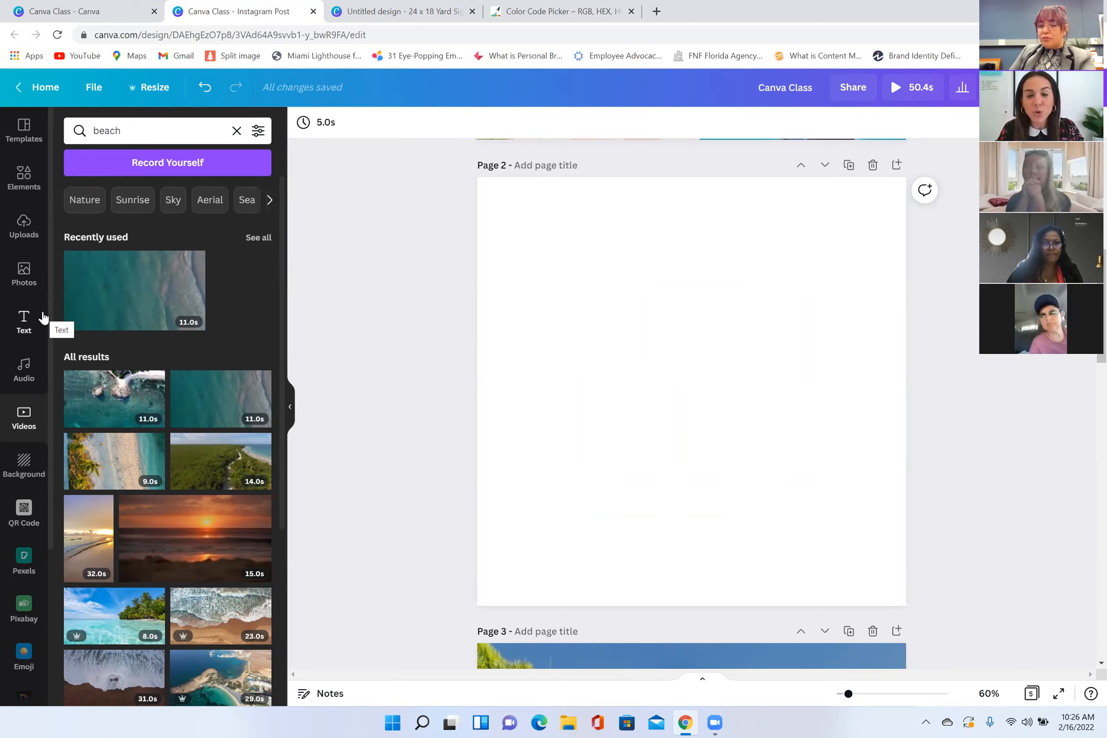
{"action": "left_click", "coordinate": [30, 188]}
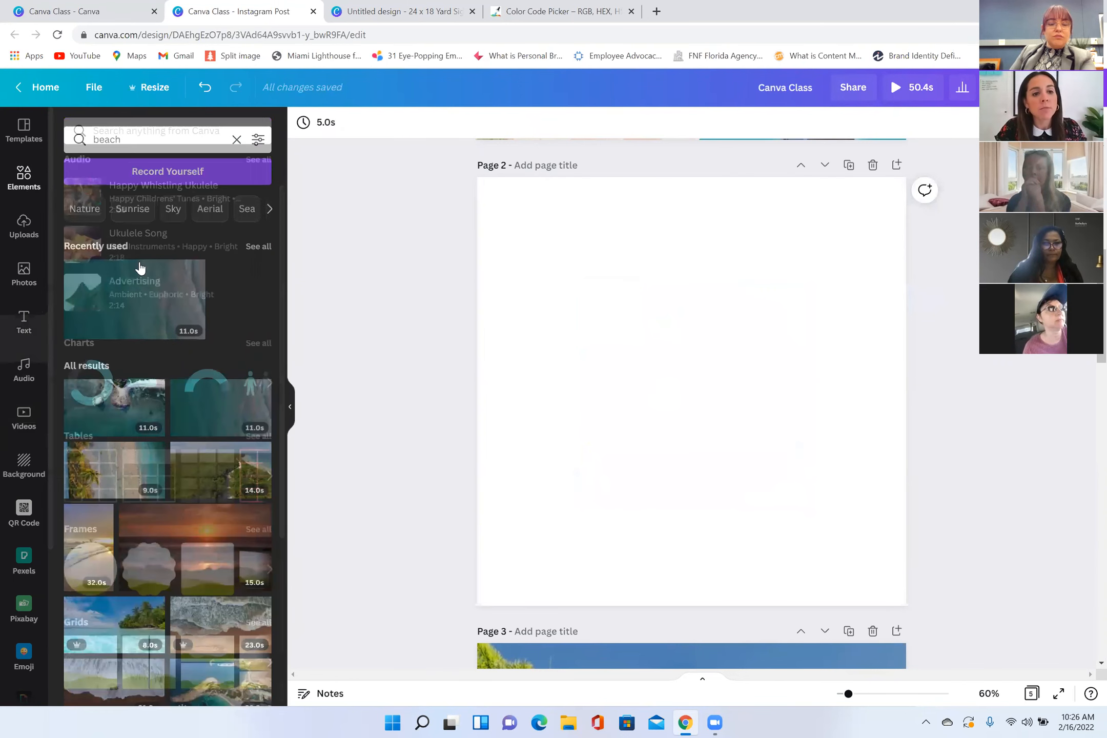
{"action": "scroll", "coordinate": [640, 343], "scroll_direction": "up", "scroll_amount": 8}
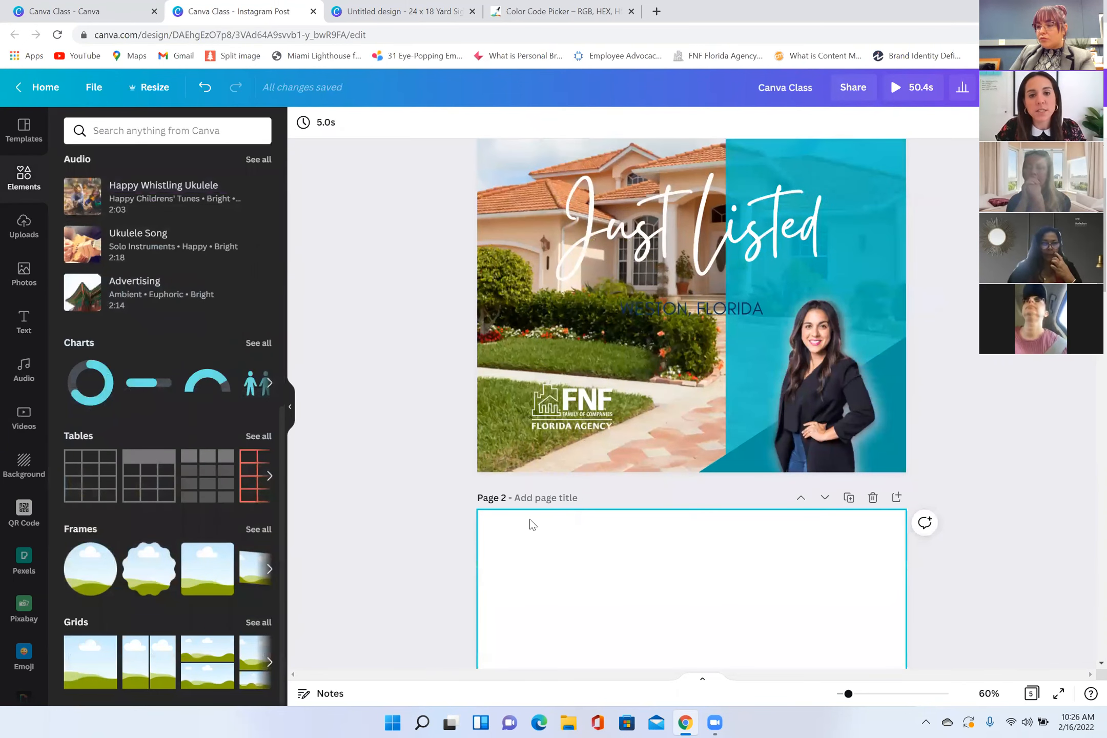
{"action": "left_click", "coordinate": [82, 676]}
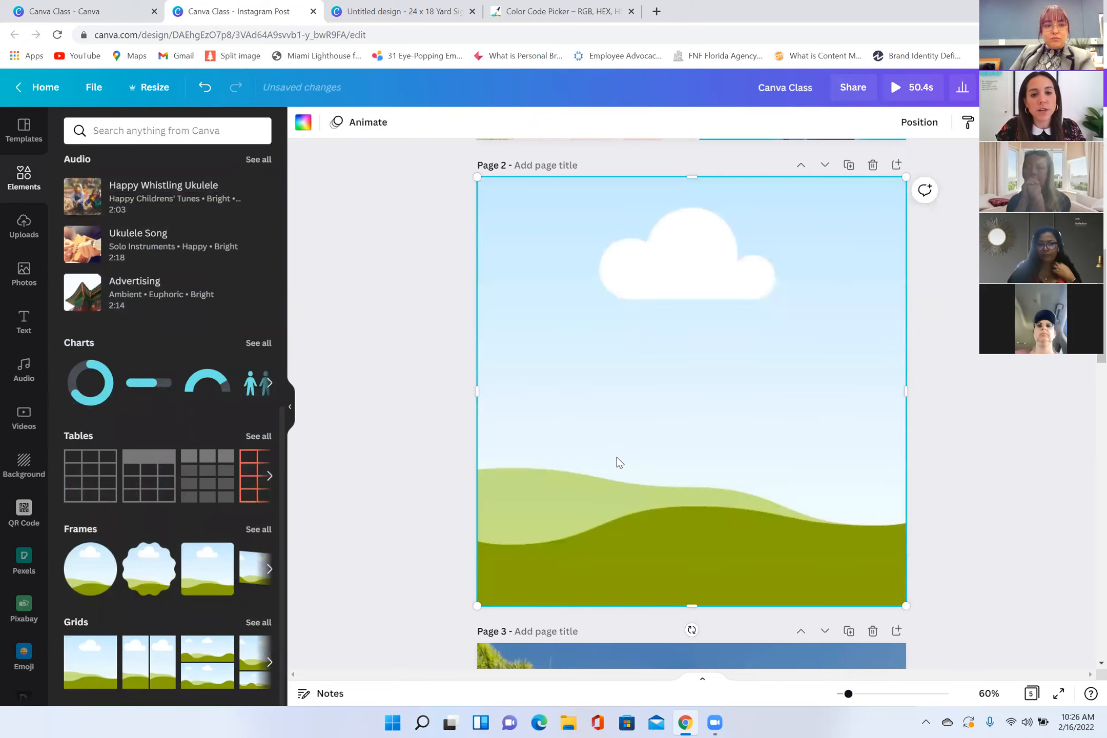
Step: Search the photos for "home" and fill page 2's grid with the modern white house with glass balconies
{"action": "scroll", "coordinate": [618, 461], "scroll_direction": "up", "scroll_amount": 5}
{"action": "scroll", "coordinate": [584, 277], "scroll_direction": "up", "scroll_amount": 5}
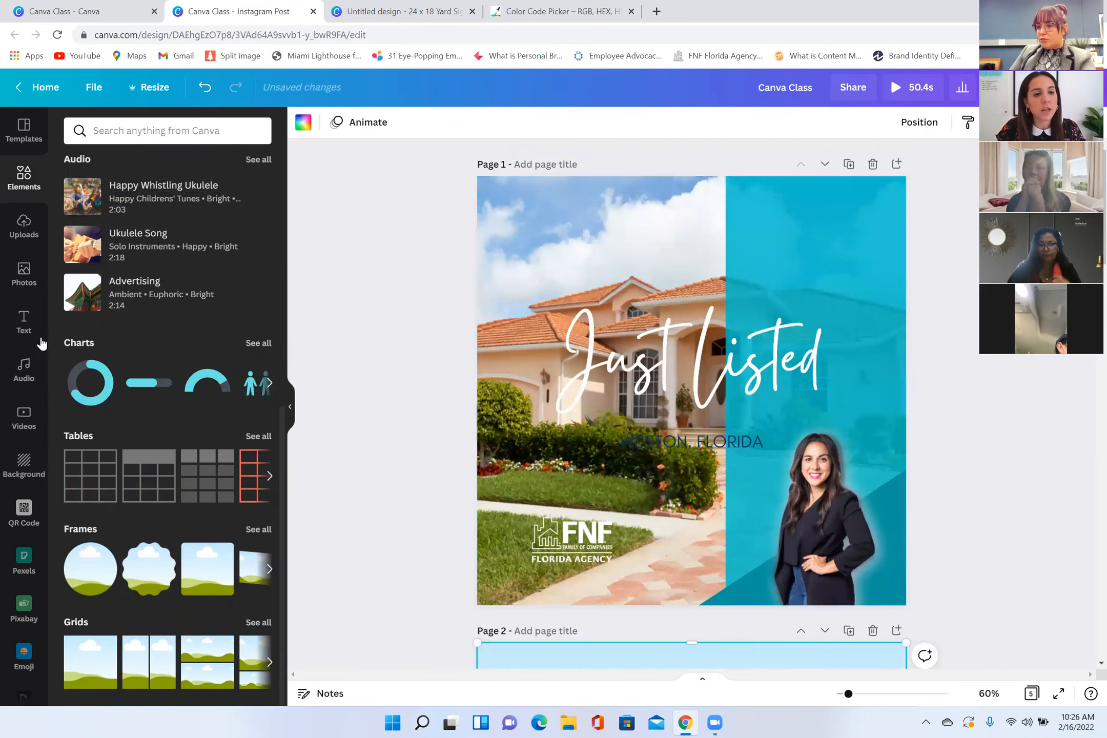
{"action": "left_click", "coordinate": [24, 272]}
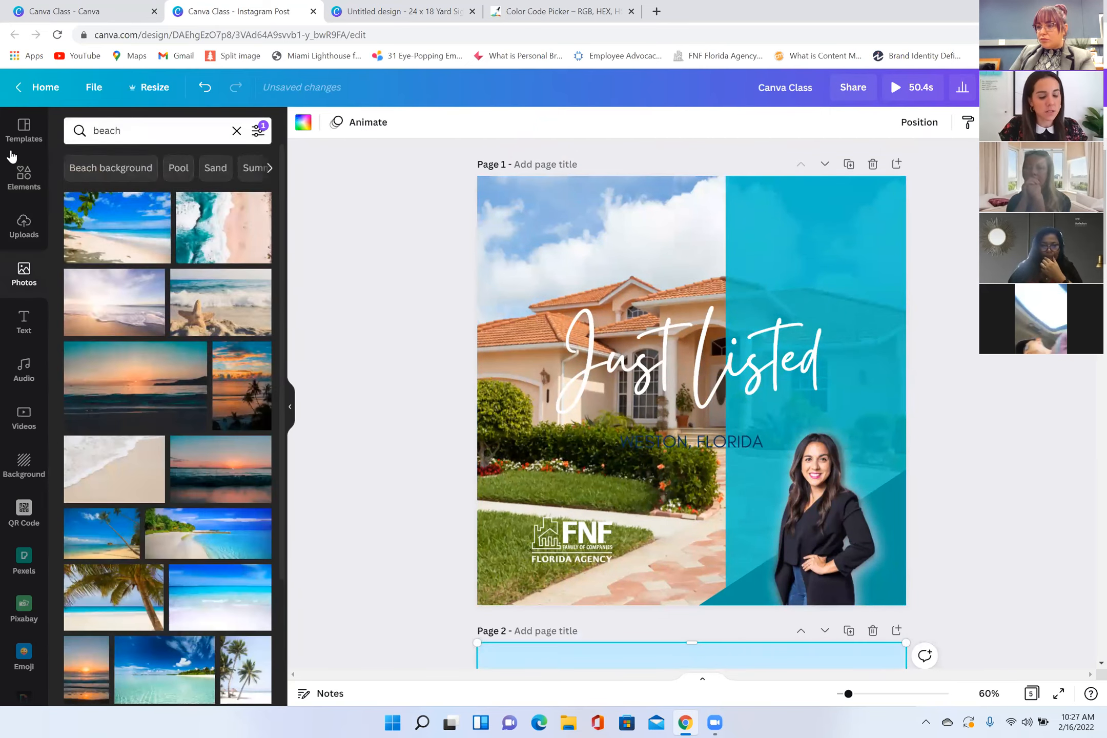
{"action": "type", "text": "home"}
{"action": "key", "text": "Return"}
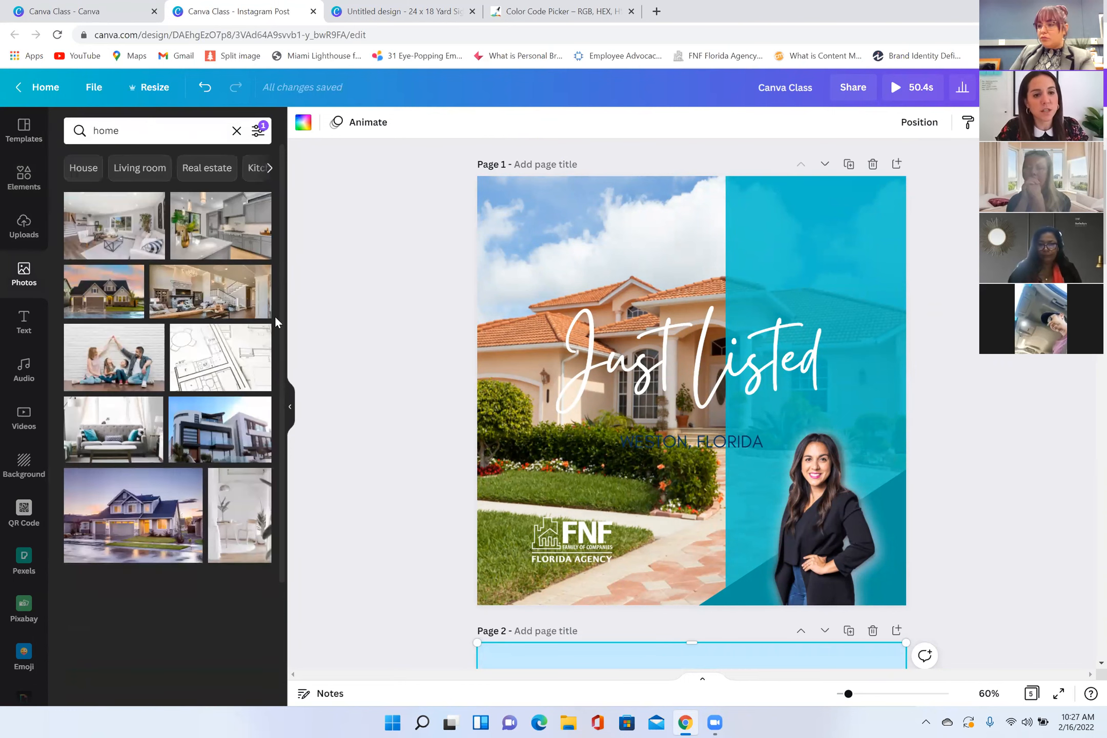
{"action": "scroll", "coordinate": [416, 483], "scroll_direction": "down", "scroll_amount": 6}
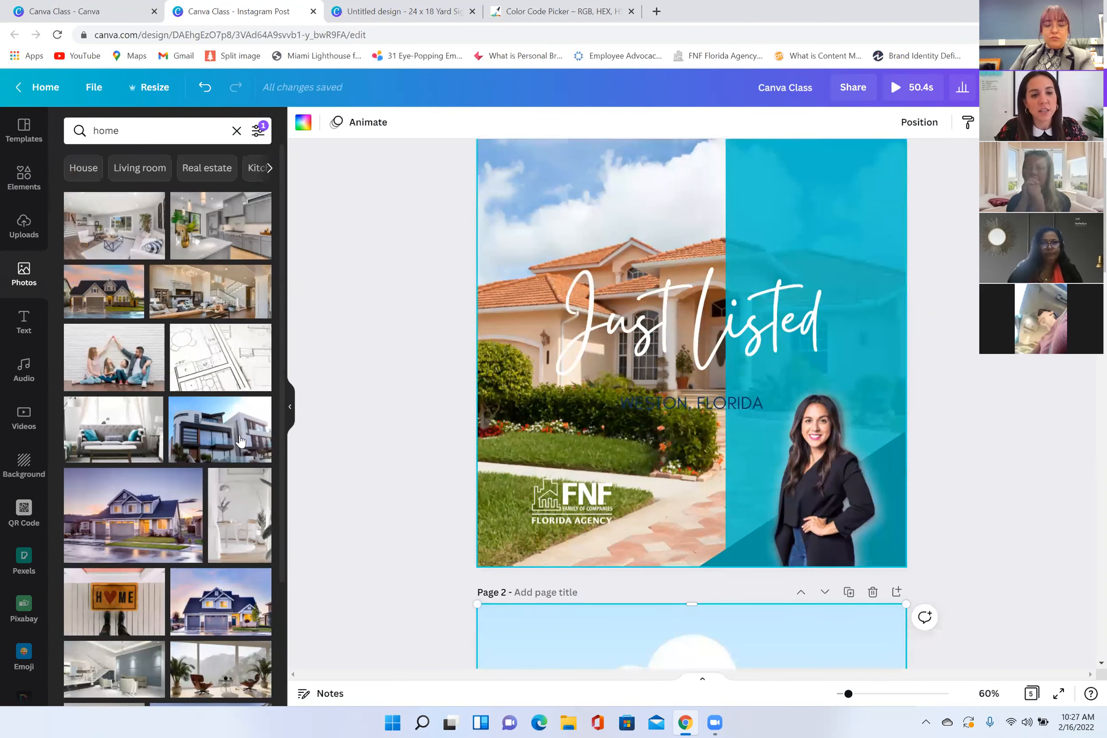
{"action": "left_click_drag", "start_coordinate": [239, 436], "coordinate": [541, 418]}
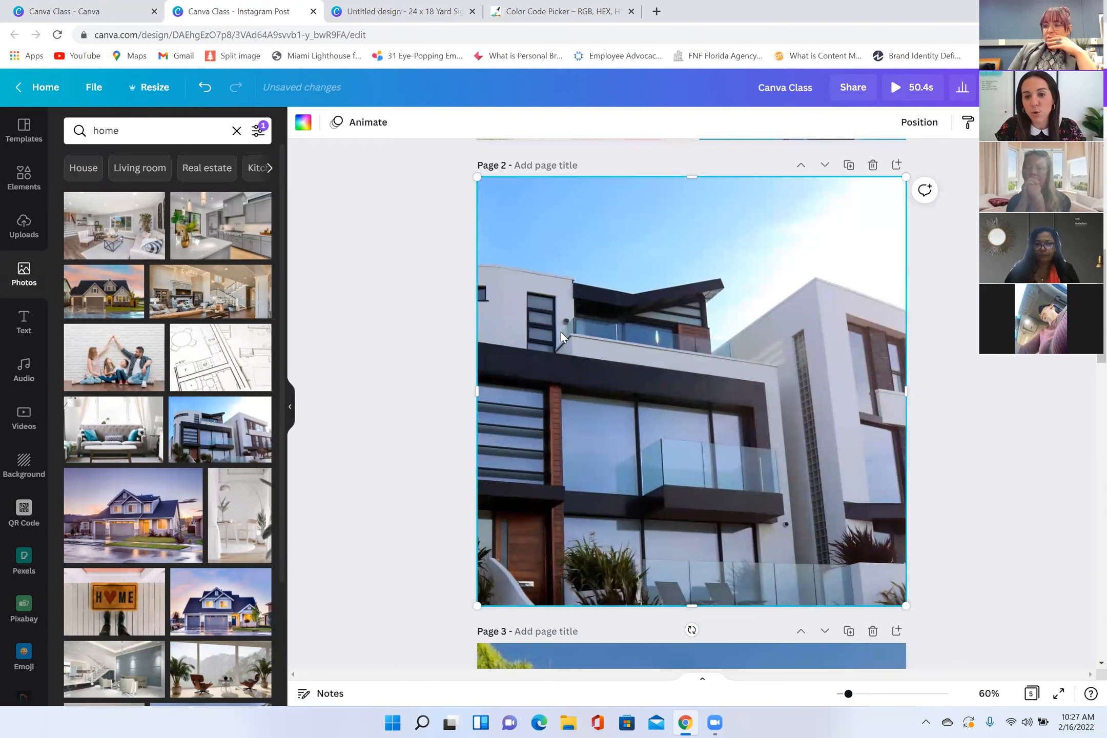
Step: Reposition the house photo inside its grid so the curved side and the front door fall within page 2
{"action": "double_click", "coordinate": [696, 367]}
{"action": "left_click_drag", "start_coordinate": [685, 369], "coordinate": [775, 366]}
{"action": "left_click", "coordinate": [414, 370]}
{"action": "double_click", "coordinate": [693, 385]}
{"action": "left_click_drag", "start_coordinate": [638, 384], "coordinate": [694, 380]}
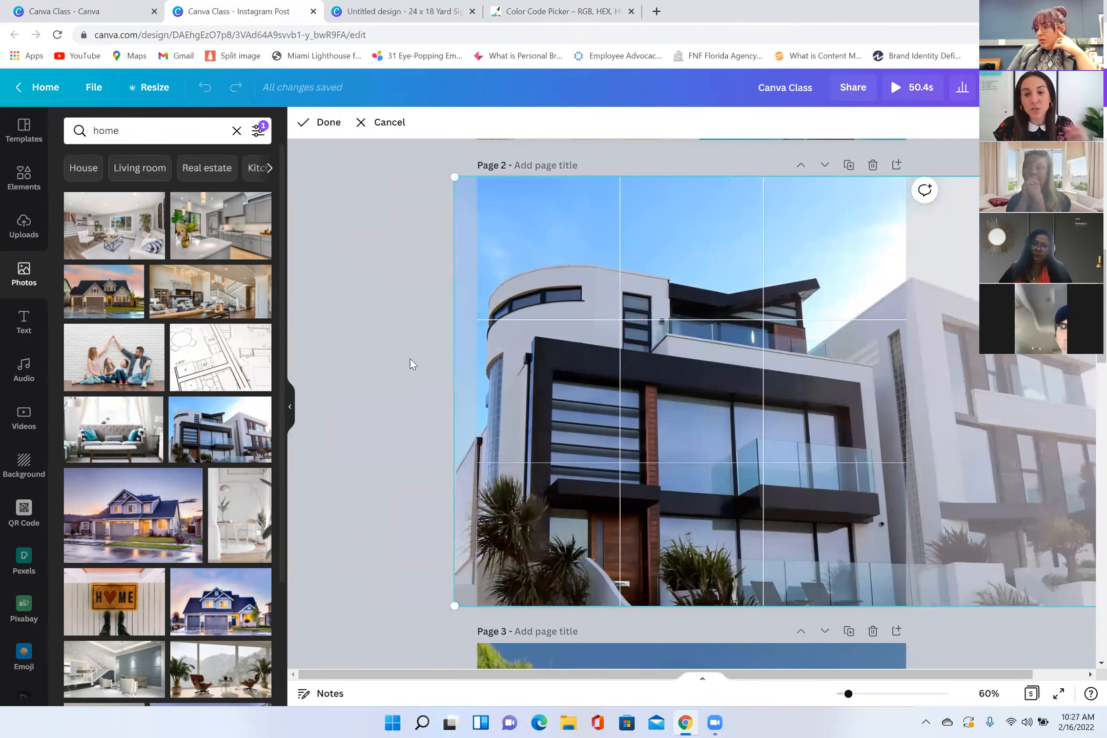
{"action": "left_click", "coordinate": [410, 359]}
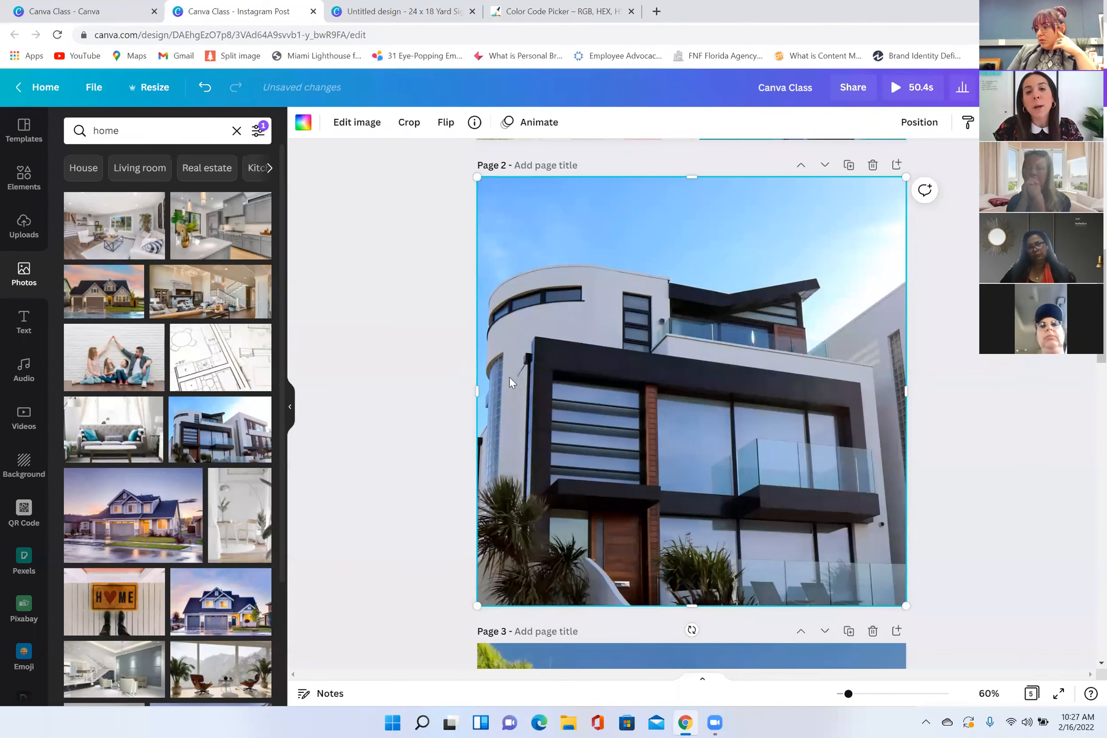
Step: Add a square shape to page 2 and enlarge it over the upper-left part of the house photo
{"action": "scroll", "coordinate": [509, 377], "scroll_direction": "up", "scroll_amount": 5}
{"action": "left_click", "coordinate": [30, 185]}
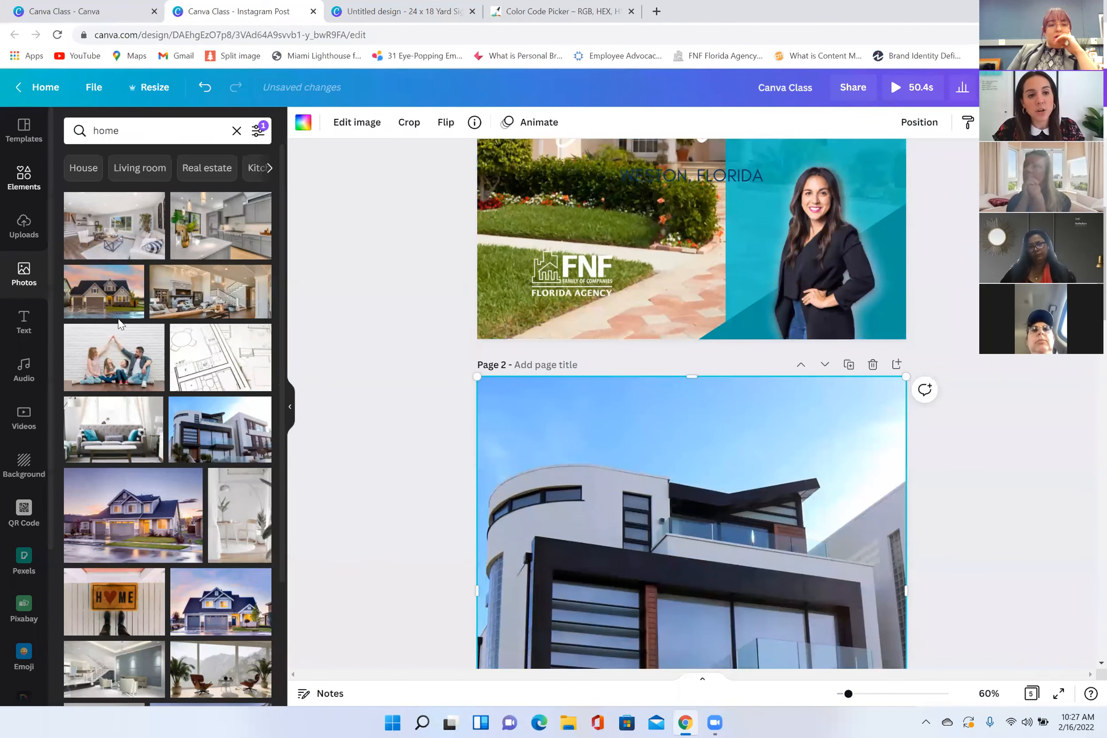
{"action": "scroll", "coordinate": [196, 405], "scroll_direction": "up", "scroll_amount": 10}
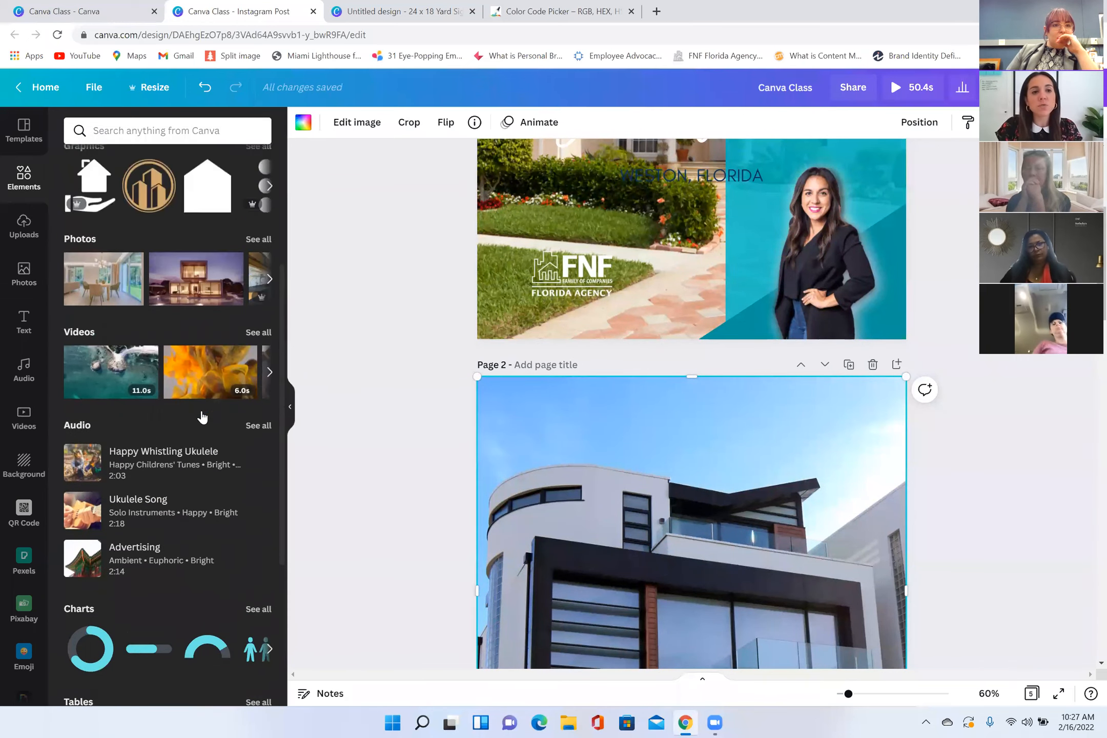
{"action": "scroll", "coordinate": [485, 417], "scroll_direction": "down", "scroll_amount": 5}
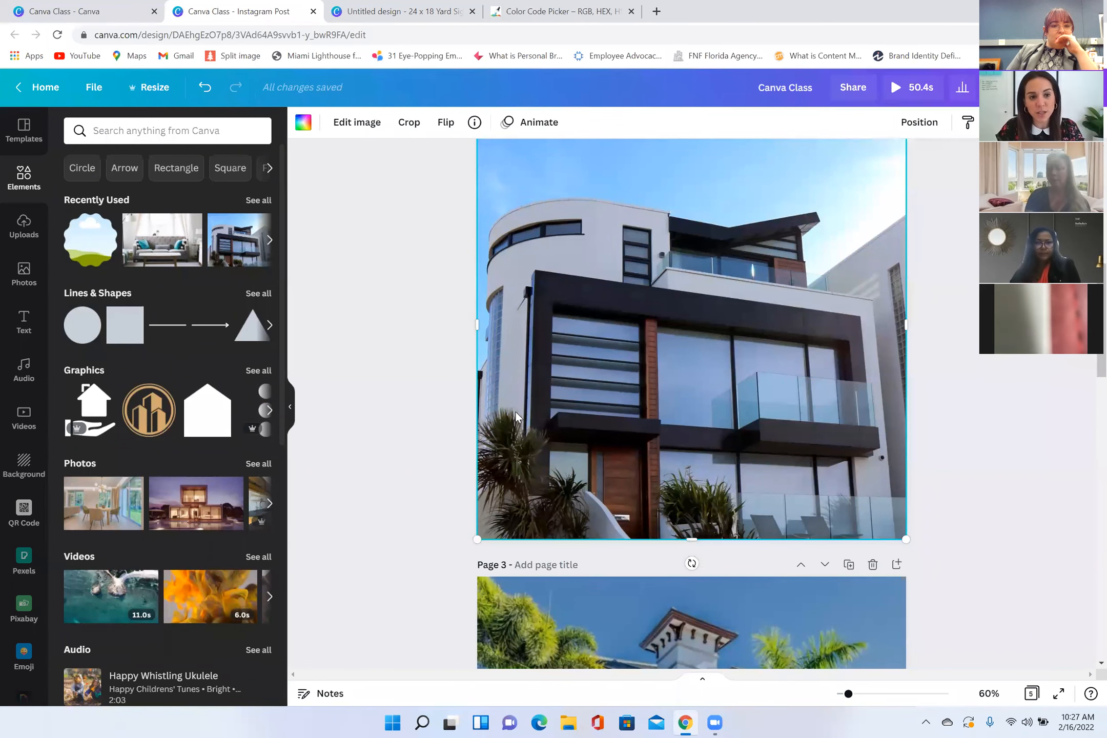
{"action": "scroll", "coordinate": [516, 417], "scroll_direction": "up", "scroll_amount": 6}
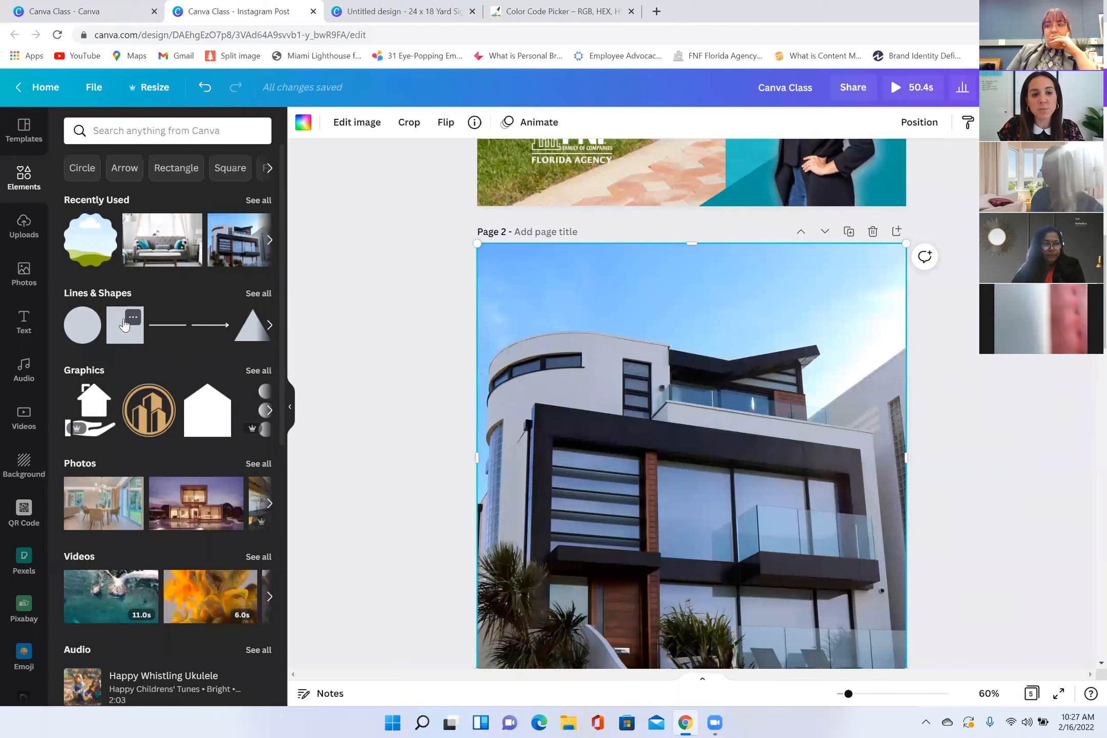
{"action": "left_click", "coordinate": [123, 325]}
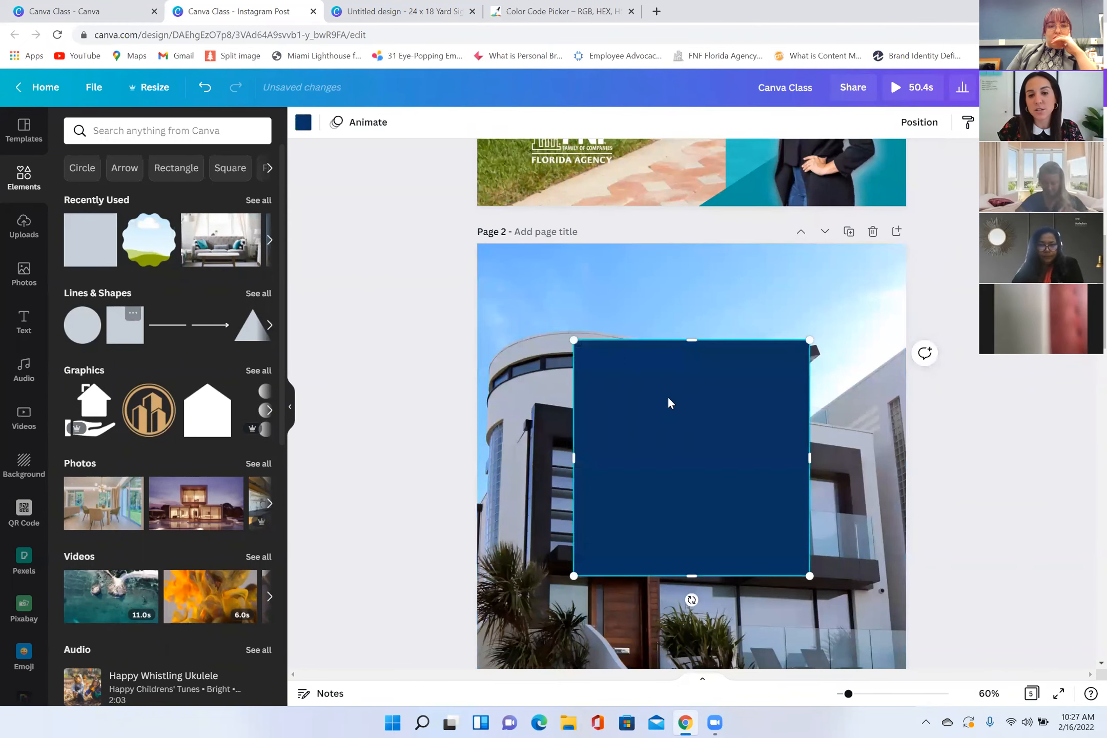
{"action": "left_click_drag", "start_coordinate": [697, 378], "coordinate": [760, 407]}
{"action": "left_click_drag", "start_coordinate": [623, 477], "coordinate": [656, 472]}
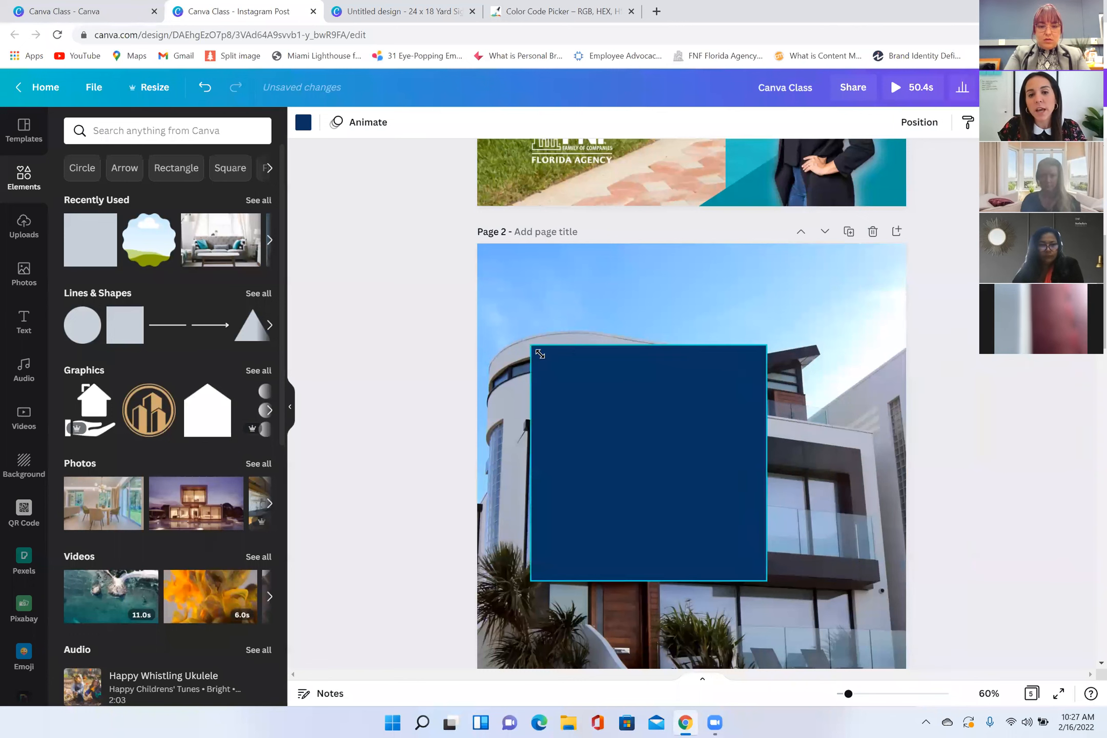
{"action": "left_click_drag", "start_coordinate": [543, 352], "coordinate": [395, 284]}
Step: Slide the teal overlay on page 1 to the right to uncover most of the house photo
{"action": "scroll", "coordinate": [758, 359], "scroll_direction": "up", "scroll_amount": 8}
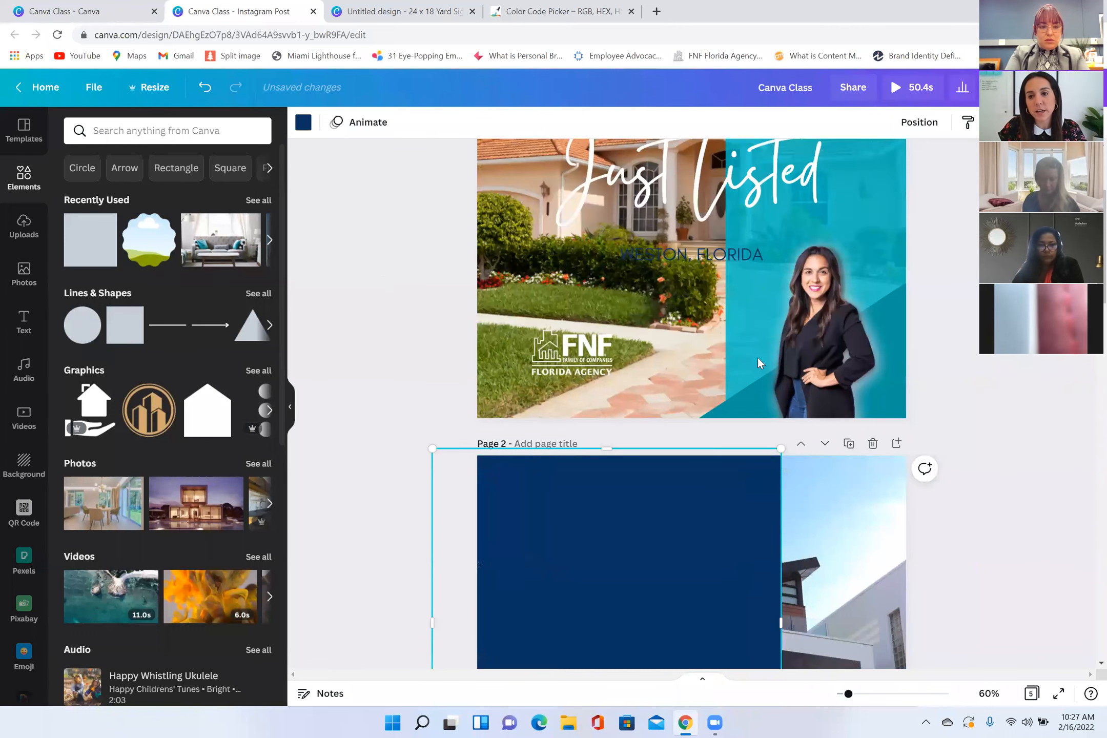
{"action": "left_click_drag", "start_coordinate": [803, 242], "coordinate": [879, 237]}
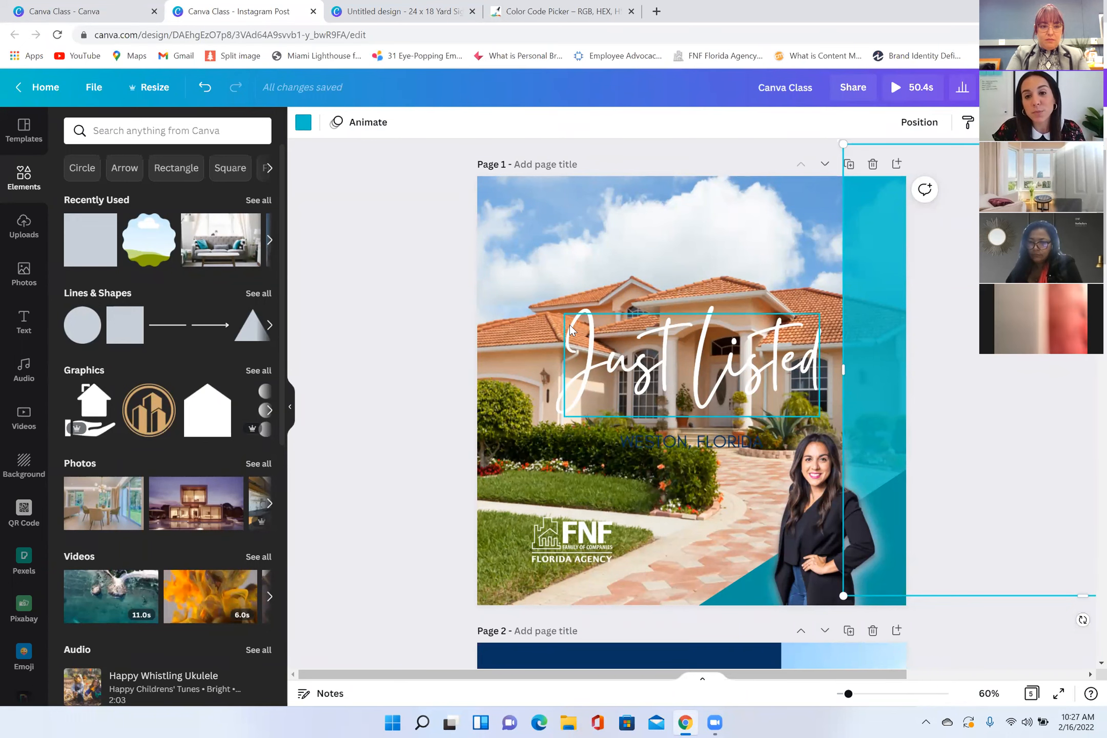
{"action": "scroll", "coordinate": [663, 428], "scroll_direction": "down", "scroll_amount": 4}
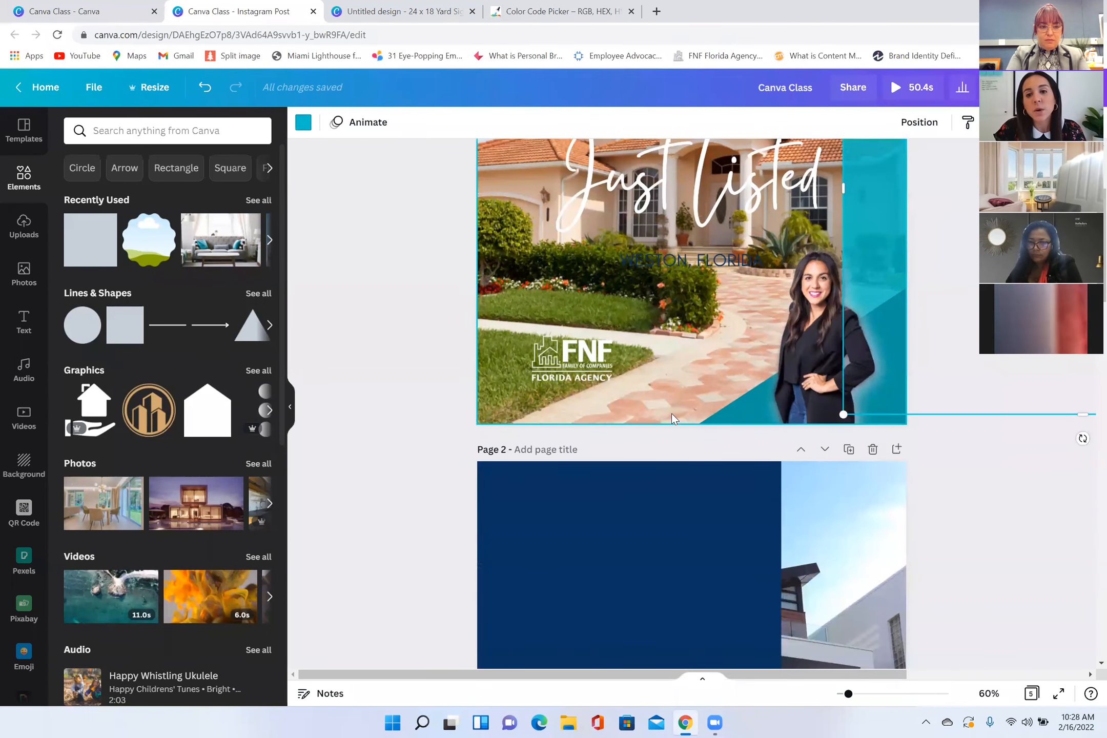
{"action": "scroll", "coordinate": [778, 525], "scroll_direction": "down", "scroll_amount": 8}
{"action": "left_click", "coordinate": [735, 405]}
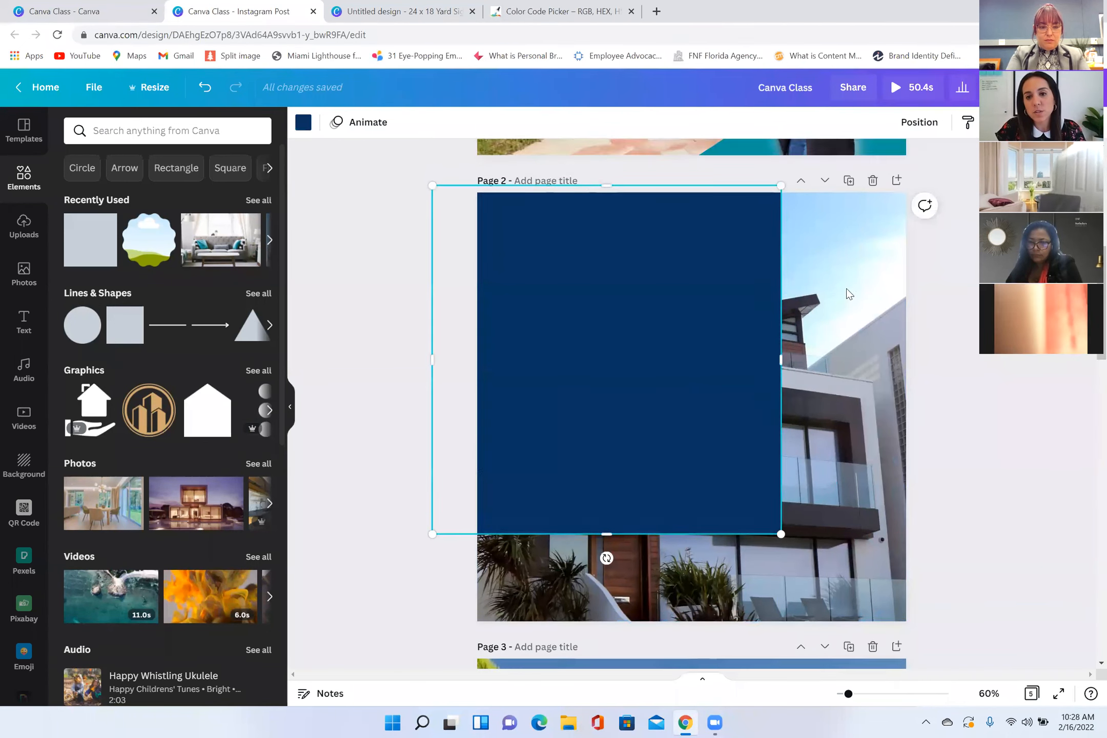
Step: Move the teal overlay on page 1 back to the left so it covers the entire page
{"action": "scroll", "coordinate": [850, 295], "scroll_direction": "up", "scroll_amount": 7}
{"action": "left_click_drag", "start_coordinate": [851, 292], "coordinate": [471, 283]}
{"action": "left_click_drag", "start_coordinate": [867, 182], "coordinate": [868, 182]}
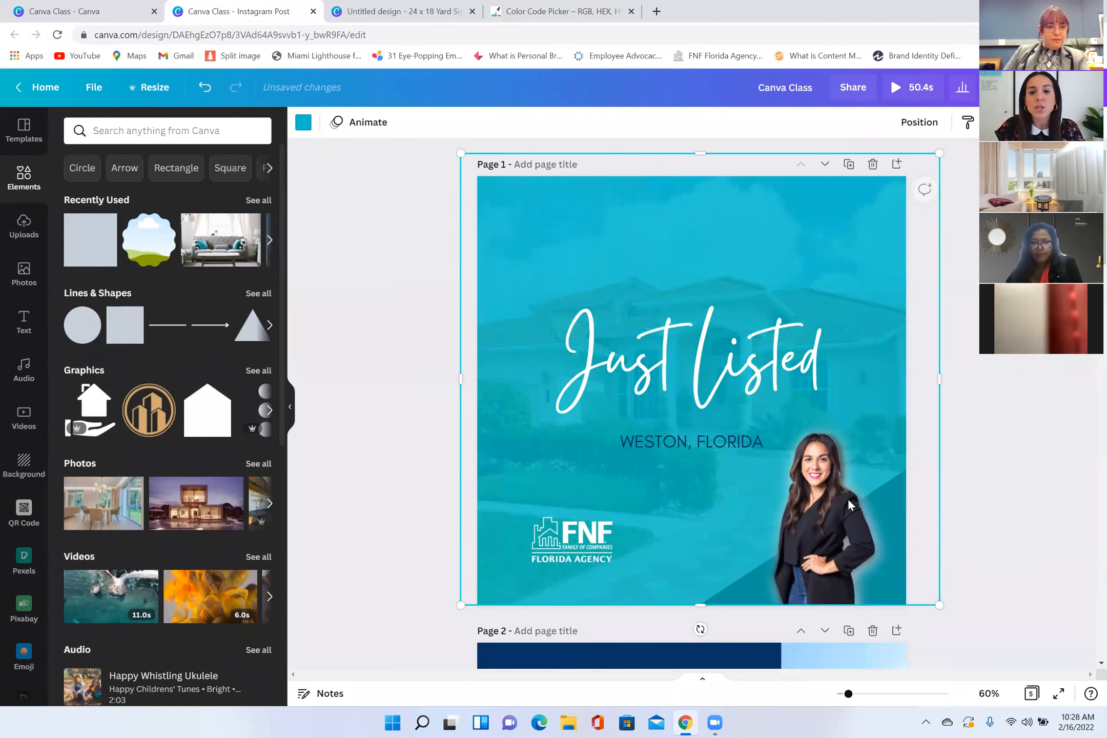
Step: Enlarge the navy square on page 2 and position it to cover the whole page
{"action": "scroll", "coordinate": [800, 505], "scroll_direction": "down", "scroll_amount": 8}
{"action": "left_click", "coordinate": [738, 410]}
{"action": "left_click_drag", "start_coordinate": [781, 385], "coordinate": [1002, 508]}
{"action": "scroll", "coordinate": [799, 472], "scroll_direction": "up", "scroll_amount": 4}
{"action": "left_click_drag", "start_coordinate": [763, 461], "coordinate": [743, 444]}
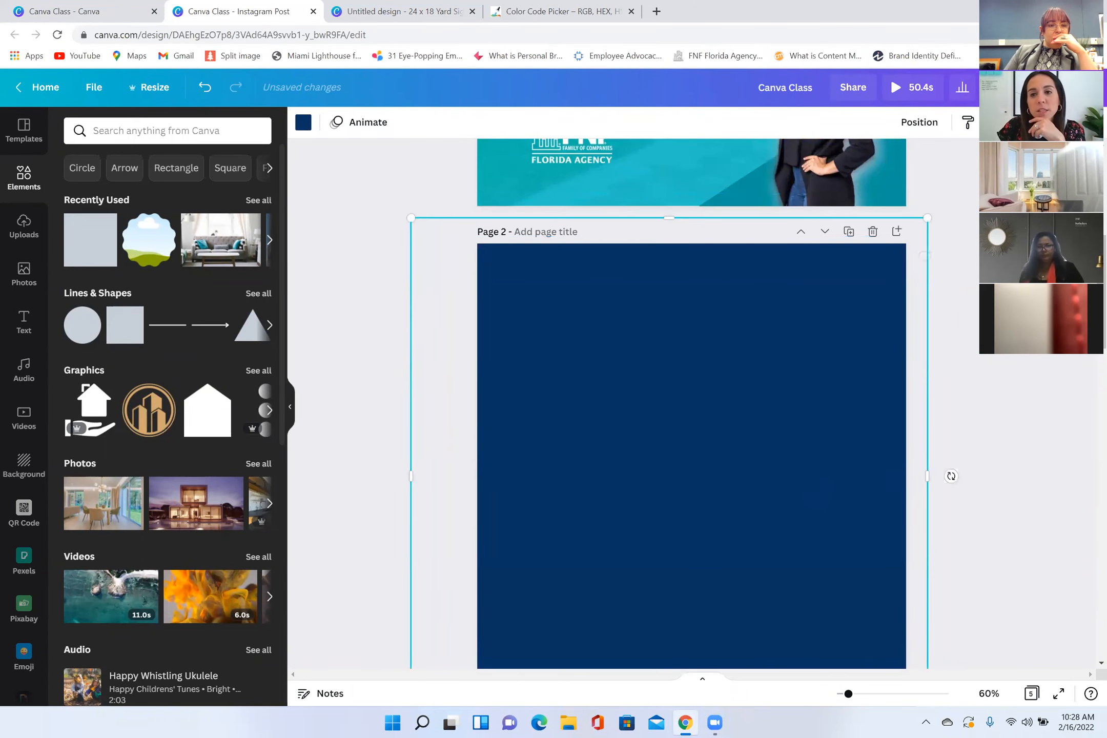
Step: Set the navy square's transparency to 73 and slide it left to uncover the right part of the house photo
{"action": "left_click", "coordinate": [997, 122]}
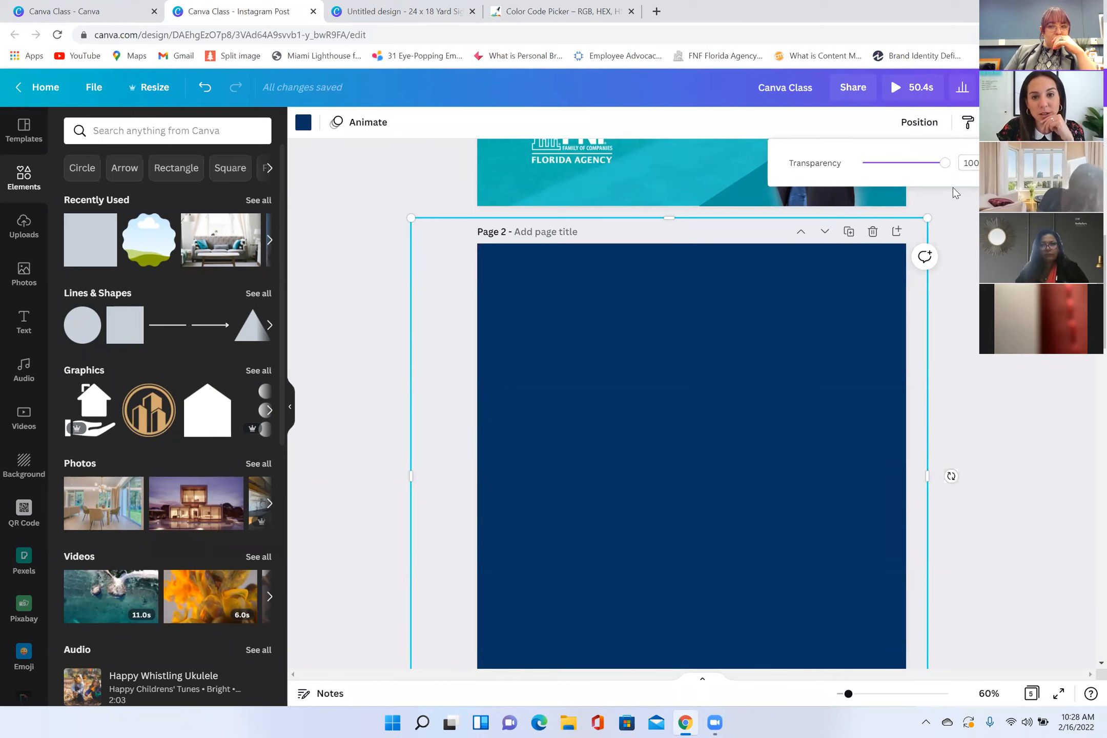
{"action": "left_click_drag", "start_coordinate": [943, 164], "coordinate": [920, 168]}
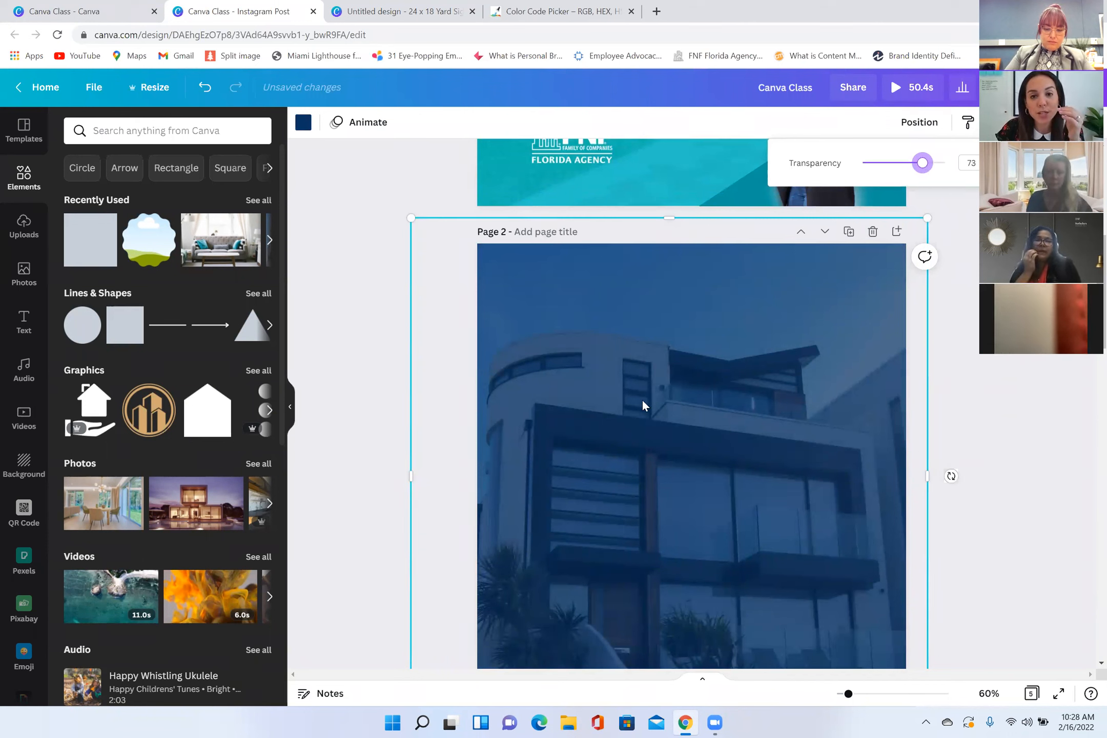
{"action": "left_click_drag", "start_coordinate": [810, 397], "coordinate": [643, 402]}
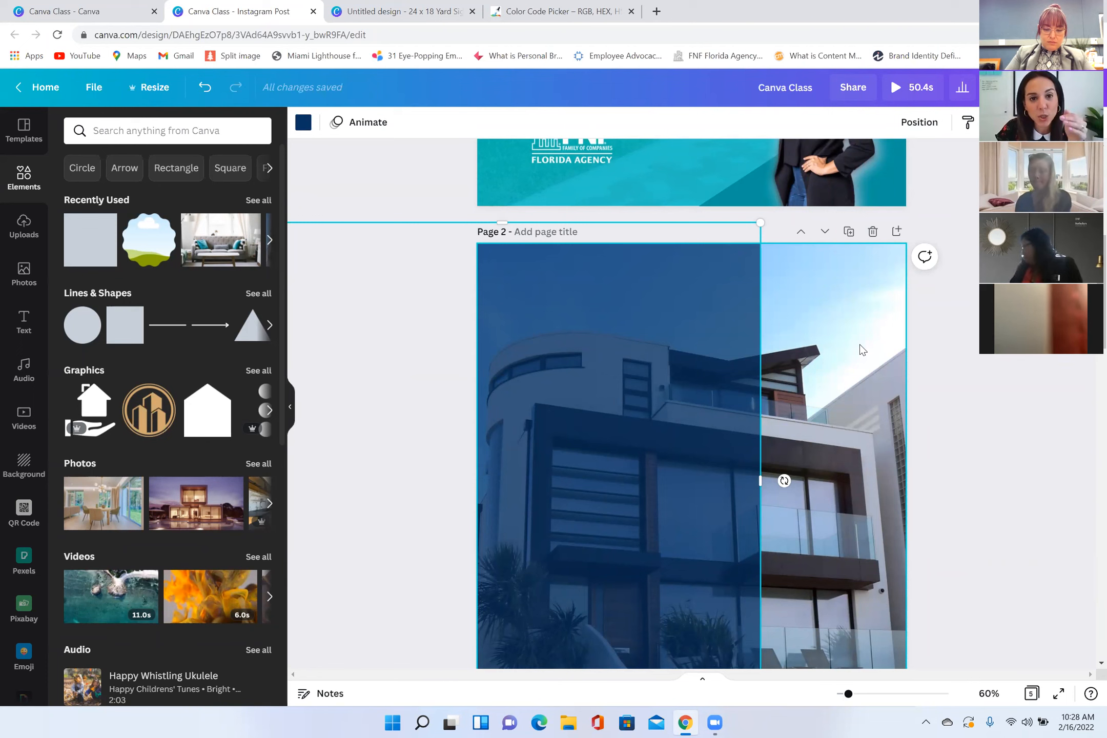
Step: Set the page 2 house photo's transparency to 95, and move the navy square back over the whole page
{"action": "left_click", "coordinate": [870, 318]}
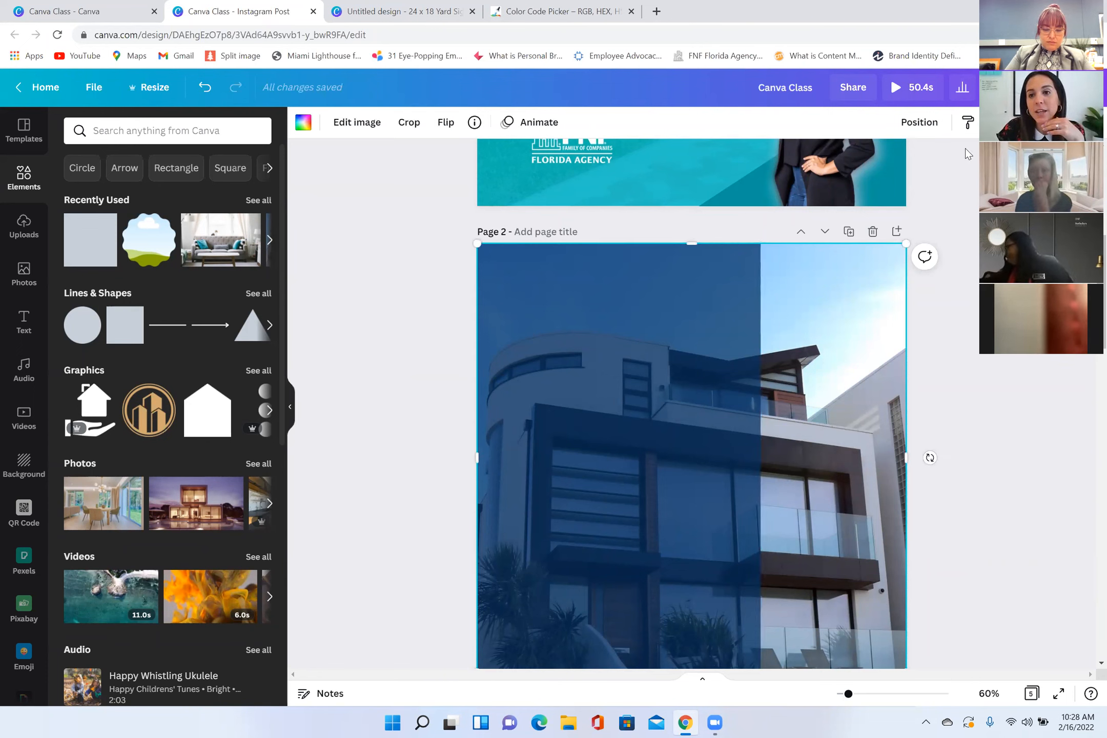
{"action": "left_click", "coordinate": [968, 122]}
{"action": "mouse_move", "coordinate": [931, 163]}
{"action": "left_mouse_down"}
{"action": "mouse_move", "coordinate": [883, 163]}
{"action": "mouse_move", "coordinate": [942, 164]}
{"action": "left_mouse_up"}
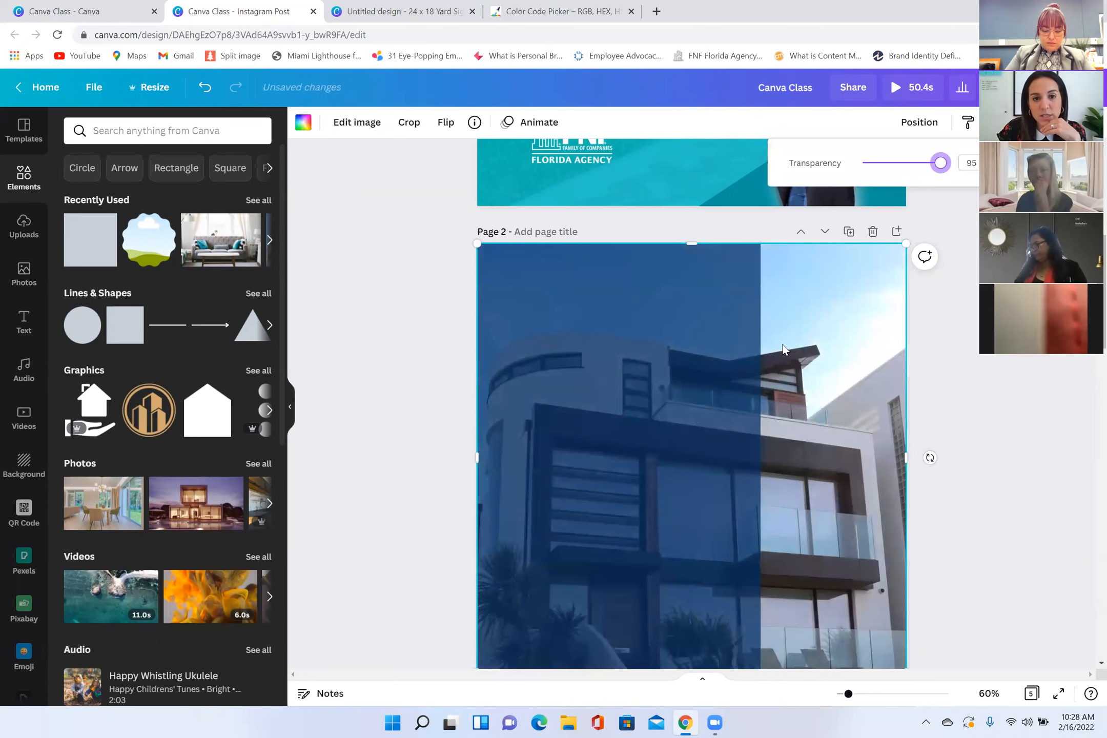
{"action": "left_click_drag", "start_coordinate": [728, 367], "coordinate": [918, 367]}
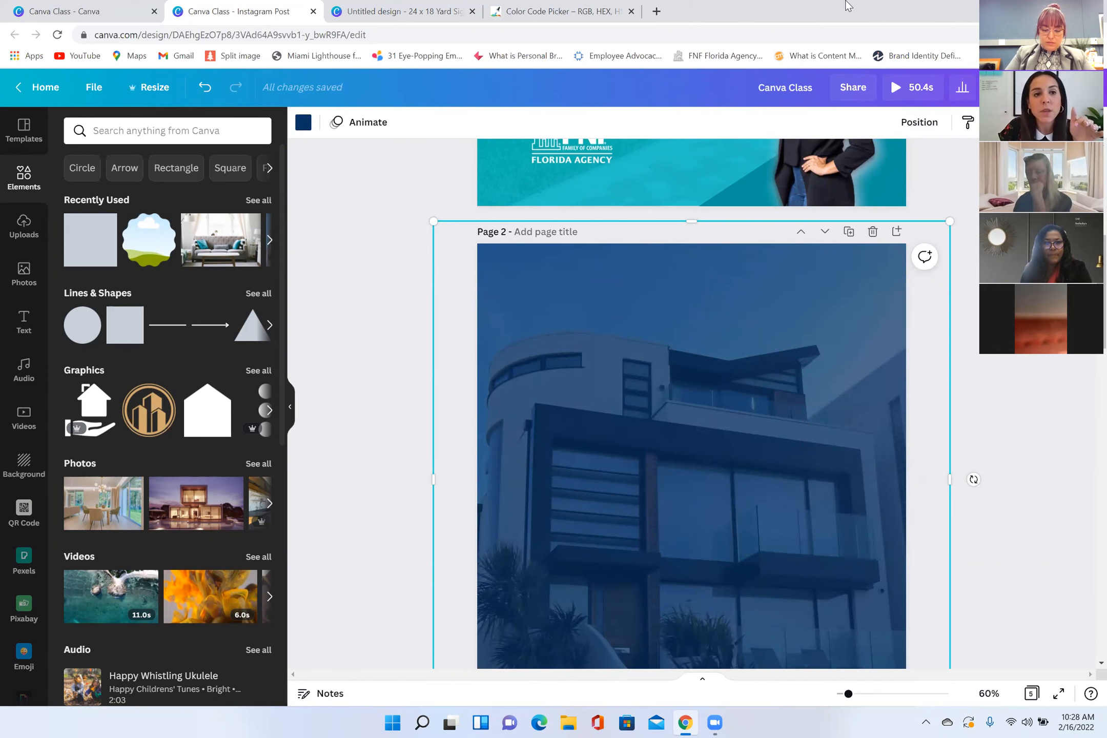
Step: Close the Canva Class folder and the untitled 24 x 18 yard sign design, keeping the Instagram post open
{"action": "left_click", "coordinate": [123, 12]}
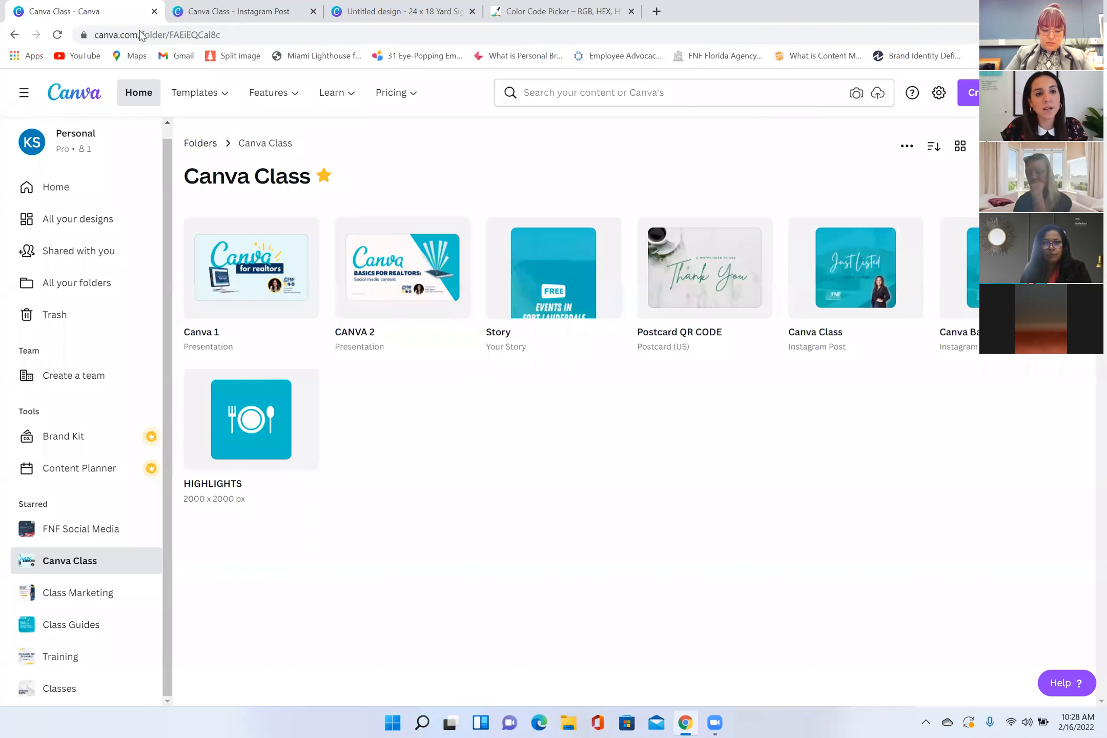
{"action": "left_click", "coordinate": [204, 16]}
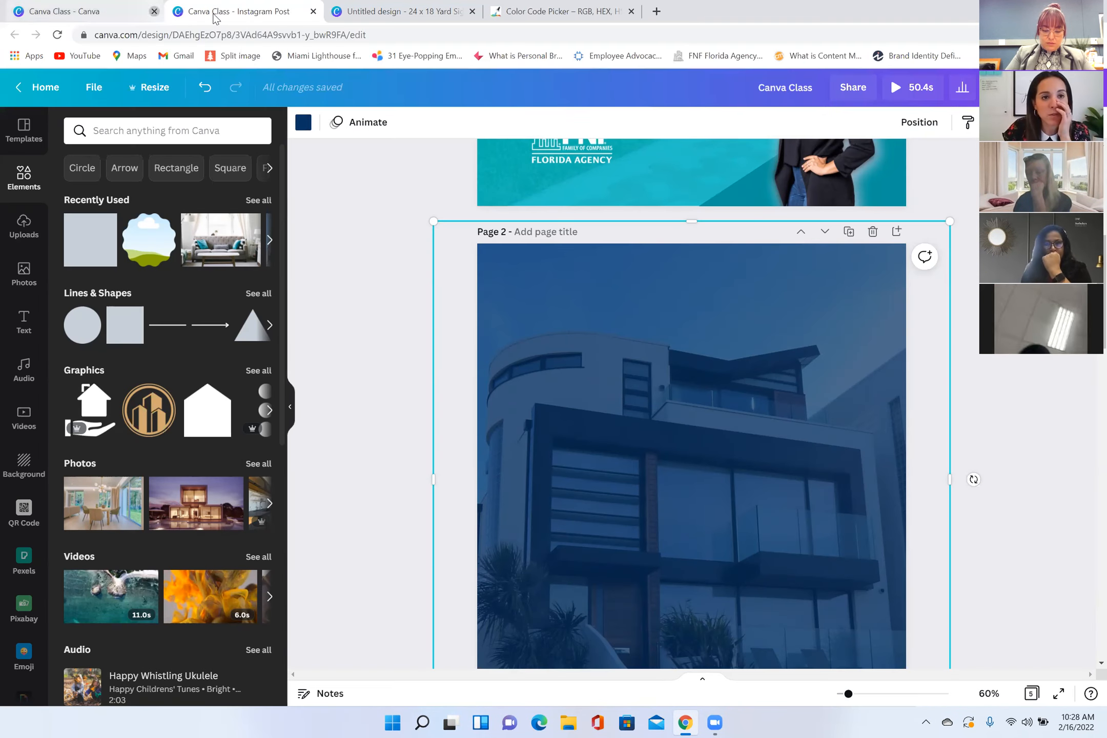
{"action": "left_click", "coordinate": [154, 11]}
{"action": "left_click", "coordinate": [216, 17]}
{"action": "left_click_drag", "start_coordinate": [87, 11], "coordinate": [102, 11]}
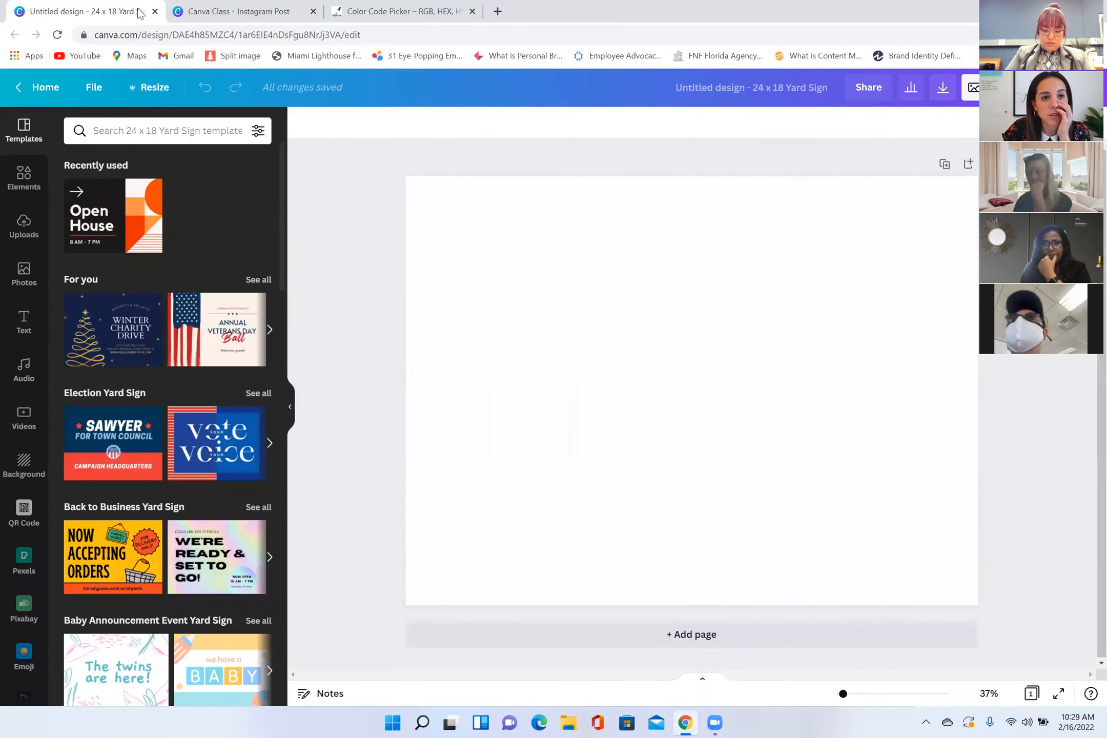
{"action": "left_click", "coordinate": [153, 11]}
Step: Switch to the Color Code Picker website and examine its Image Color Picker and Image Color Scheme sections
{"action": "left_click", "coordinate": [226, 16]}
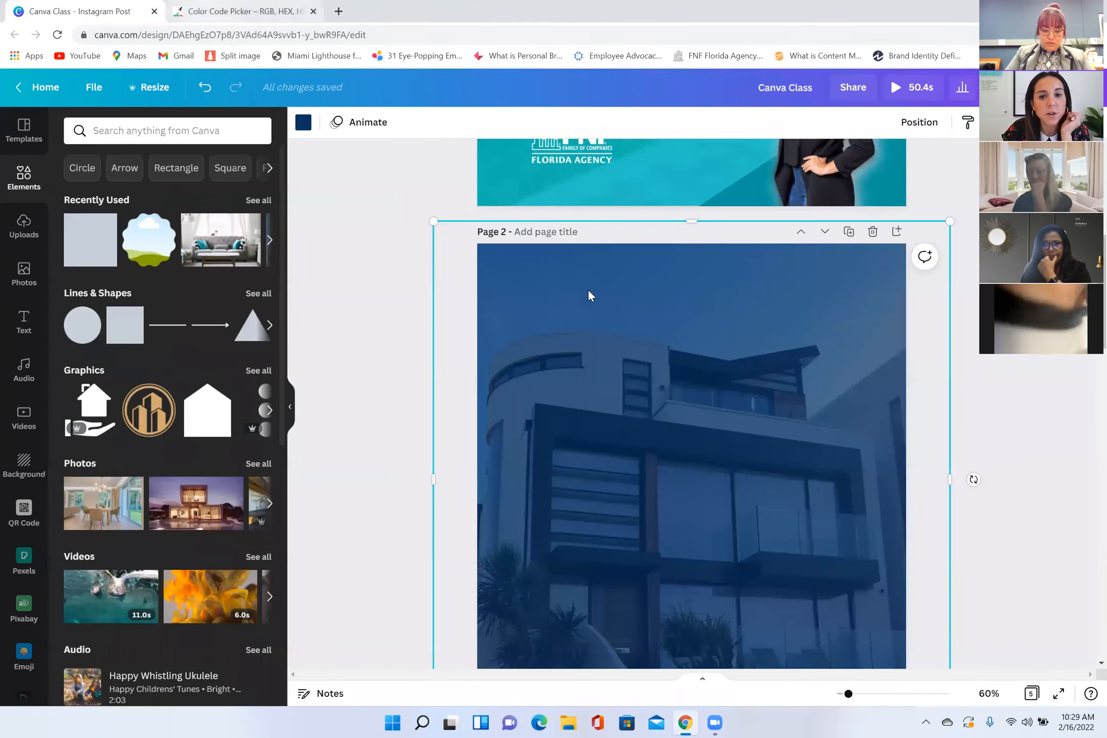
{"action": "scroll", "coordinate": [562, 371], "scroll_direction": "up", "scroll_amount": 1}
{"action": "scroll", "coordinate": [562, 371], "scroll_direction": "up", "scroll_amount": 3}
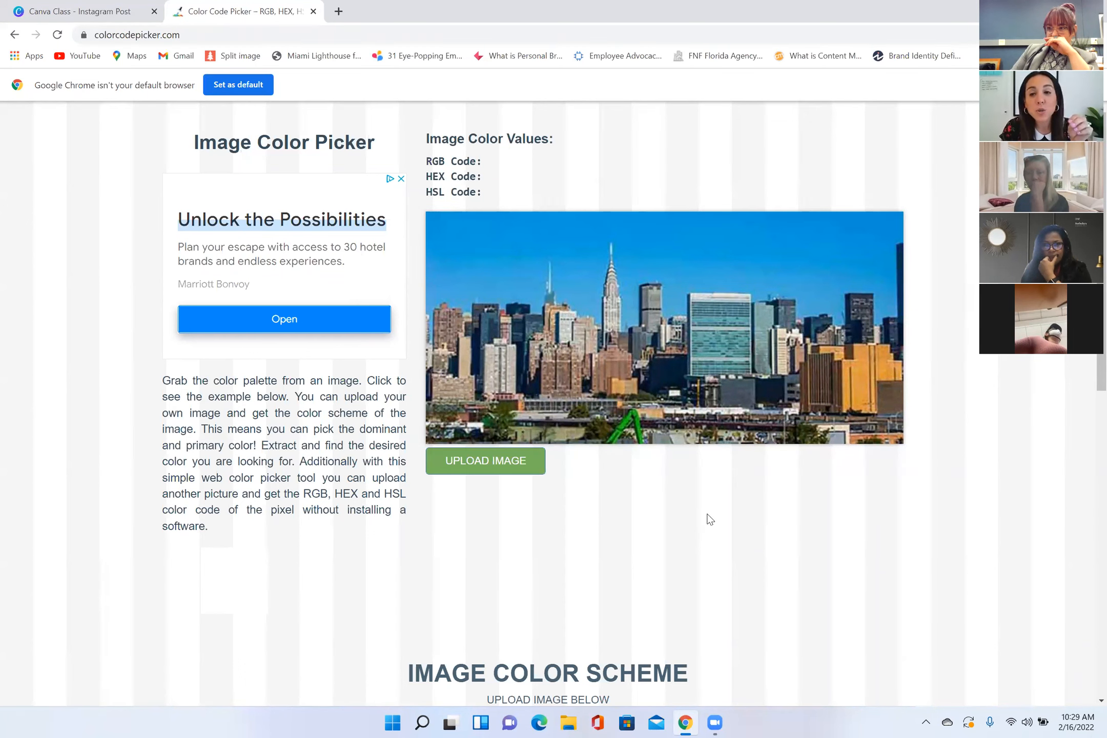
{"action": "scroll", "coordinate": [704, 523], "scroll_direction": "down", "scroll_amount": 1}
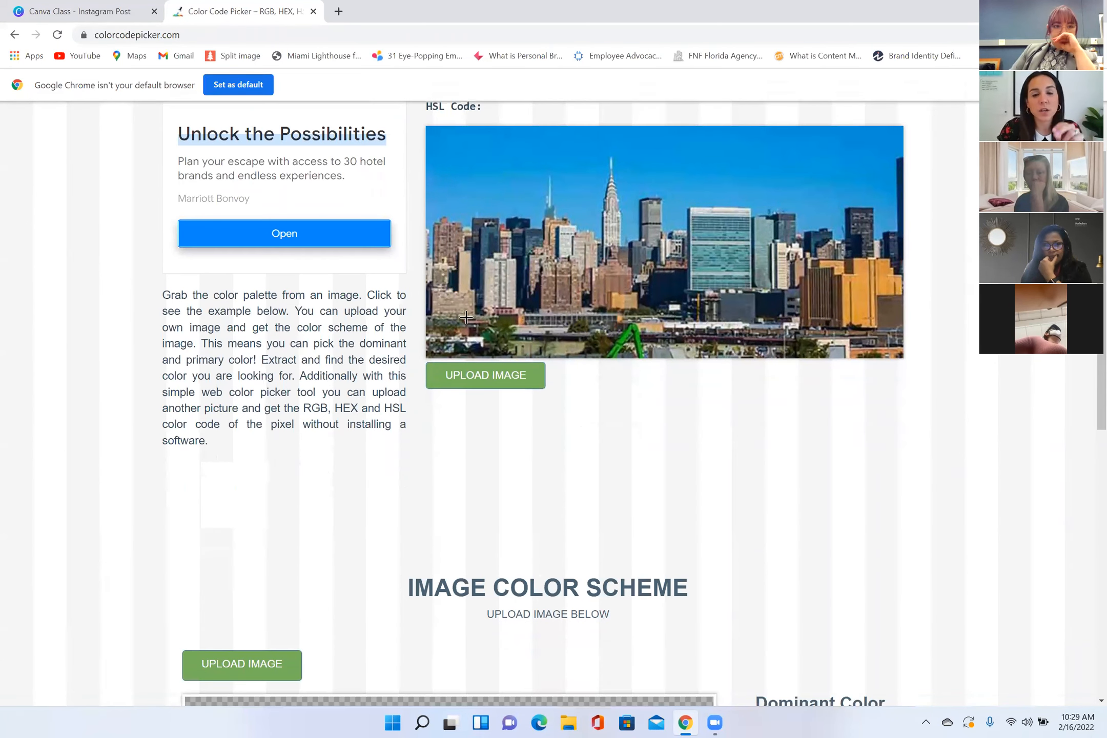
Step: Sample the orange building's color from the skyline photo in the Image Color Picker section
{"action": "scroll", "coordinate": [445, 274], "scroll_direction": "up", "scroll_amount": 1}
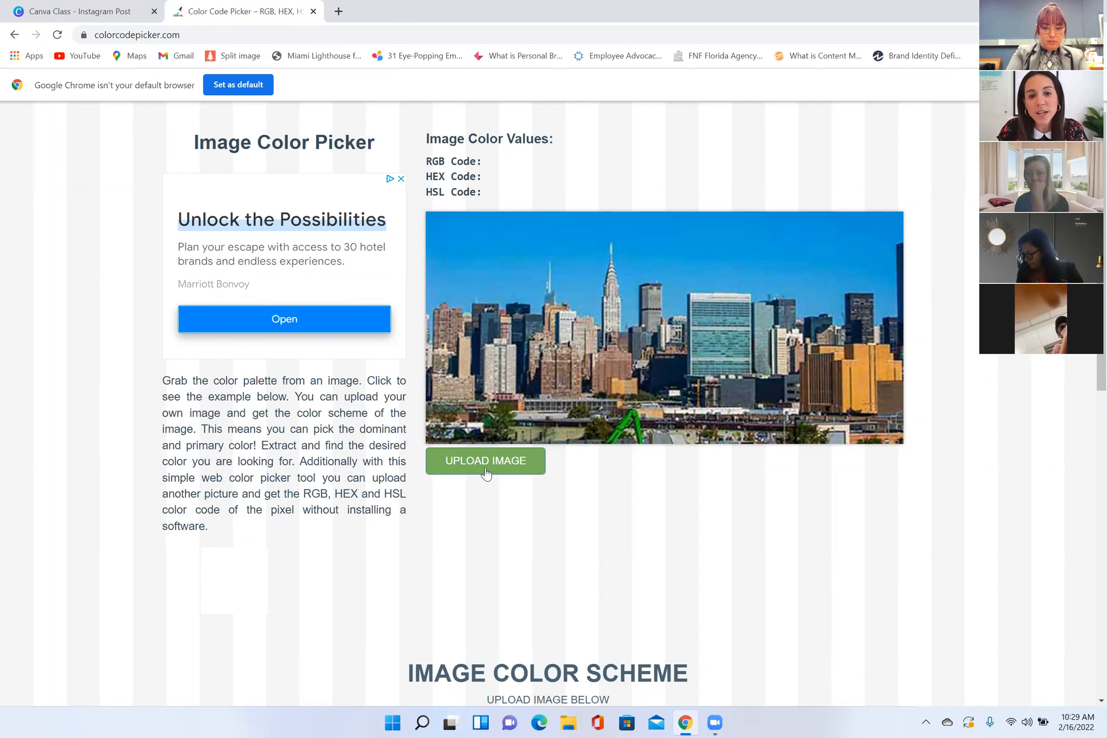
{"action": "left_click", "coordinate": [846, 384]}
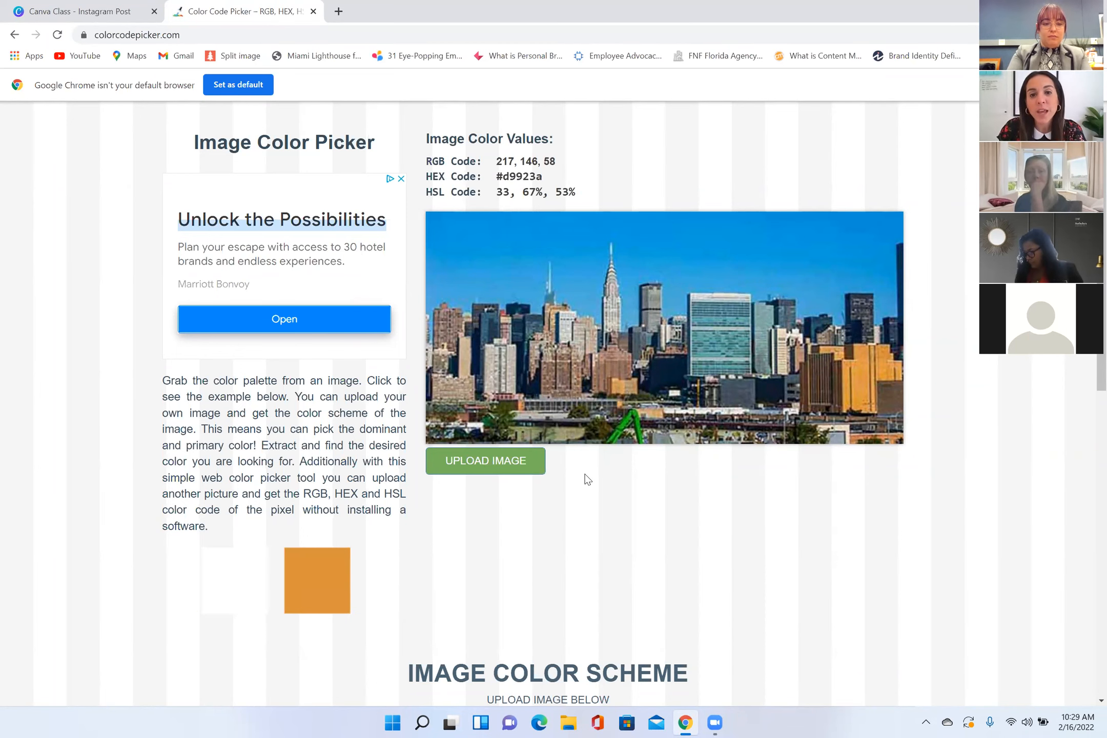
Step: Upload Tiffany logo.jpg from the Desktop to the Image Color Scheme section
{"action": "scroll", "coordinate": [540, 420], "scroll_direction": "down", "scroll_amount": 5}
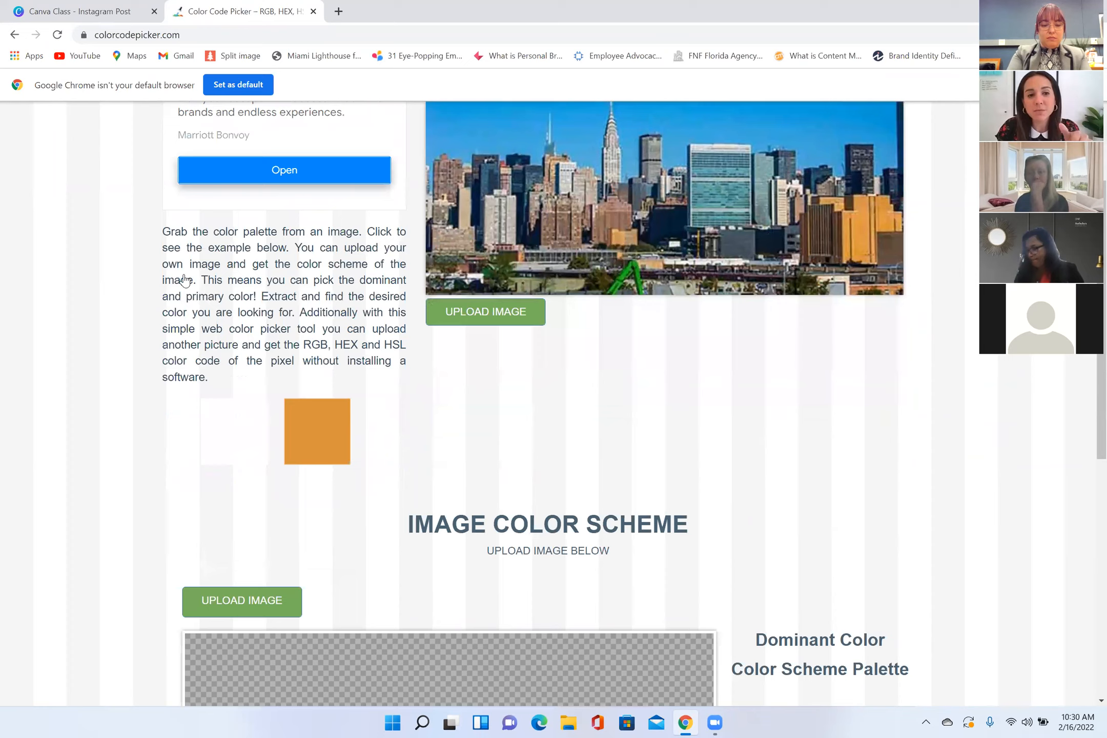
{"action": "scroll", "coordinate": [242, 285], "scroll_direction": "down", "scroll_amount": 3}
{"action": "left_click", "coordinate": [242, 285]}
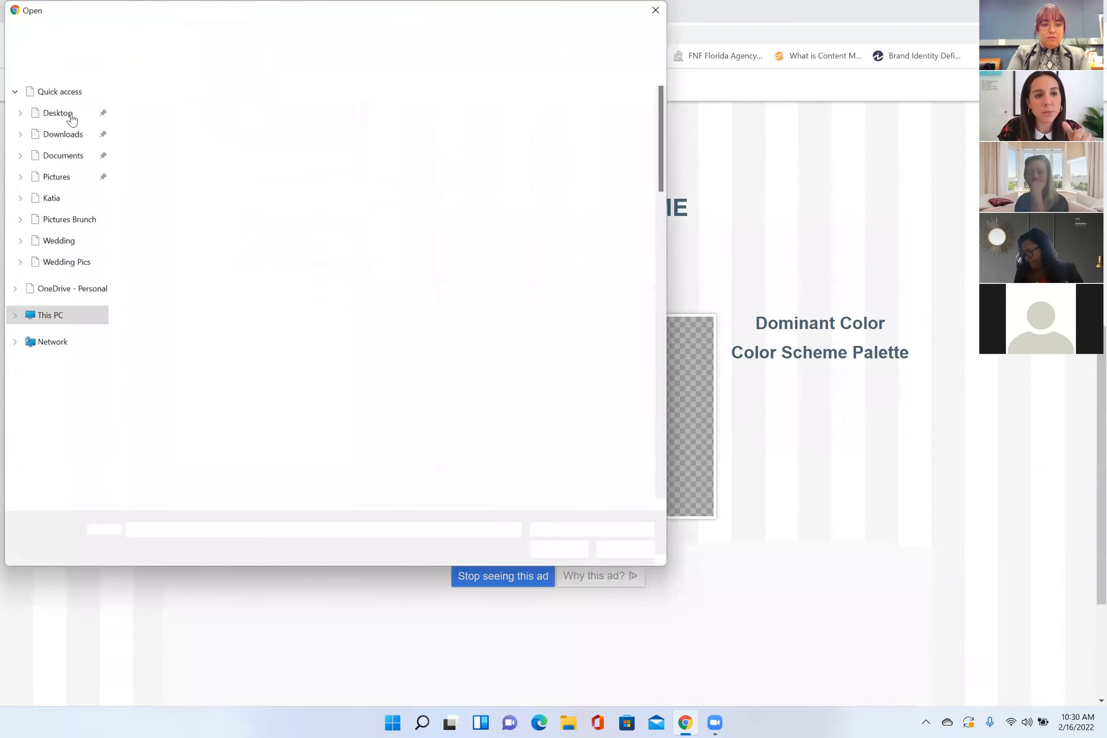
{"action": "scroll", "coordinate": [464, 341], "scroll_direction": "down", "scroll_amount": 10}
{"action": "scroll", "coordinate": [469, 359], "scroll_direction": "down", "scroll_amount": 10}
{"action": "scroll", "coordinate": [469, 358], "scroll_direction": "up", "scroll_amount": 9}
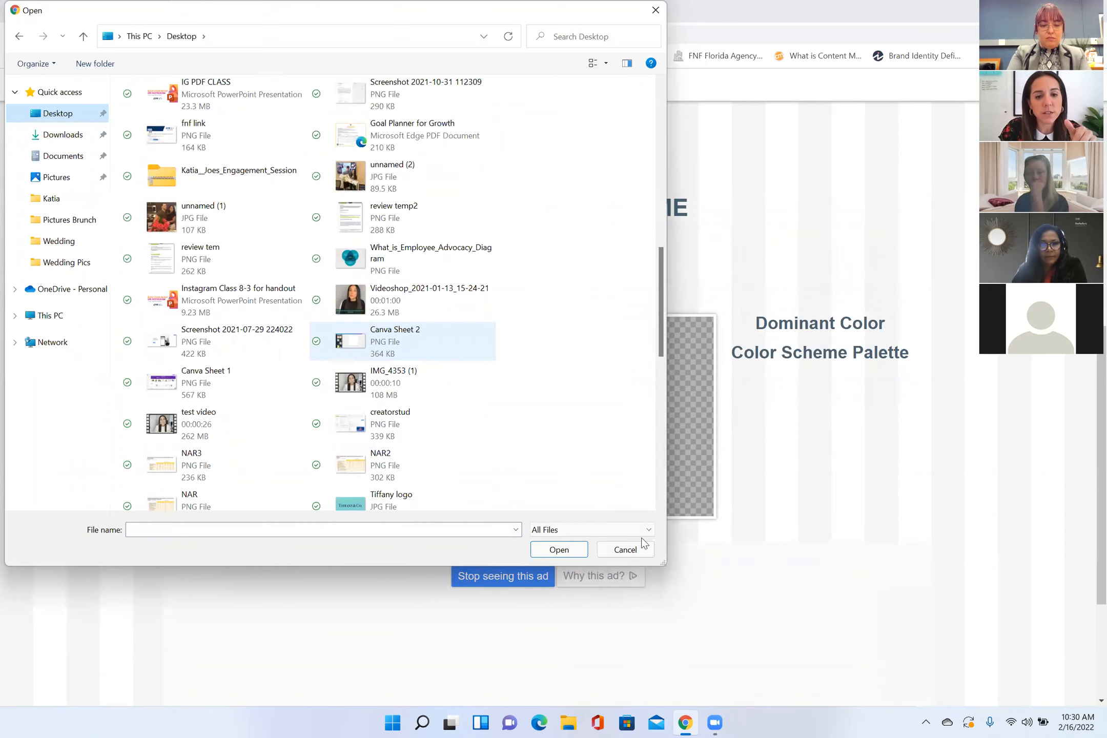
{"action": "key", "text": "Down"}
{"action": "key", "text": "Down"}
{"action": "key", "text": "Down"}
{"action": "key", "text": "Down"}
{"action": "key", "text": "Return"}
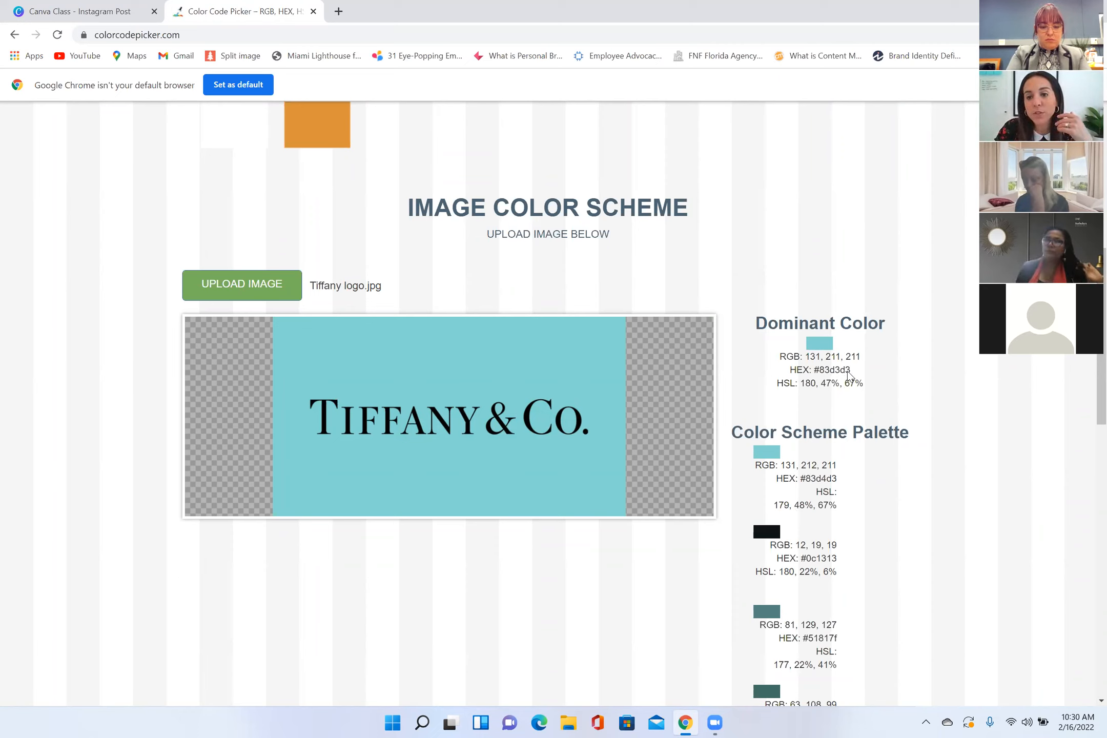
Step: Copy the dominant color's HEX value 83d3d3, without the hash sign
{"action": "left_click_drag", "start_coordinate": [850, 370], "coordinate": [819, 370]}
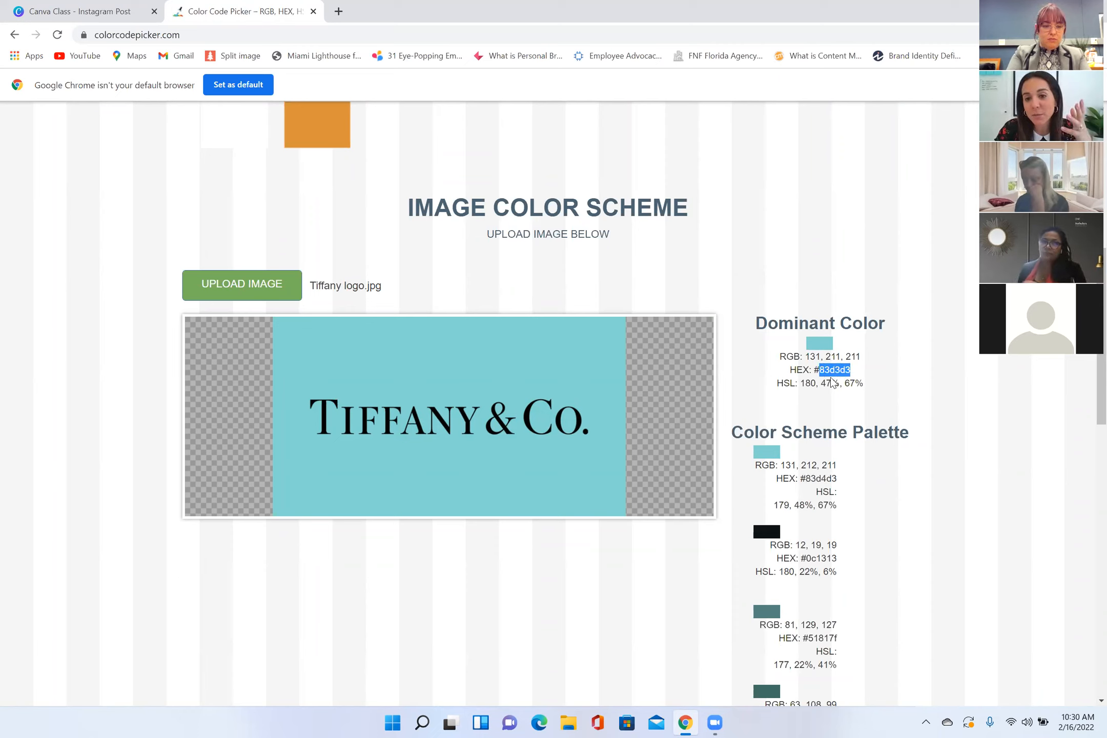
{"action": "right_click", "coordinate": [831, 375]}
{"action": "left_click", "coordinate": [866, 389]}
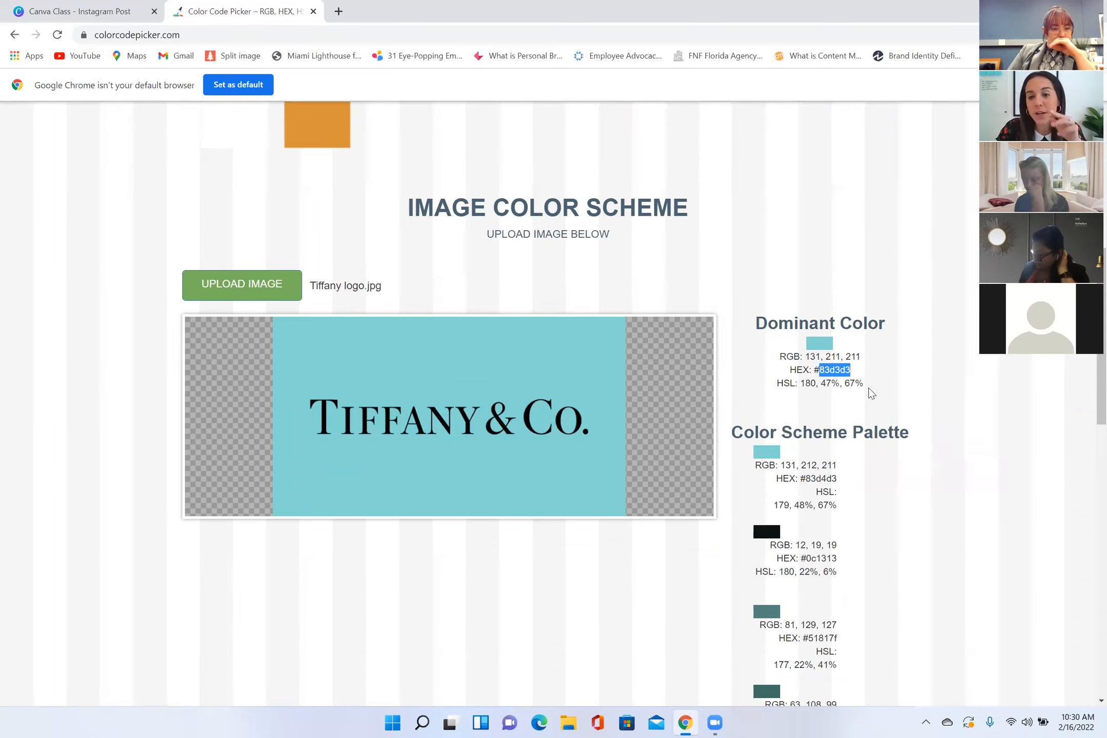
Step: Switch to the Canva Instagram post and recolor the navy square on page 2 with the copied code 83d3d3
{"action": "left_click", "coordinate": [110, 18]}
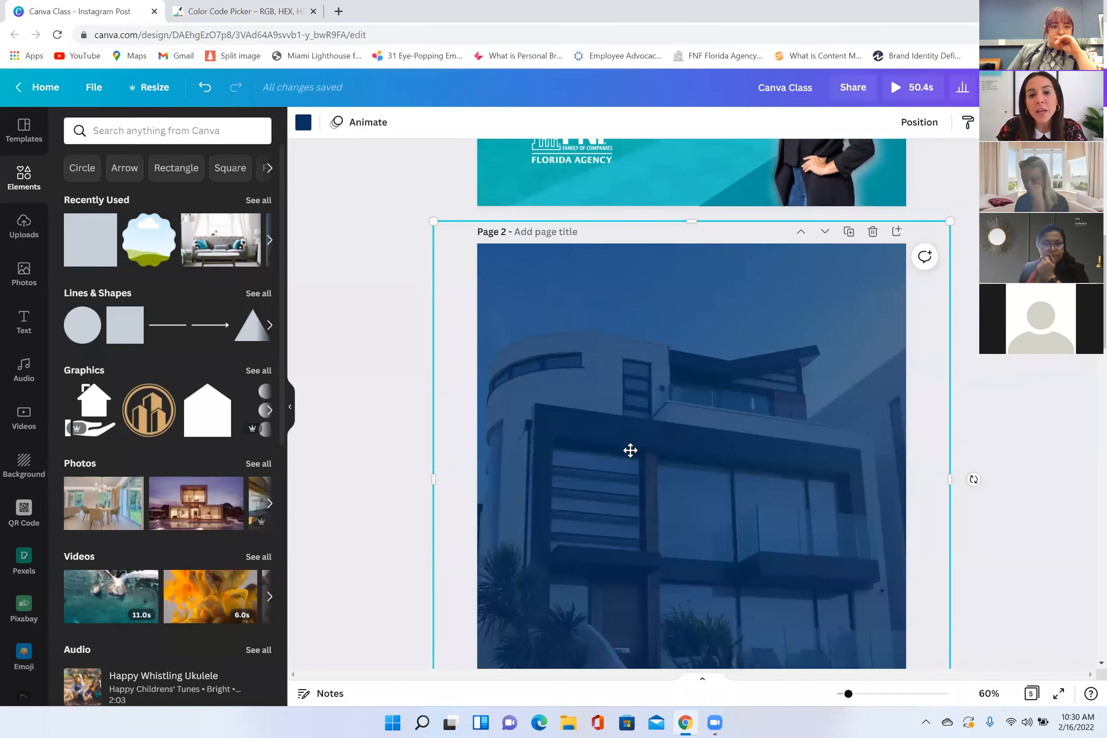
{"action": "left_click_drag", "start_coordinate": [621, 391], "coordinate": [639, 451]}
{"action": "scroll", "coordinate": [640, 451], "scroll_direction": "down", "scroll_amount": 2}
{"action": "scroll", "coordinate": [639, 451], "scroll_direction": "up", "scroll_amount": 1}
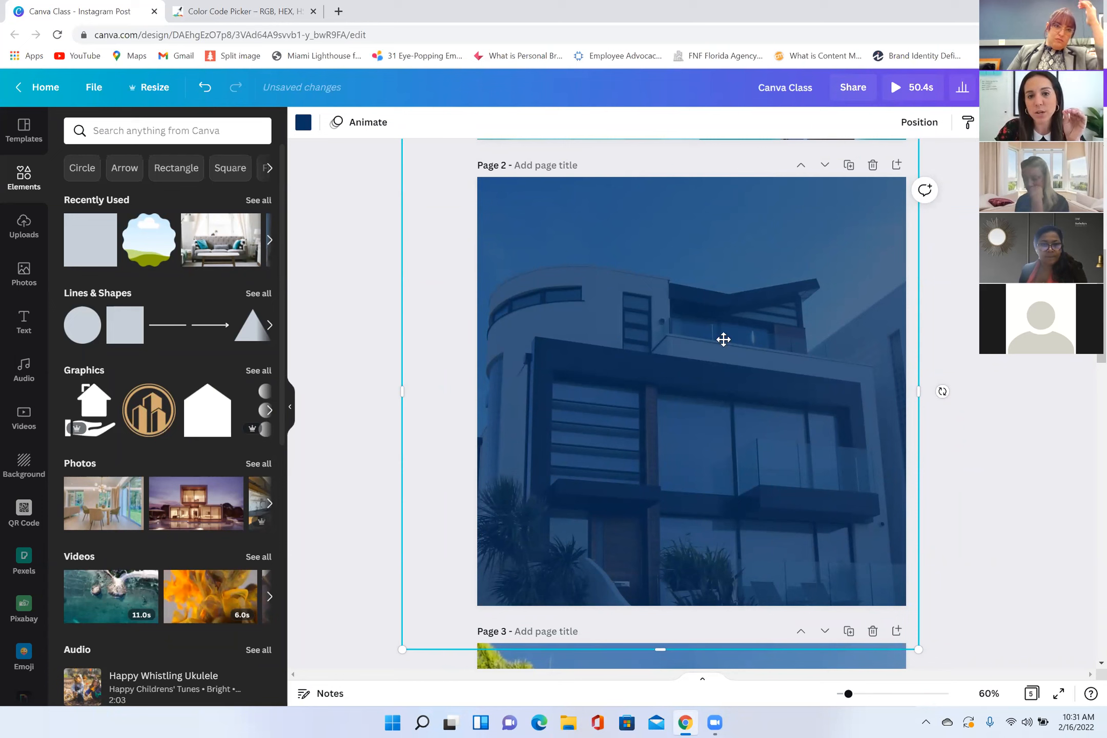
{"action": "mouse_move", "coordinate": [632, 330]}
{"action": "left_mouse_down"}
{"action": "mouse_move", "coordinate": [697, 336]}
{"action": "mouse_move", "coordinate": [729, 424]}
{"action": "mouse_move", "coordinate": [628, 346]}
{"action": "left_mouse_up"}
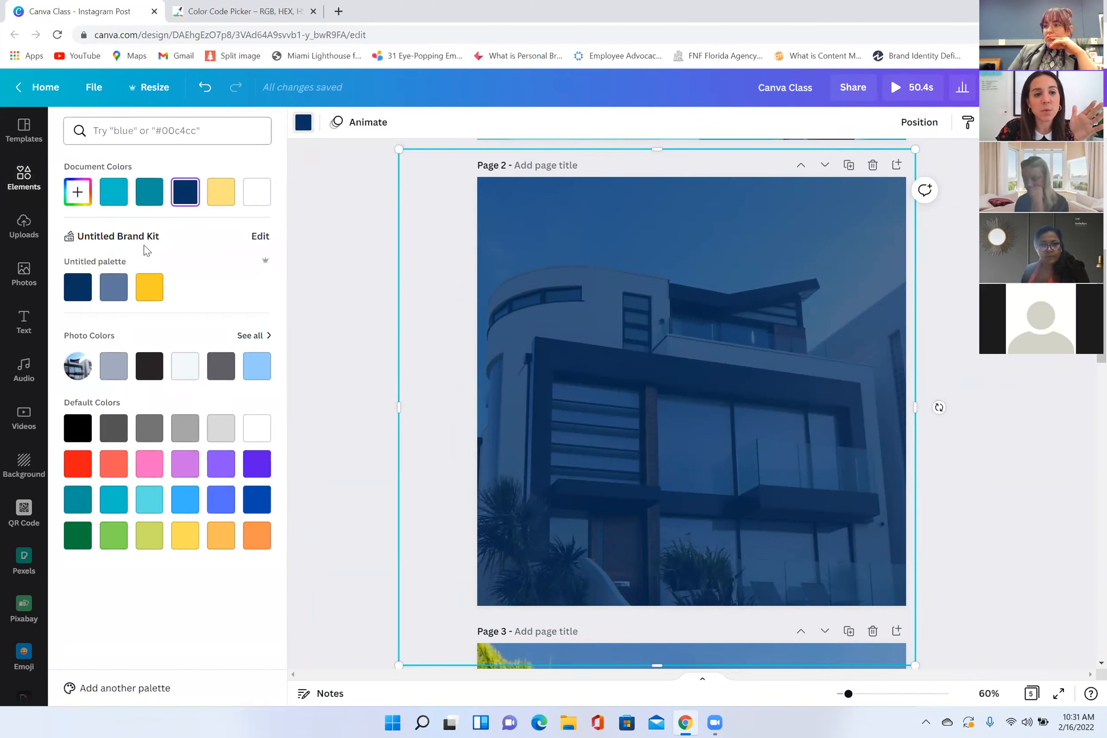
{"action": "right_click", "coordinate": [140, 134]}
{"action": "left_click", "coordinate": [154, 240]}
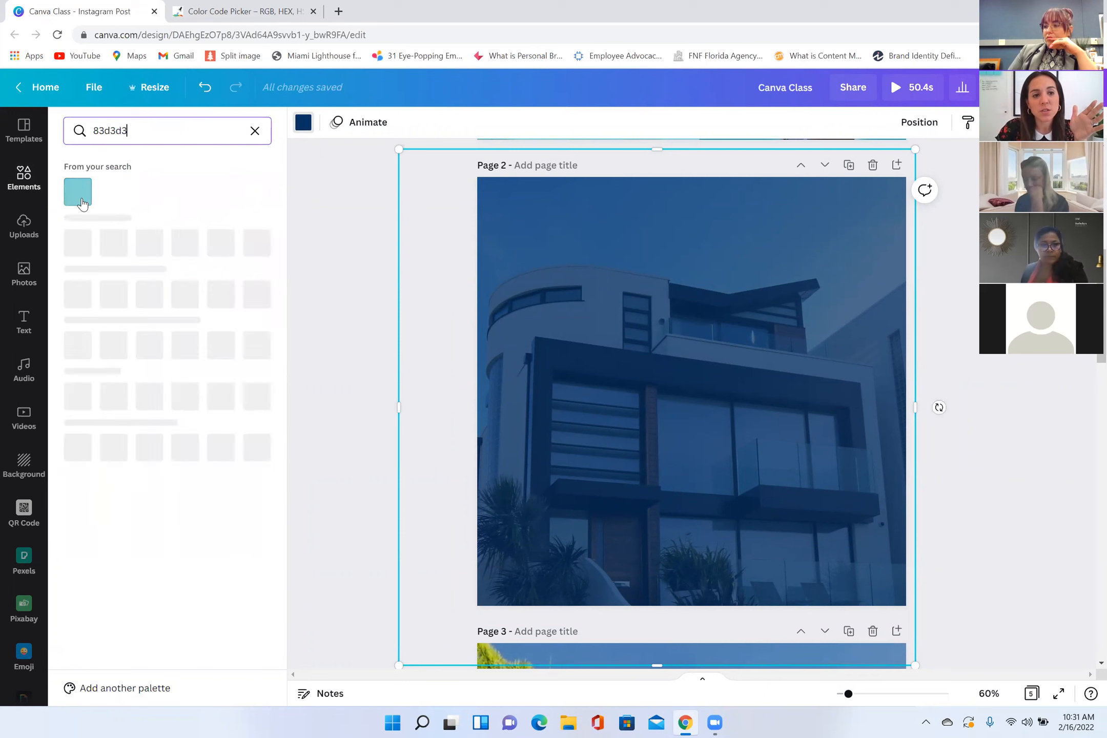
{"action": "left_click", "coordinate": [82, 201]}
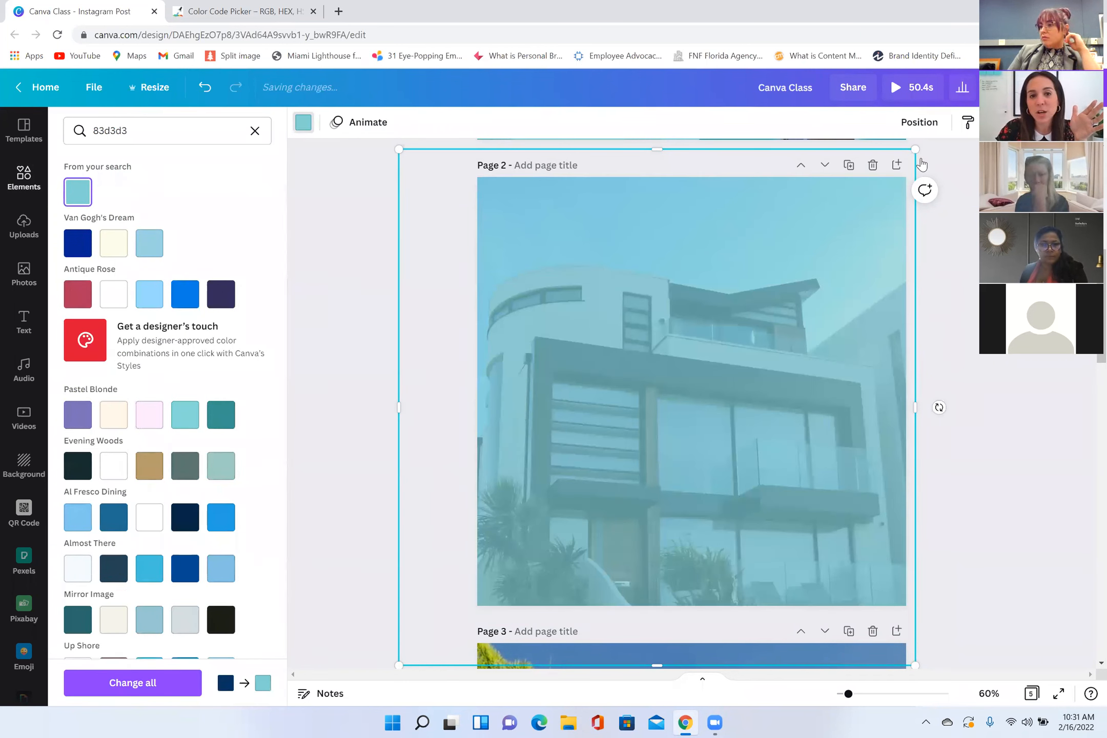
Step: Try the teal square at full opacity, and set its transparency to 80
{"action": "left_click_drag", "start_coordinate": [921, 164], "coordinate": [942, 163]}
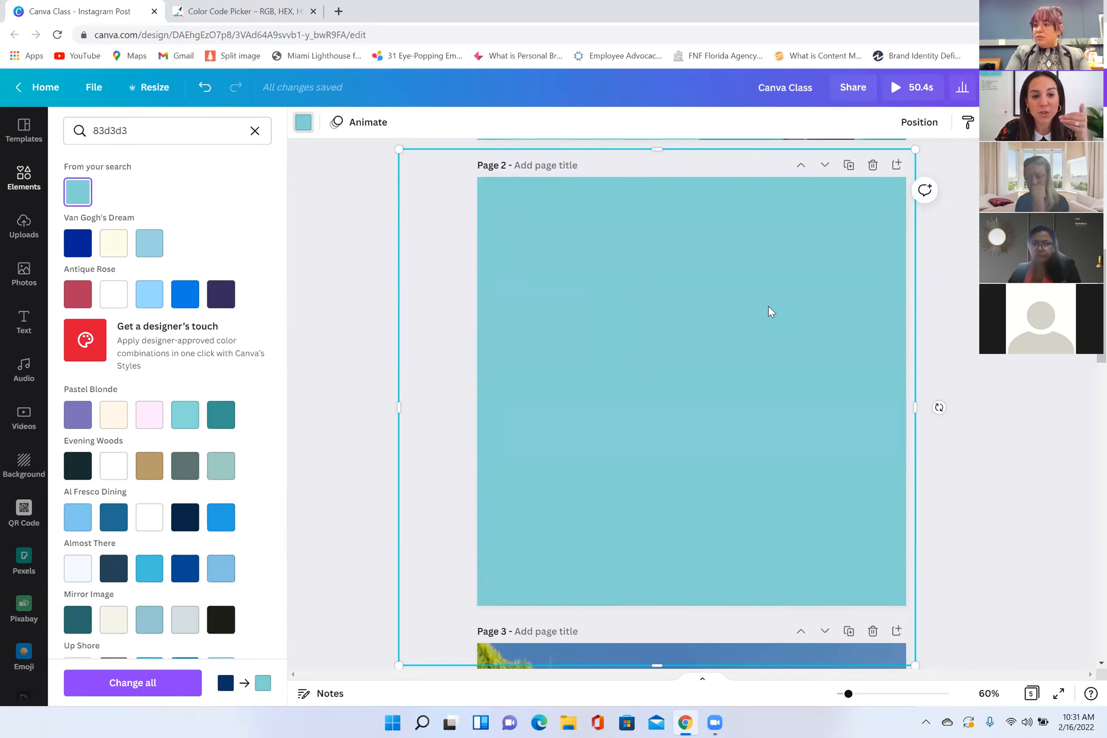
{"action": "left_click", "coordinate": [978, 123]}
{"action": "left_click_drag", "start_coordinate": [938, 164], "coordinate": [929, 168]}
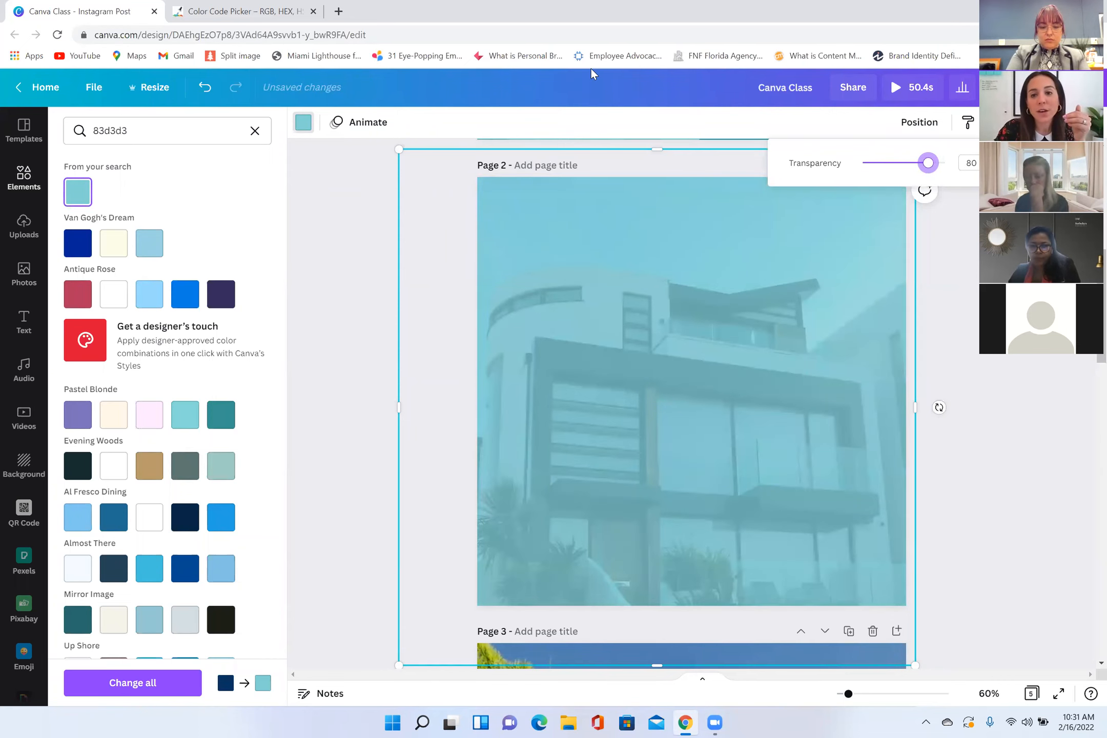
Step: Try duplicating the Just Listed page 1, and undo the duplication
{"action": "scroll", "coordinate": [543, 385], "scroll_direction": "up", "scroll_amount": 6}
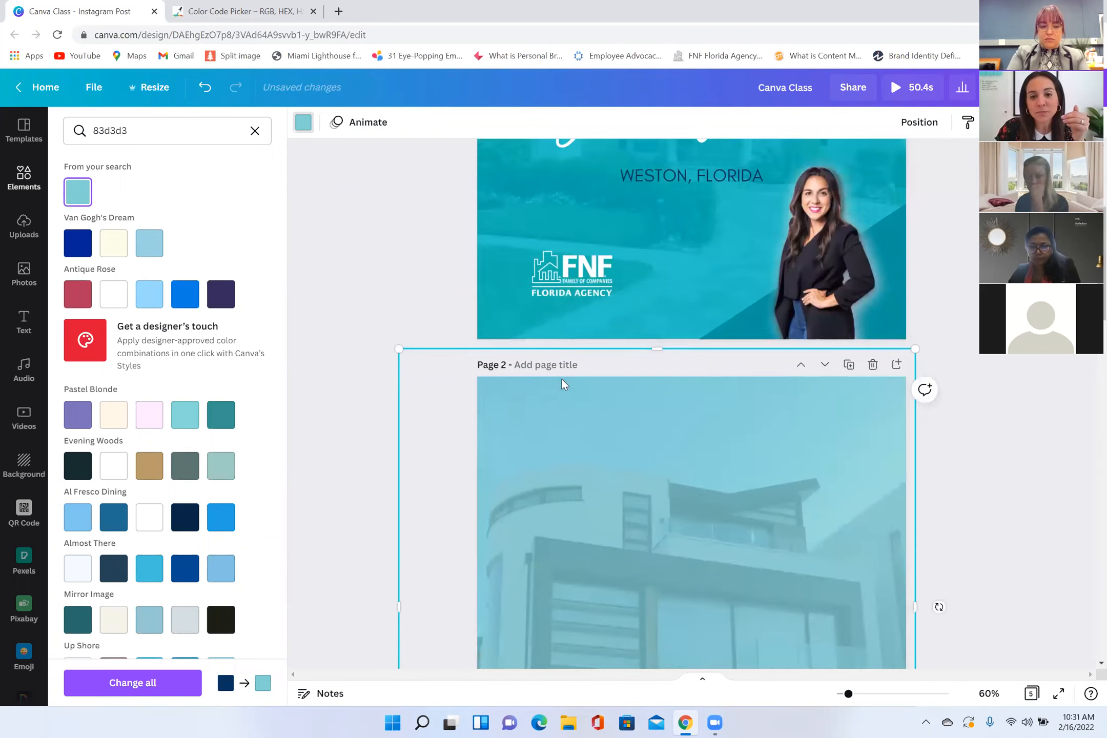
{"action": "scroll", "coordinate": [685, 421], "scroll_direction": "down", "scroll_amount": 3}
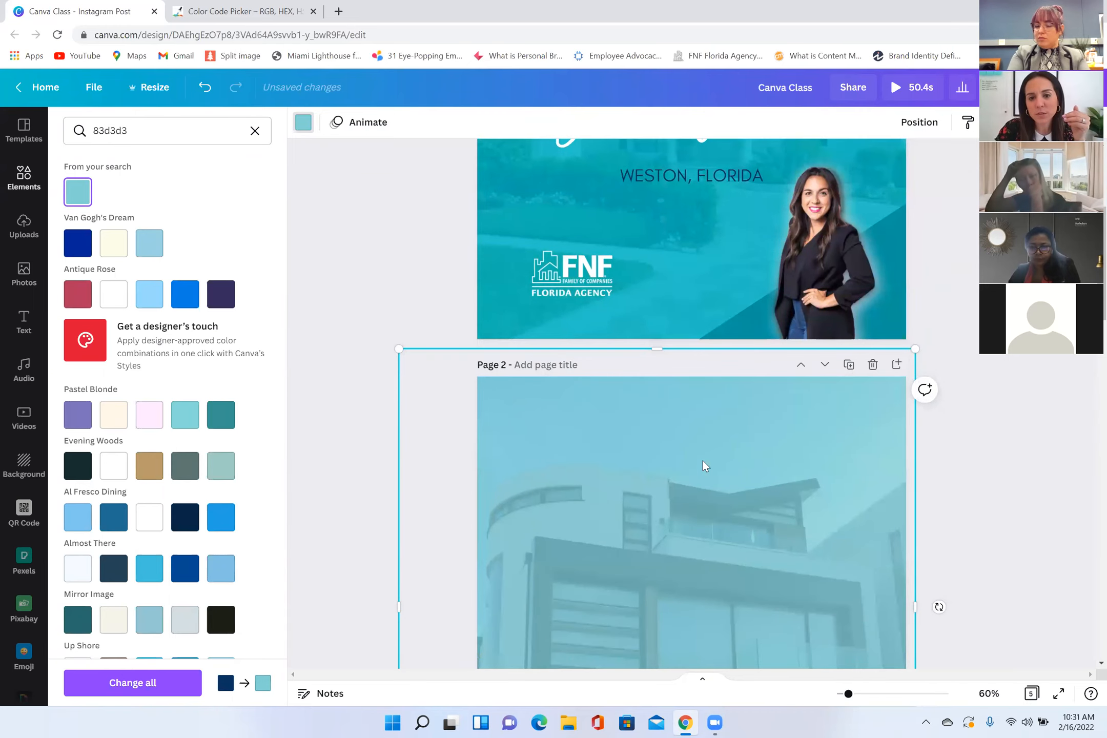
{"action": "scroll", "coordinate": [703, 460], "scroll_direction": "down", "scroll_amount": 2}
{"action": "scroll", "coordinate": [684, 430], "scroll_direction": "up", "scroll_amount": 3}
{"action": "scroll", "coordinate": [698, 354], "scroll_direction": "up", "scroll_amount": 4}
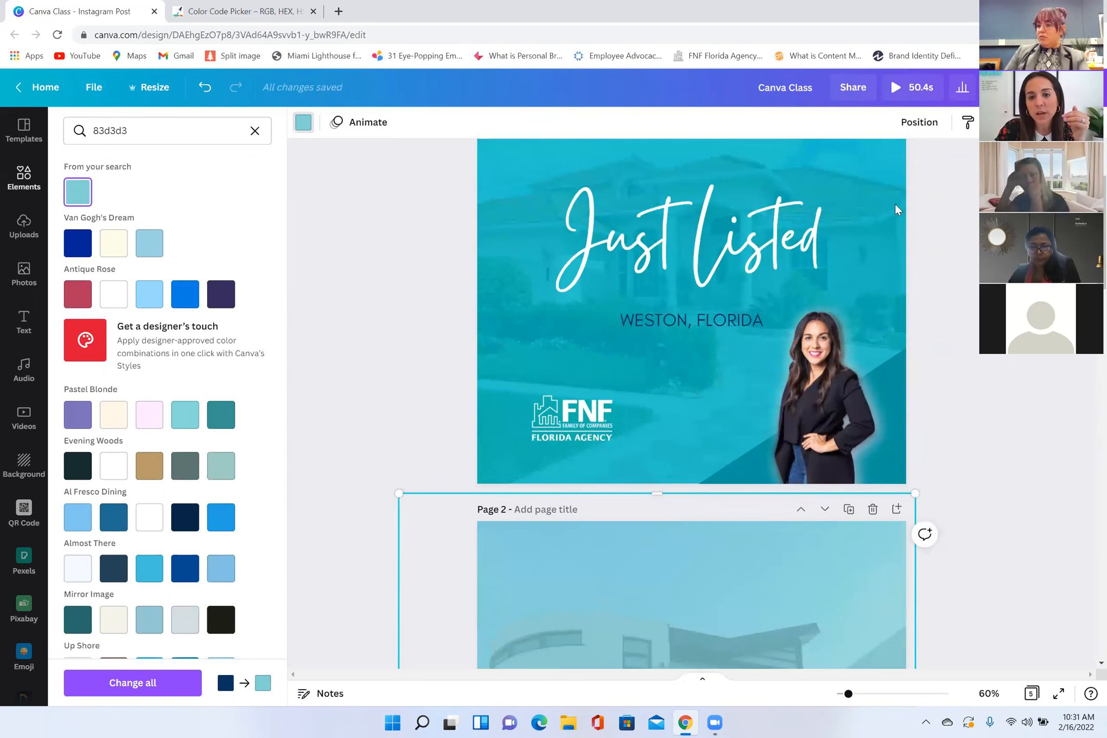
{"action": "left_click", "coordinate": [698, 353]}
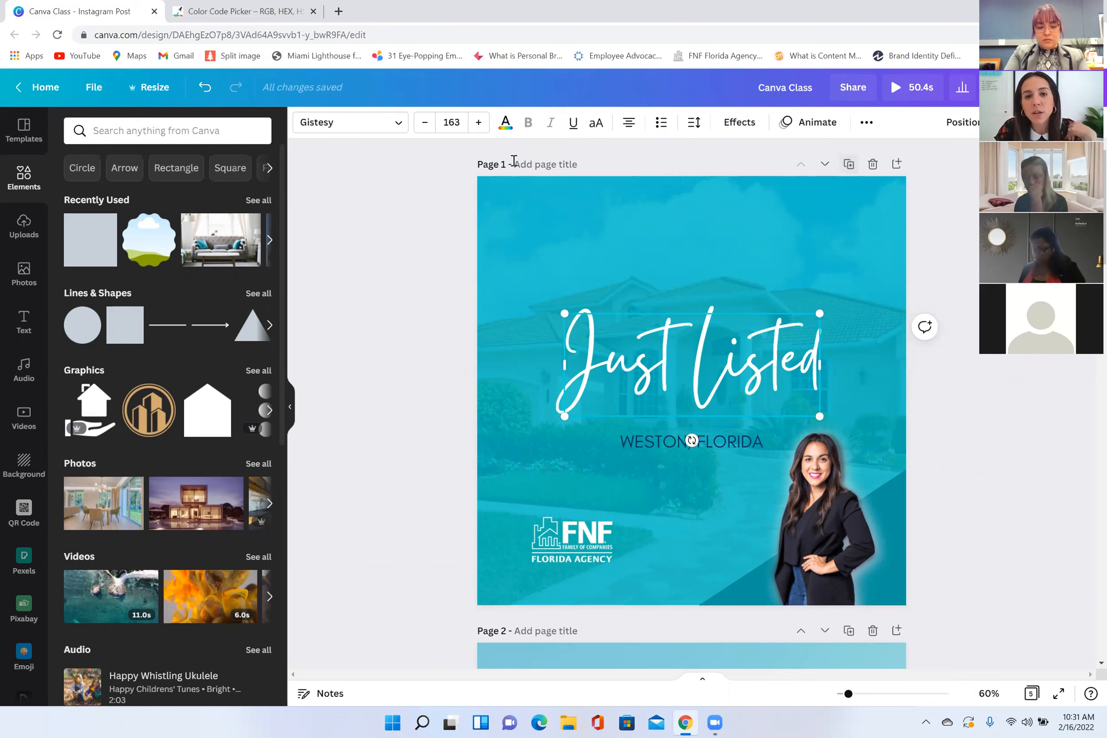
{"action": "left_click", "coordinate": [853, 168]}
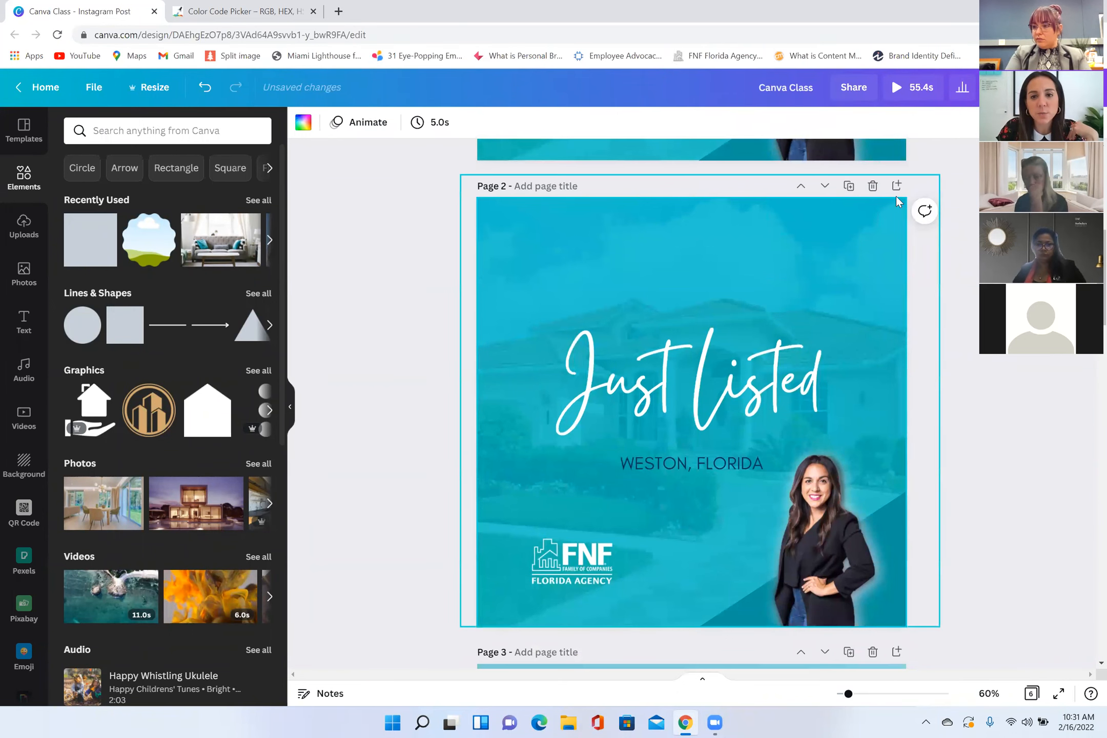
{"action": "key", "text": "ctrl+z"}
Step: Duplicate the "Just Listed" text from page 1 and place the copy in the middle of page 2
{"action": "scroll", "coordinate": [695, 297], "scroll_direction": "up", "scroll_amount": 4}
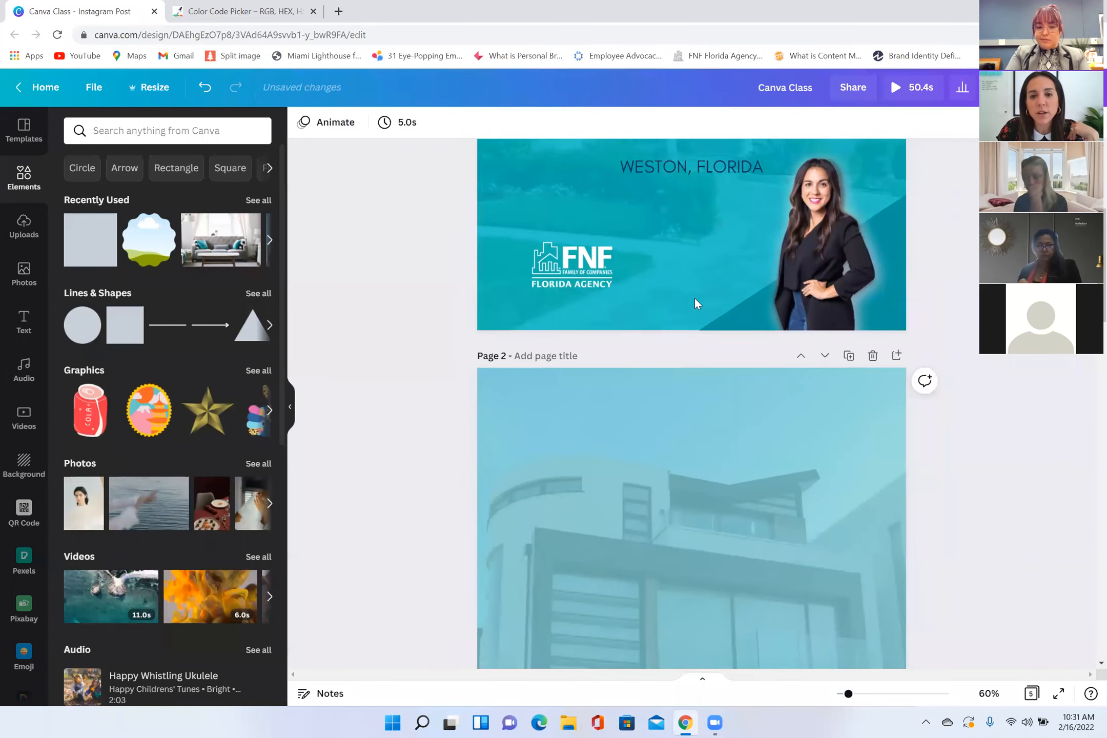
{"action": "scroll", "coordinate": [702, 298], "scroll_direction": "up", "scroll_amount": 3}
{"action": "left_click", "coordinate": [705, 301]}
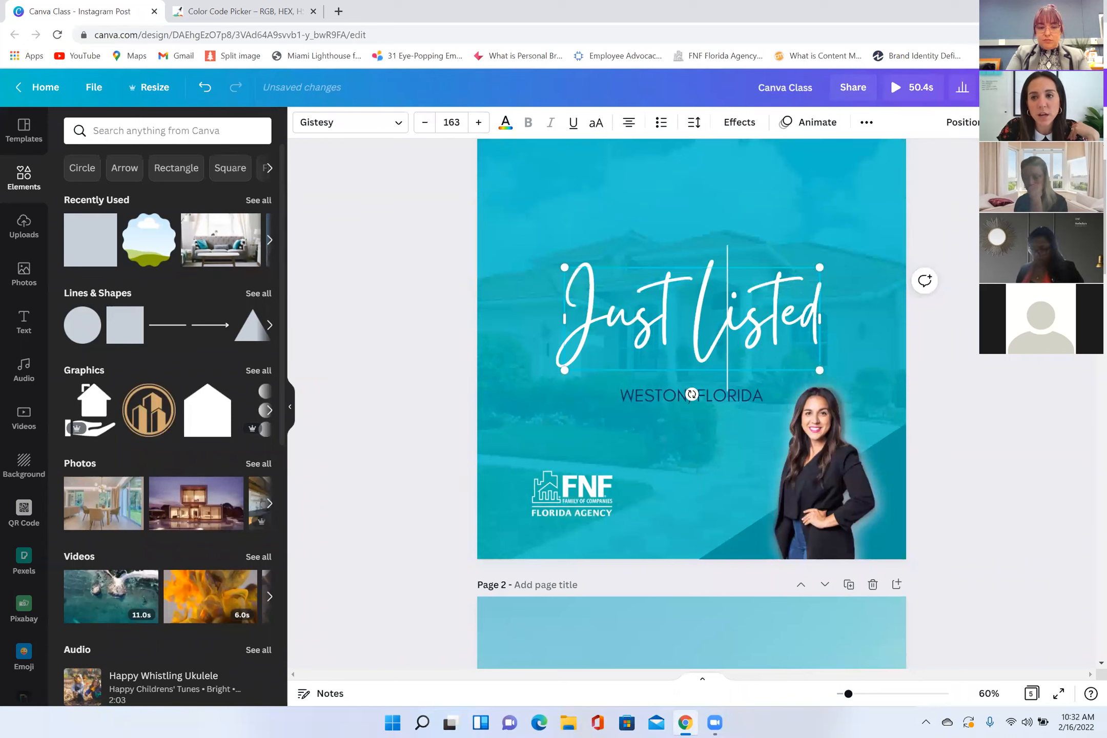
{"action": "double_click", "coordinate": [774, 299]}
{"action": "key", "text": "Escape"}
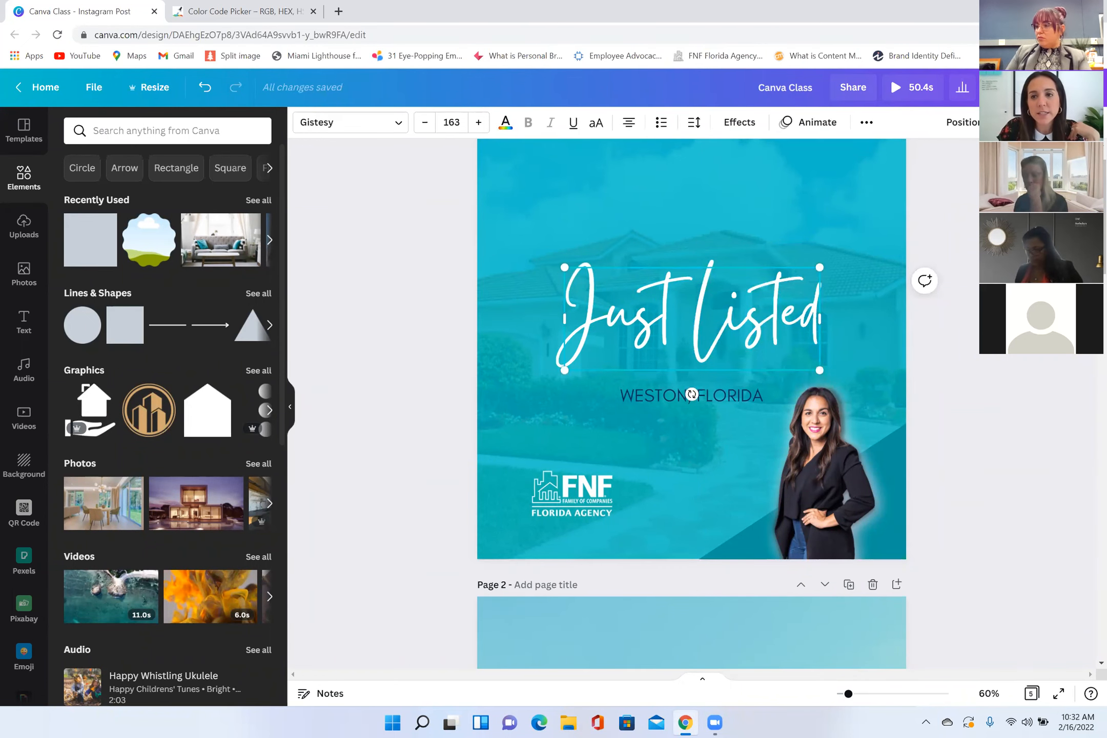
{"action": "key", "text": "ctrl+d"}
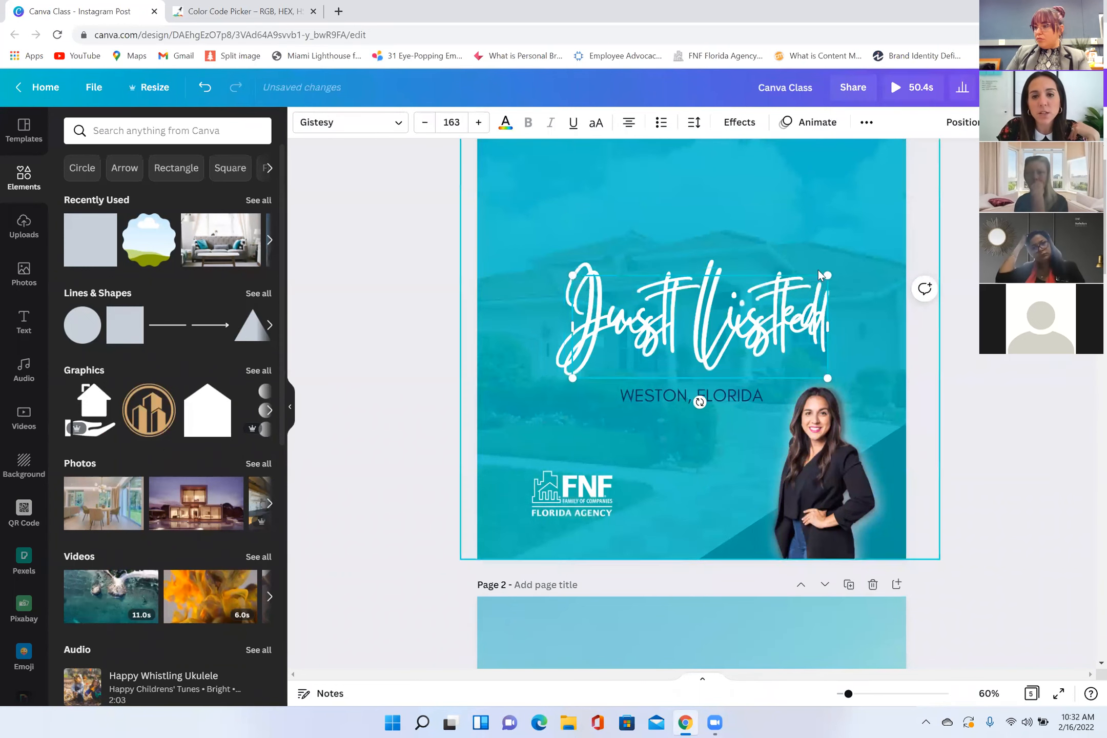
{"action": "scroll", "coordinate": [787, 413], "scroll_direction": "down", "scroll_amount": 5}
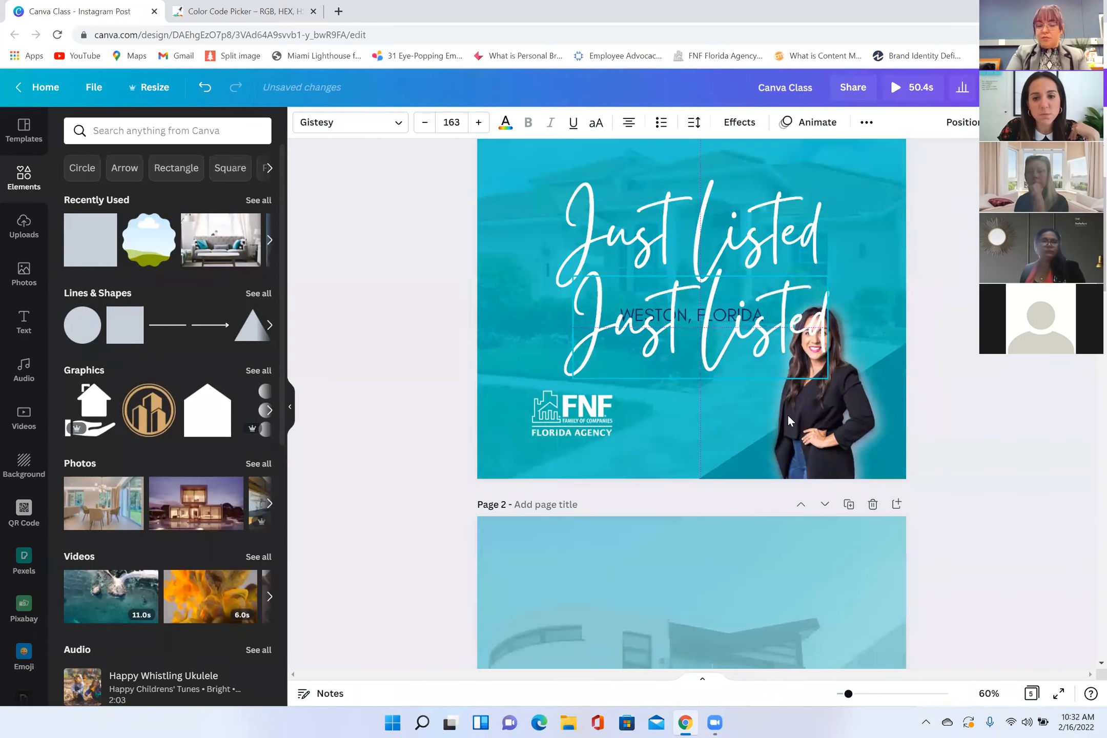
{"action": "key", "text": "ctrl+v"}
{"action": "scroll", "coordinate": [740, 359], "scroll_direction": "down", "scroll_amount": 3}
{"action": "left_click_drag", "start_coordinate": [732, 318], "coordinate": [705, 432]}
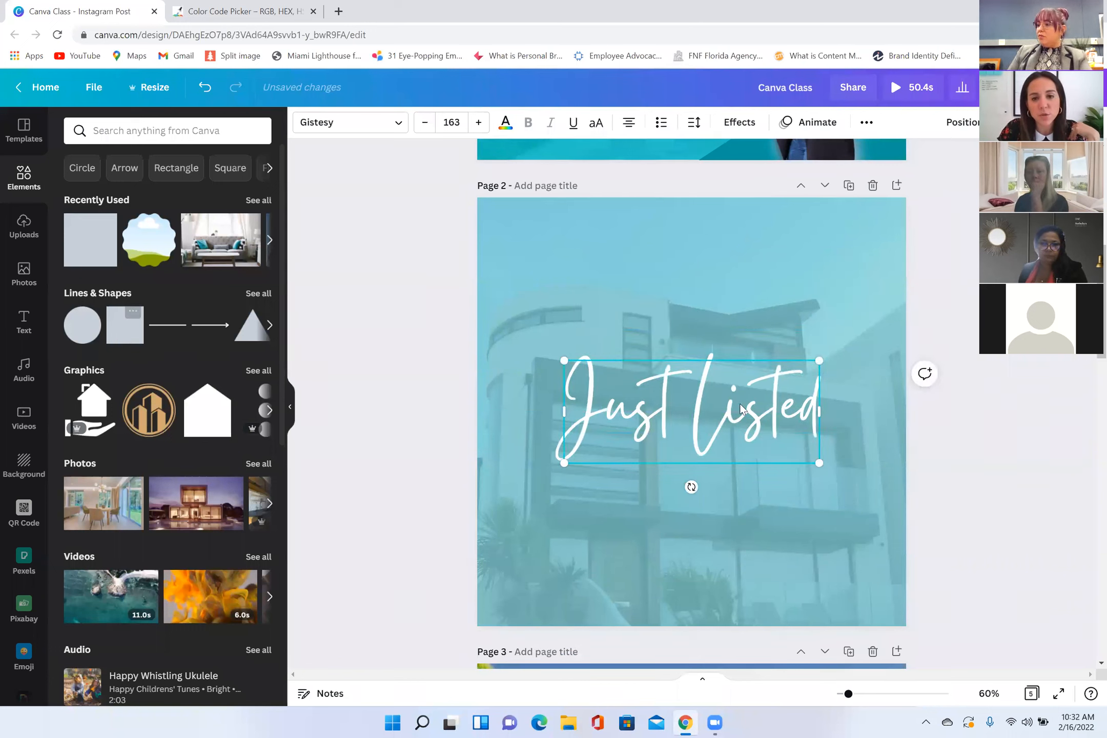
Step: Nudge the page 2 "Just Listed" text slightly up, and slide the teal square right to uncover the house photo's left strip
{"action": "left_click_drag", "start_coordinate": [741, 409], "coordinate": [742, 398]}
{"action": "left_click", "coordinate": [661, 271]}
{"action": "left_click_drag", "start_coordinate": [627, 282], "coordinate": [718, 280]}
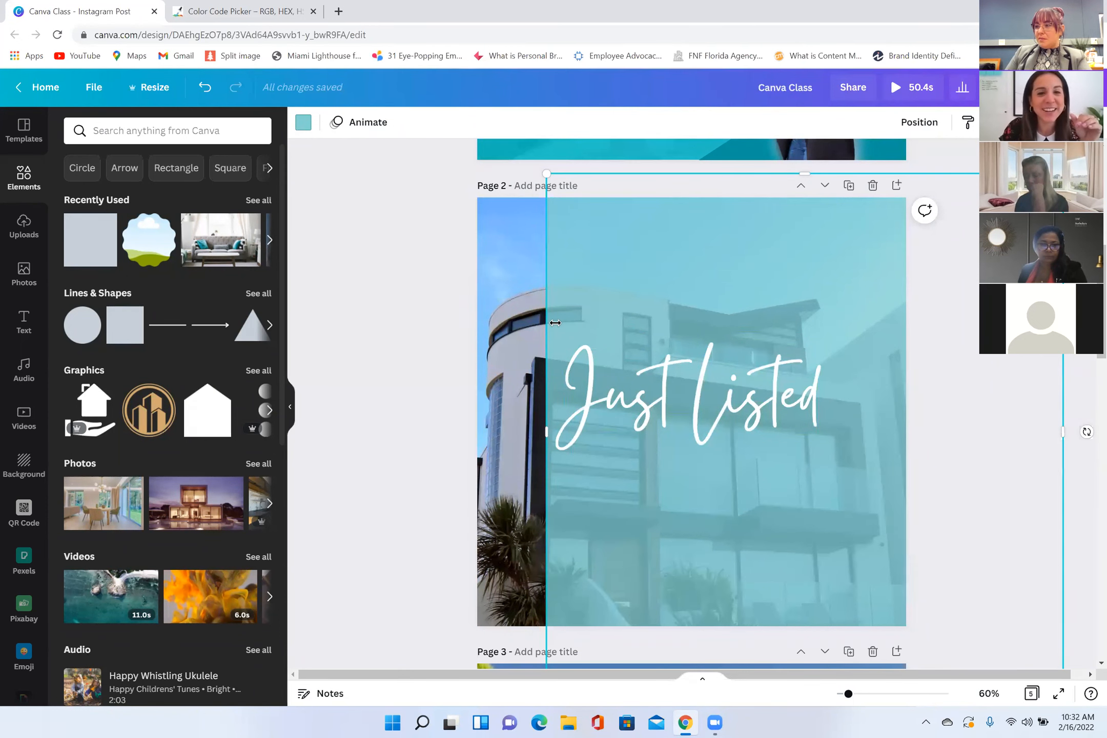
Step: Add the white FNF Florida Agency logo from the uploaded images to page 2
{"action": "left_click", "coordinate": [21, 229]}
{"action": "scroll", "coordinate": [252, 379], "scroll_direction": "down", "scroll_amount": 15}
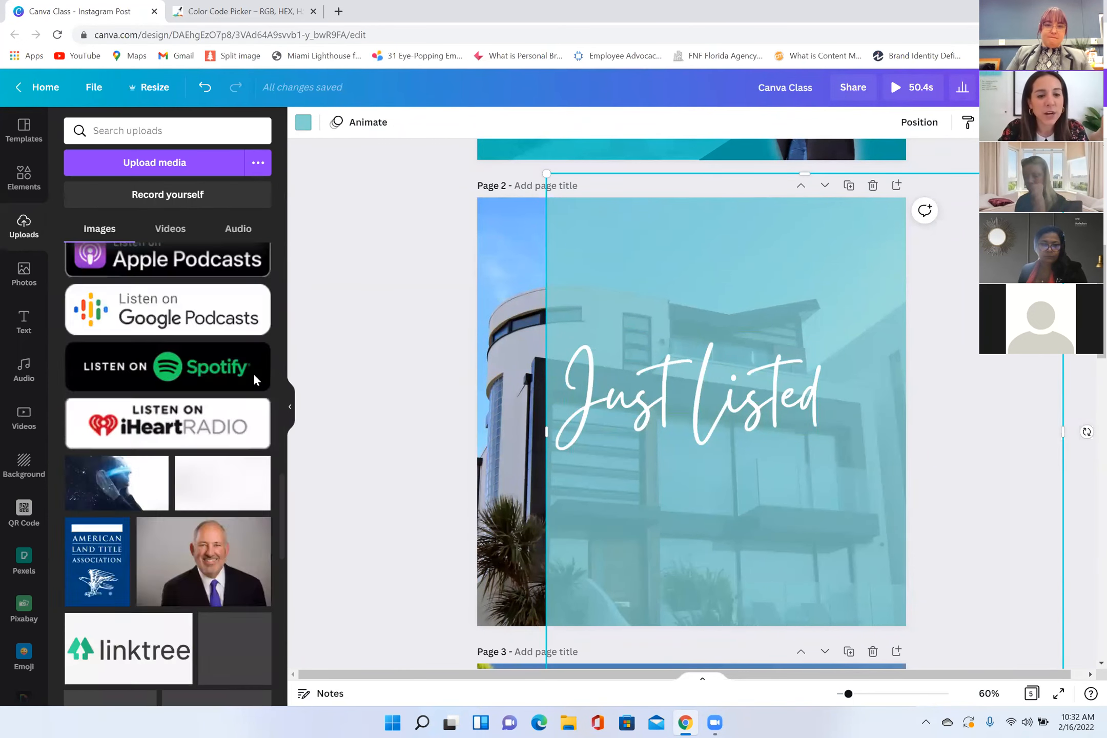
{"action": "scroll", "coordinate": [254, 372], "scroll_direction": "down", "scroll_amount": 15}
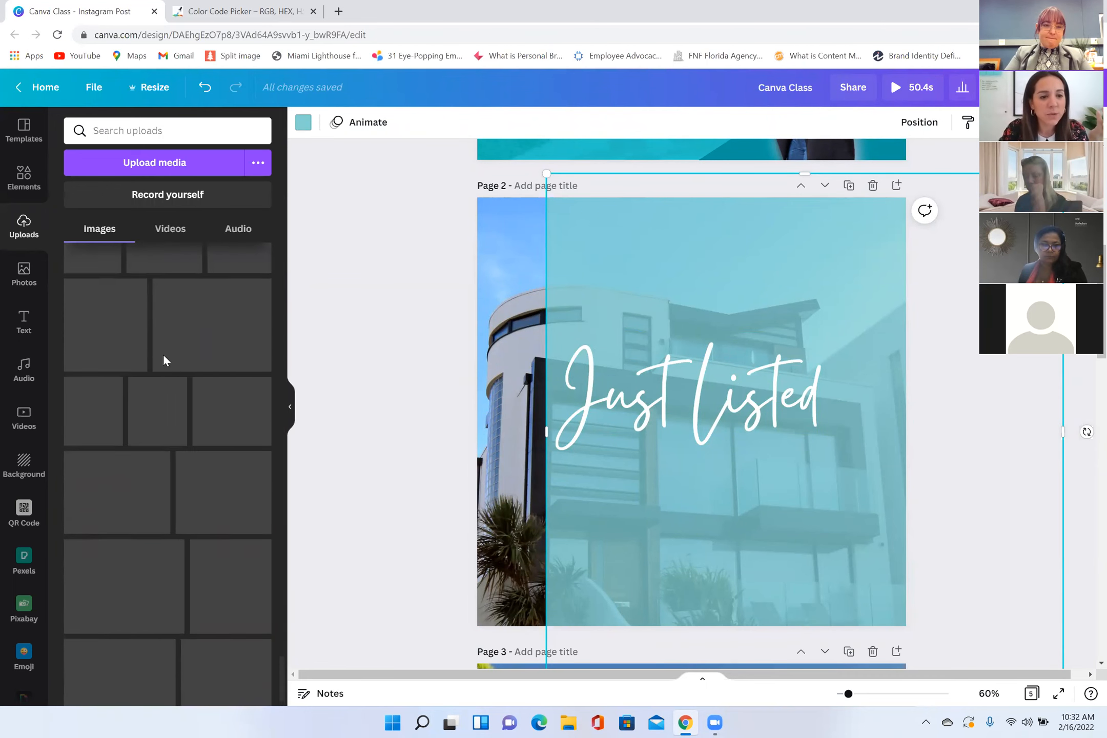
{"action": "left_click", "coordinate": [733, 454]}
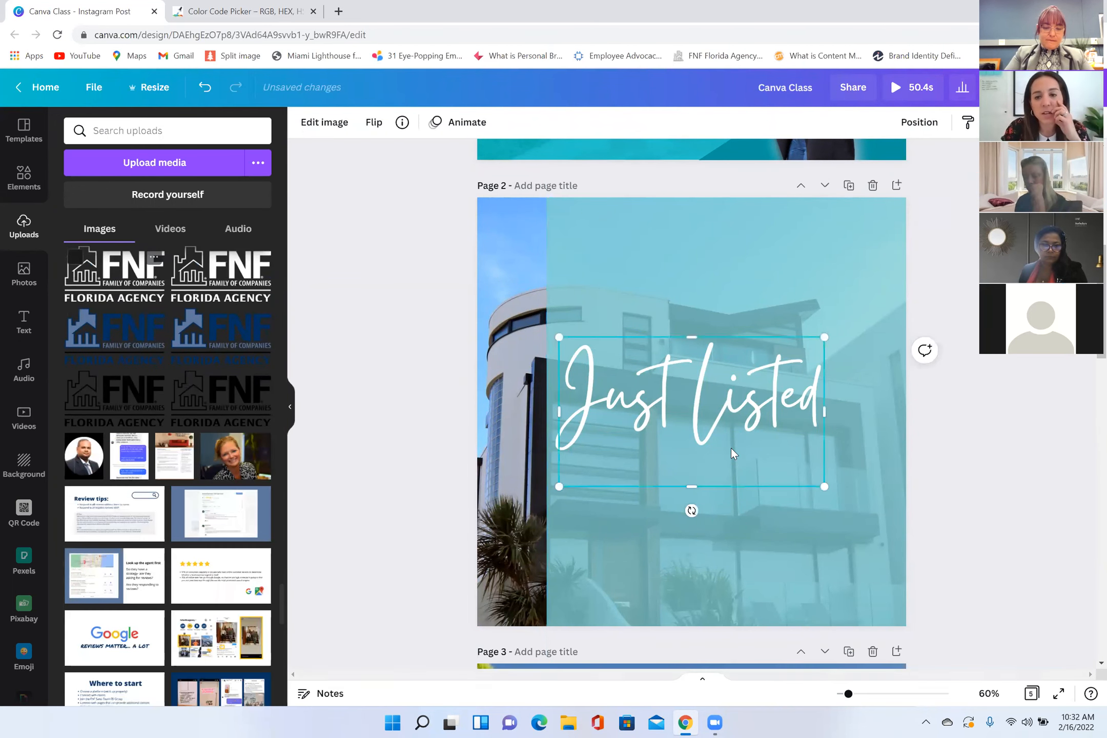
{"action": "left_click", "coordinate": [813, 358]}
{"action": "left_click_drag", "start_coordinate": [820, 351], "coordinate": [752, 406]}
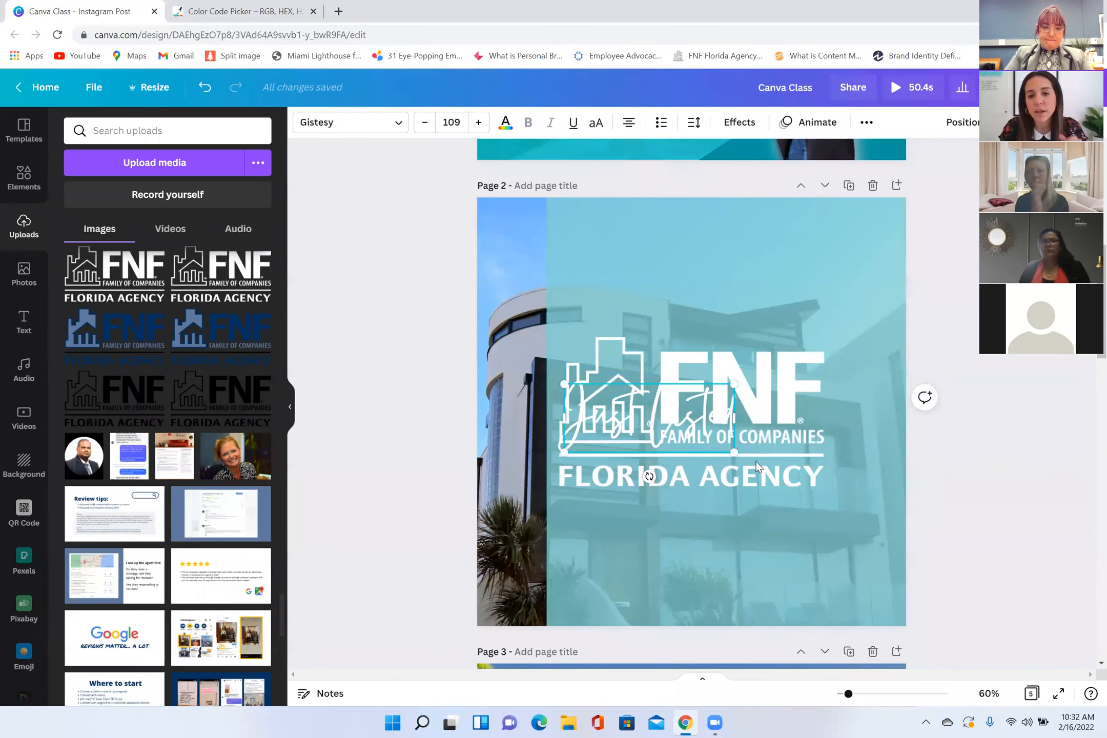
{"action": "key", "text": "ctrl+z"}
{"action": "key", "text": "ctrl+z"}
Step: Shrink the FNF Florida Agency logo and place it in the lower-left corner of page 2
{"action": "left_click_drag", "start_coordinate": [712, 449], "coordinate": [718, 539]}
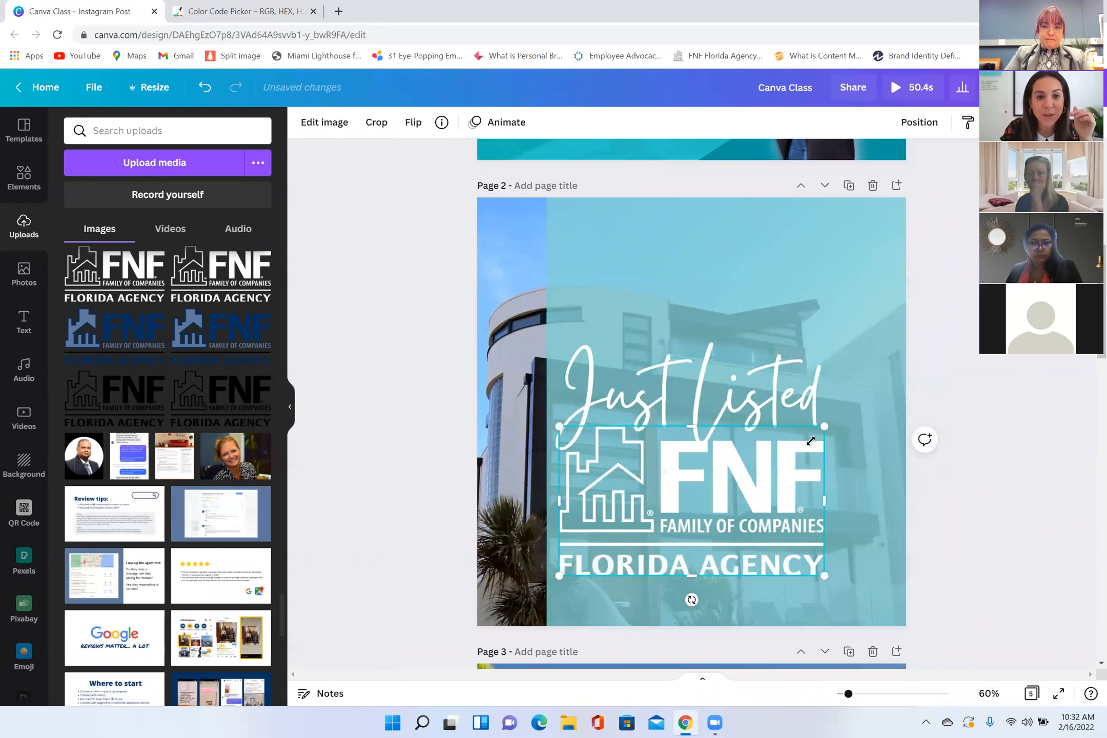
{"action": "left_click_drag", "start_coordinate": [802, 455], "coordinate": [787, 494]}
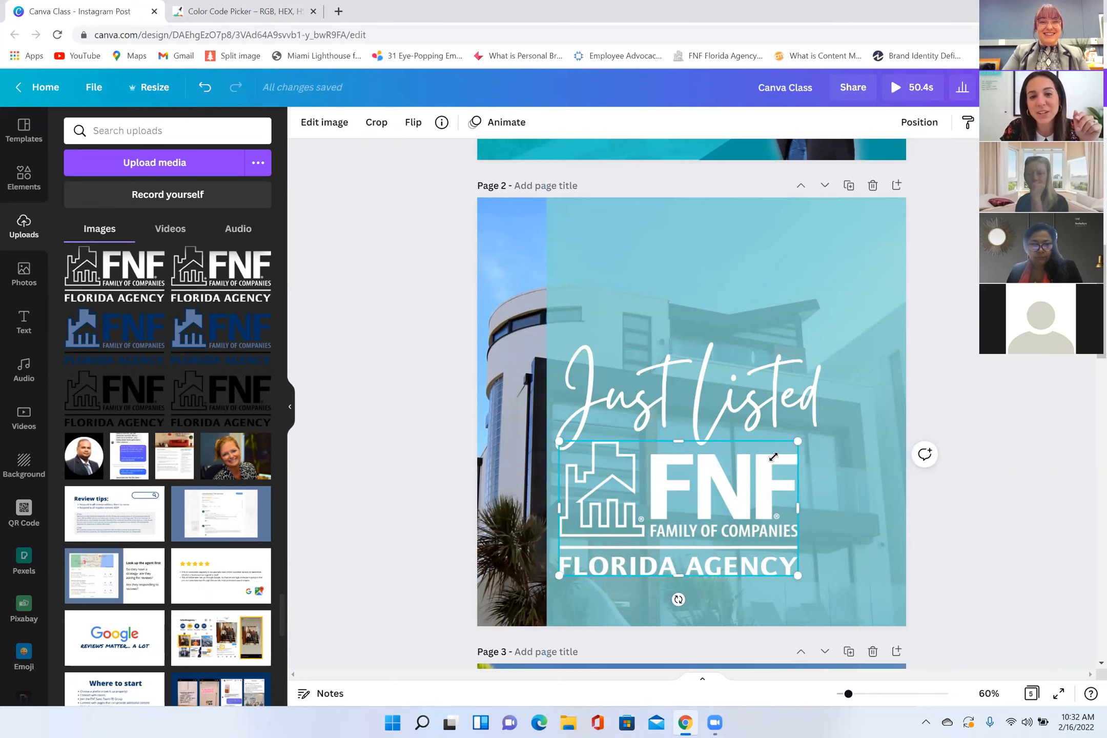
{"action": "left_click_drag", "start_coordinate": [679, 512], "coordinate": [610, 513]}
{"action": "left_click_drag", "start_coordinate": [590, 580], "coordinate": [601, 556]}
Step: Slide the teal square further right so it covers only the right third of page 2, and delete the FNF logo
{"action": "left_click", "coordinate": [547, 566]}
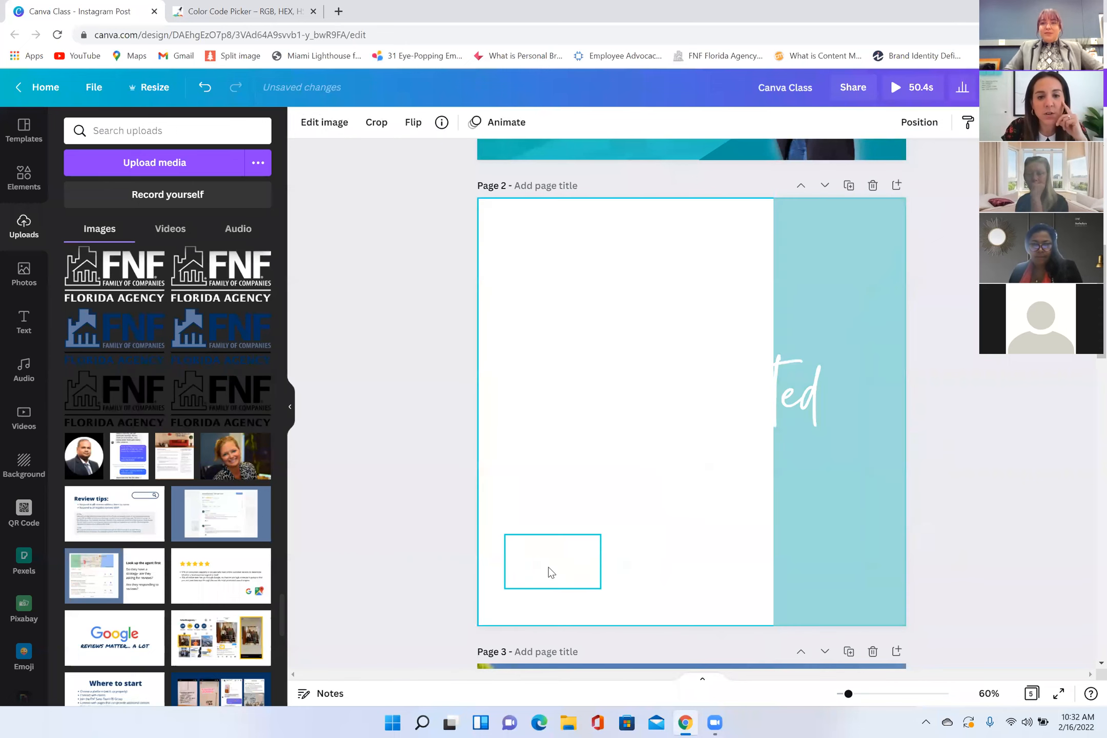
{"action": "left_click_drag", "start_coordinate": [778, 500], "coordinate": [823, 541]}
{"action": "left_click_drag", "start_coordinate": [669, 564], "coordinate": [835, 547]}
{"action": "key", "text": "Delete"}
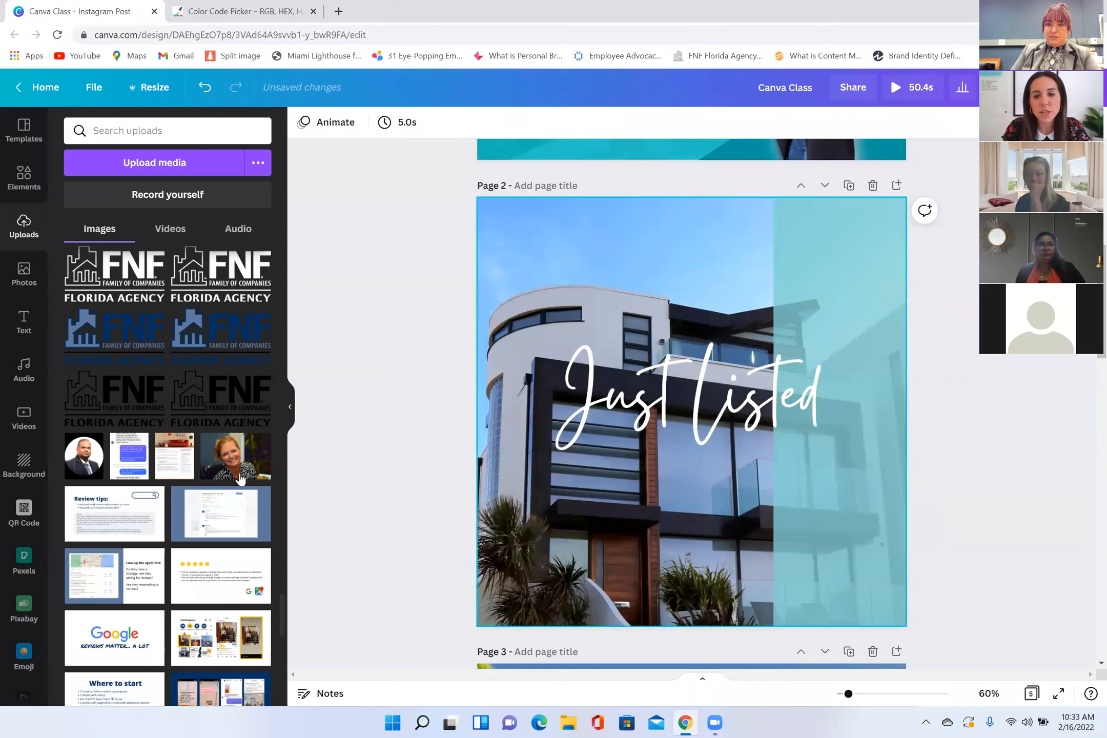
{"action": "left_click_drag", "start_coordinate": [236, 456], "coordinate": [517, 536]}
{"action": "left_click_drag", "start_coordinate": [778, 424], "coordinate": [886, 406]}
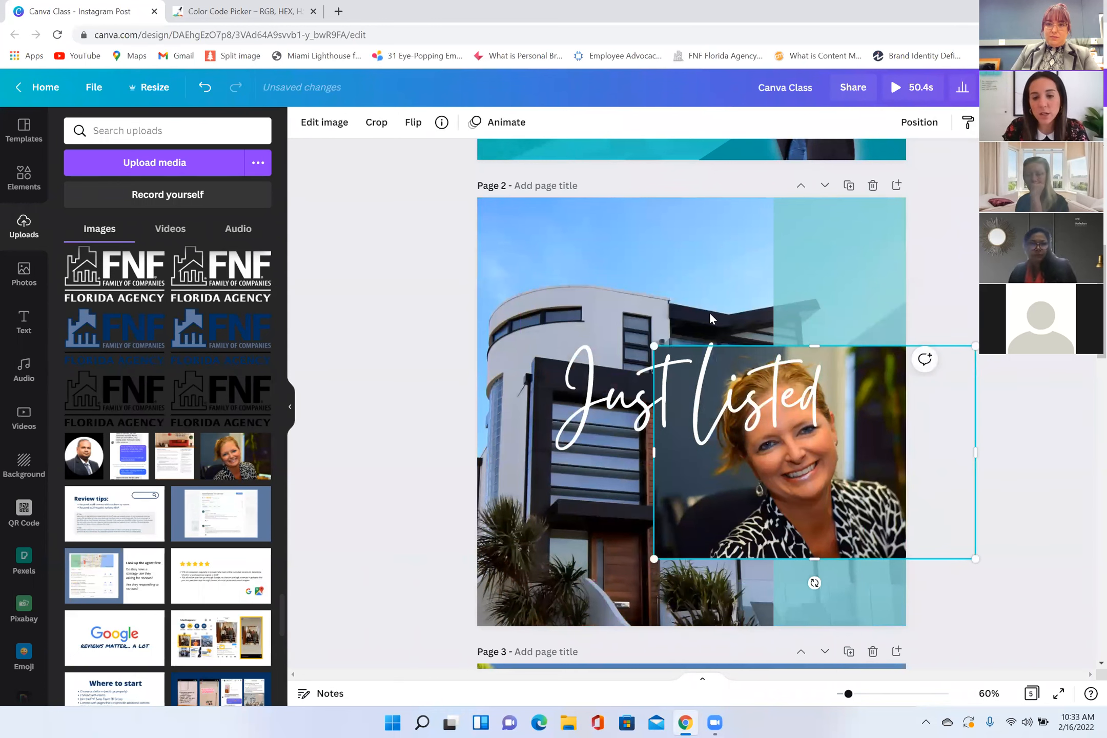
{"action": "key", "text": "Delete"}
Step: Lock the page 2 house photo in place, and add the white FNF Florida Agency logo below the "Just Listed" text
{"action": "left_click", "coordinate": [618, 235]}
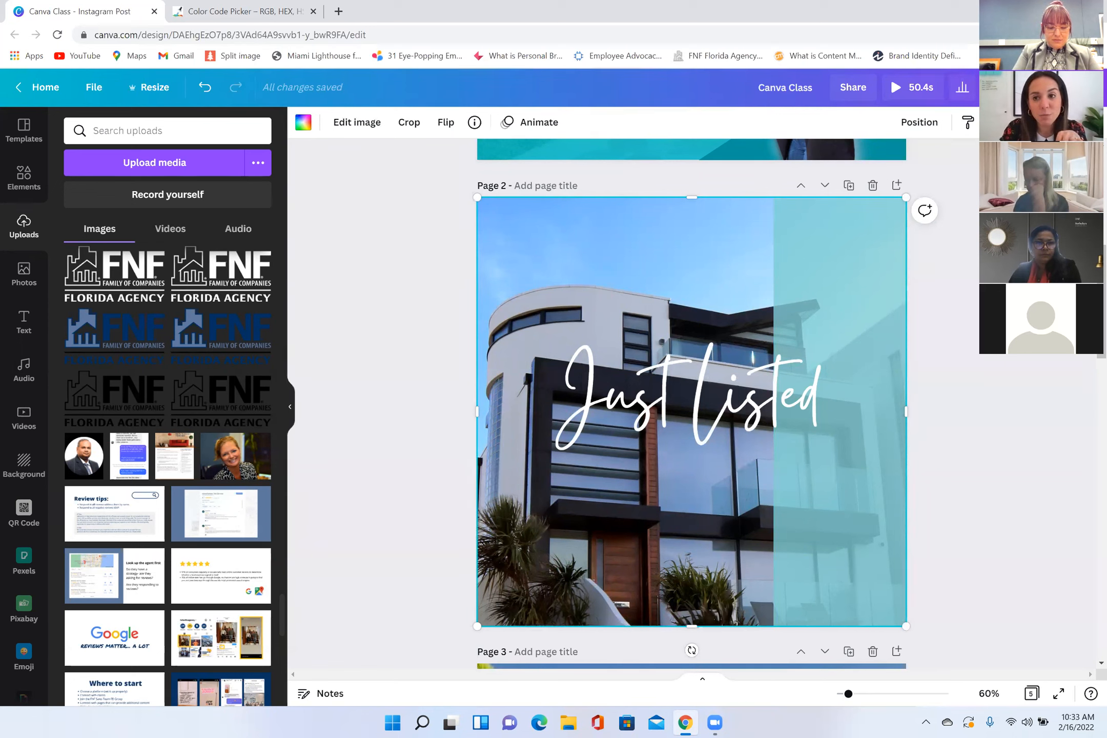
{"action": "left_click", "coordinate": [1060, 122]}
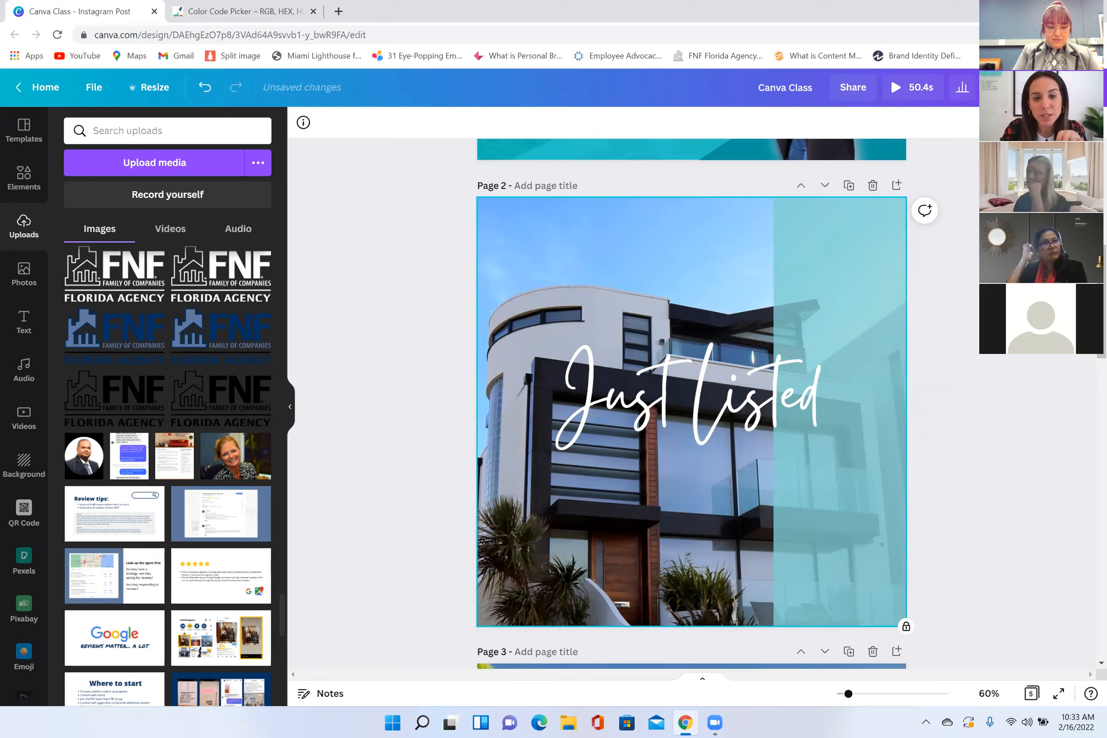
{"action": "left_click", "coordinate": [210, 295]}
{"action": "left_click_drag", "start_coordinate": [824, 337], "coordinate": [717, 423]}
{"action": "left_click", "coordinate": [634, 435]}
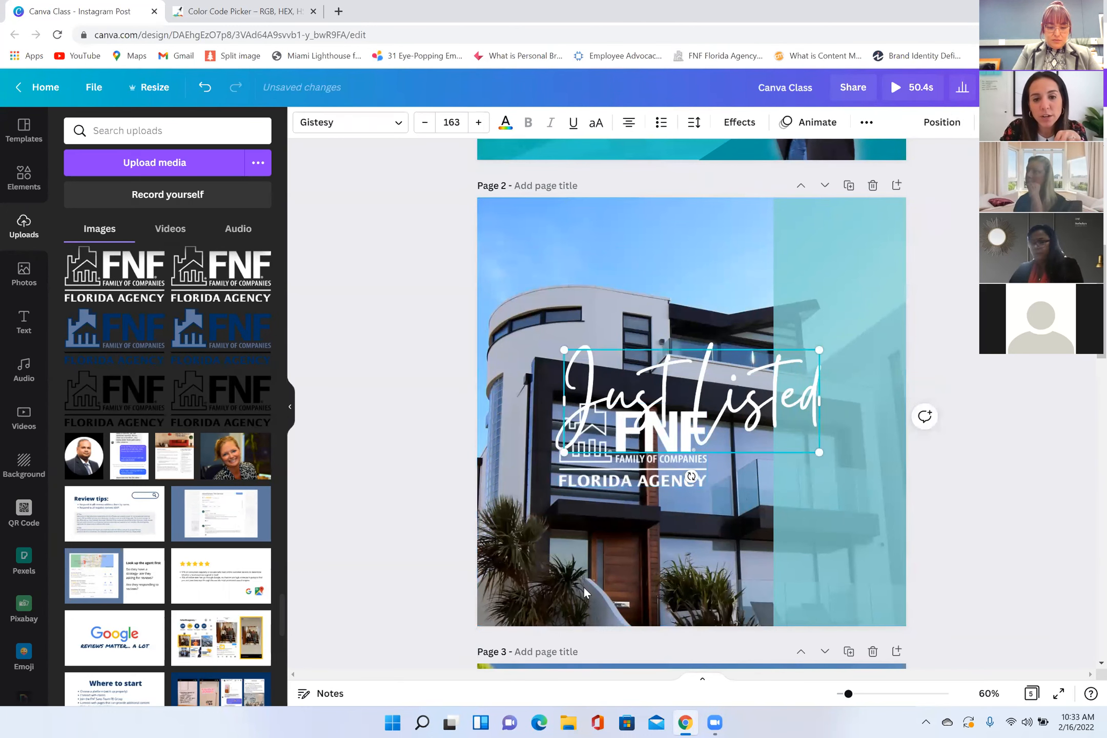
{"action": "left_click", "coordinate": [602, 477]}
{"action": "left_click", "coordinate": [618, 445]}
{"action": "left_click", "coordinate": [625, 483]}
{"action": "left_click_drag", "start_coordinate": [628, 448], "coordinate": [695, 525]}
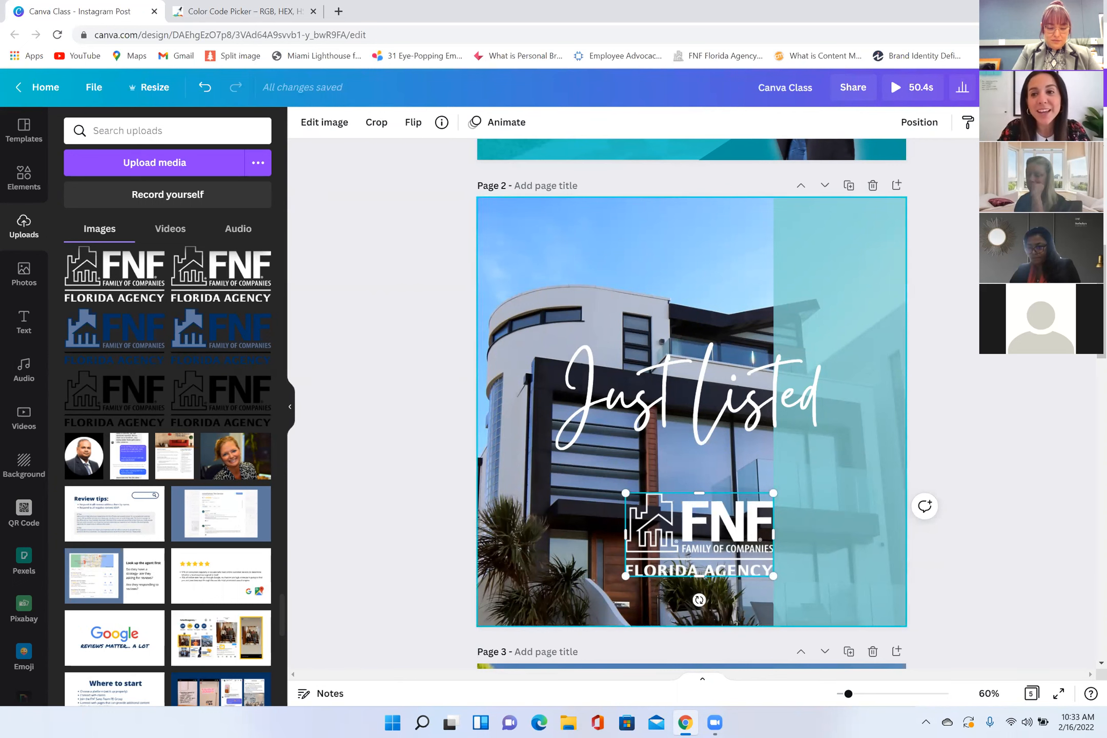
Step: Unlock the page 2 house photo, move the FNF logo aside, and slide the teal square left to cover the whole page
{"action": "left_click", "coordinate": [702, 272]}
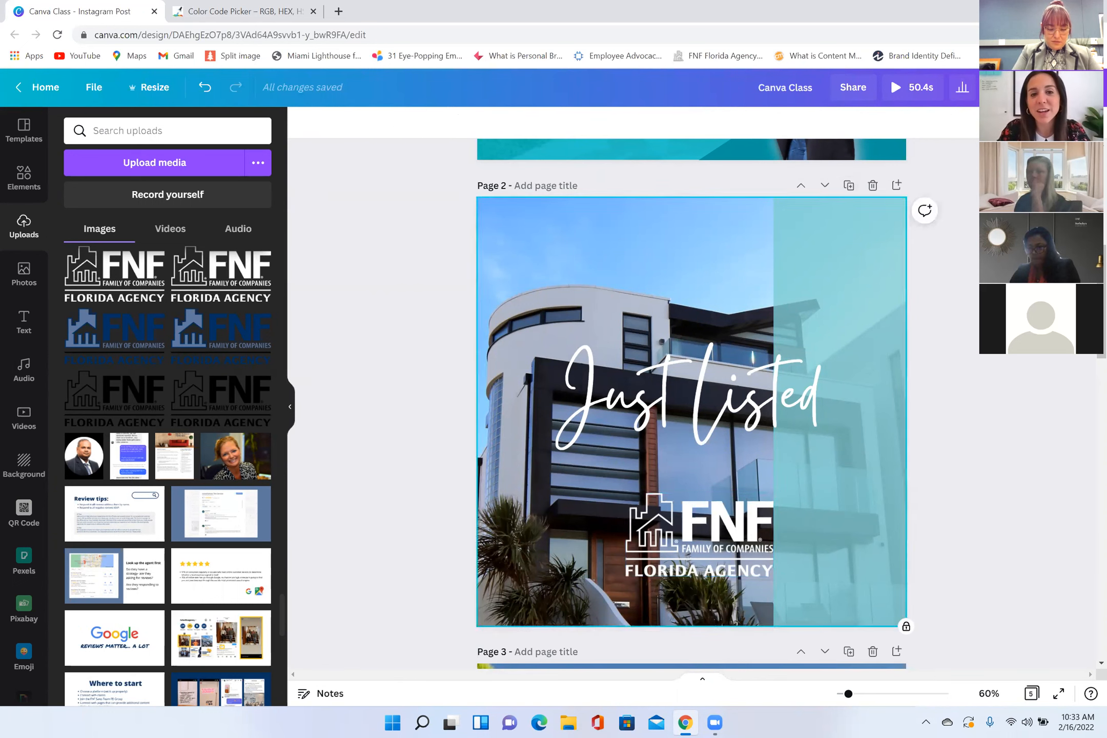
{"action": "left_click", "coordinate": [906, 626]}
{"action": "left_click_drag", "start_coordinate": [675, 522], "coordinate": [913, 486]}
{"action": "left_click_drag", "start_coordinate": [923, 233], "coordinate": [536, 223]}
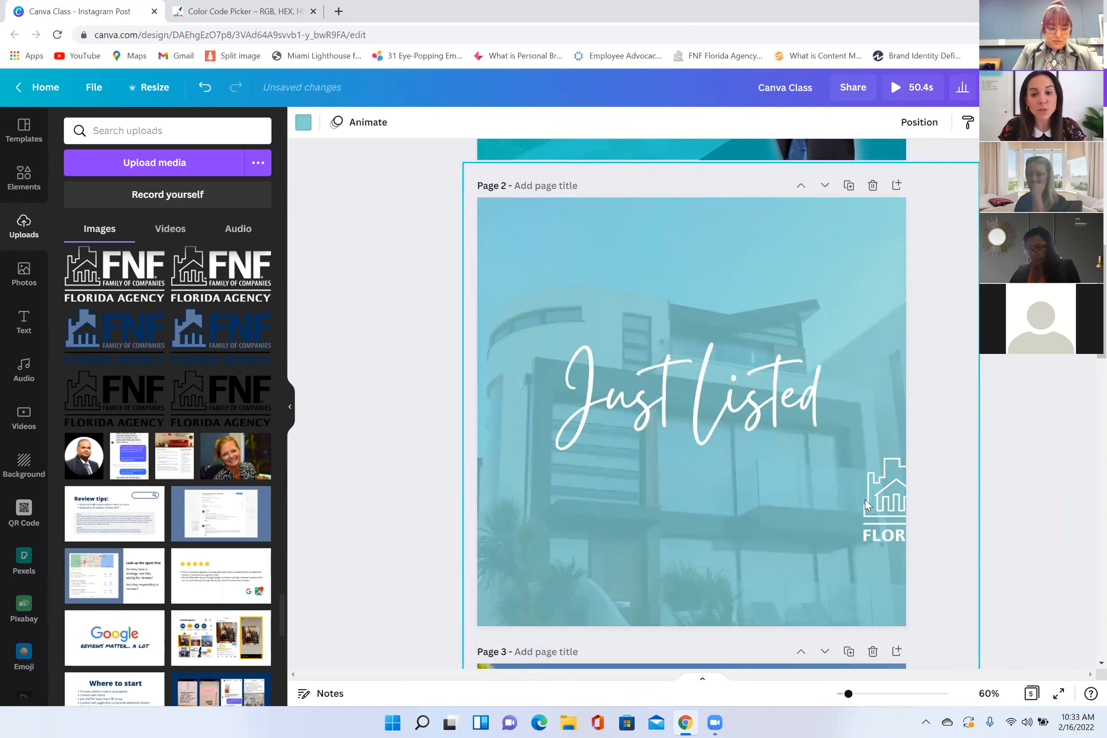
Step: Bring the FNF Florida Agency logo back onto page 2, shrunk in the lower-left corner
{"action": "left_click_drag", "start_coordinate": [917, 505], "coordinate": [683, 552]}
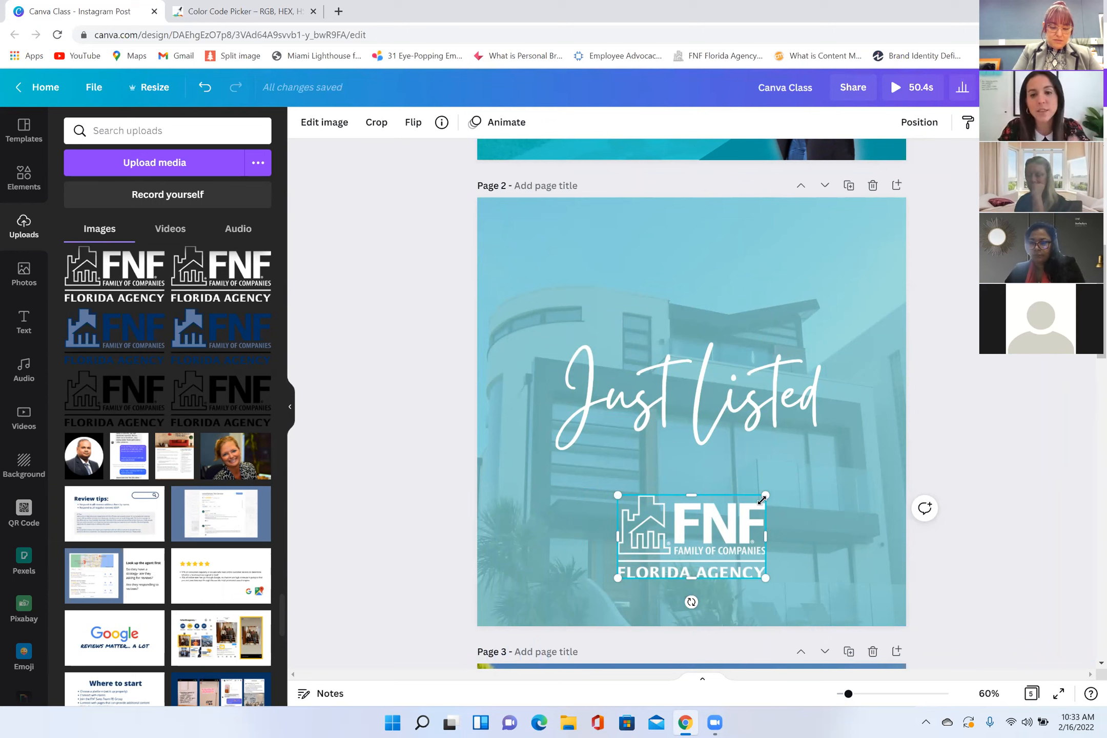
{"action": "left_click_drag", "start_coordinate": [766, 495], "coordinate": [572, 546]}
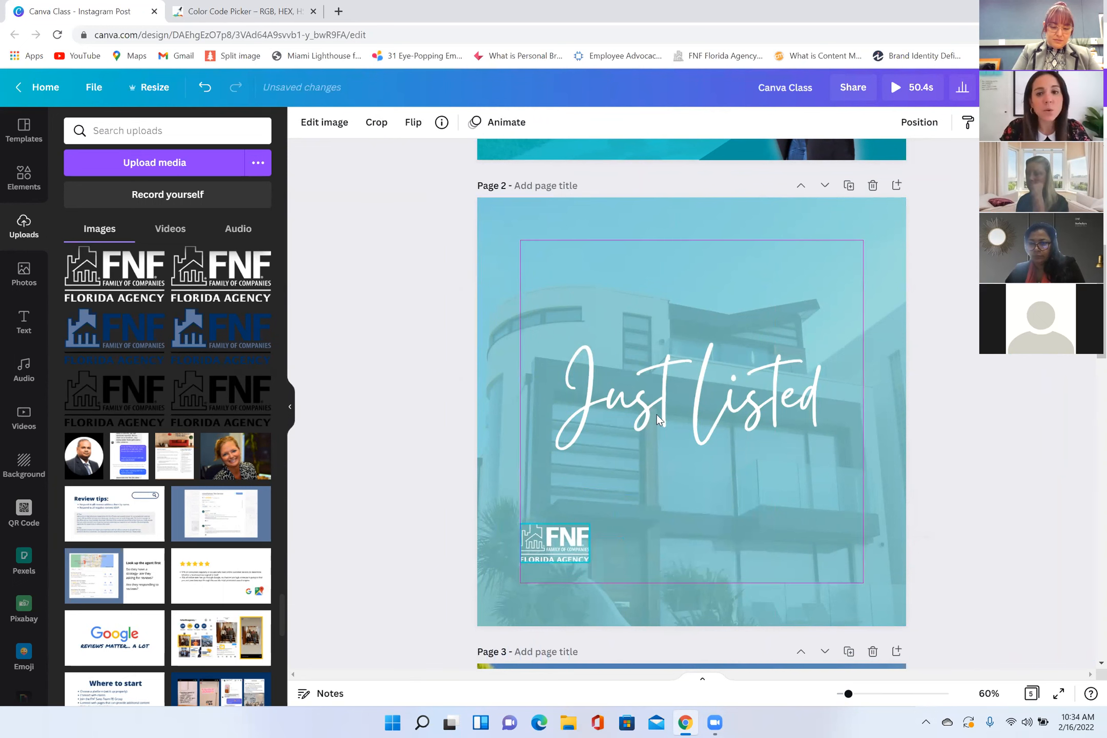
Step: Add the uploaded white-background portrait in black blazer and jeans to page 2, shrunk in the lower-right corner
{"action": "scroll", "coordinate": [657, 414], "scroll_direction": "up", "scroll_amount": 5}
{"action": "scroll", "coordinate": [828, 526], "scroll_direction": "down", "scroll_amount": 2}
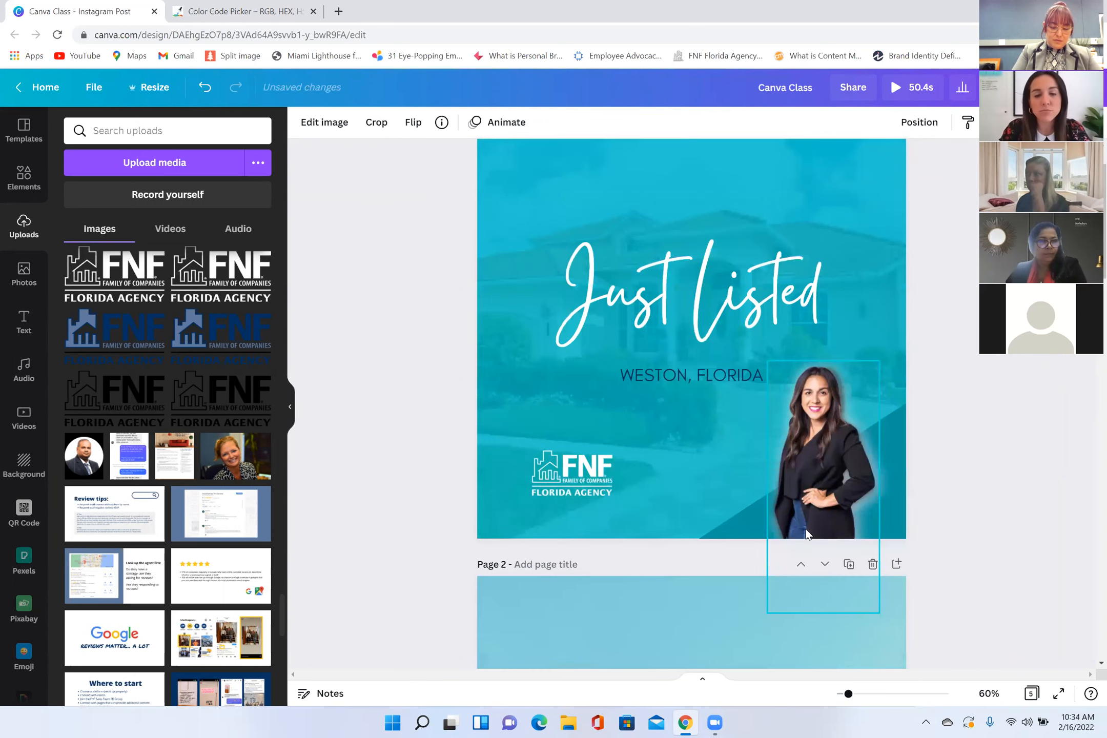
{"action": "scroll", "coordinate": [707, 542], "scroll_direction": "down", "scroll_amount": 8}
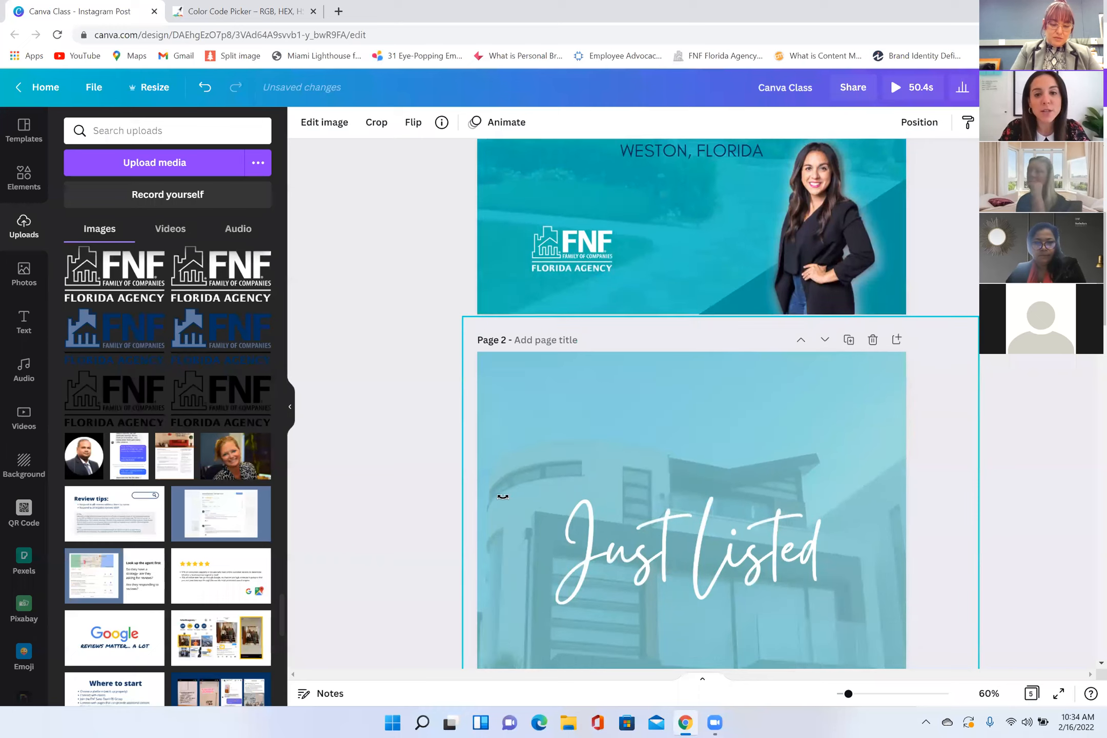
{"action": "left_click", "coordinate": [28, 280]}
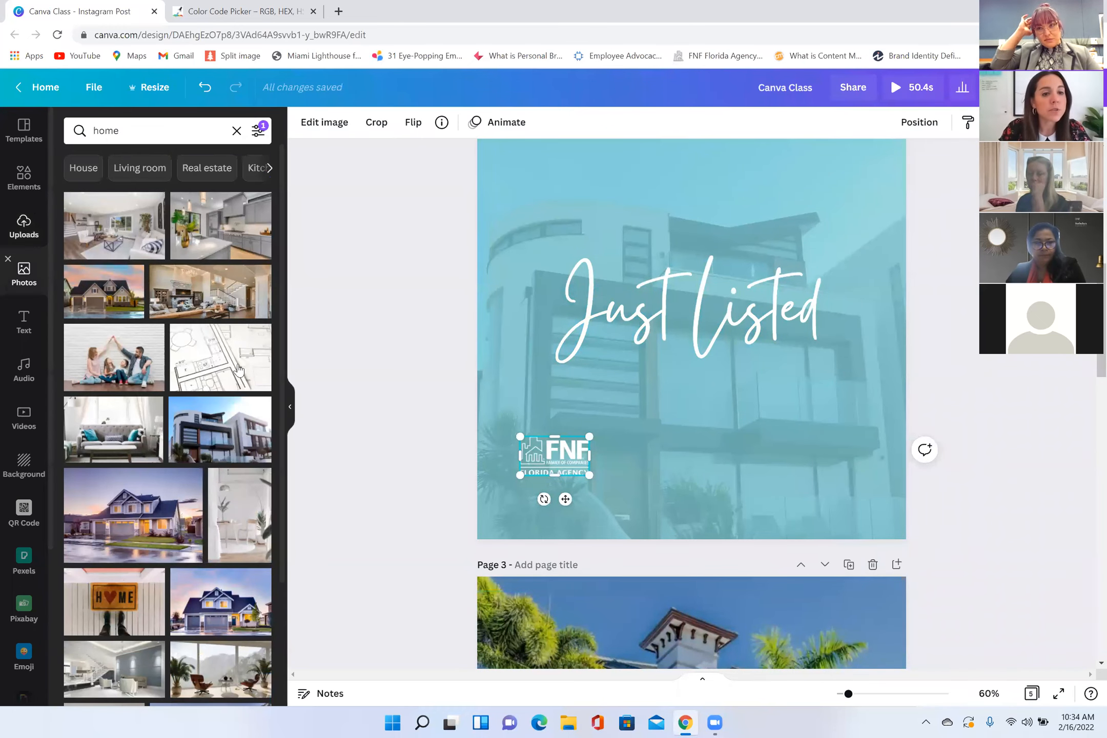
{"action": "left_click", "coordinate": [23, 225]}
{"action": "scroll", "coordinate": [226, 393], "scroll_direction": "down", "scroll_amount": 7}
{"action": "scroll", "coordinate": [226, 393], "scroll_direction": "down", "scroll_amount": 6}
{"action": "scroll", "coordinate": [153, 388], "scroll_direction": "down", "scroll_amount": 5}
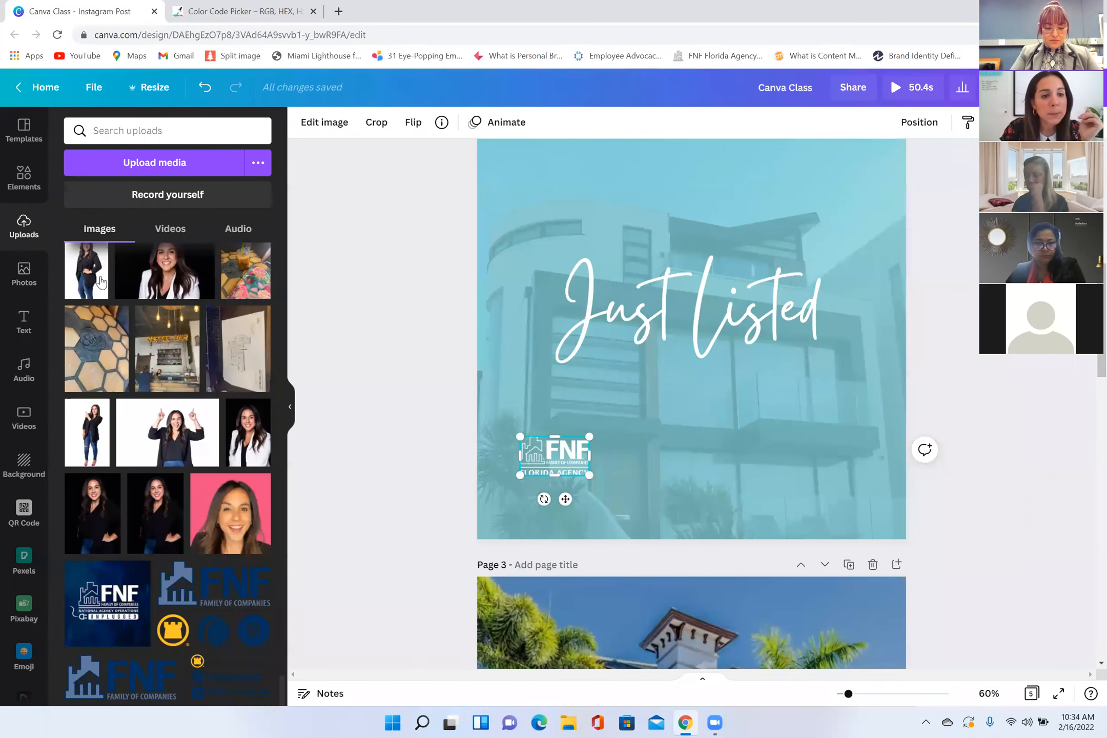
{"action": "left_click_drag", "start_coordinate": [186, 298], "coordinate": [797, 250]}
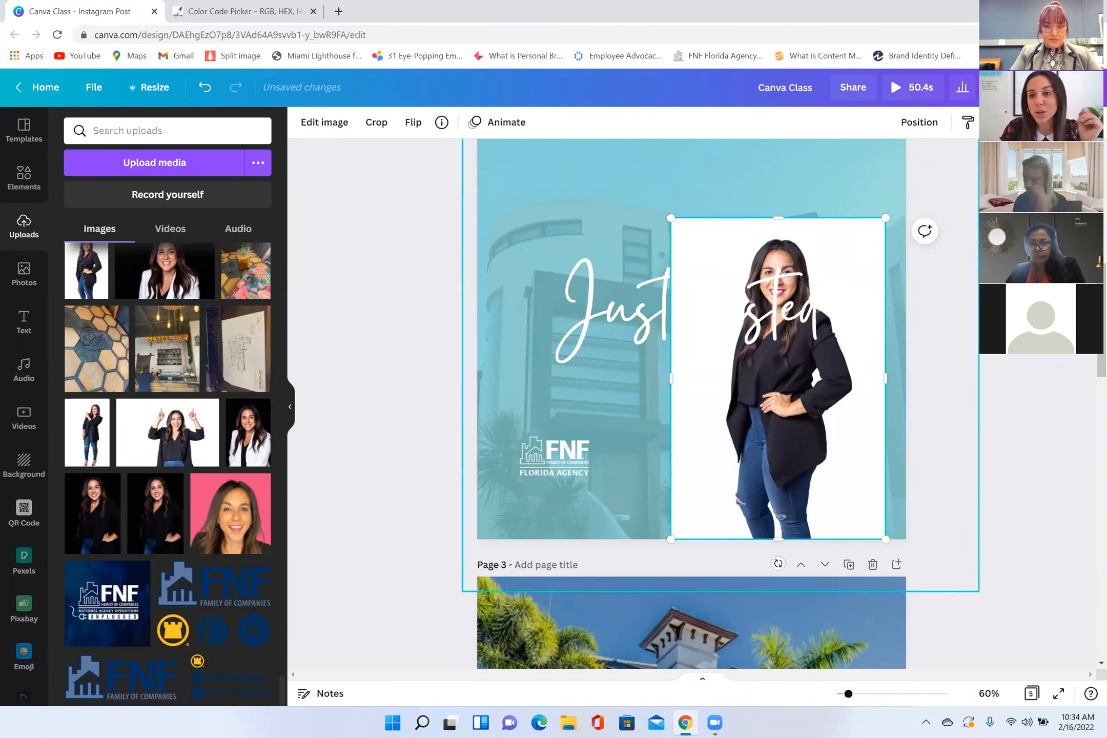
{"action": "left_click_drag", "start_coordinate": [885, 218], "coordinate": [781, 373]}
{"action": "left_click_drag", "start_coordinate": [707, 462], "coordinate": [799, 452]}
Step: Try Background Remover on the page 2 portrait, including its Erase and Restore brushes, and cancel the edit
{"action": "left_click", "coordinate": [315, 129]}
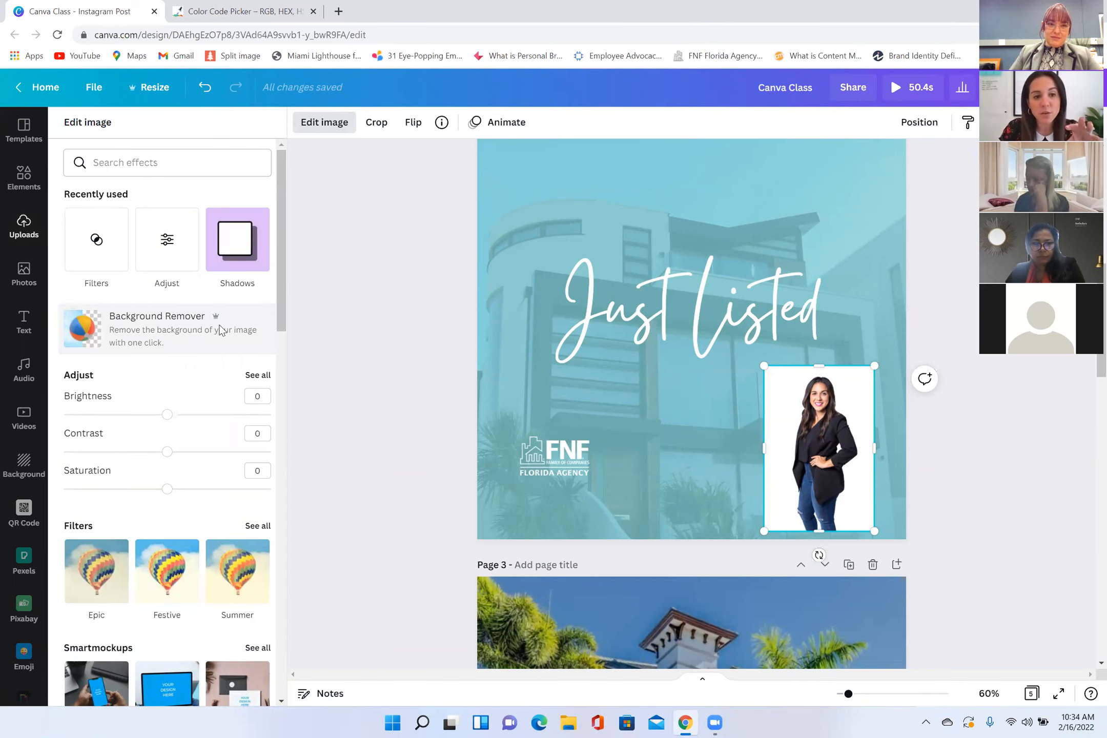
{"action": "left_click", "coordinate": [277, 332]}
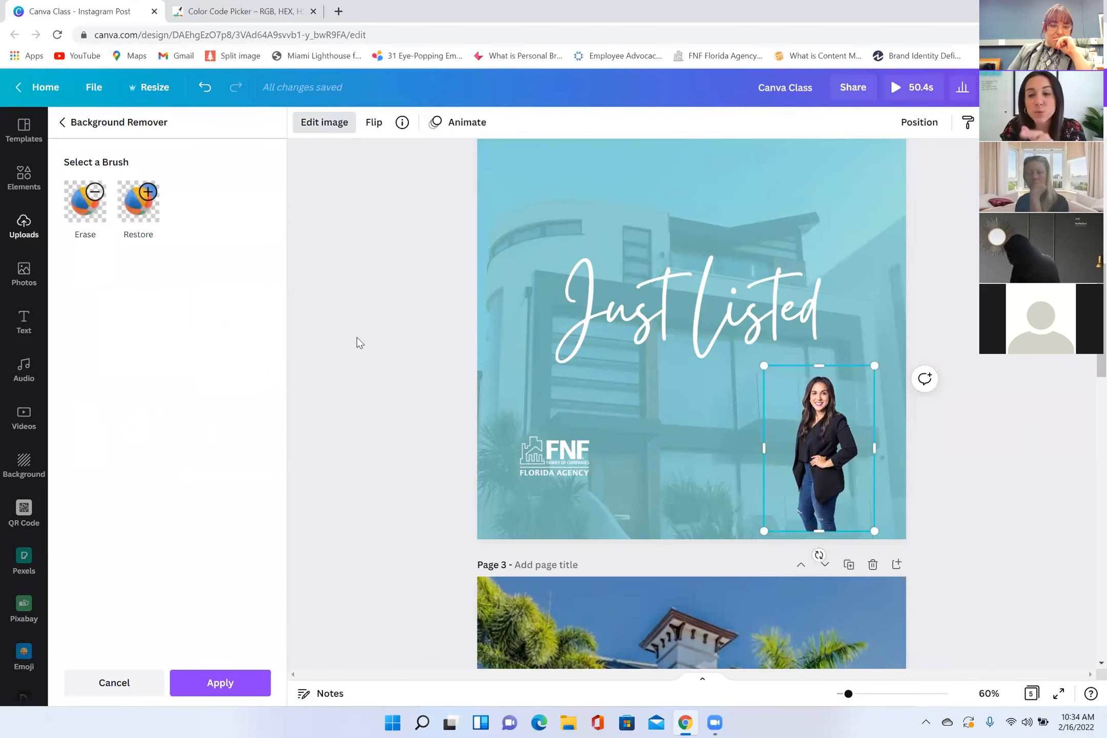
{"action": "left_click", "coordinate": [103, 212]}
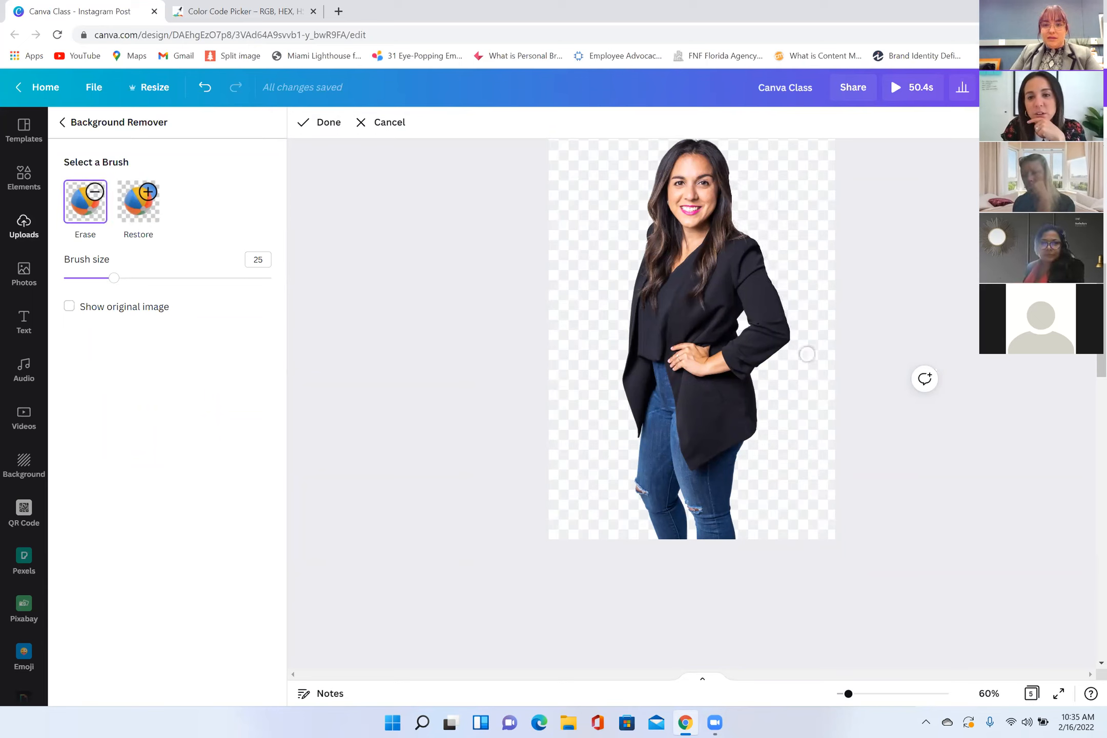
{"action": "left_click", "coordinate": [142, 211]}
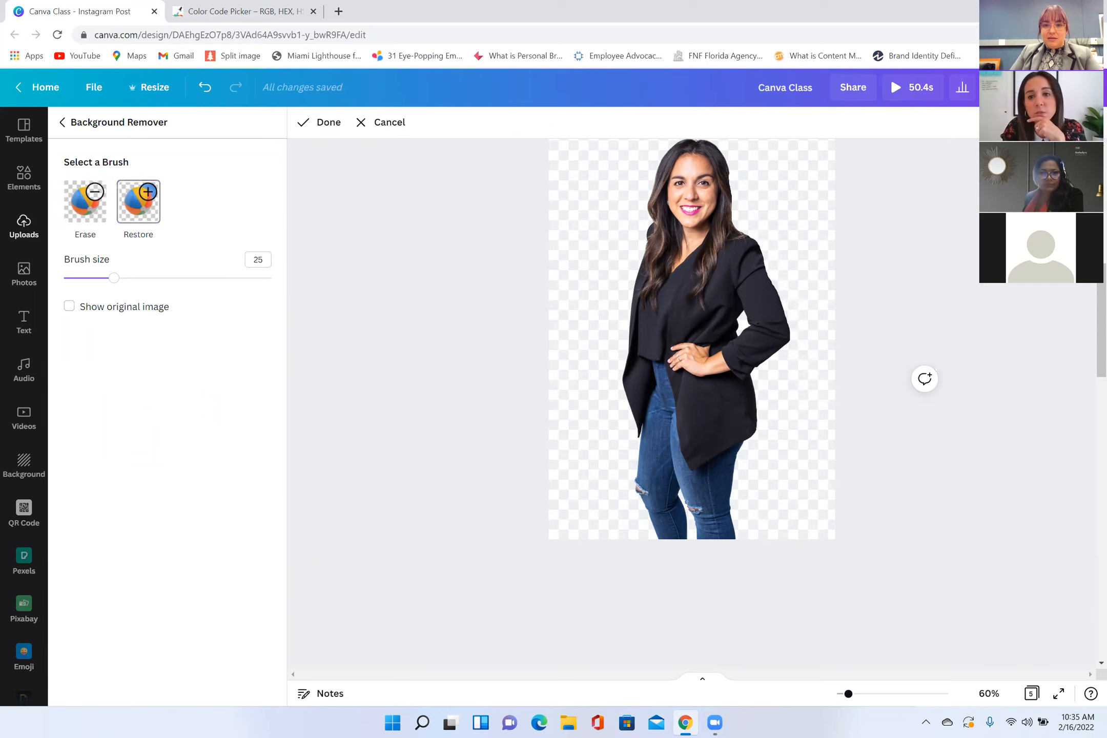
{"action": "left_click_drag", "start_coordinate": [739, 155], "coordinate": [737, 222]}
{"action": "mouse_move", "coordinate": [734, 170]}
{"action": "left_mouse_down"}
{"action": "mouse_move", "coordinate": [731, 192]}
{"action": "mouse_move", "coordinate": [731, 176]}
{"action": "mouse_move", "coordinate": [773, 254]}
{"action": "left_mouse_up"}
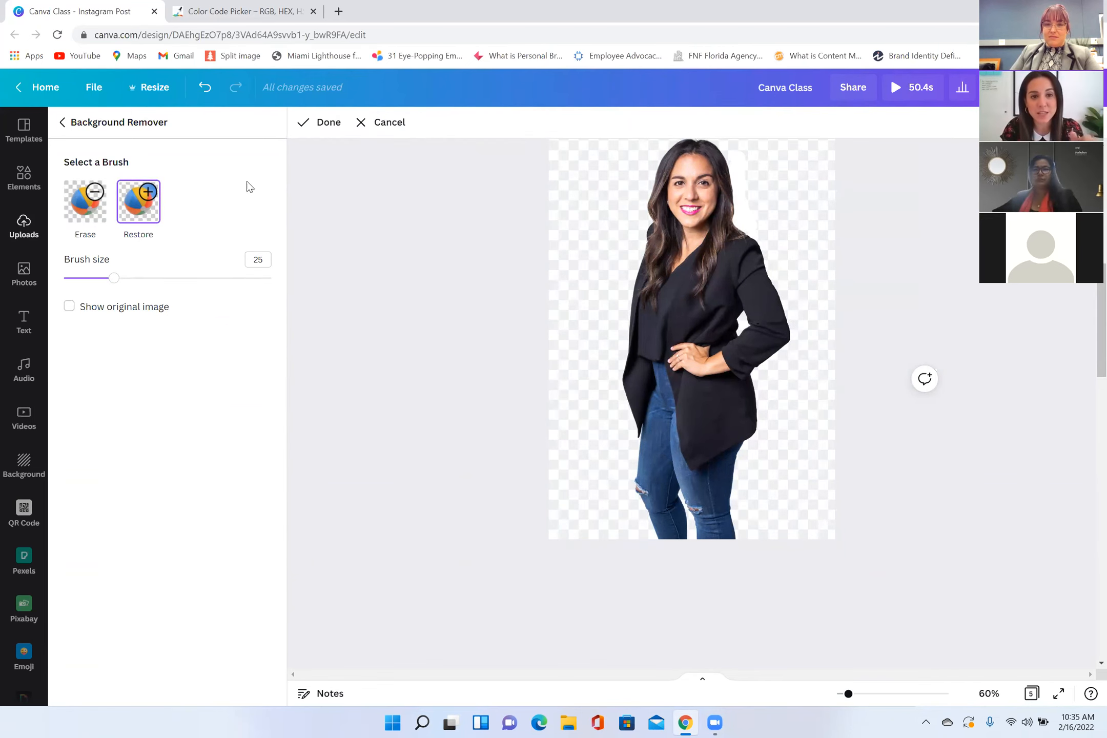
{"action": "left_click", "coordinate": [381, 125]}
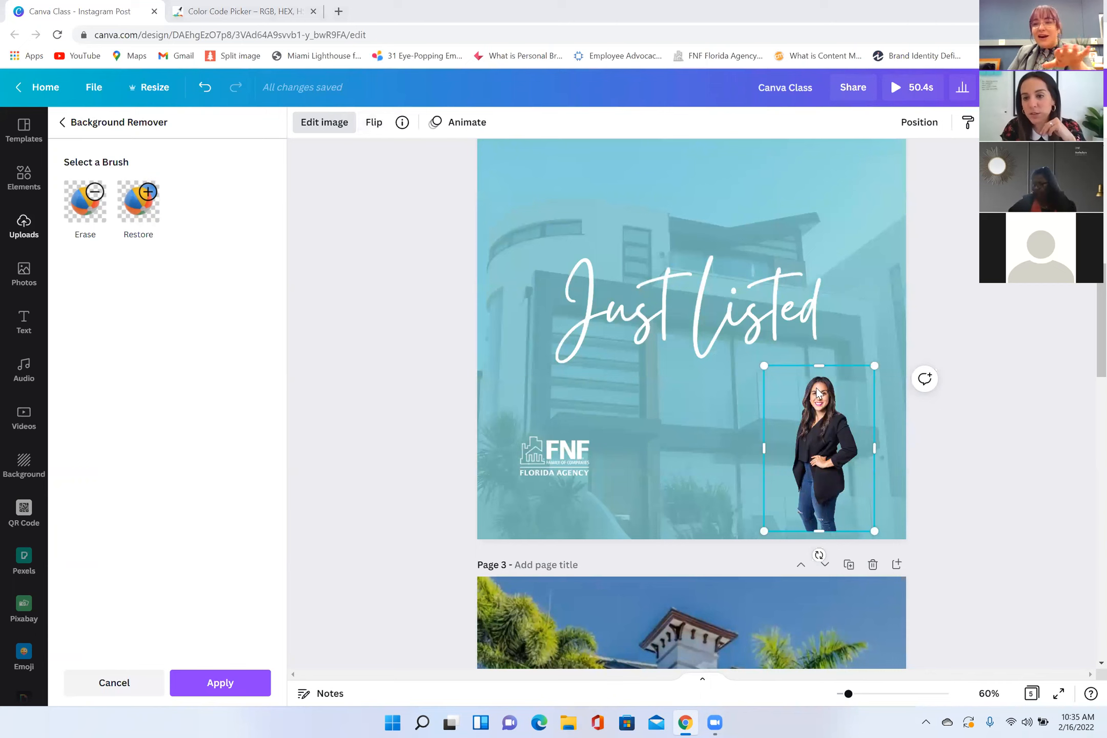
{"action": "scroll", "coordinate": [586, 418], "scroll_direction": "up", "scroll_amount": 8}
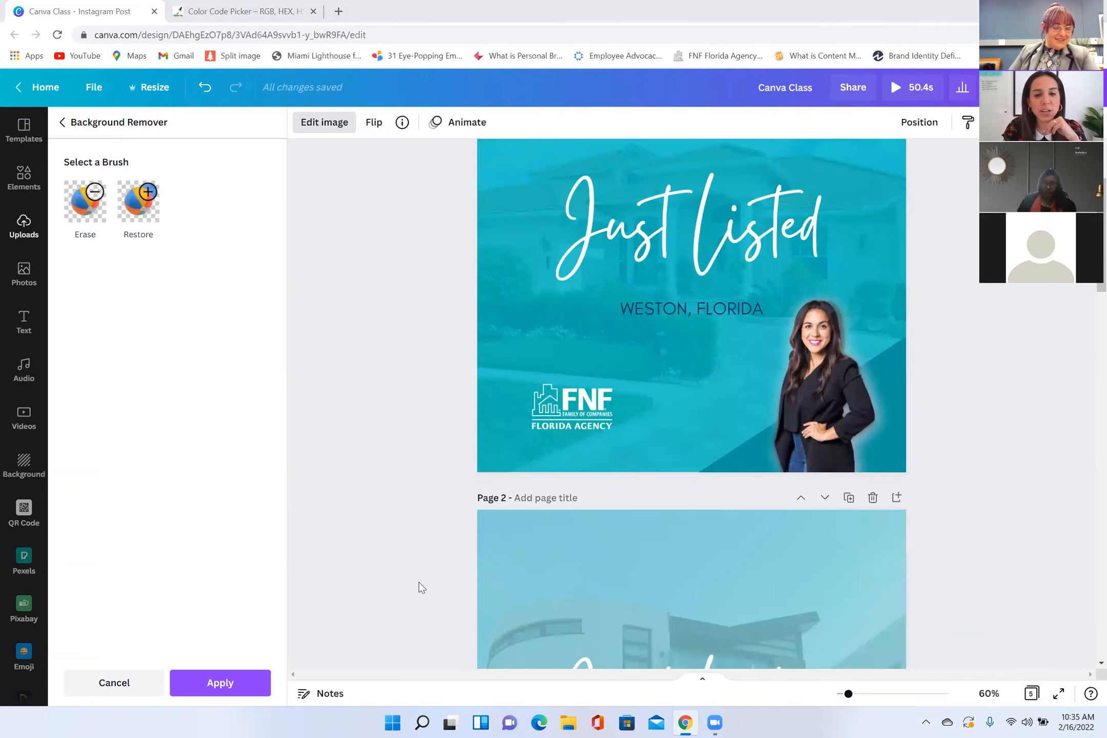
{"action": "left_click", "coordinate": [114, 683]}
Step: Lock the "Just Listed" text on page 1 in place
{"action": "scroll", "coordinate": [650, 477], "scroll_direction": "down", "scroll_amount": 3}
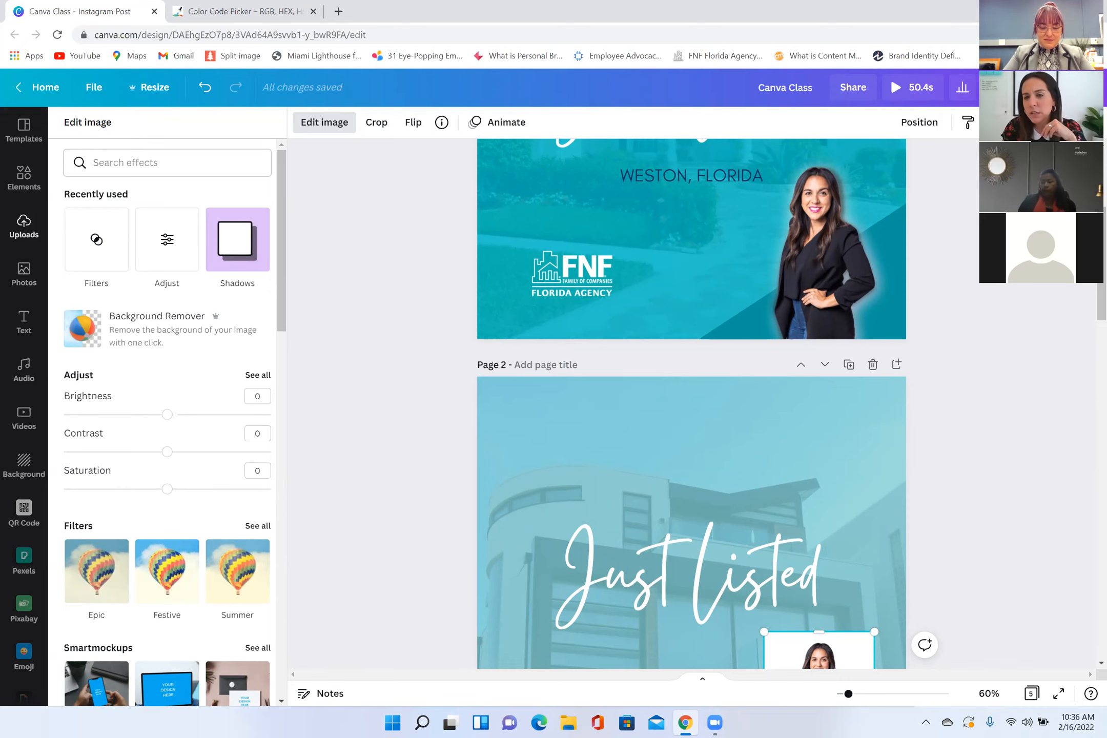
{"action": "scroll", "coordinate": [795, 279], "scroll_direction": "up", "scroll_amount": 1}
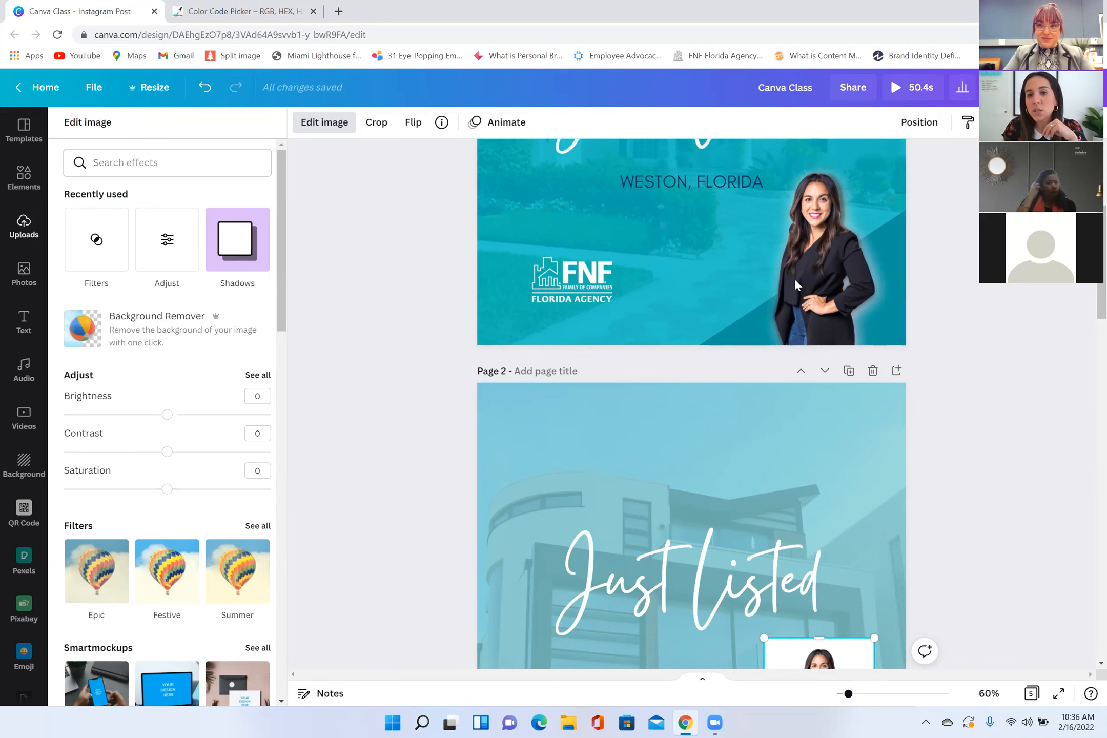
{"action": "scroll", "coordinate": [680, 252], "scroll_direction": "up", "scroll_amount": 2}
{"action": "scroll", "coordinate": [707, 301], "scroll_direction": "up", "scroll_amount": 1}
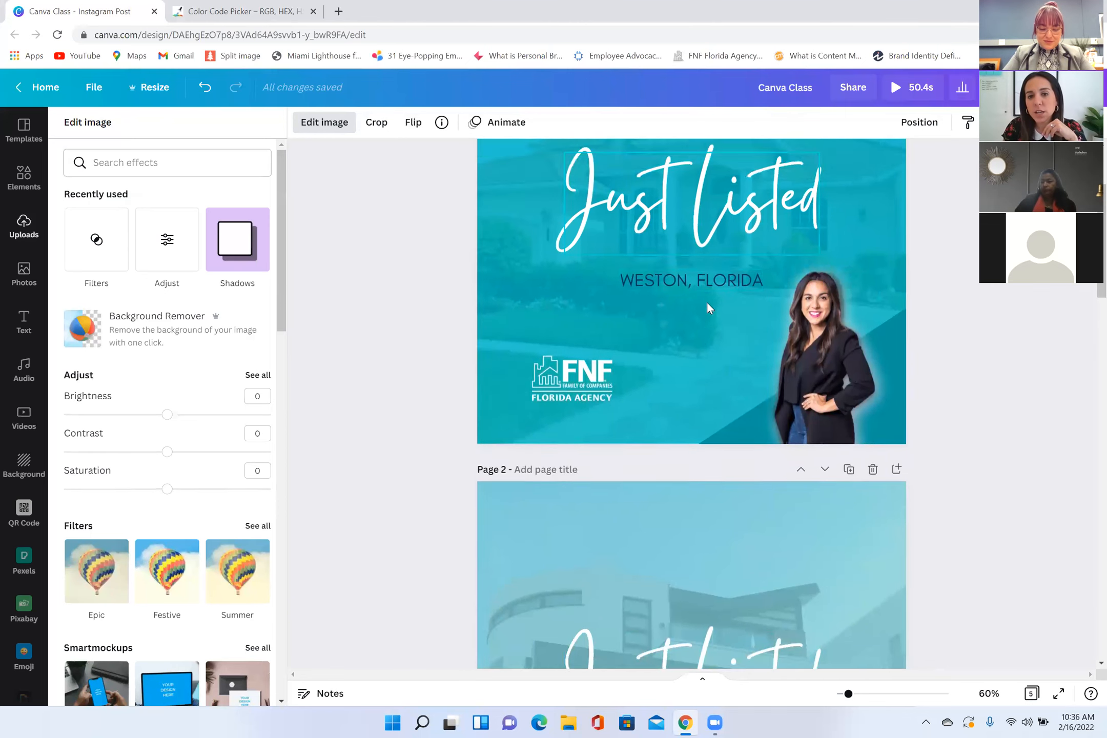
{"action": "scroll", "coordinate": [707, 301], "scroll_direction": "up", "scroll_amount": 3}
{"action": "left_click", "coordinate": [734, 243]}
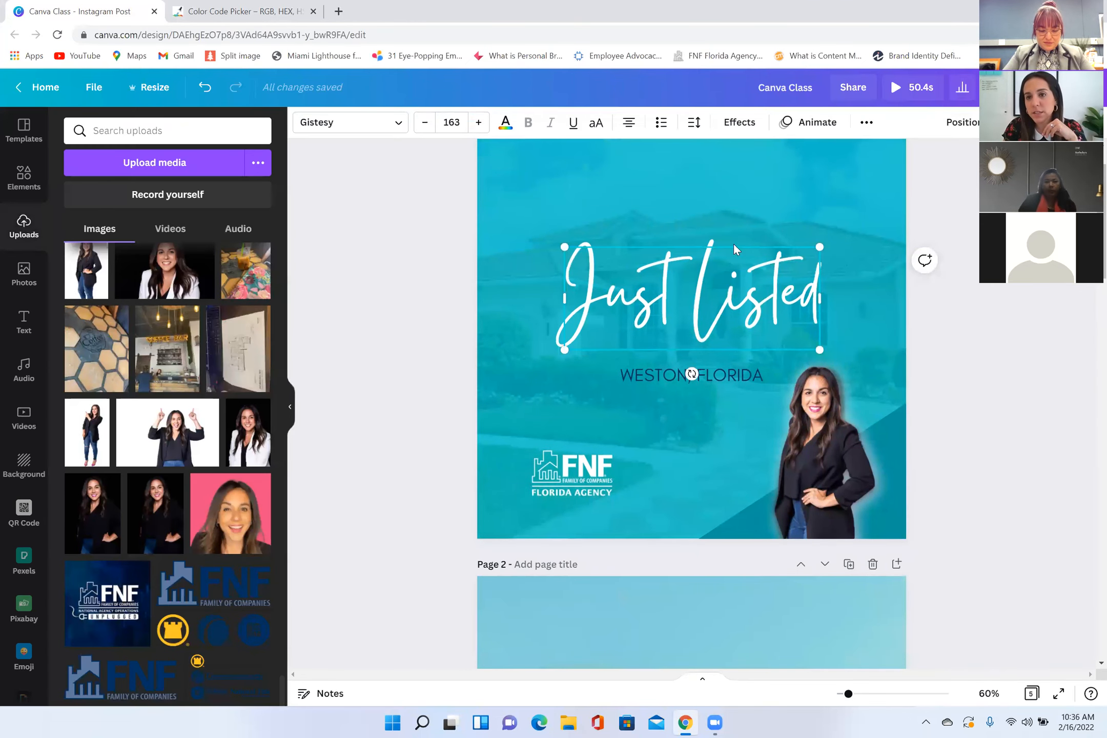
{"action": "left_click", "coordinate": [867, 124]}
{"action": "left_click", "coordinate": [867, 124]}
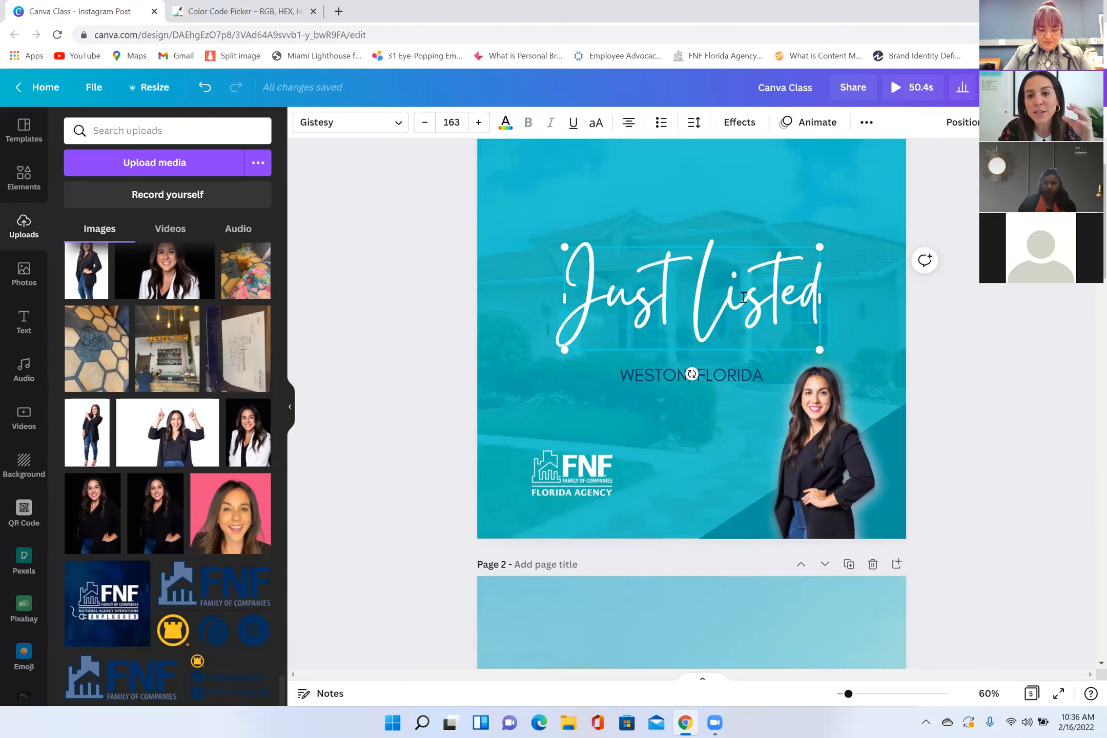
{"action": "left_click", "coordinate": [866, 124]}
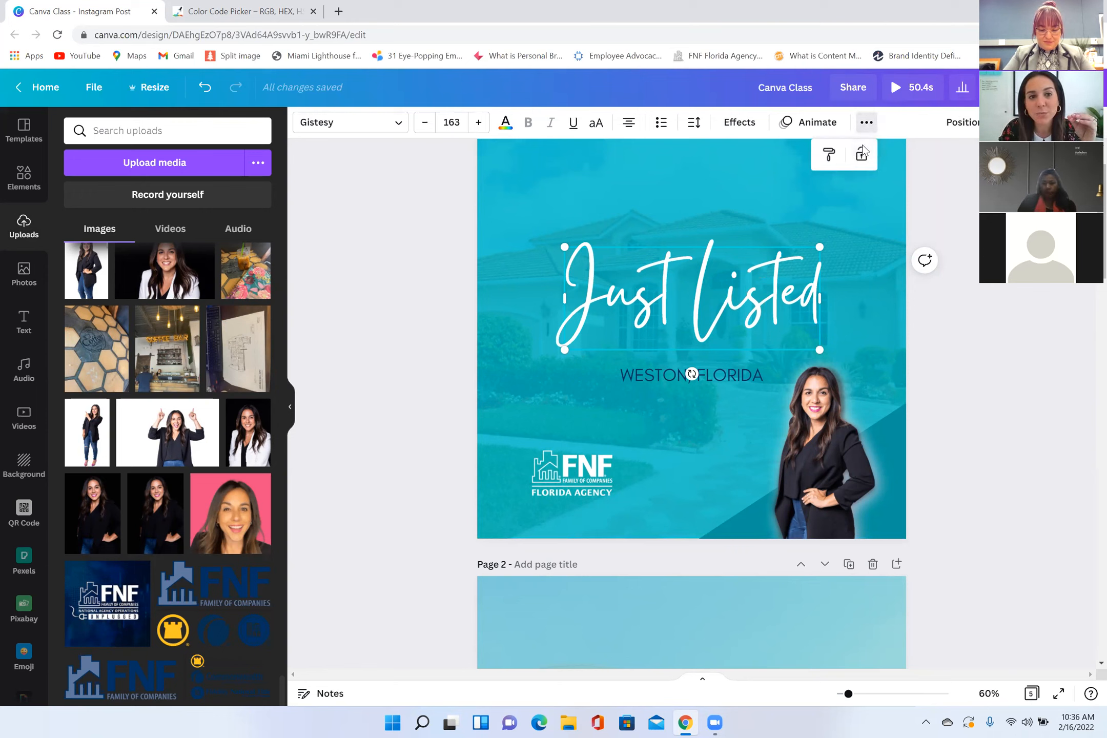
{"action": "left_click", "coordinate": [861, 154]}
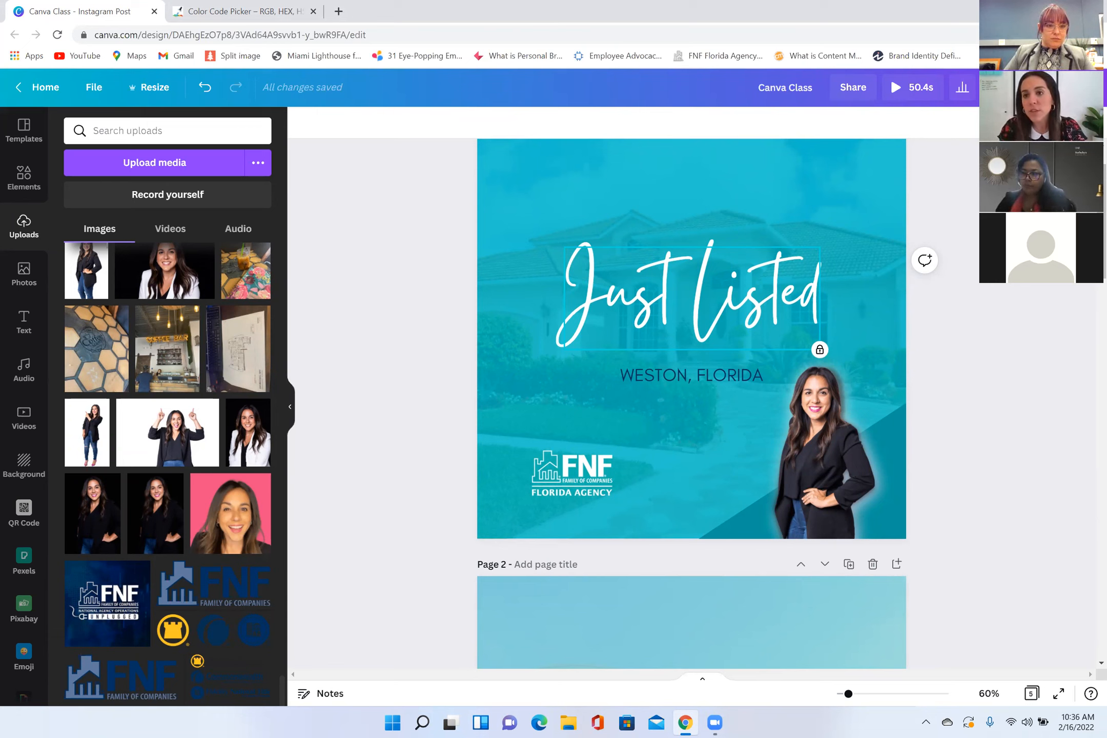
Step: Unlock the page 1 "Just Listed" text and deselect it
{"action": "left_click", "coordinate": [1090, 123]}
{"action": "left_click", "coordinate": [933, 193]}
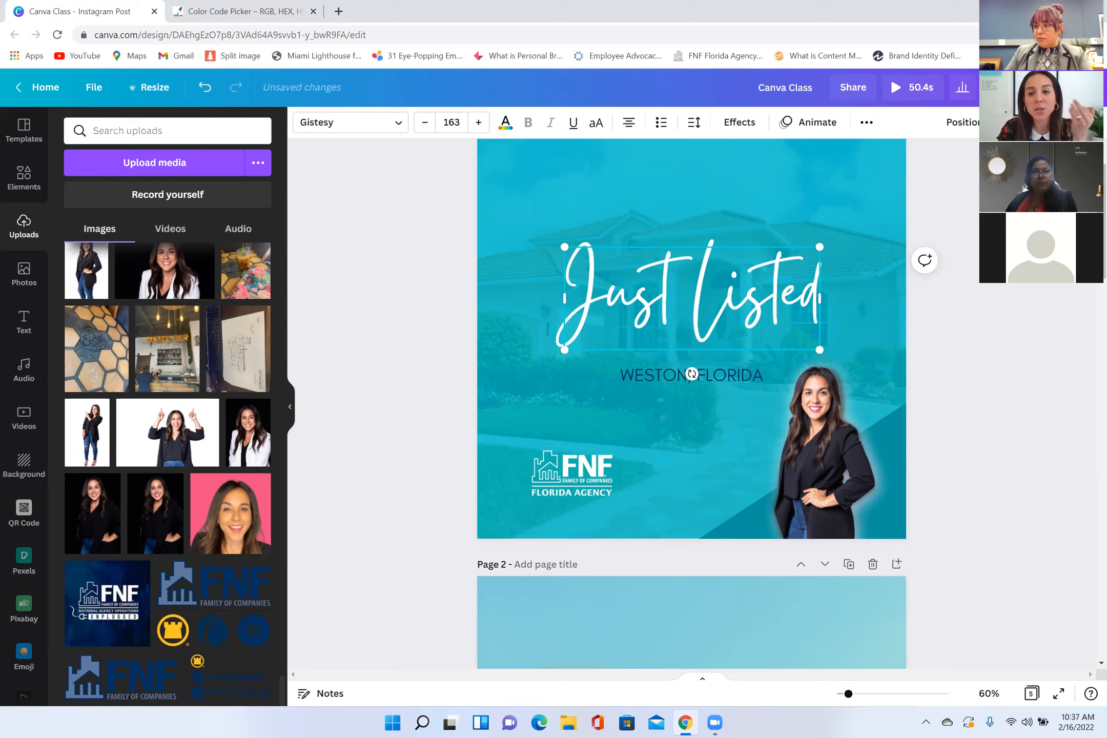
{"action": "key", "text": "Escape"}
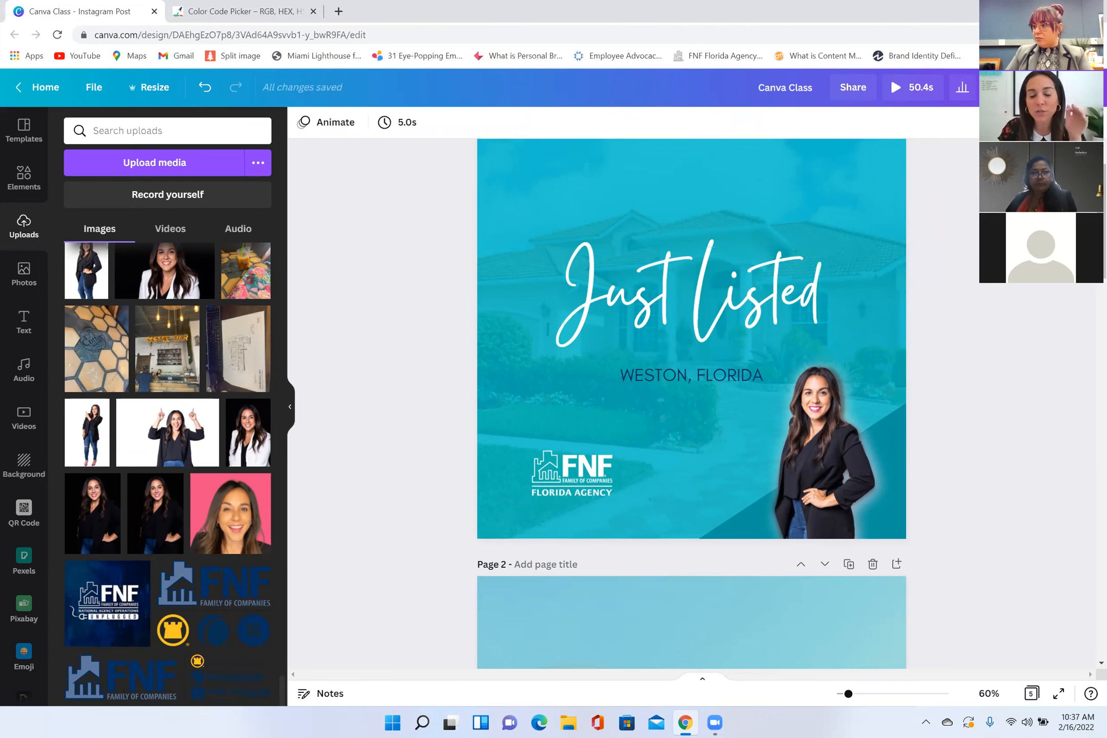
Step: Nudge the "WESTON, FLORIDA" text on page 1 slightly up and left, closer to "Just Listed"
{"action": "left_click_drag", "start_coordinate": [696, 377], "coordinate": [692, 367]}
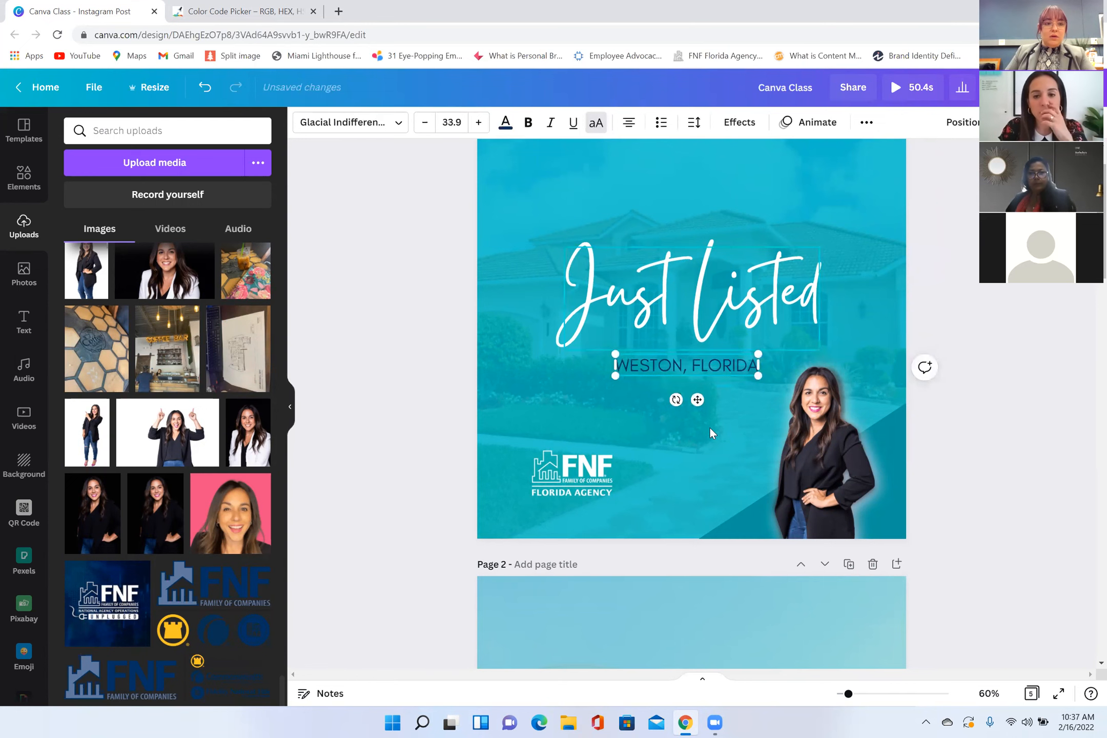
{"action": "left_click", "coordinate": [941, 339]}
{"action": "scroll", "coordinate": [804, 325], "scroll_direction": "down", "scroll_amount": 2}
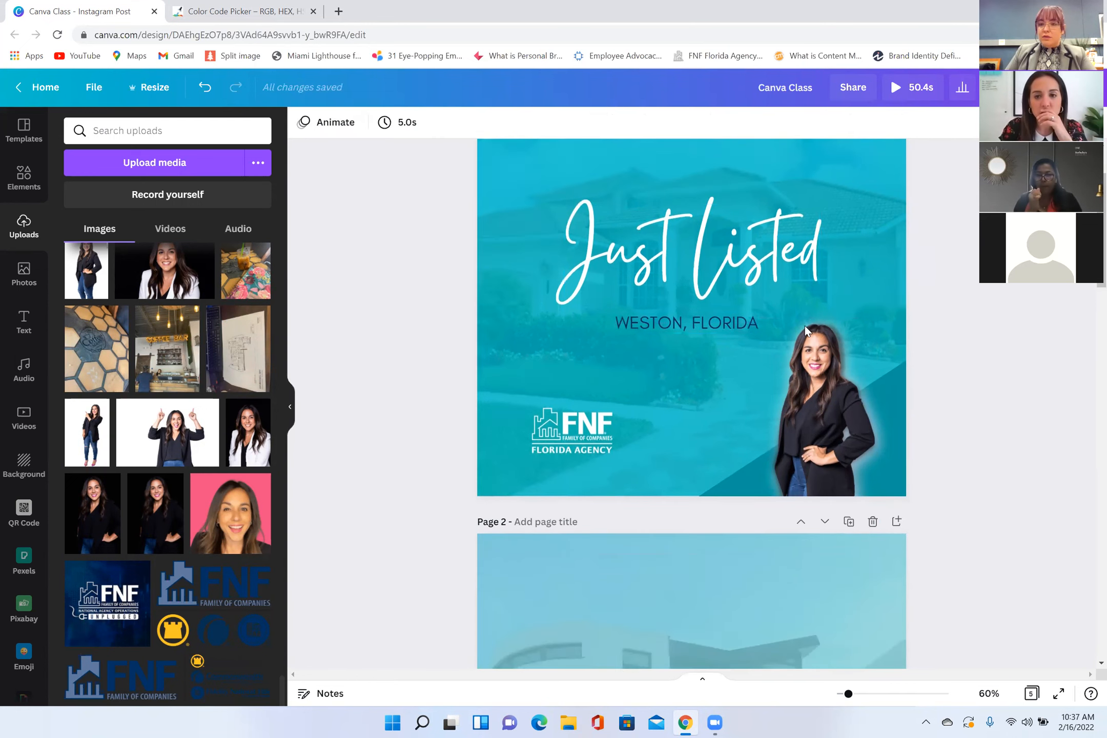
{"action": "left_click", "coordinate": [894, 358]}
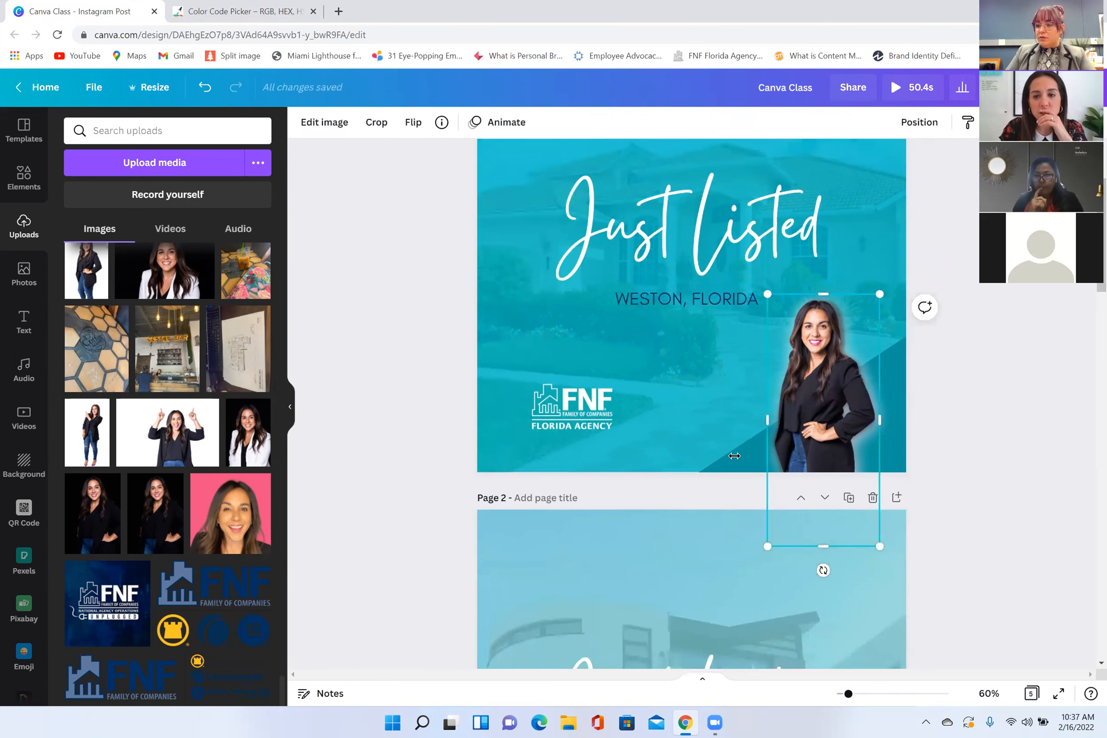
{"action": "left_click", "coordinate": [719, 467]}
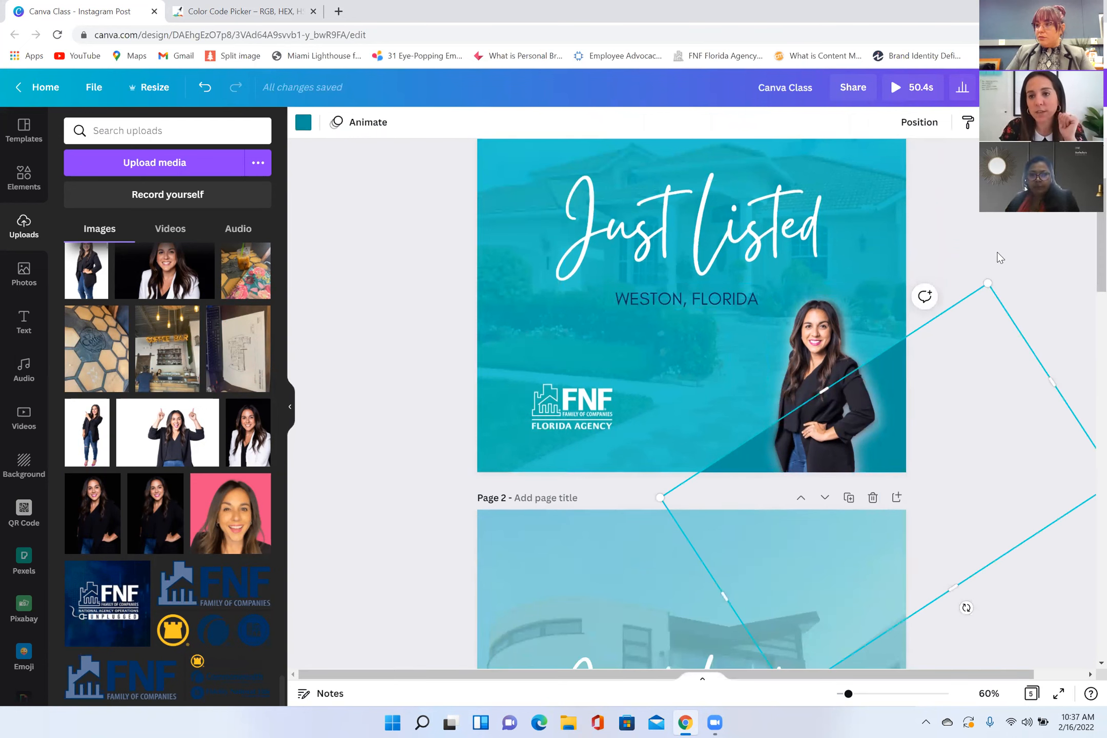
{"action": "left_click", "coordinate": [968, 331]}
{"action": "left_click", "coordinate": [965, 303]}
{"action": "scroll", "coordinate": [929, 267], "scroll_direction": "down", "scroll_amount": 2}
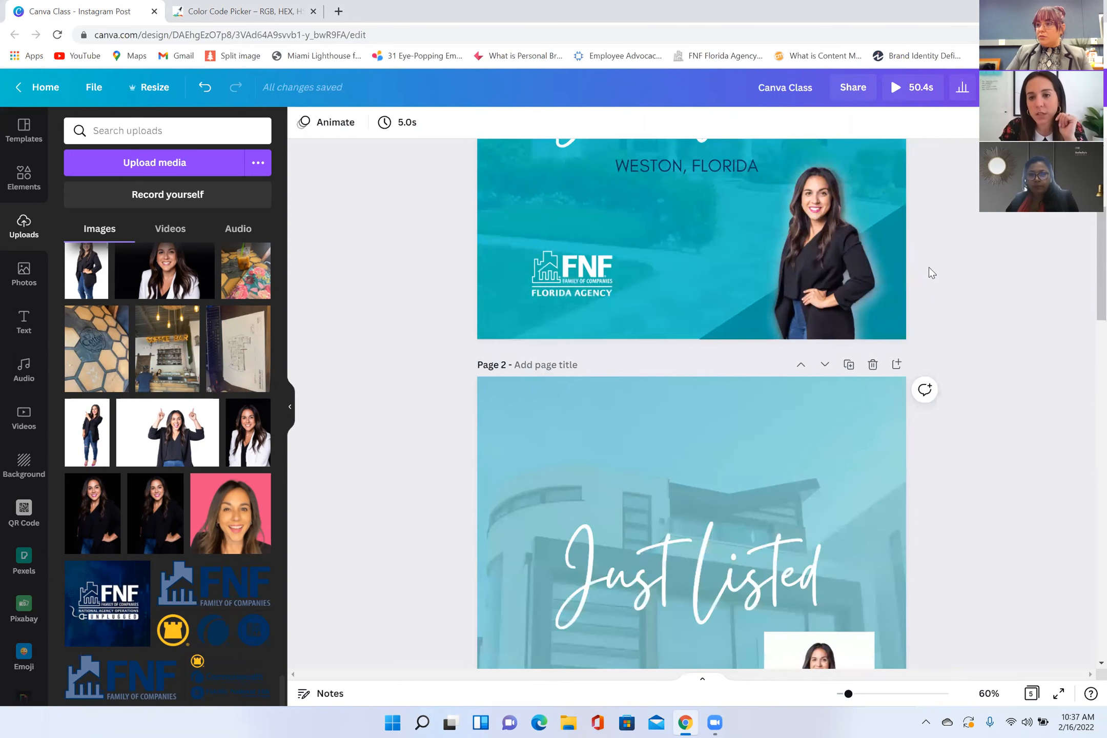
Step: Select the stacked agent portrait layers on page 1 together and deselect them
{"action": "scroll", "coordinate": [857, 339], "scroll_direction": "up", "scroll_amount": 1}
{"action": "left_click_drag", "start_coordinate": [944, 251], "coordinate": [840, 354]}
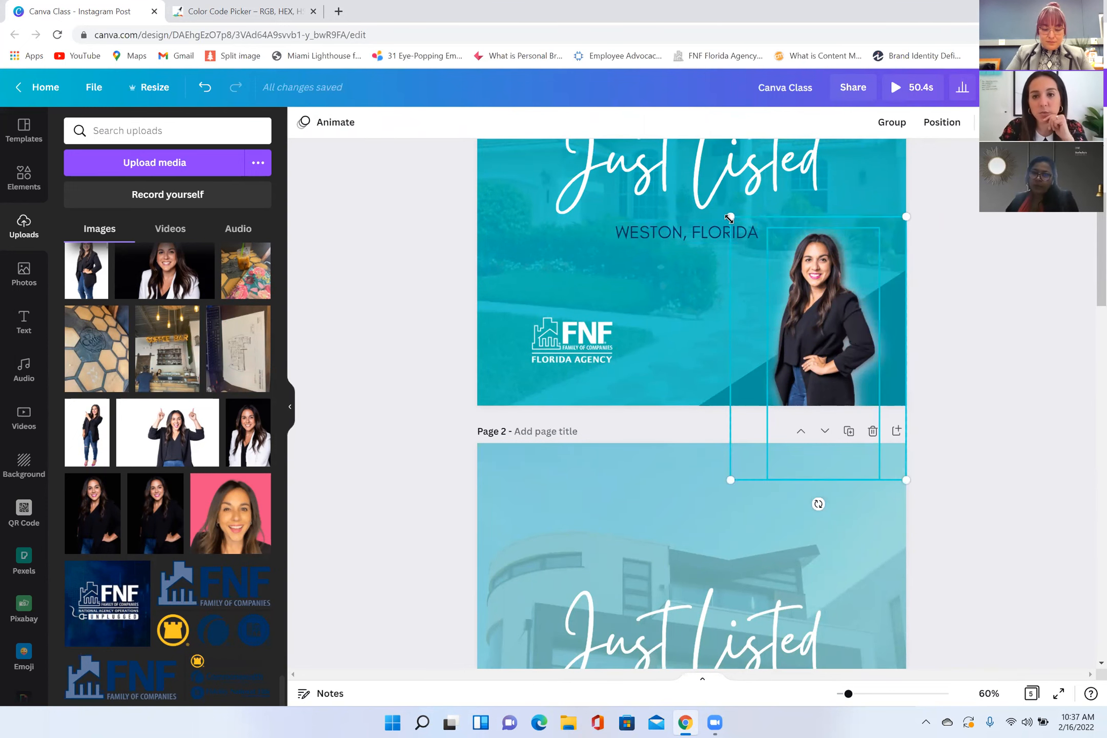
{"action": "mouse_move", "coordinate": [725, 217]}
{"action": "left_mouse_down"}
{"action": "mouse_move", "coordinate": [704, 215]}
{"action": "mouse_move", "coordinate": [731, 217]}
{"action": "left_mouse_up"}
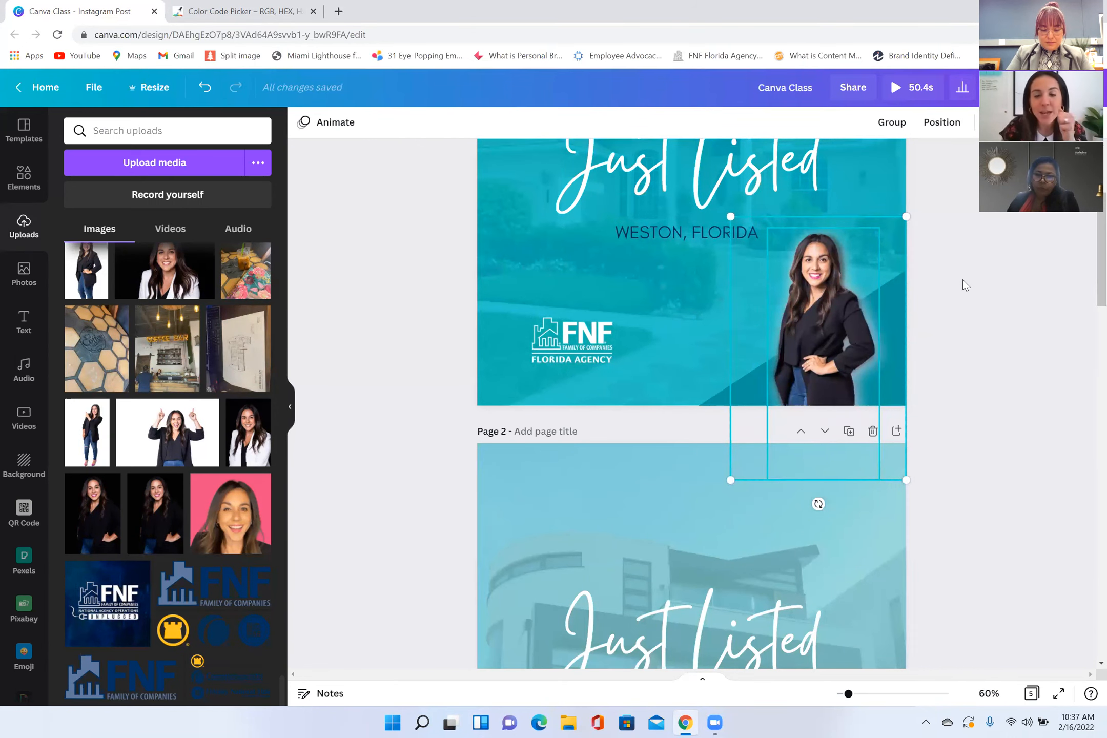
{"action": "left_click", "coordinate": [706, 413]}
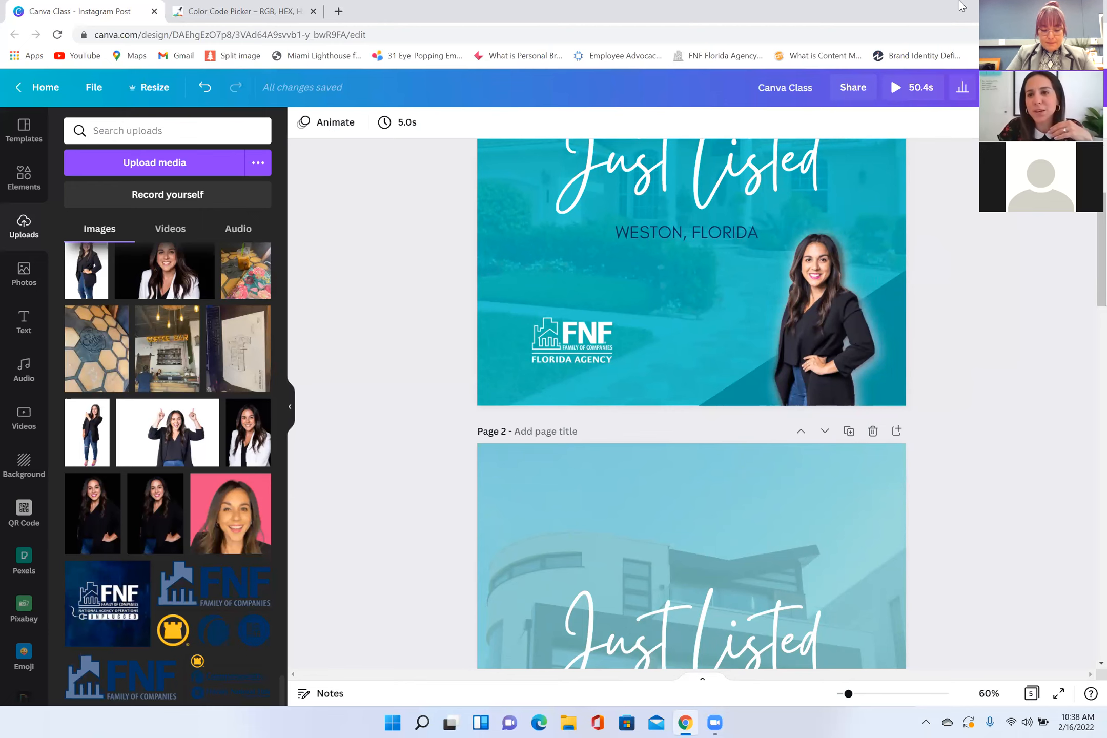
Step: Review the colour choices for page 1's teal overlay, clearing the 83d3d3 colour search
{"action": "left_click", "coordinate": [569, 260]}
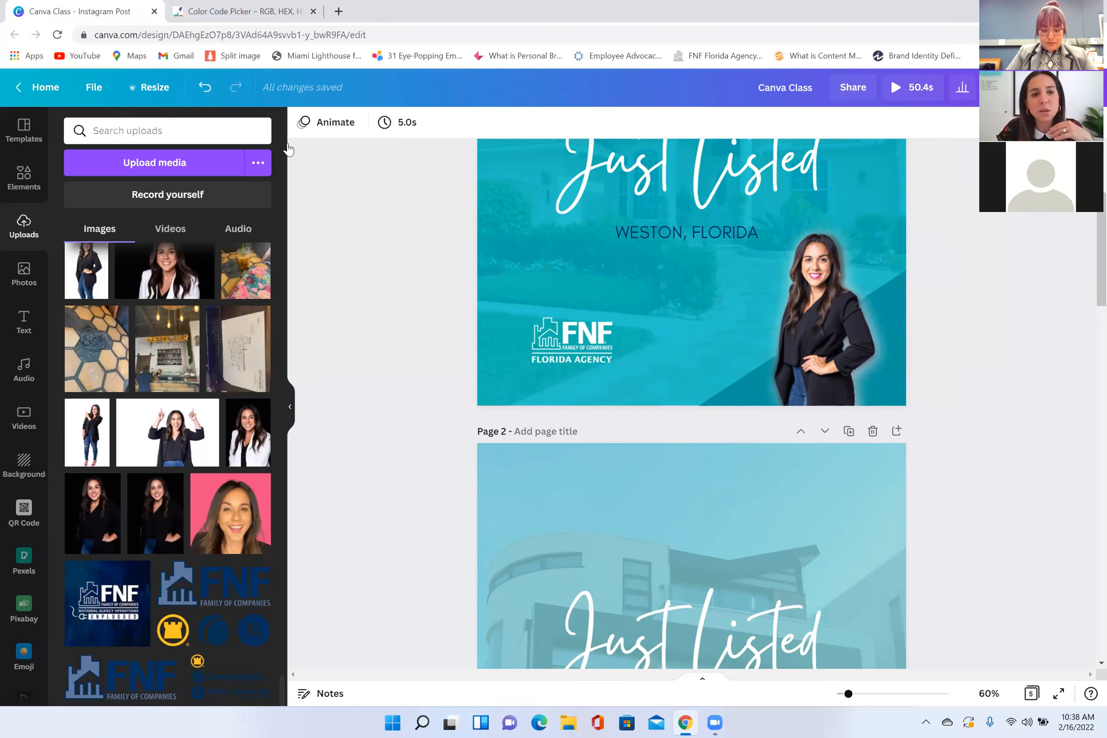
{"action": "left_click", "coordinate": [303, 122]}
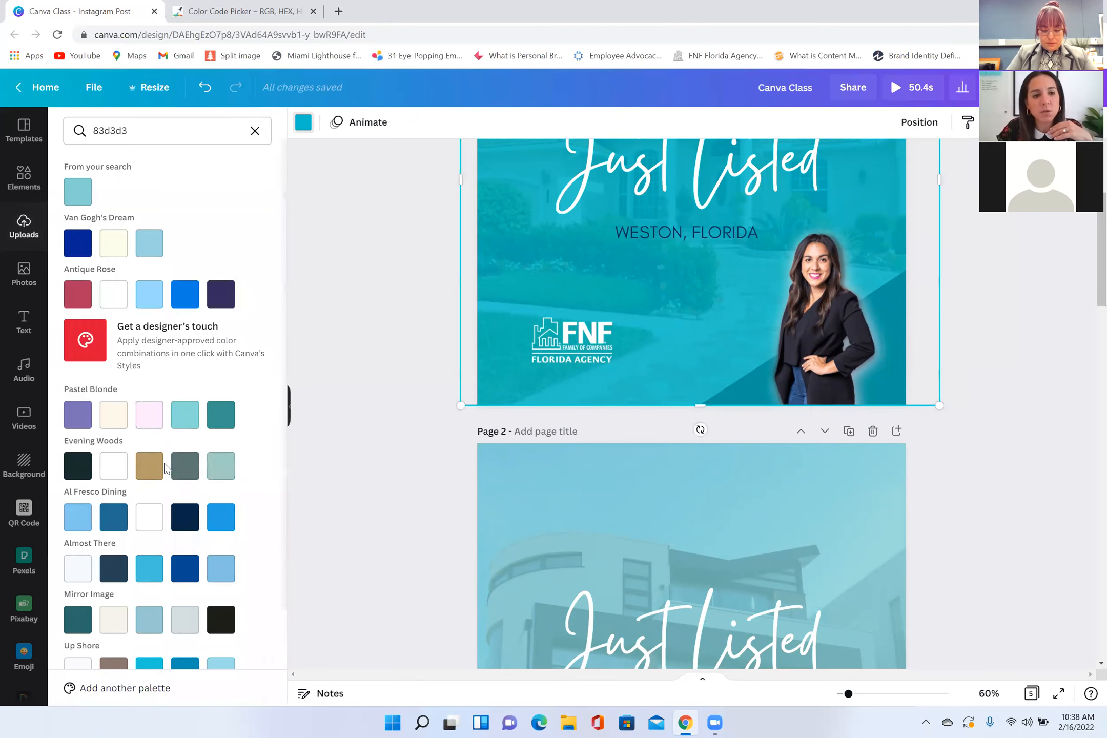
{"action": "left_click", "coordinate": [255, 130]}
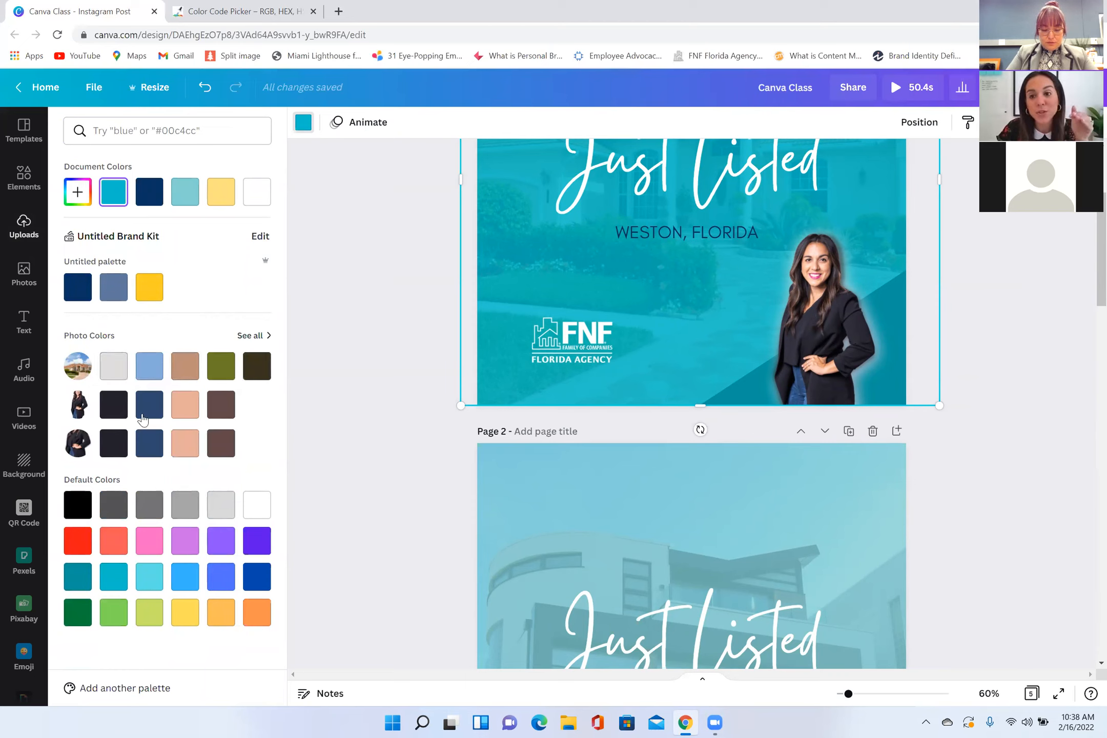
{"action": "left_click", "coordinate": [840, 314]}
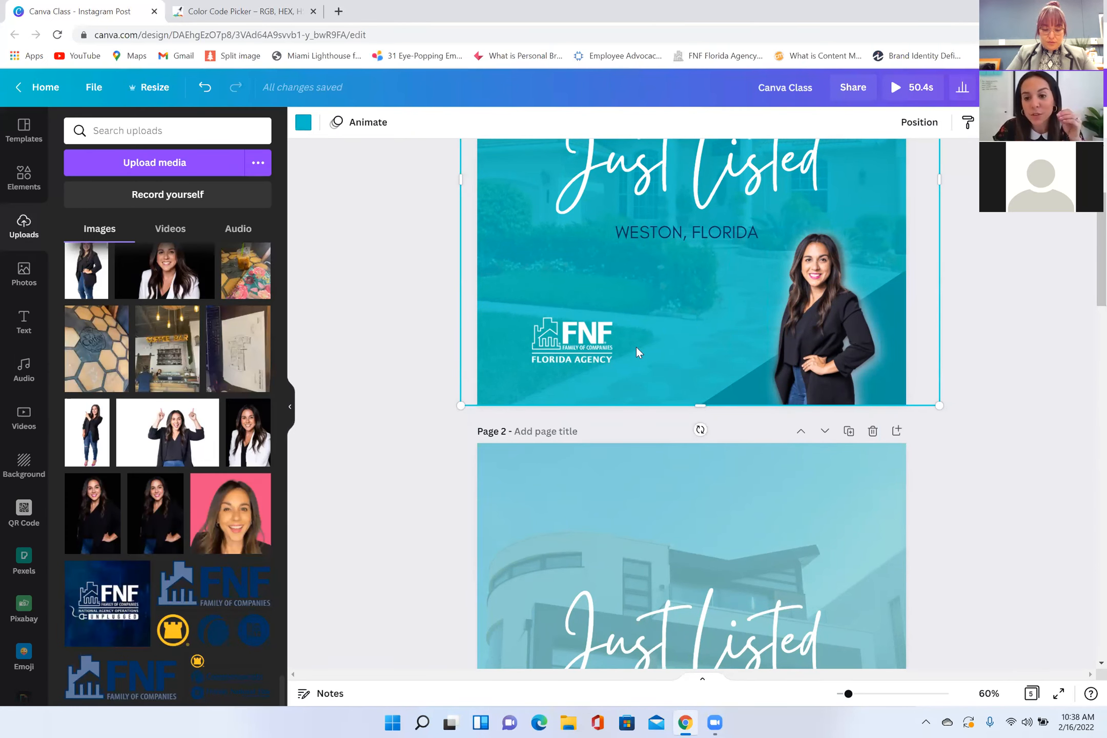
Step: Remove the background from the agent portrait on page 2 with Background Remover
{"action": "scroll", "coordinate": [635, 347], "scroll_direction": "down", "scroll_amount": 5}
{"action": "left_click", "coordinate": [824, 440]}
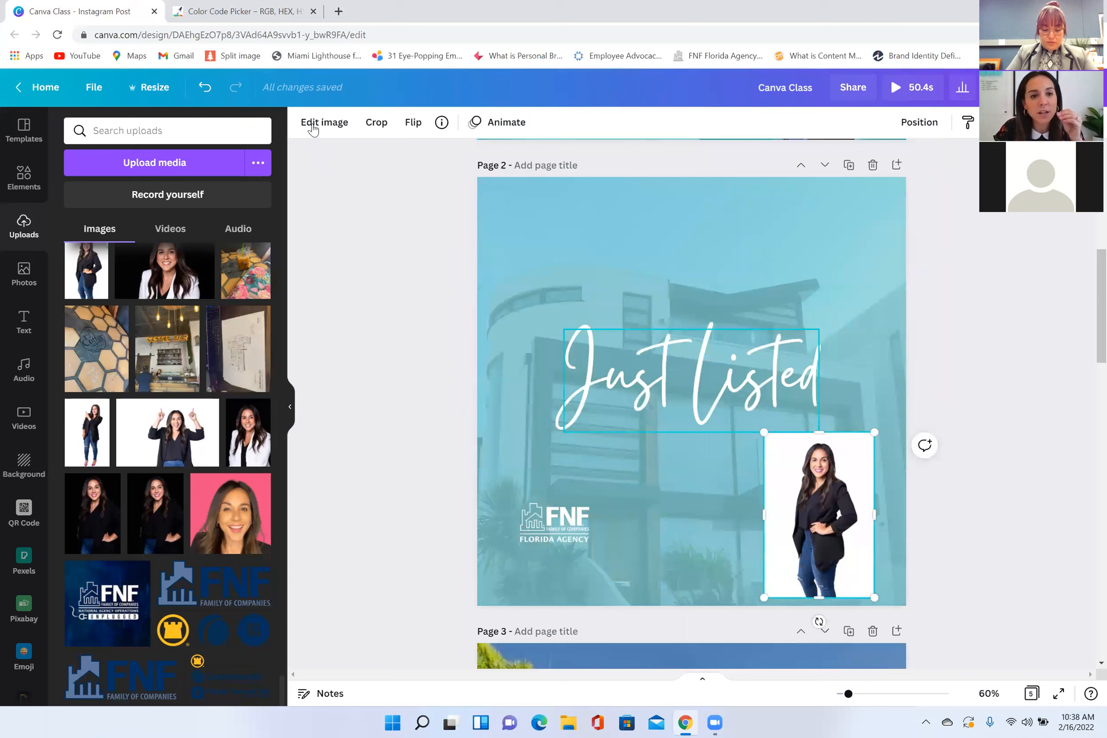
{"action": "left_click", "coordinate": [315, 123]}
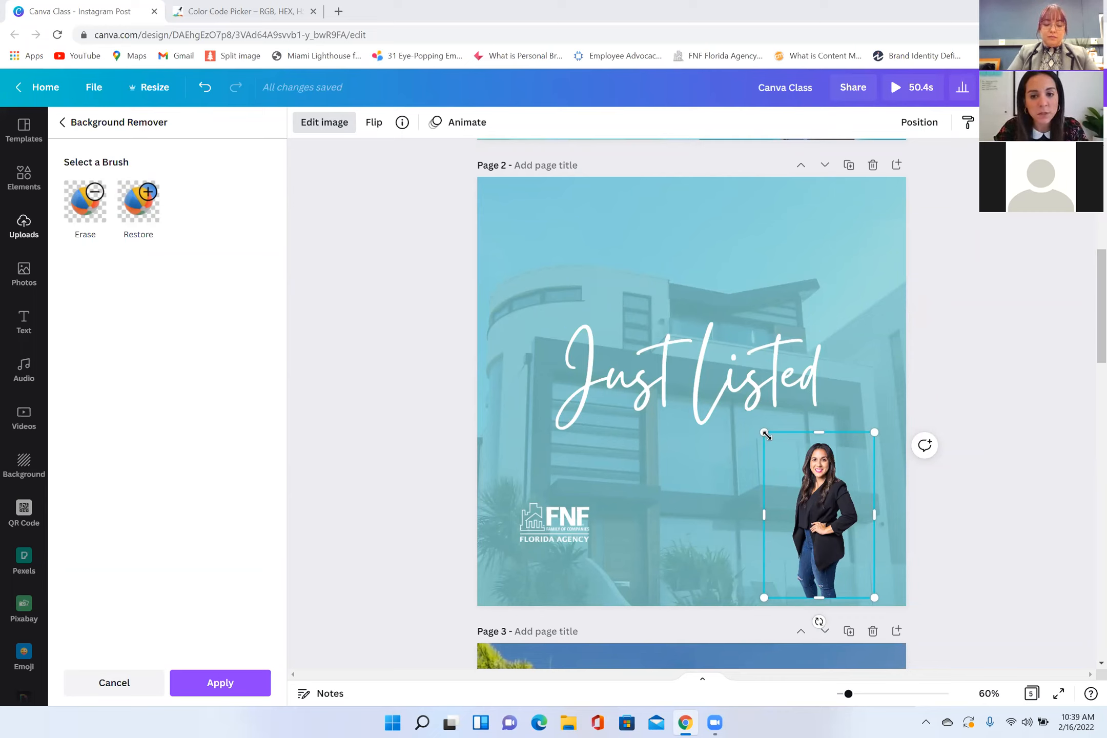
Step: Enlarge the page 2 portrait and place it in the lower-right corner, with the legs running off the bottom edge
{"action": "left_click_drag", "start_coordinate": [764, 433], "coordinate": [736, 391]}
{"action": "scroll", "coordinate": [728, 402], "scroll_direction": "up", "scroll_amount": 5}
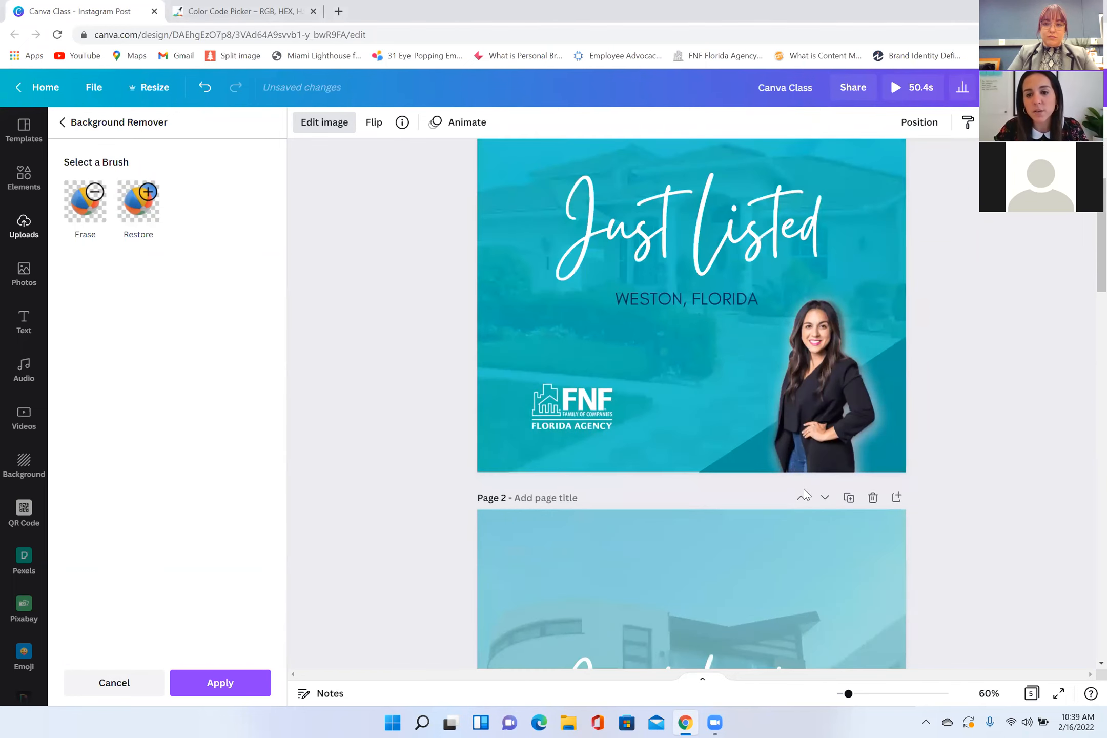
{"action": "scroll", "coordinate": [799, 482], "scroll_direction": "down", "scroll_amount": 6}
{"action": "left_click_drag", "start_coordinate": [874, 531], "coordinate": [907, 580]}
{"action": "left_click_drag", "start_coordinate": [838, 441], "coordinate": [830, 464]}
{"action": "left_click", "coordinate": [1006, 590]}
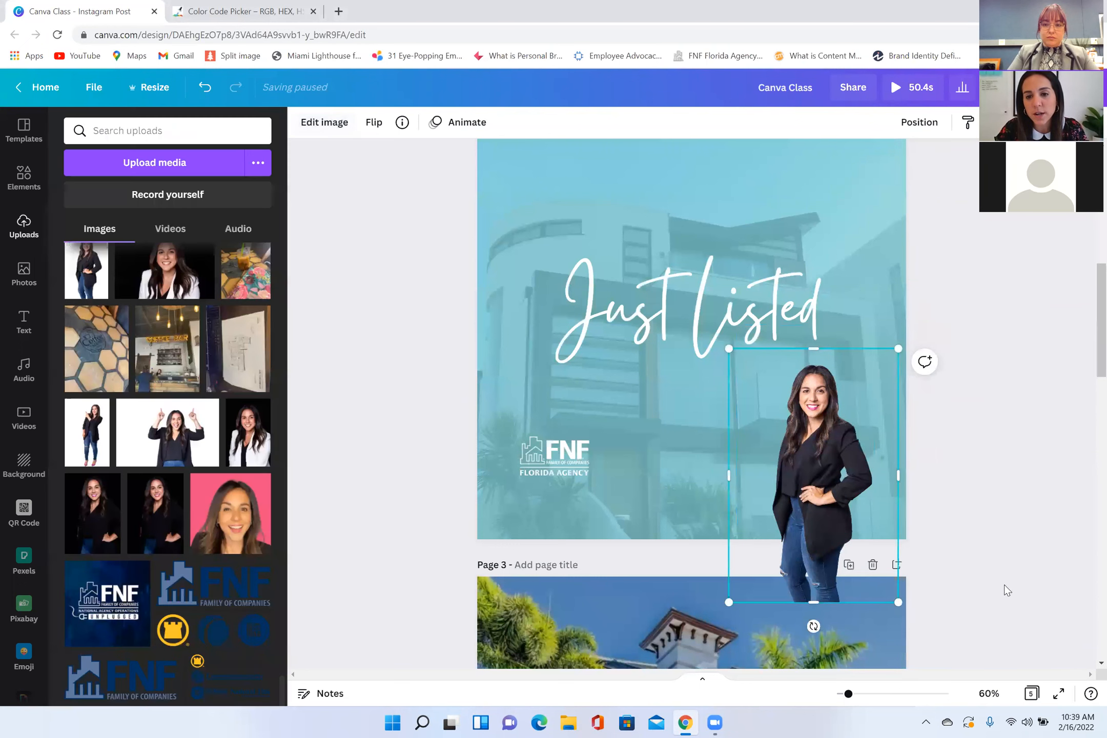
{"action": "left_click", "coordinate": [405, 544]}
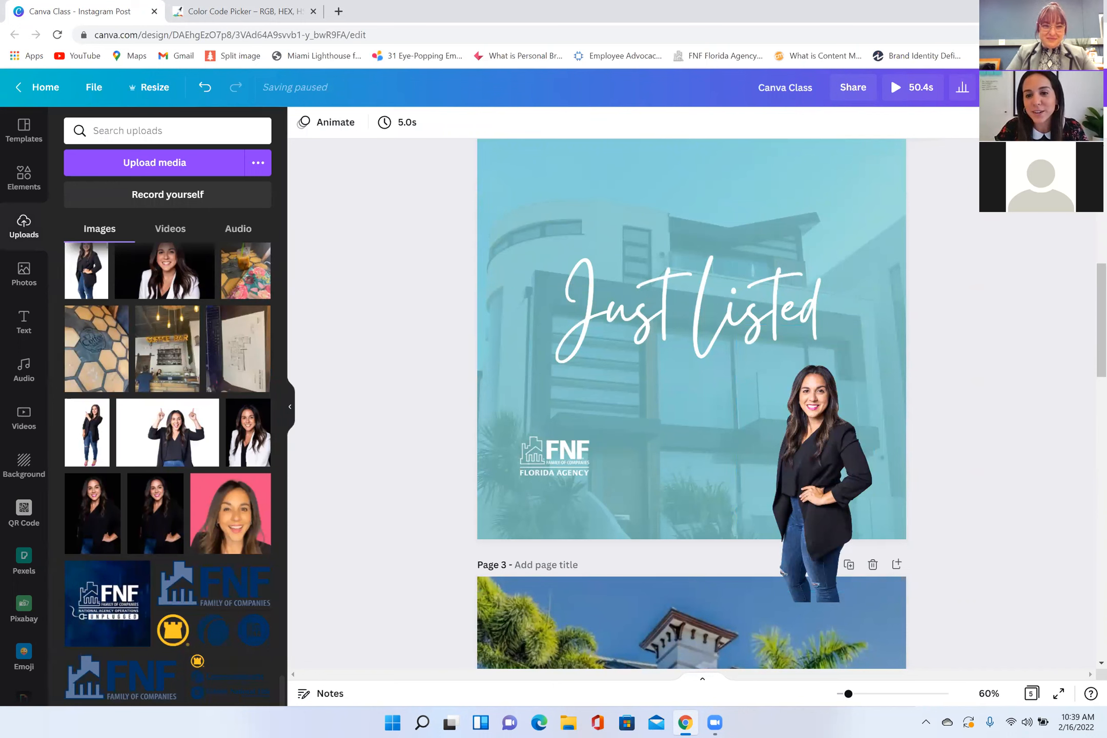
{"action": "left_click_drag", "start_coordinate": [829, 472], "coordinate": [630, 334]}
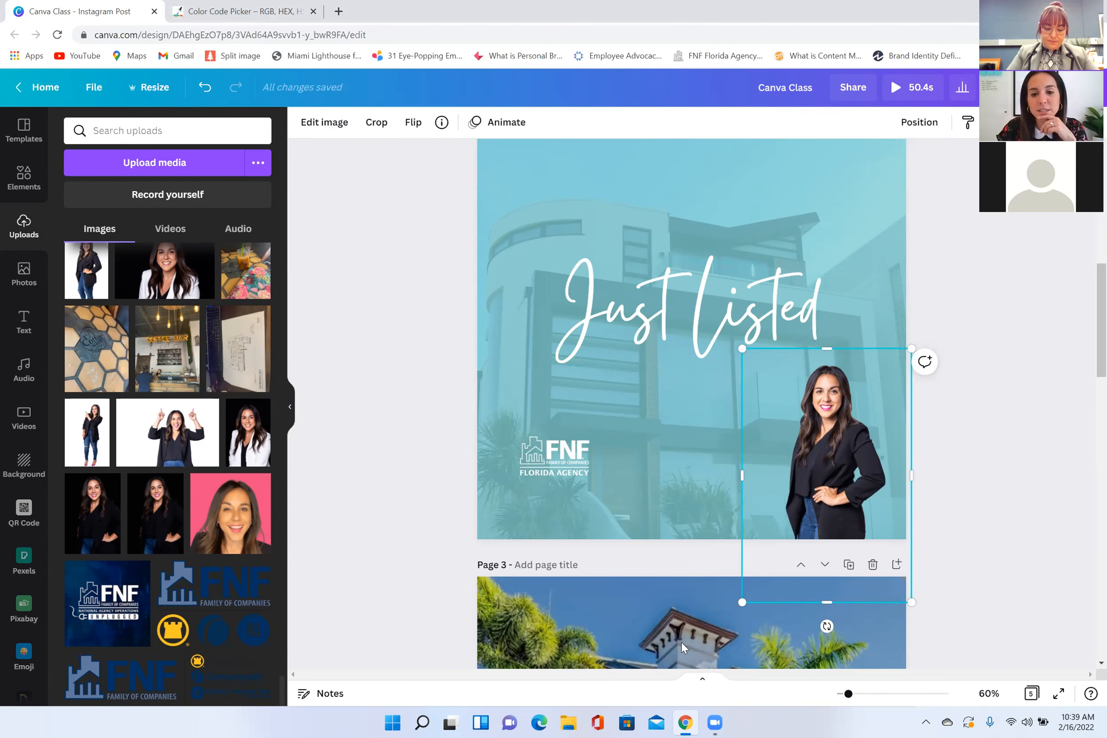
Step: Examine the full set of Adjust settings for the page 2 portrait
{"action": "left_click", "coordinate": [324, 123]}
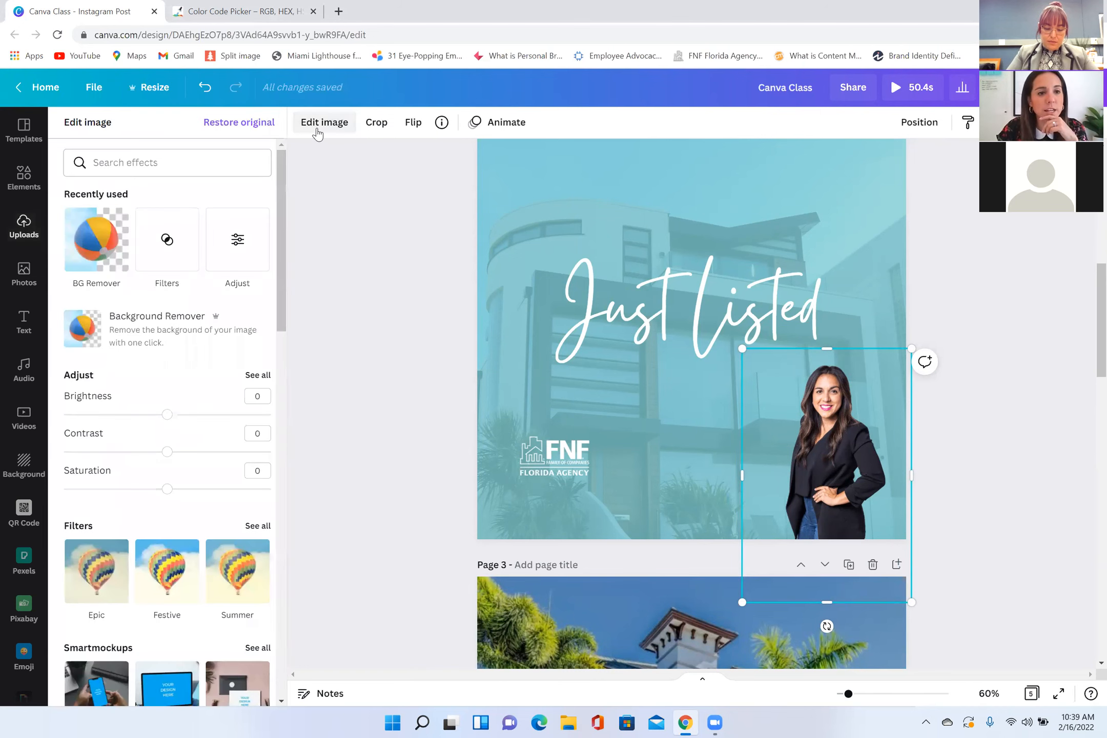
{"action": "left_click", "coordinate": [256, 375]}
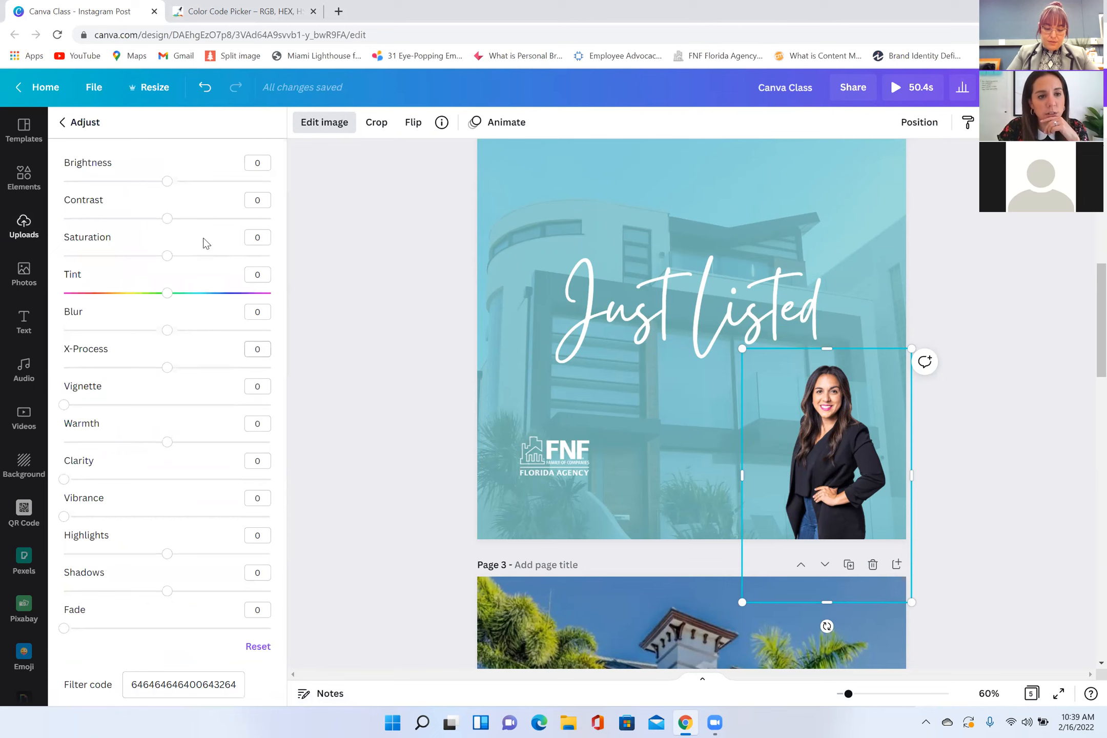
{"action": "left_click", "coordinate": [173, 182]}
{"action": "left_click", "coordinate": [341, 123]}
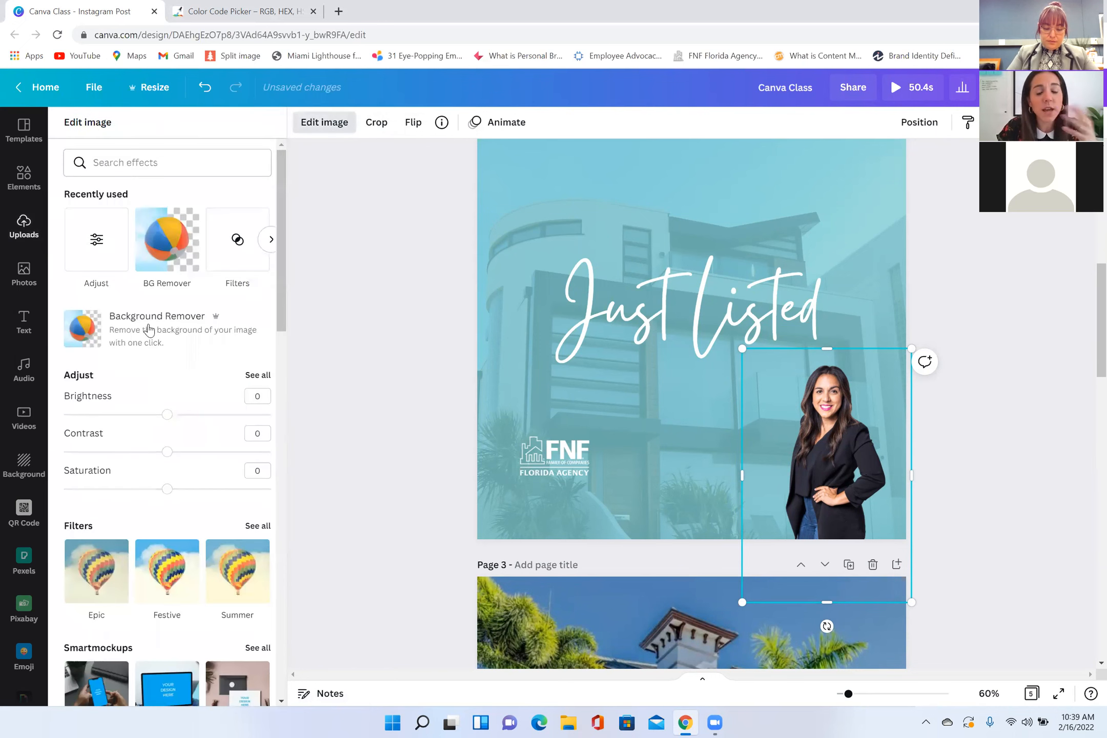
Step: Apply a Drop shadow to the agent portrait on page 2
{"action": "scroll", "coordinate": [153, 425], "scroll_direction": "down", "scroll_amount": 5}
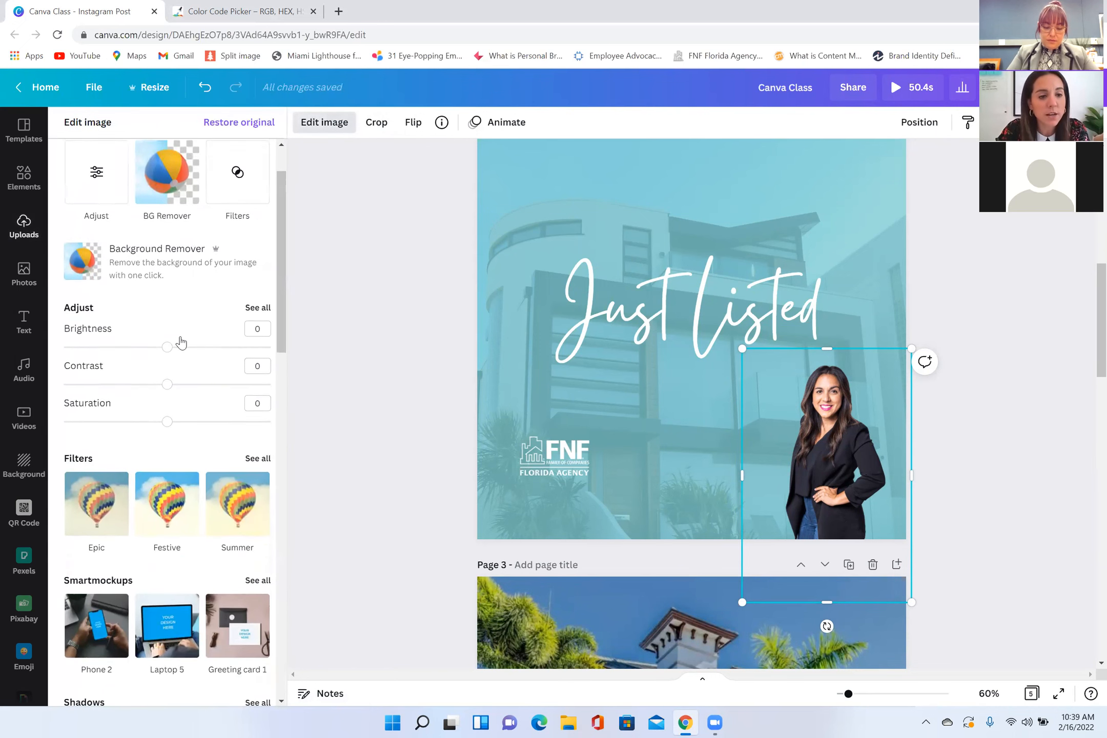
{"action": "scroll", "coordinate": [204, 451], "scroll_direction": "down", "scroll_amount": 1}
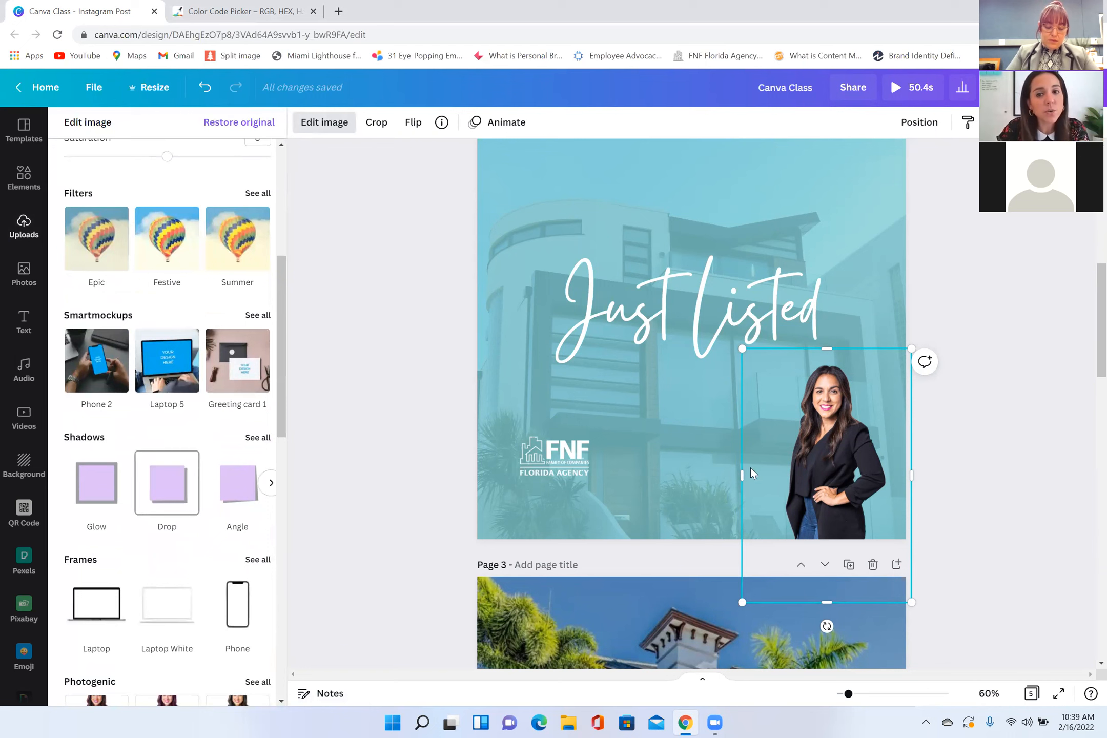
{"action": "scroll", "coordinate": [170, 484], "scroll_direction": "up", "scroll_amount": 3}
{"action": "scroll", "coordinate": [140, 487], "scroll_direction": "up", "scroll_amount": 2}
{"action": "scroll", "coordinate": [94, 346], "scroll_direction": "down", "scroll_amount": 3}
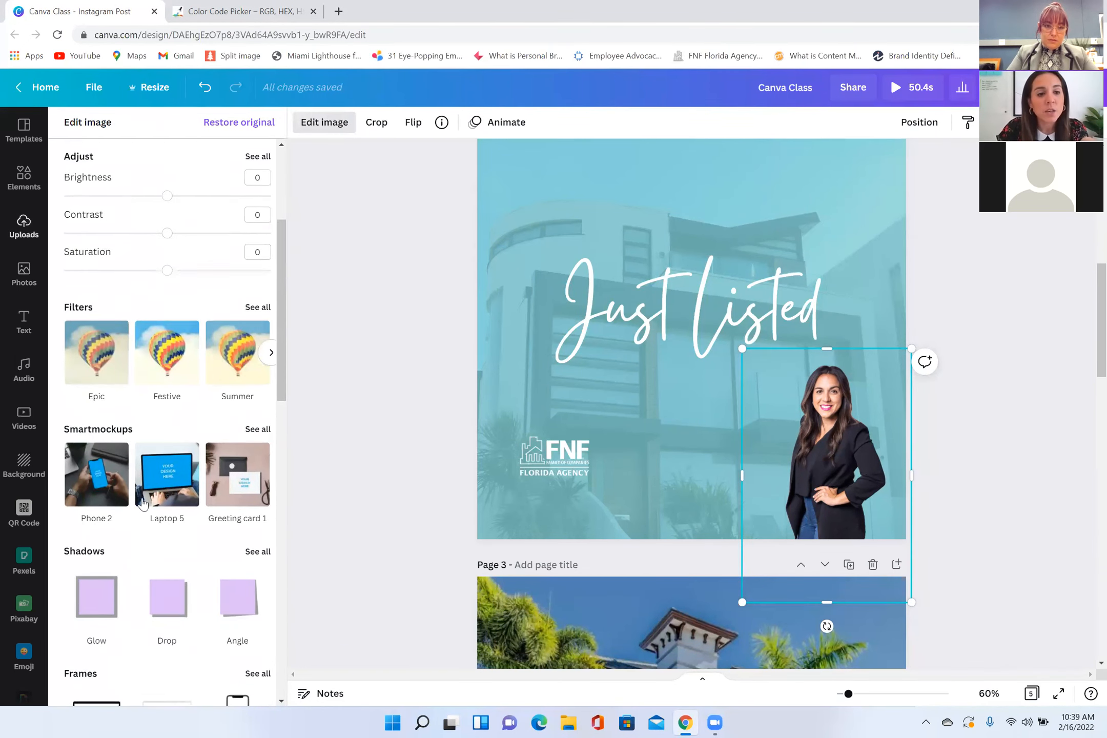
{"action": "scroll", "coordinate": [94, 346], "scroll_direction": "down", "scroll_amount": 3}
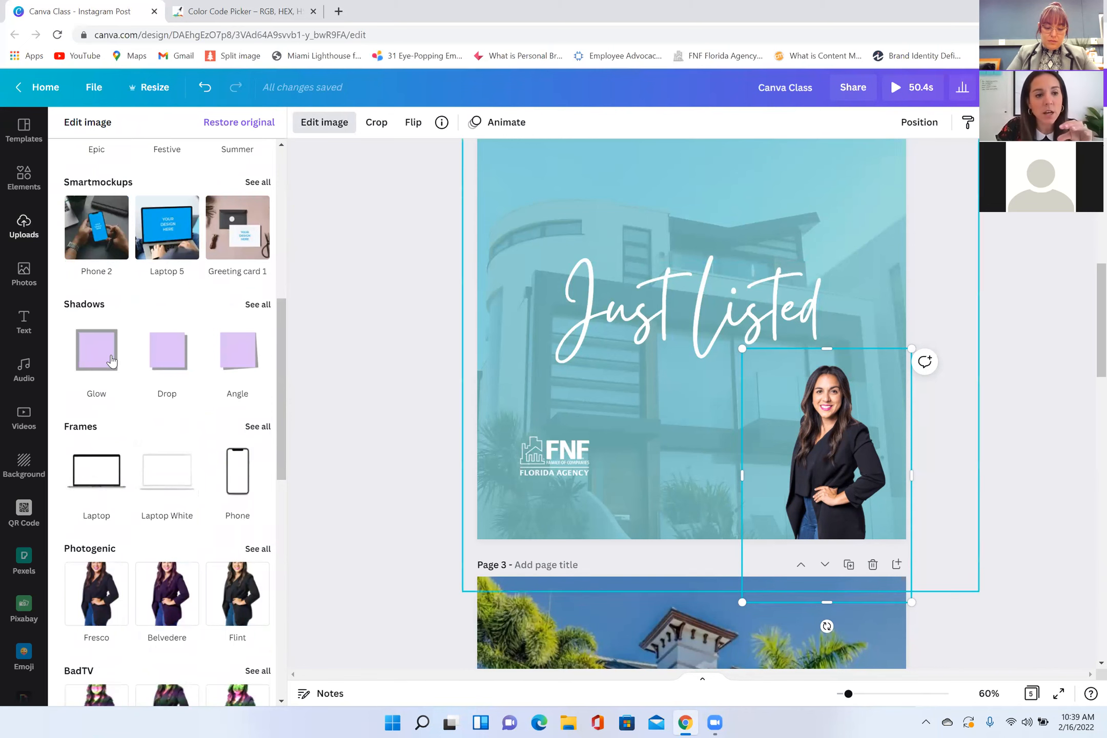
{"action": "left_click", "coordinate": [258, 304]}
{"action": "left_click", "coordinate": [242, 196]}
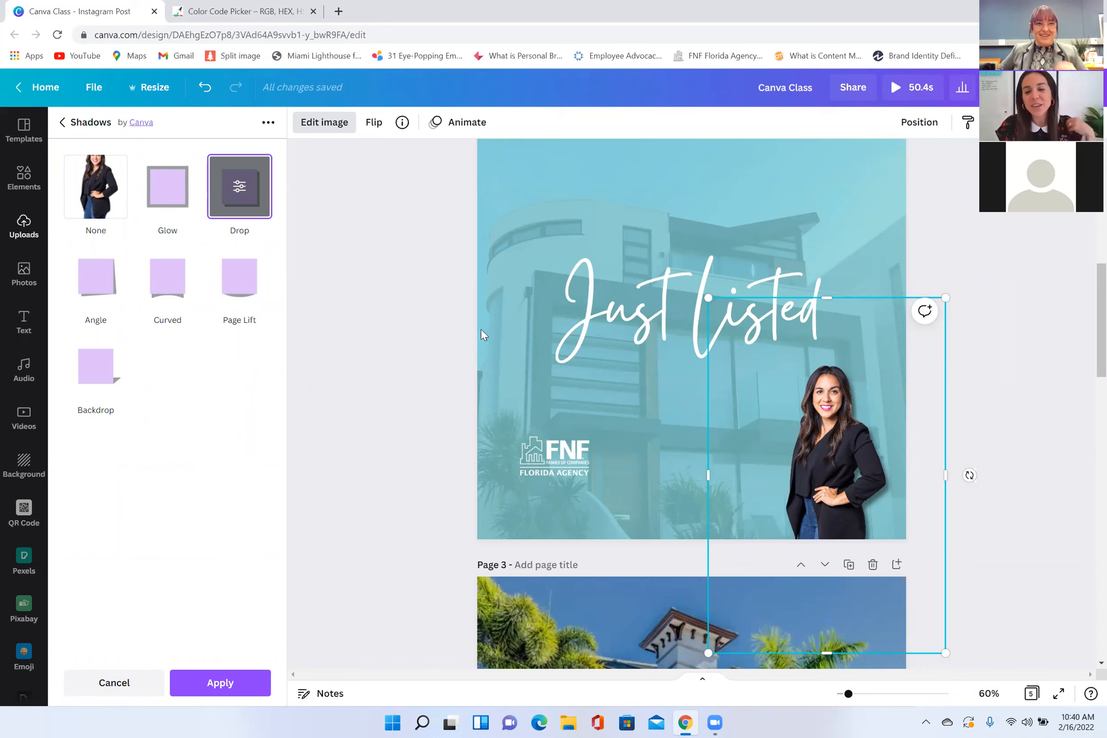
{"action": "left_click", "coordinate": [324, 126]}
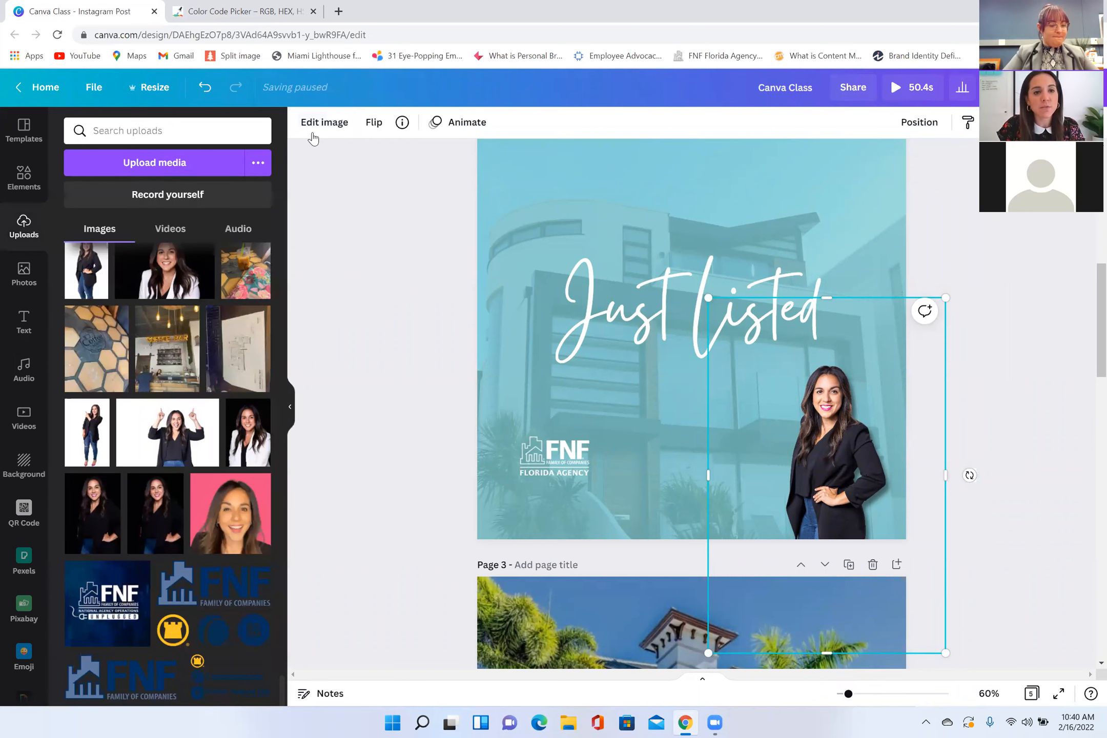
Step: Review the page 2 portrait's image effects down to Shadows and Frames without changing any
{"action": "left_click", "coordinate": [324, 122]}
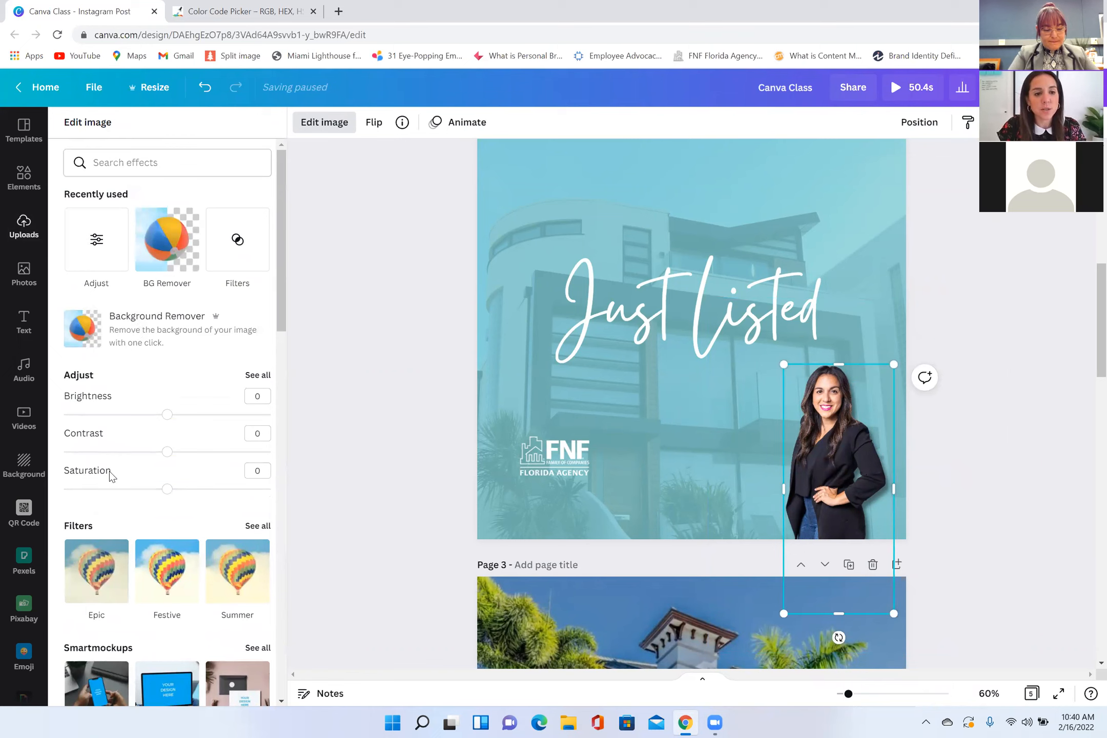
{"action": "scroll", "coordinate": [136, 472], "scroll_direction": "down", "scroll_amount": 3}
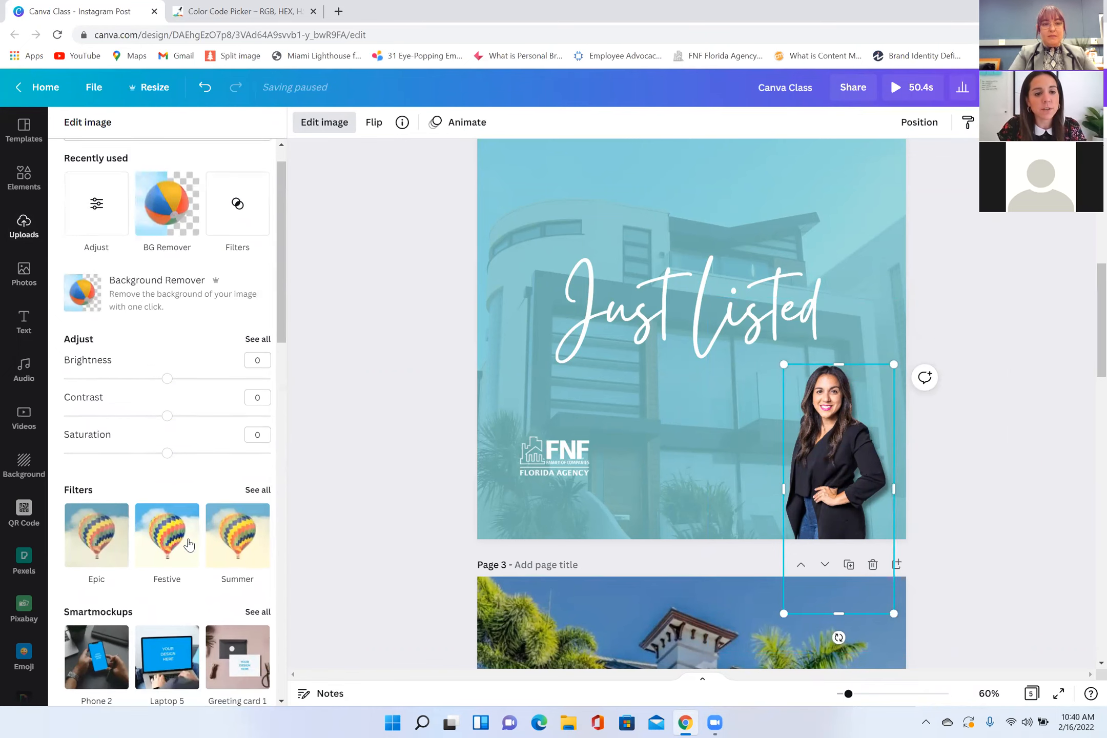
{"action": "scroll", "coordinate": [128, 389], "scroll_direction": "down", "scroll_amount": 5}
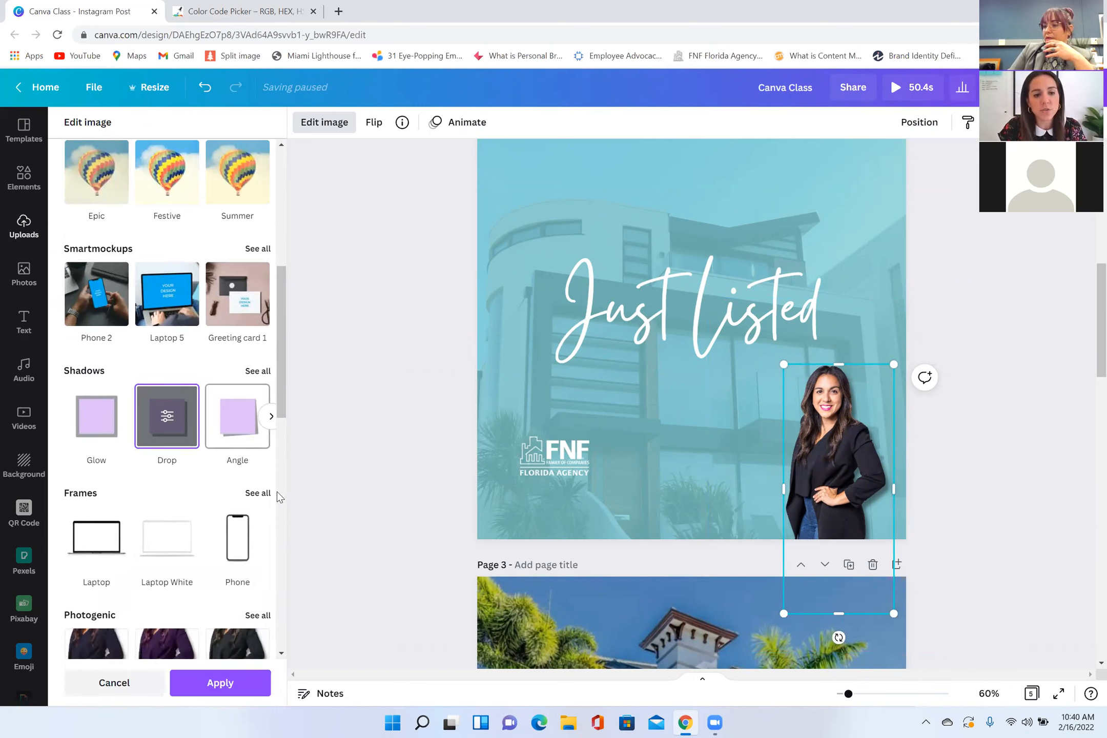
{"action": "key", "text": "Escape"}
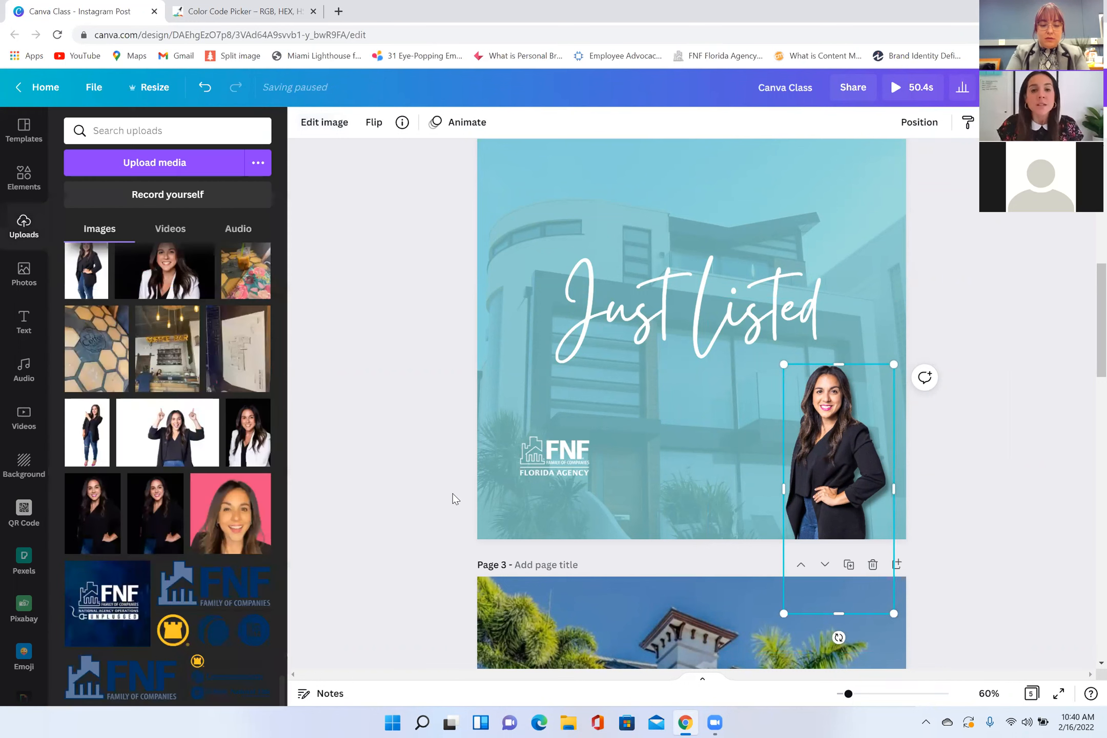
Step: Add a navy square to page 2, enlarged and tilted to fill the lower-right corner diagonally over the portrait
{"action": "scroll", "coordinate": [463, 505], "scroll_direction": "up", "scroll_amount": 5}
{"action": "scroll", "coordinate": [463, 509], "scroll_direction": "up", "scroll_amount": 3}
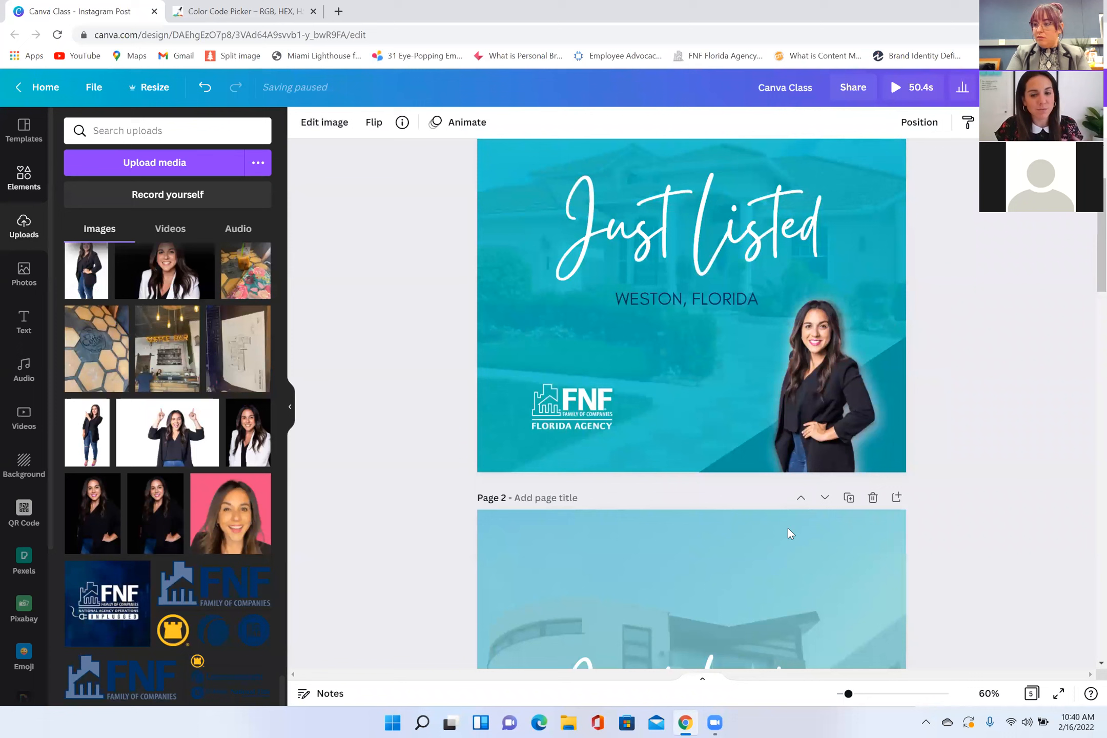
{"action": "scroll", "coordinate": [452, 588], "scroll_direction": "down", "scroll_amount": 1}
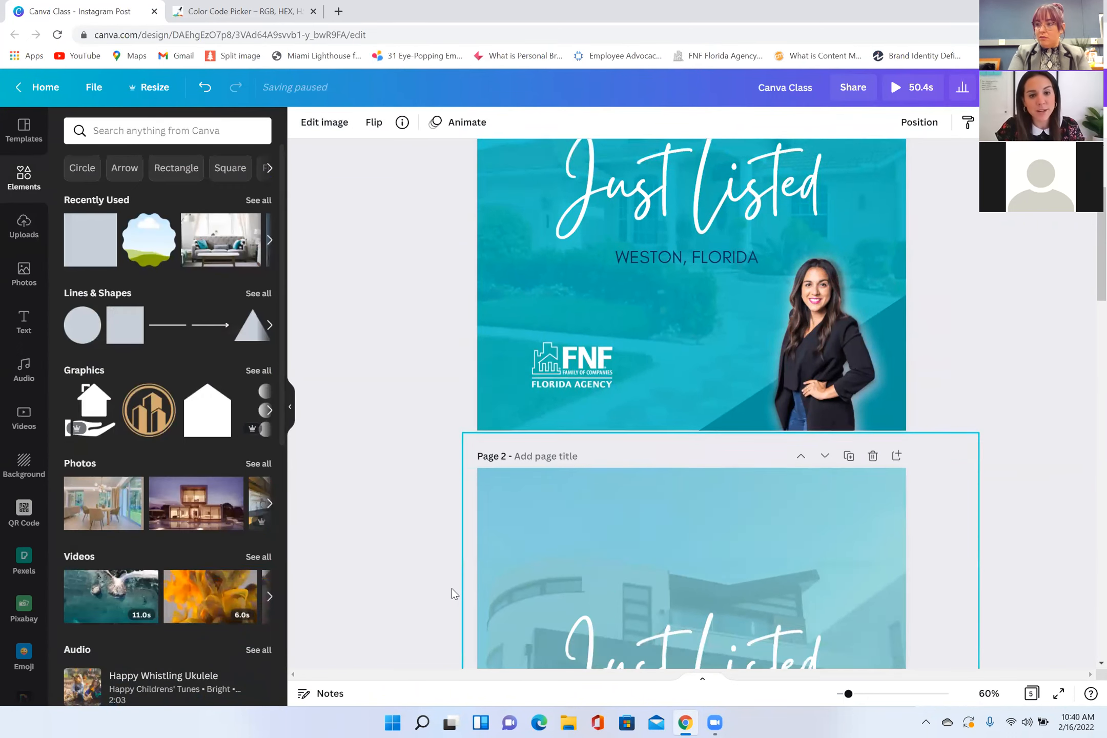
{"action": "scroll", "coordinate": [470, 589], "scroll_direction": "down", "scroll_amount": 4}
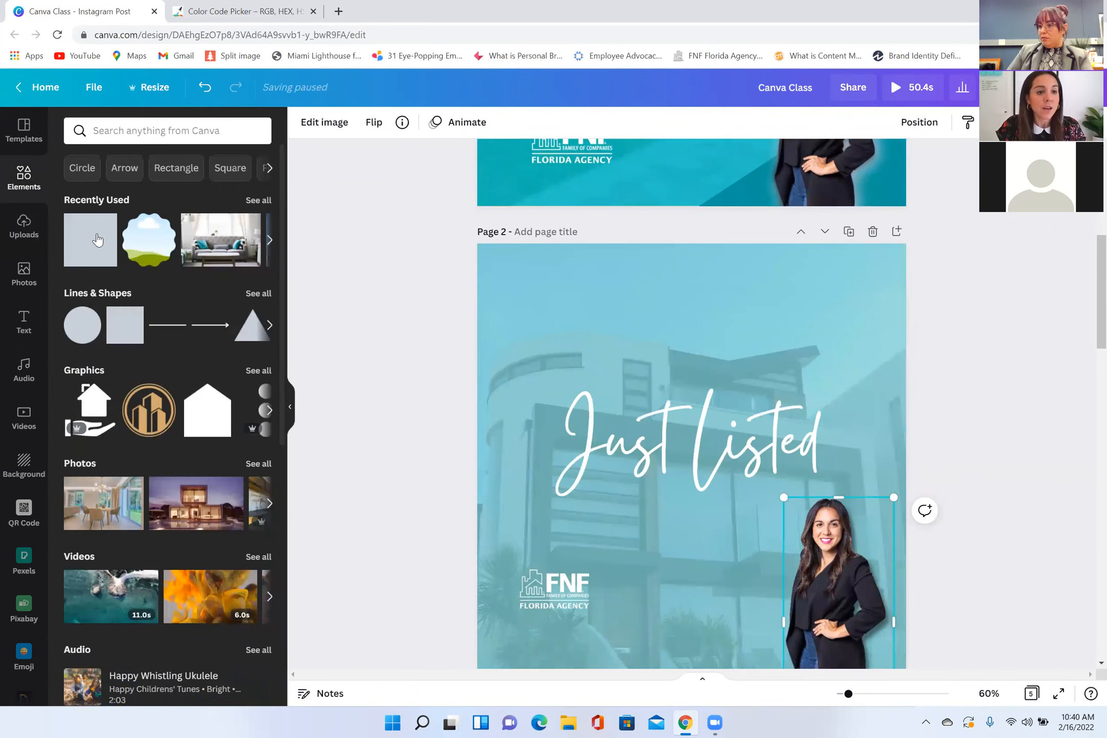
{"action": "scroll", "coordinate": [449, 285], "scroll_direction": "down", "scroll_amount": 3}
{"action": "left_click_drag", "start_coordinate": [738, 207], "coordinate": [742, 365]}
{"action": "left_click_drag", "start_coordinate": [707, 409], "coordinate": [896, 488]}
{"action": "left_click_drag", "start_coordinate": [833, 463], "coordinate": [1042, 429]}
{"action": "left_click", "coordinate": [1037, 455]}
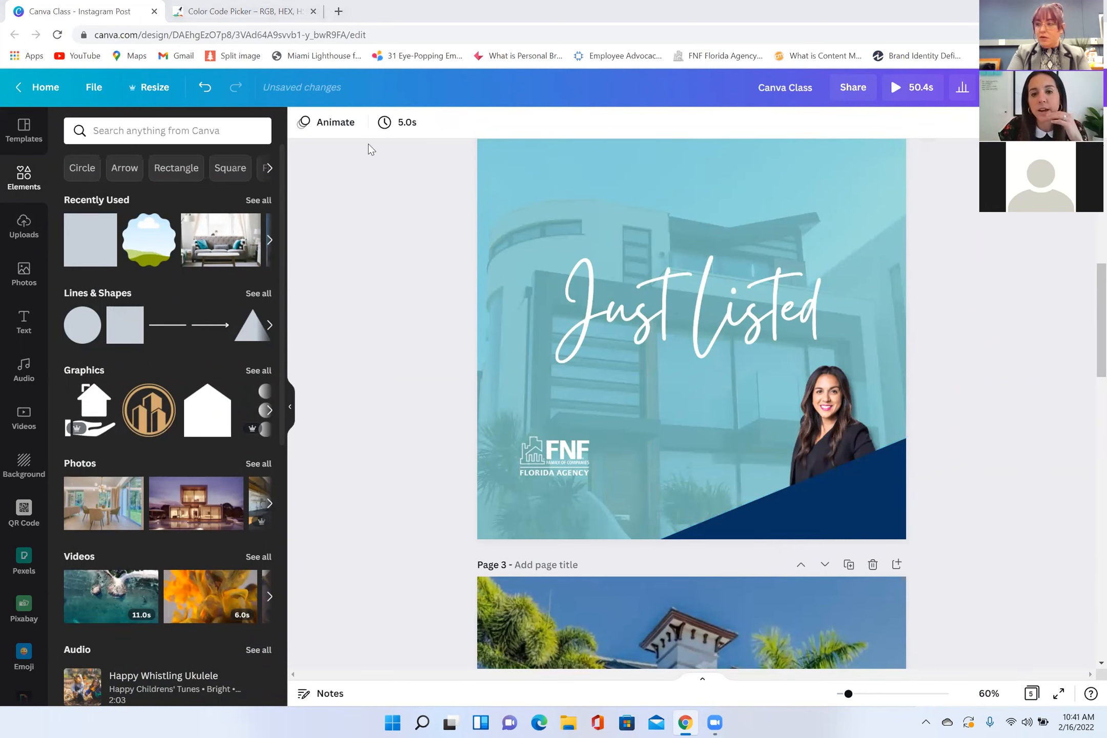
Step: Layer the navy corner shape behind the portrait but above the teal overlay by moving it backward twice and forward once
{"action": "left_click", "coordinate": [898, 505]}
{"action": "left_click_drag", "start_coordinate": [840, 455], "coordinate": [879, 491]}
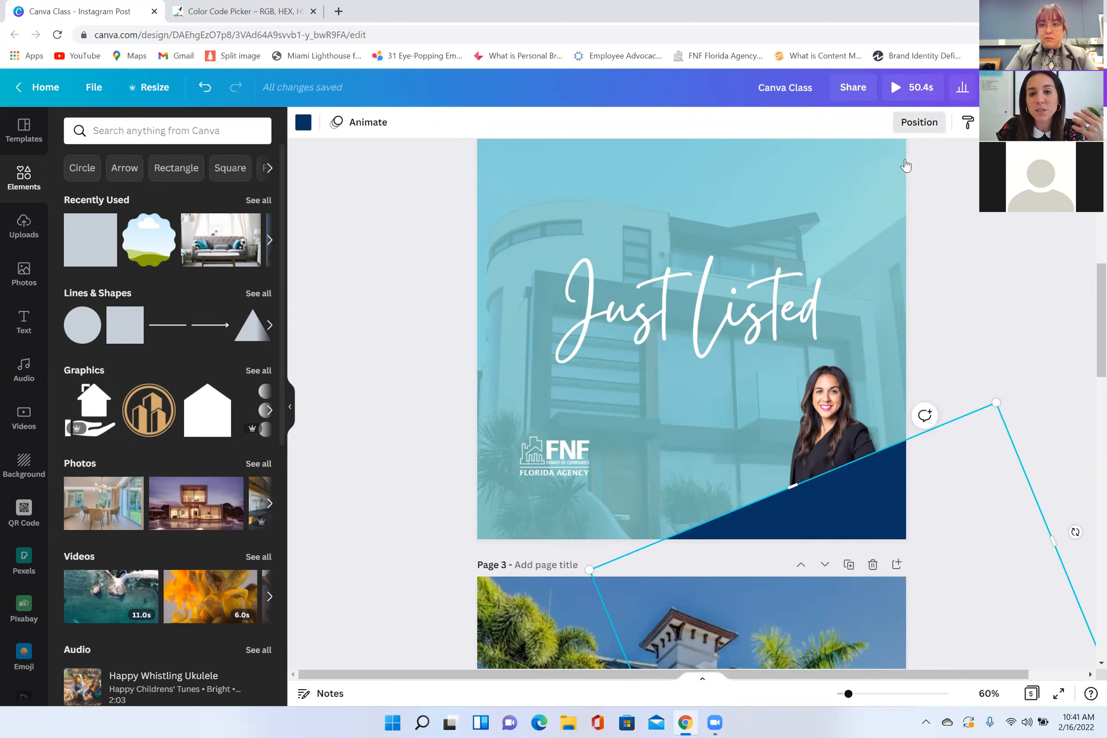
{"action": "left_click", "coordinate": [918, 122]}
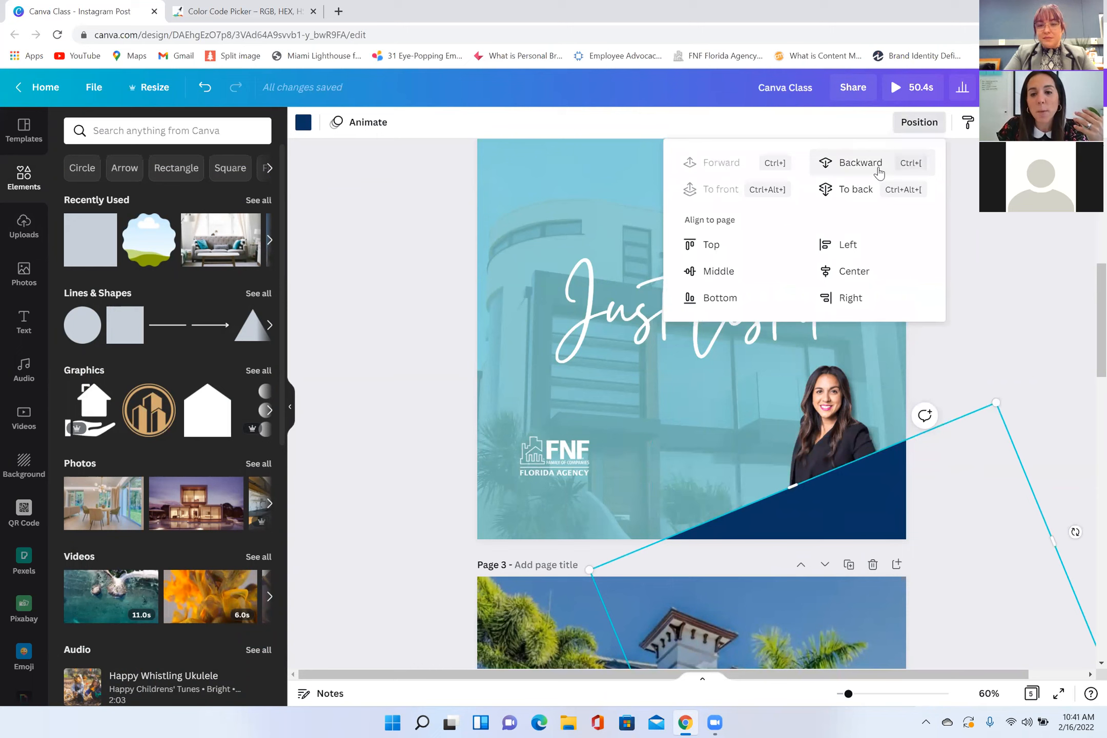
{"action": "left_click", "coordinate": [878, 173]}
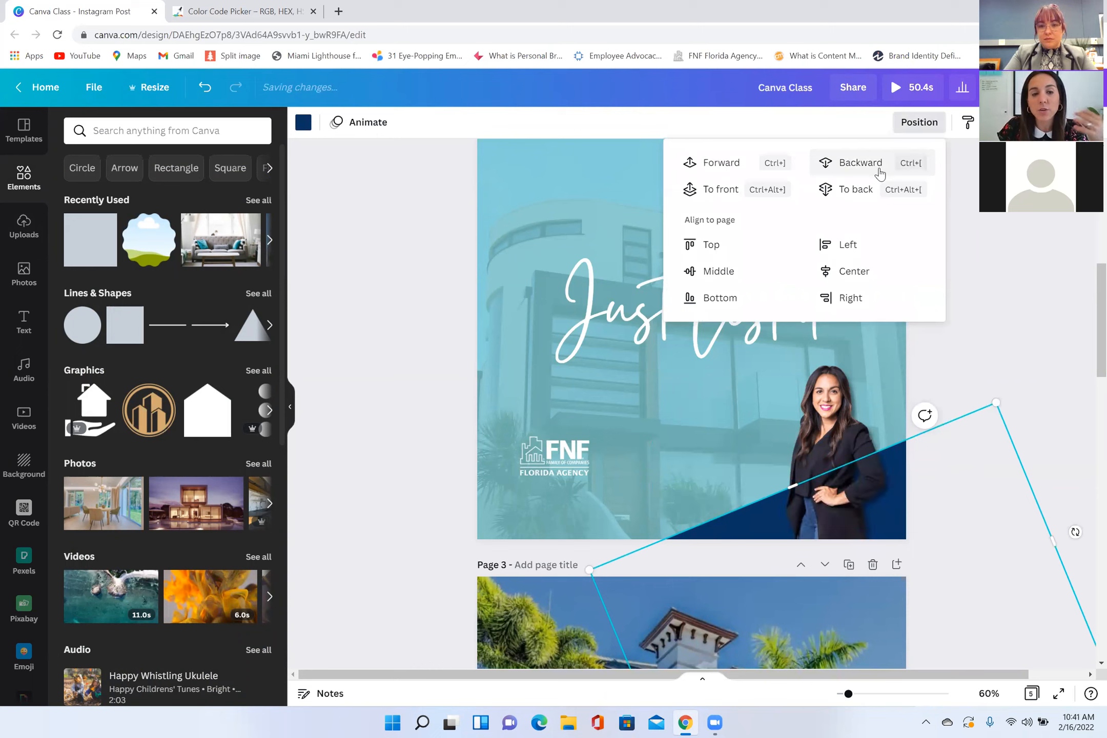
{"action": "left_click", "coordinate": [880, 173]}
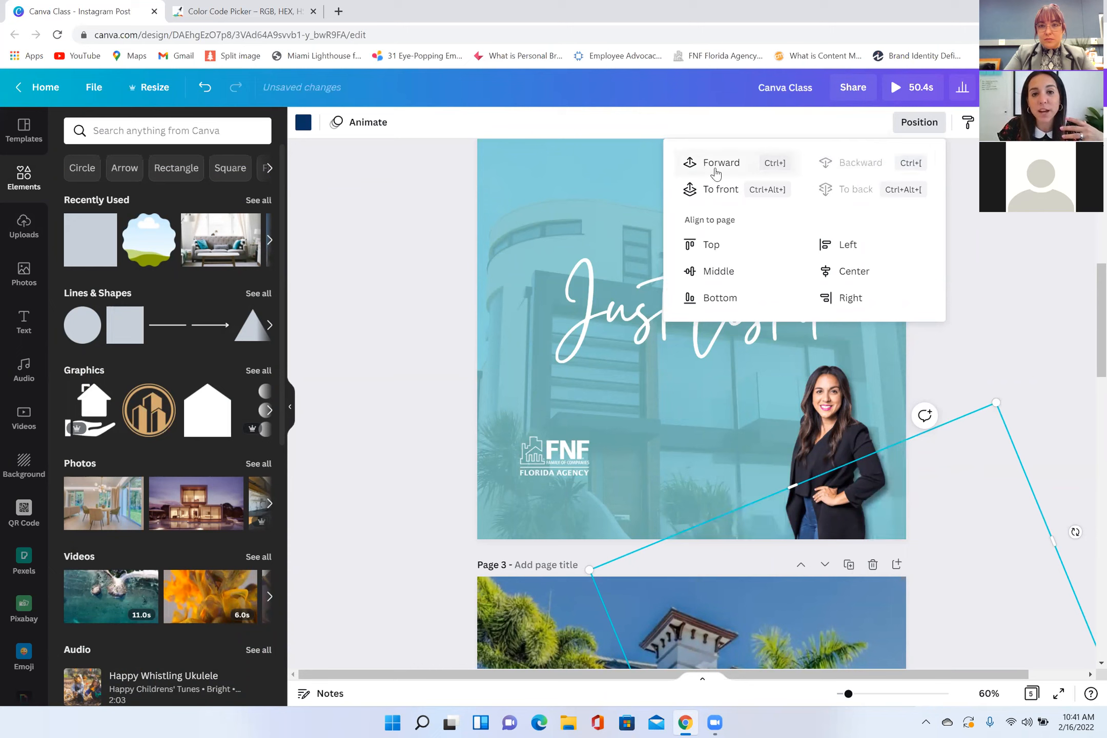
{"action": "left_click", "coordinate": [717, 174]}
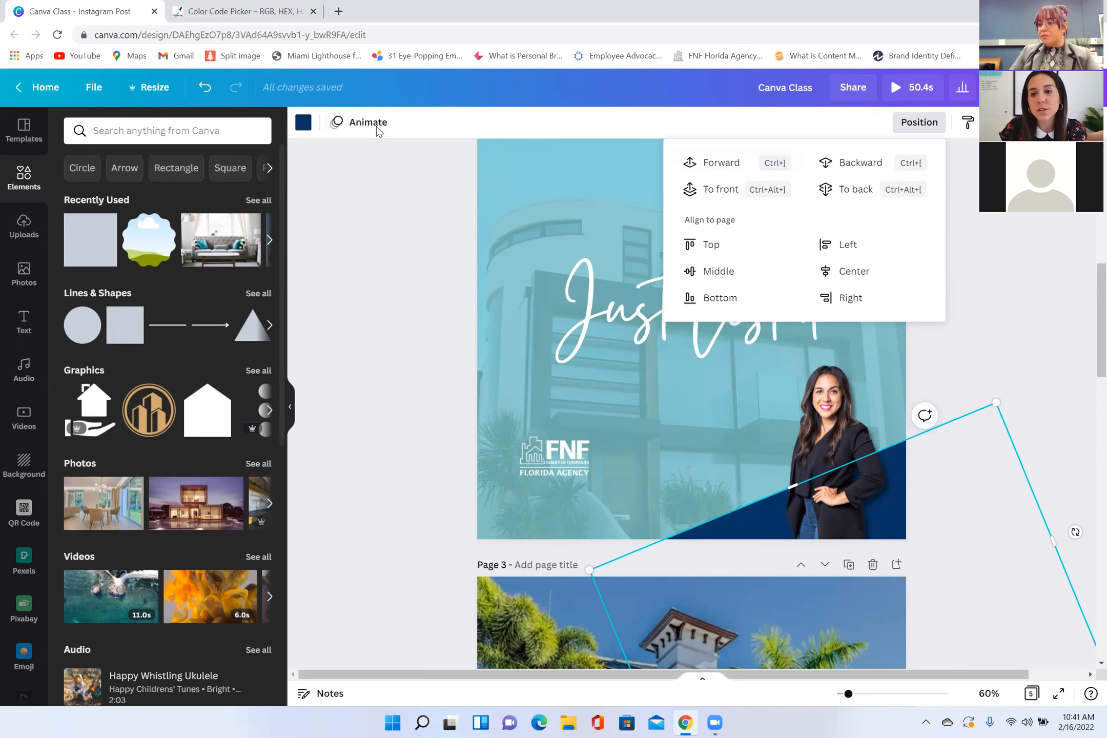
Step: Recolor the diagonal corner shape on page 2 with the aqua blue document color
{"action": "left_click", "coordinate": [303, 122]}
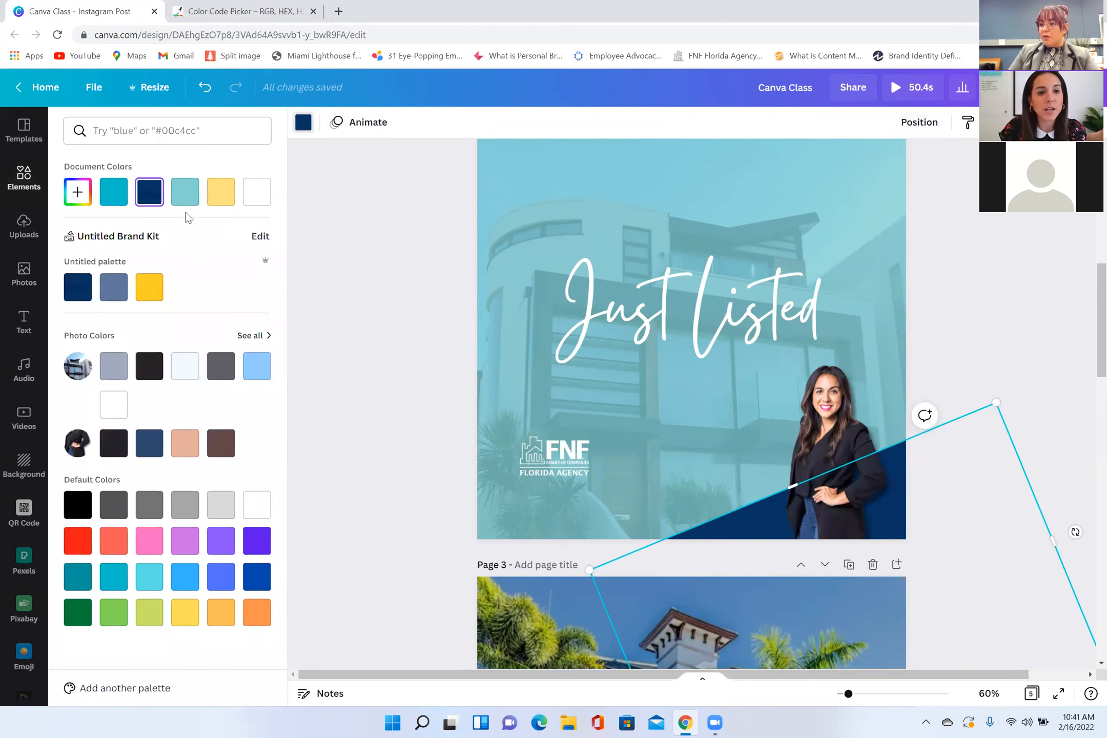
{"action": "left_click", "coordinate": [114, 197]}
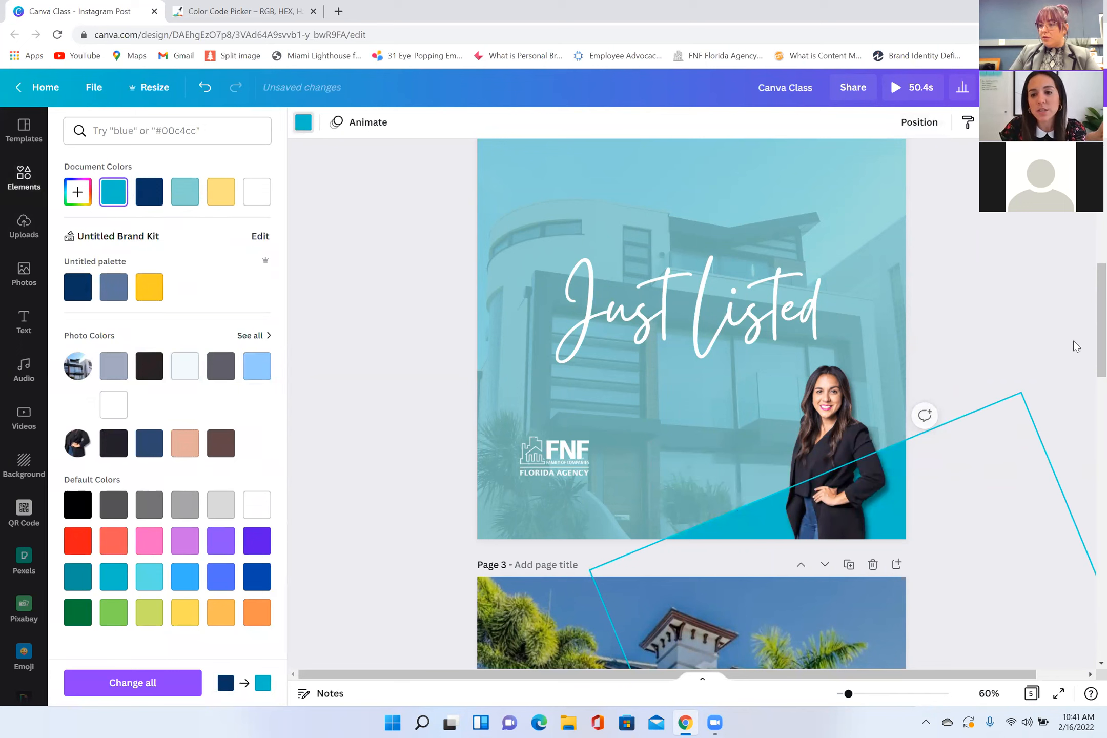
{"action": "left_click", "coordinate": [938, 534]}
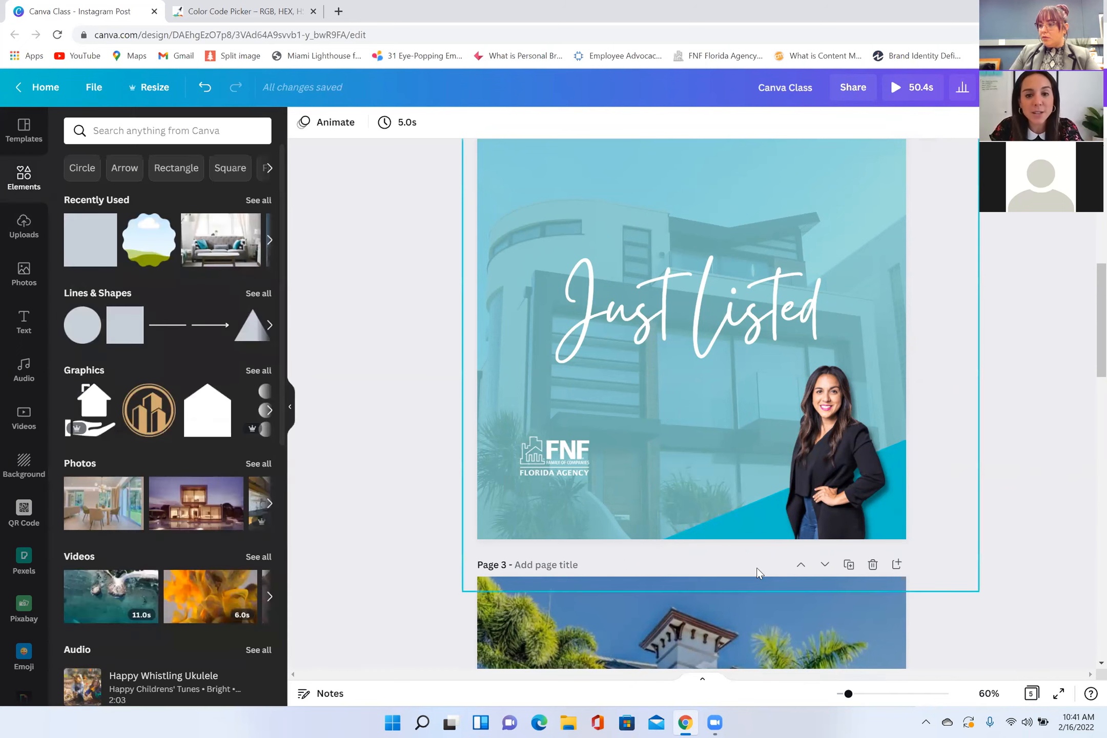
Step: Straighten the aqua shape into a horizontal band along page 2's lower edge and move the FNF logo slightly up above it
{"action": "left_click_drag", "start_coordinate": [832, 600], "coordinate": [763, 655]}
{"action": "left_click_drag", "start_coordinate": [676, 356], "coordinate": [625, 530]}
{"action": "left_click_drag", "start_coordinate": [556, 457], "coordinate": [555, 443]}
{"action": "left_click_drag", "start_coordinate": [623, 519], "coordinate": [618, 512]}
{"action": "left_click", "coordinate": [574, 504]}
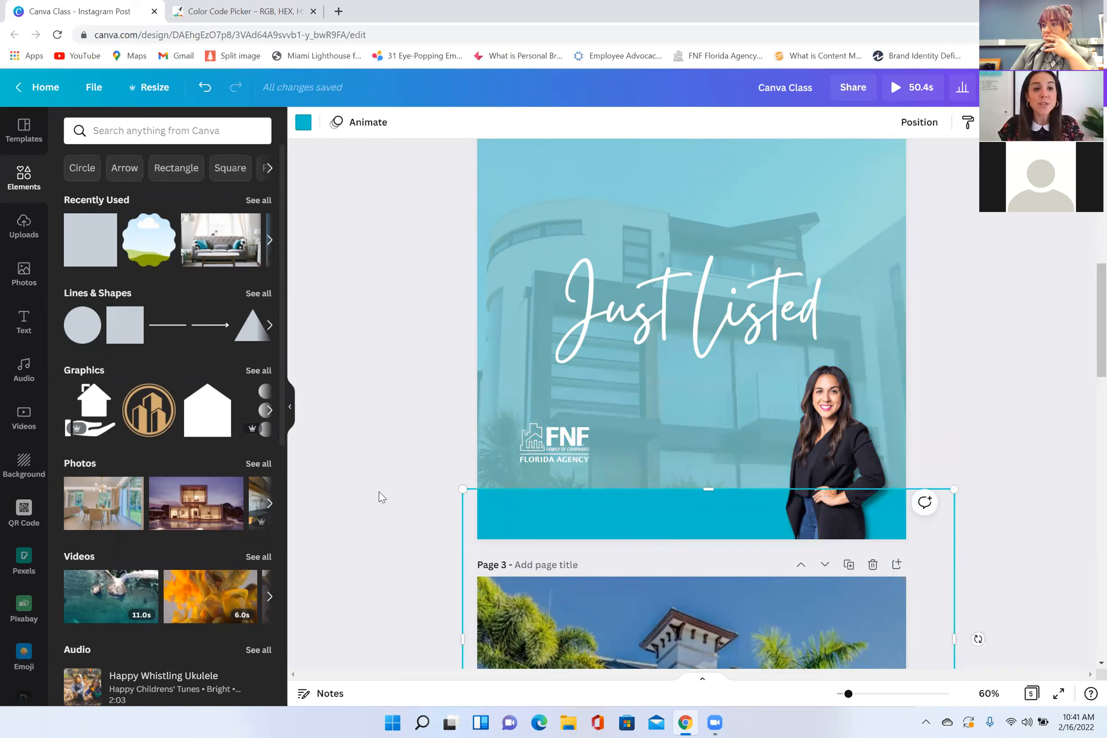
Step: Search the elements library for "phone" and for "palm tree"
{"action": "left_click", "coordinate": [118, 130]}
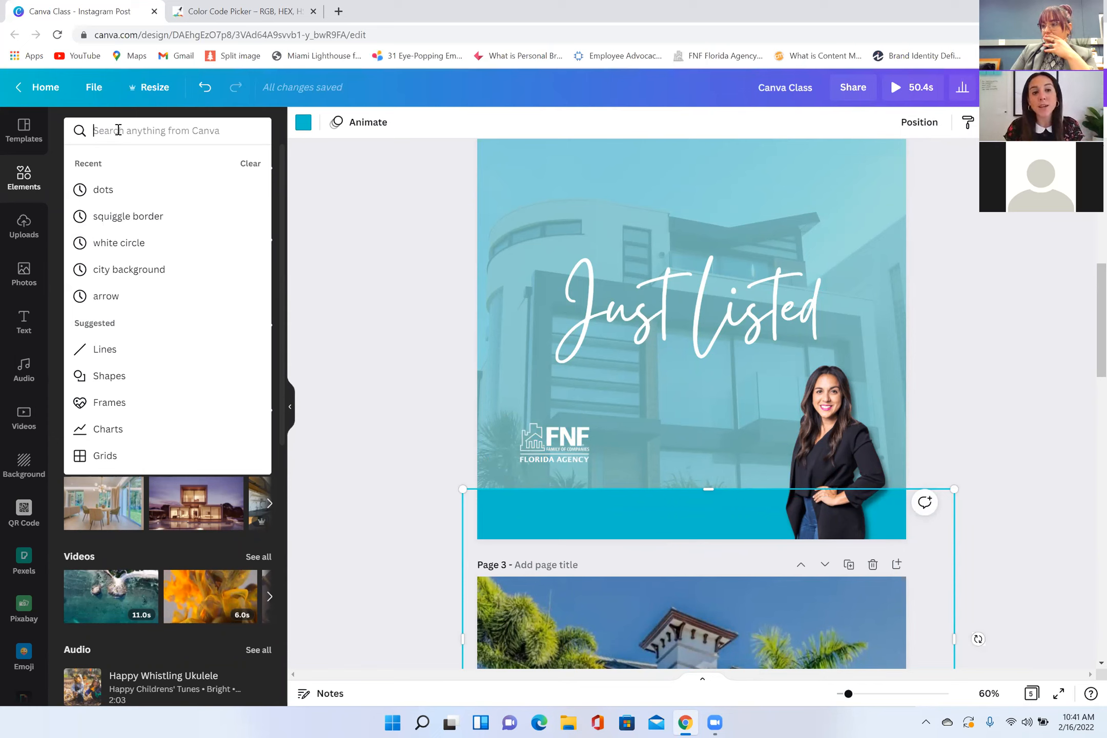
{"action": "type", "text": "phone"}
{"action": "key", "text": "Return"}
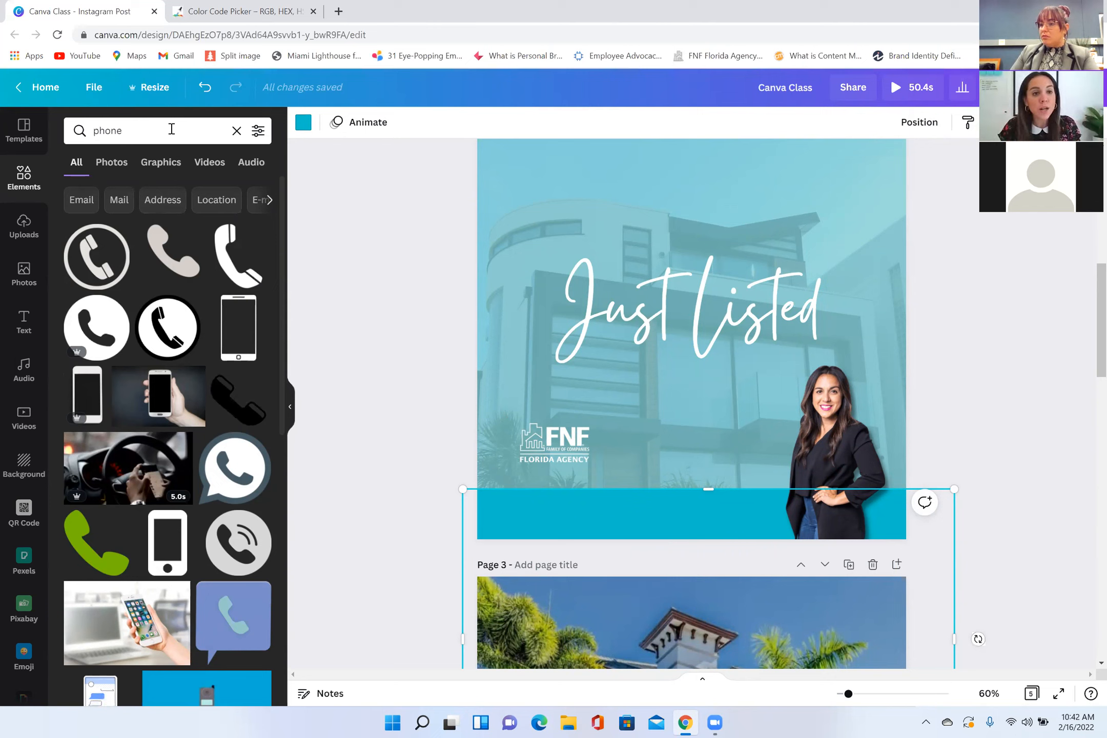
{"action": "left_click", "coordinate": [76, 137]}
{"action": "type", "text": "palm tree"}
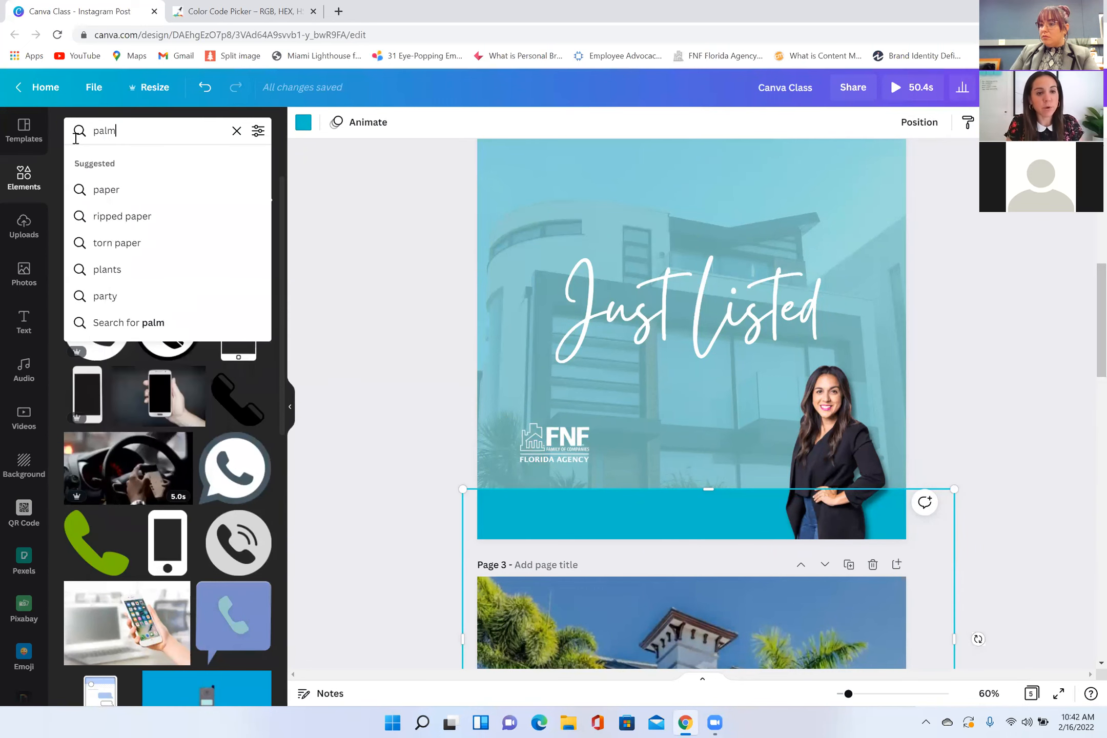
{"action": "key", "text": "Return"}
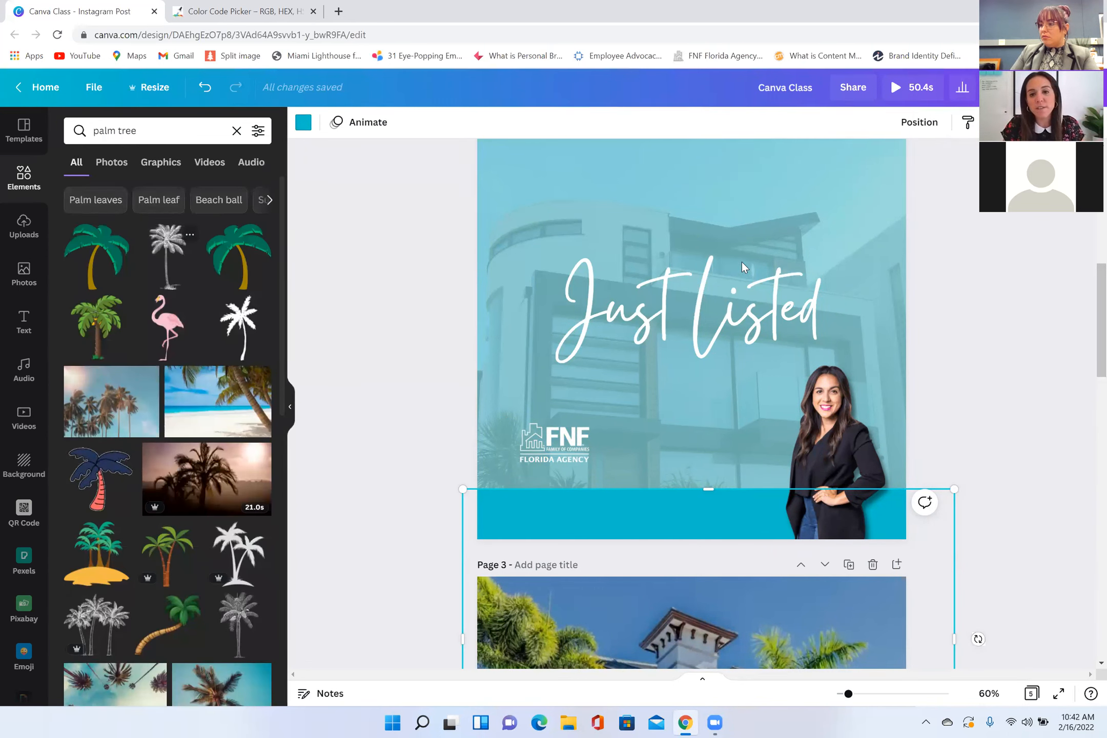
Step: Try the green palm tree graphic with the brown trunk on page 2 and remove it
{"action": "left_click", "coordinate": [239, 256]}
{"action": "left_click", "coordinate": [710, 358]}
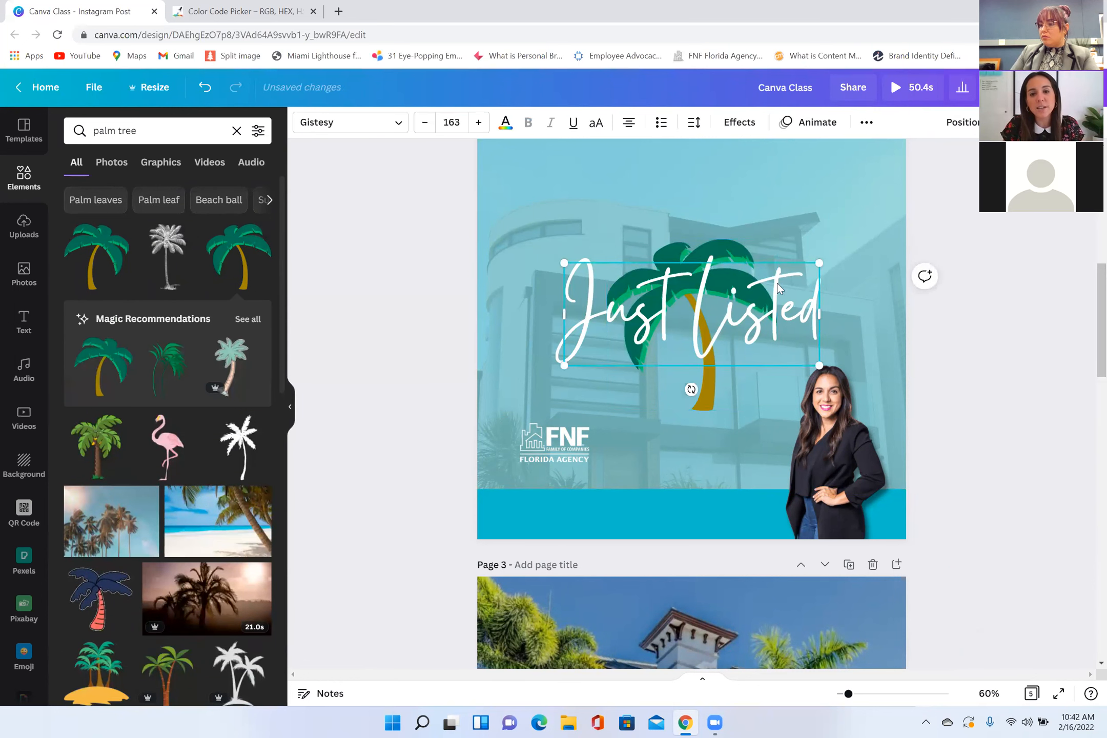
{"action": "left_click", "coordinate": [767, 244]}
{"action": "key", "text": "Delete"}
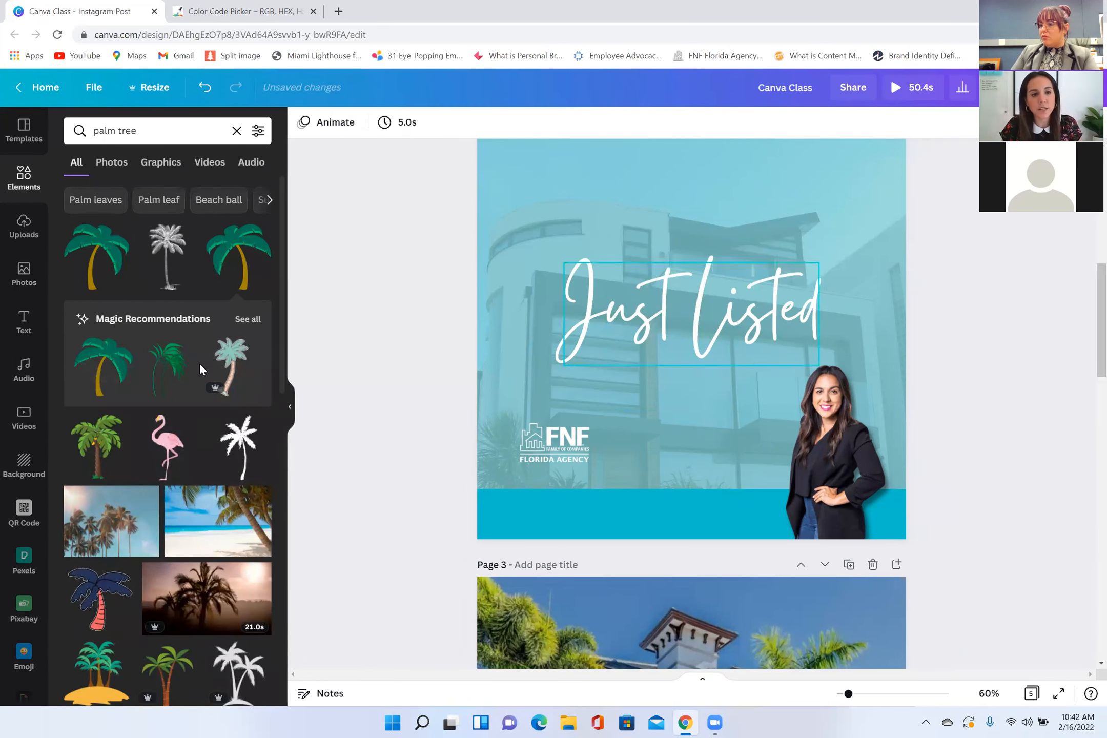
Step: Try a smaller palm tree silhouette in light yellow between the logo and portrait on page 2, and remove it
{"action": "left_click", "coordinate": [238, 446]}
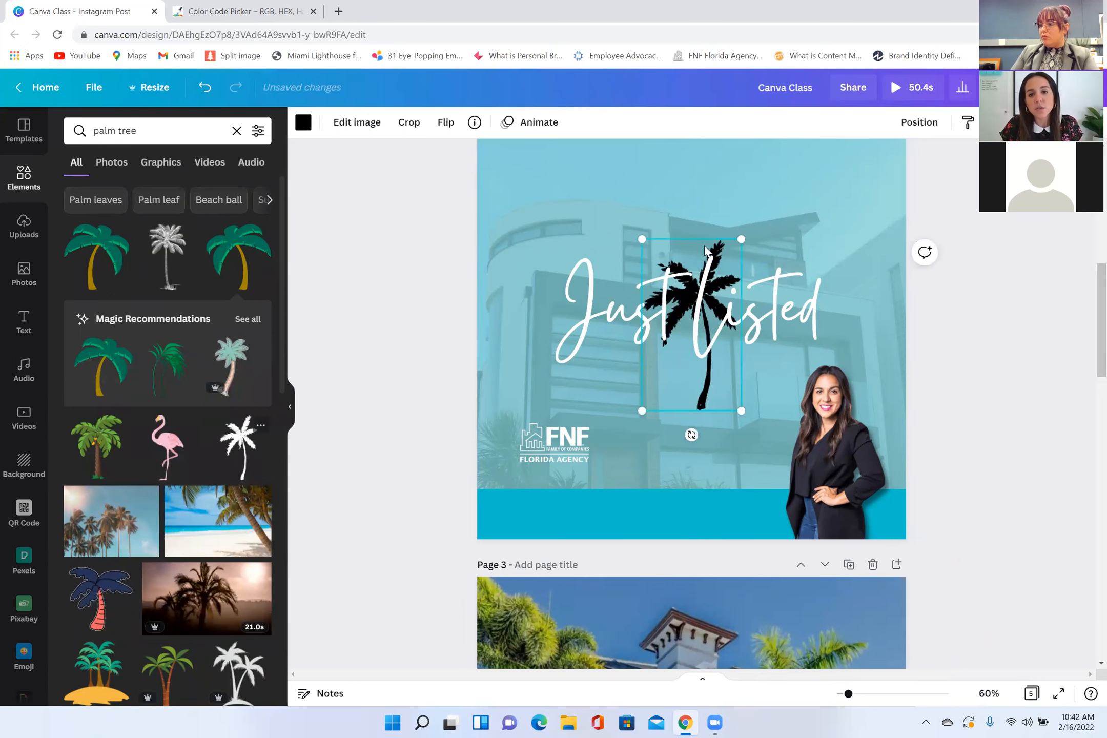
{"action": "left_click", "coordinate": [624, 266]}
{"action": "left_click", "coordinate": [713, 397]}
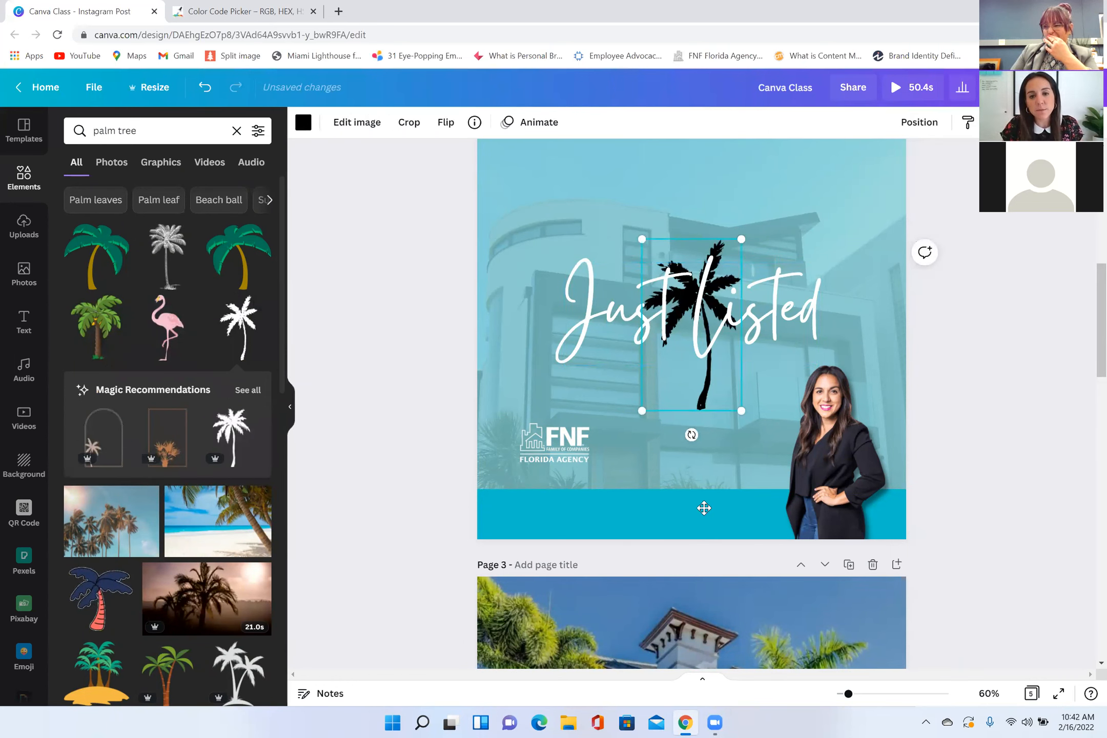
{"action": "left_click_drag", "start_coordinate": [726, 277], "coordinate": [674, 423]}
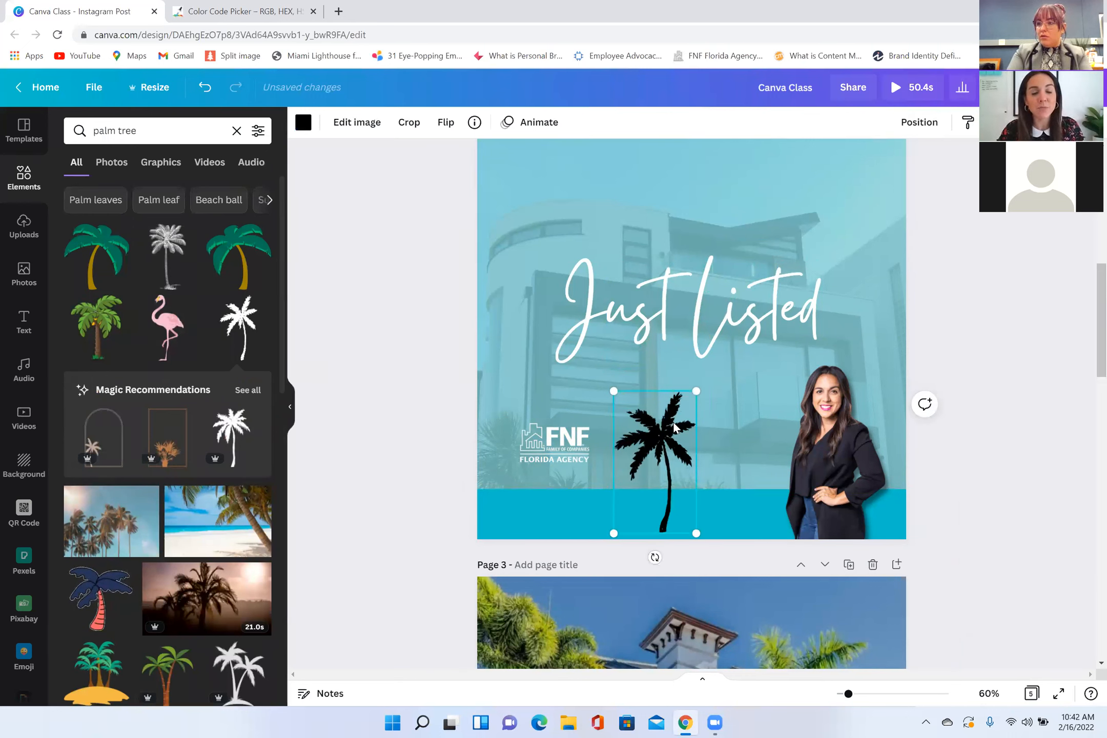
{"action": "left_click_drag", "start_coordinate": [673, 422], "coordinate": [735, 434]}
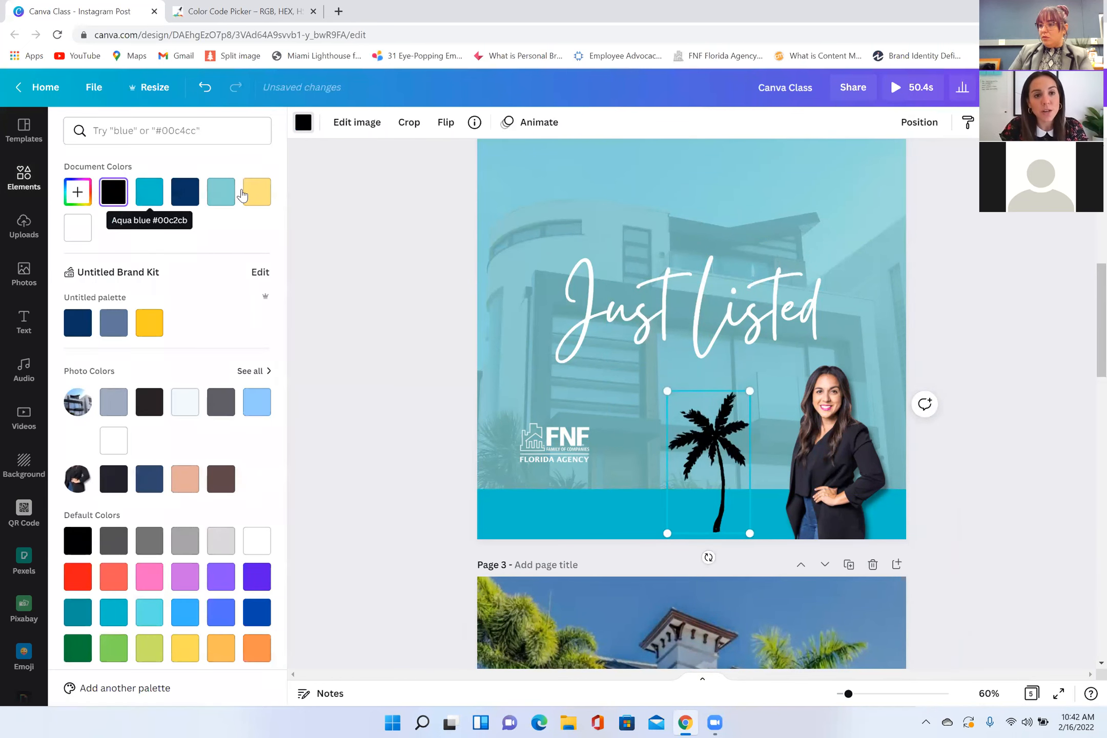
{"action": "left_click", "coordinate": [261, 193]}
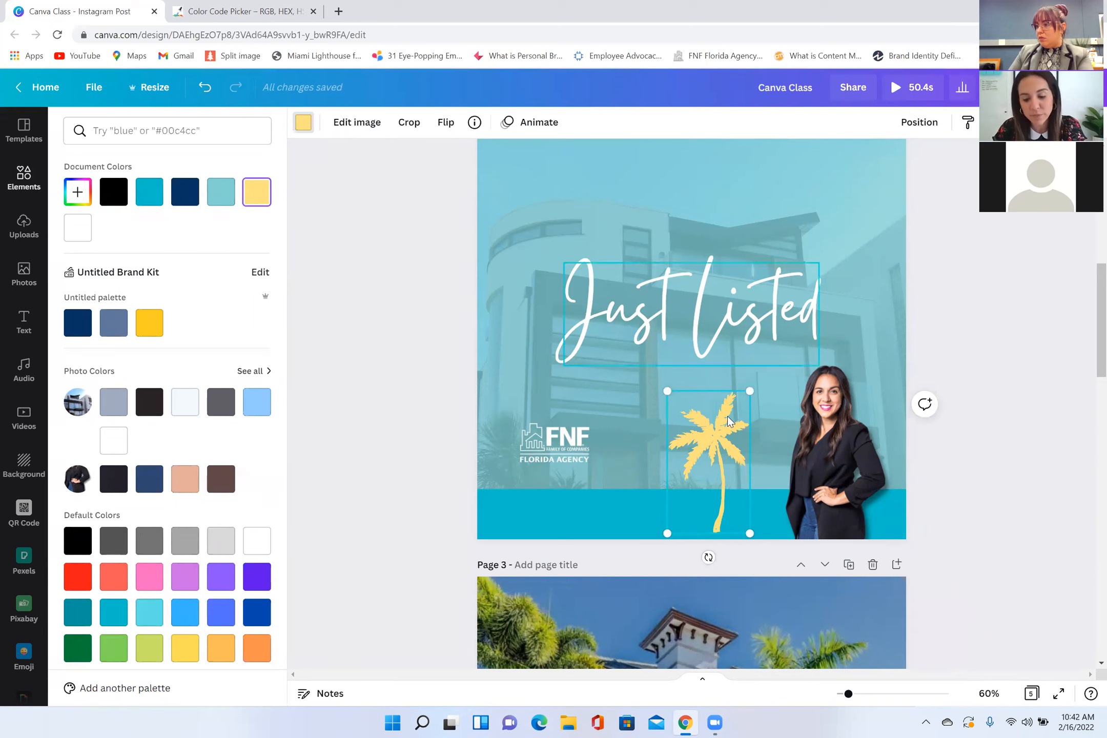
{"action": "key", "text": "Delete"}
Step: Return to the elements overview and bring the Just Listed design on page 3 into view
{"action": "left_click", "coordinate": [25, 184]}
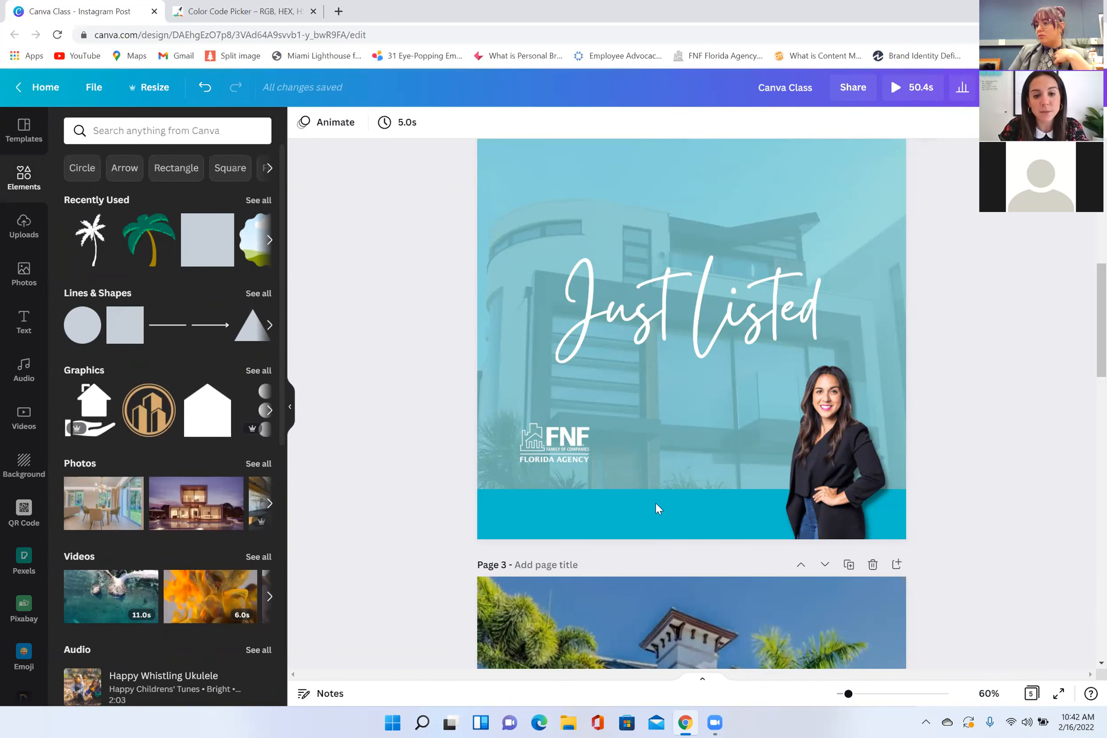
{"action": "scroll", "coordinate": [728, 505], "scroll_direction": "down", "scroll_amount": 3}
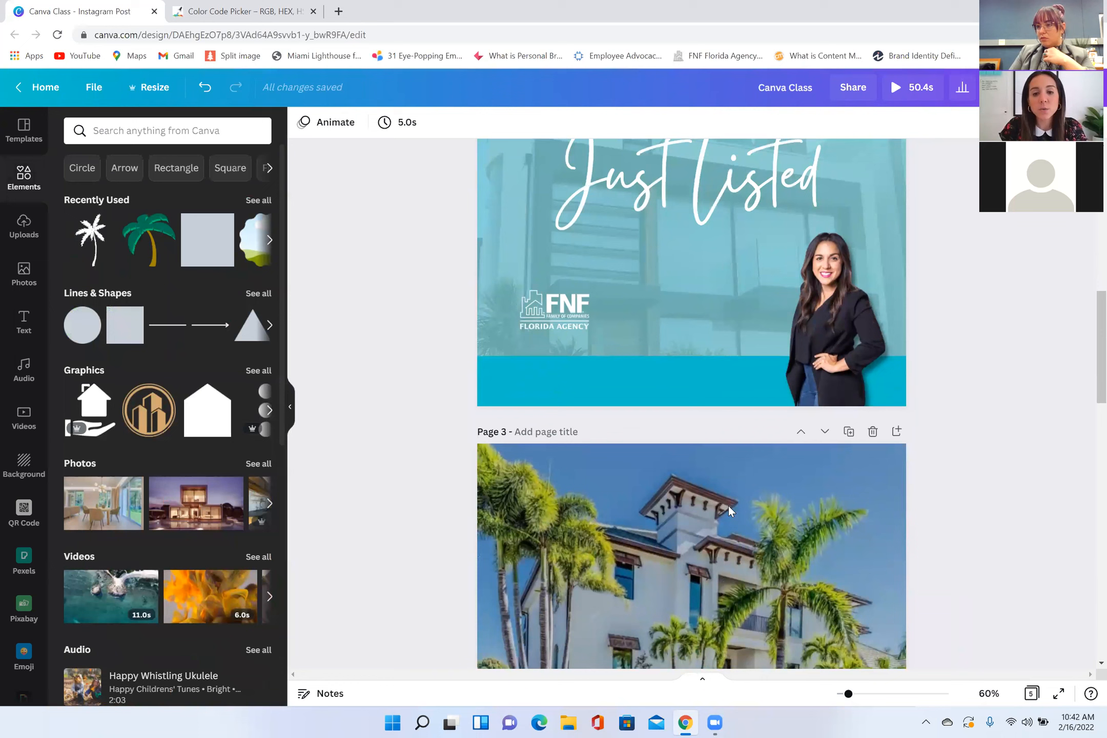
{"action": "scroll", "coordinate": [438, 599], "scroll_direction": "down", "scroll_amount": 6}
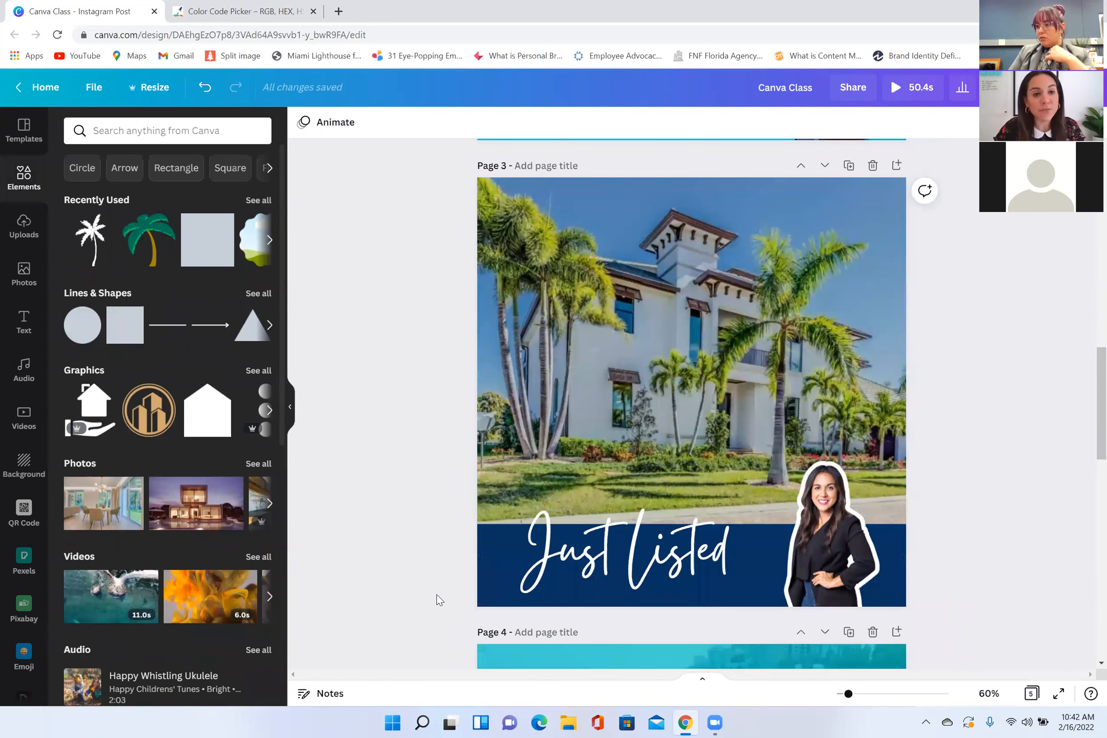
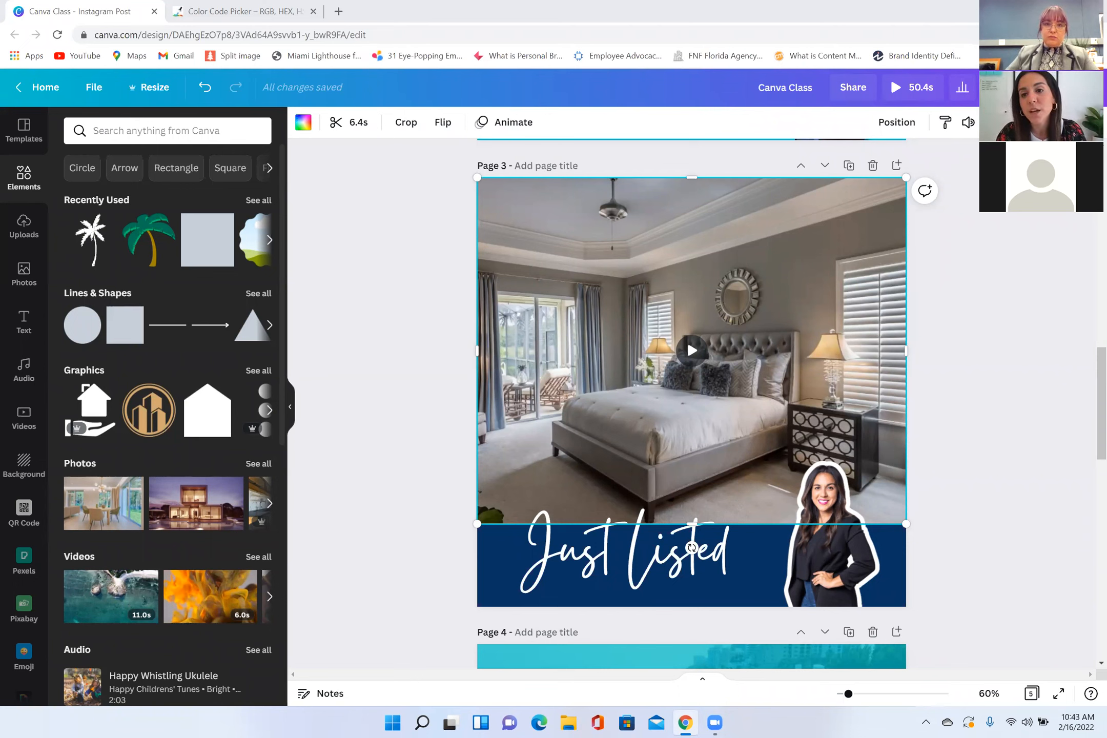
Step: Duplicate the Just Listed design on page 3 and delete everything on the copy to get a blank page 4
{"action": "left_click", "coordinate": [1029, 439]}
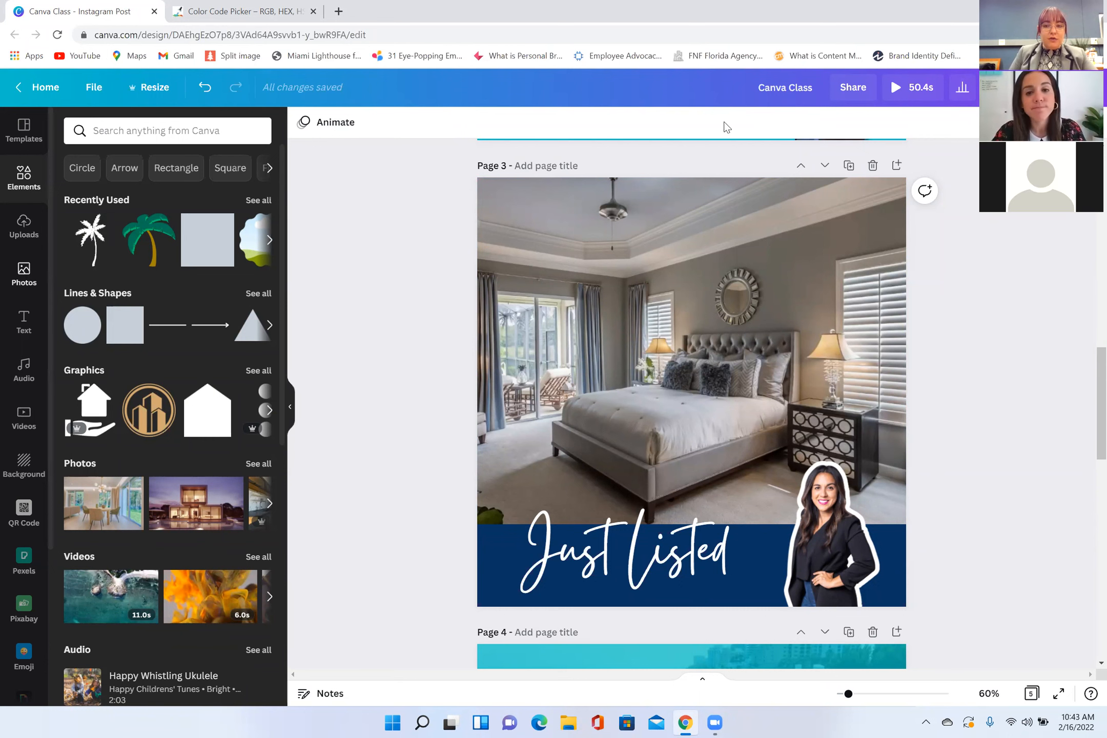
{"action": "left_click", "coordinate": [848, 165]}
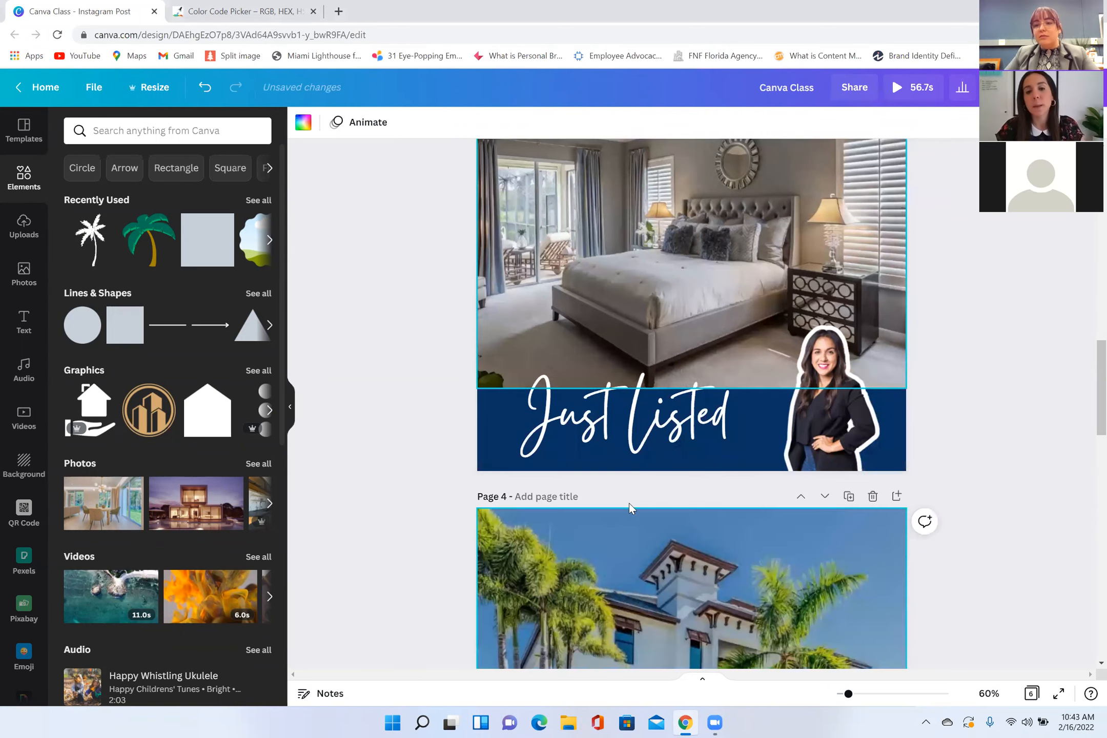
{"action": "left_click_drag", "start_coordinate": [424, 403], "coordinate": [841, 563]}
{"action": "key", "text": "Delete"}
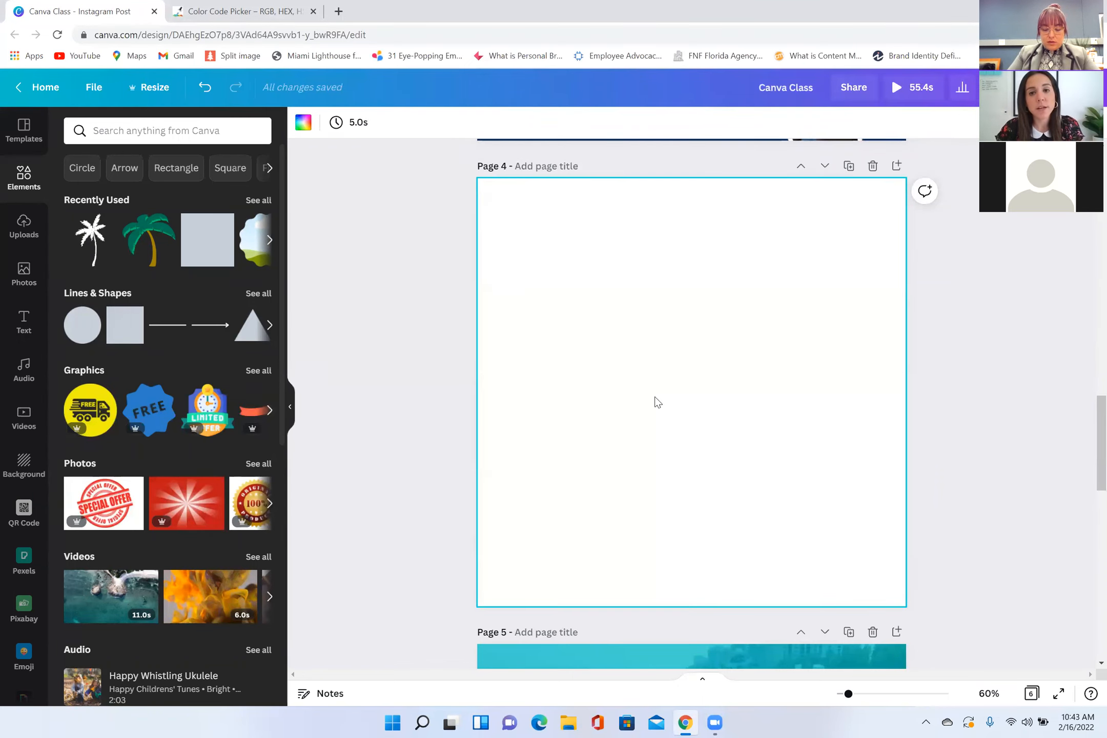
Step: Fill the blank page 4 with a single-cell grid from the elements library
{"action": "scroll", "coordinate": [655, 400], "scroll_direction": "up", "scroll_amount": 5}
{"action": "scroll", "coordinate": [629, 397], "scroll_direction": "down", "scroll_amount": 5}
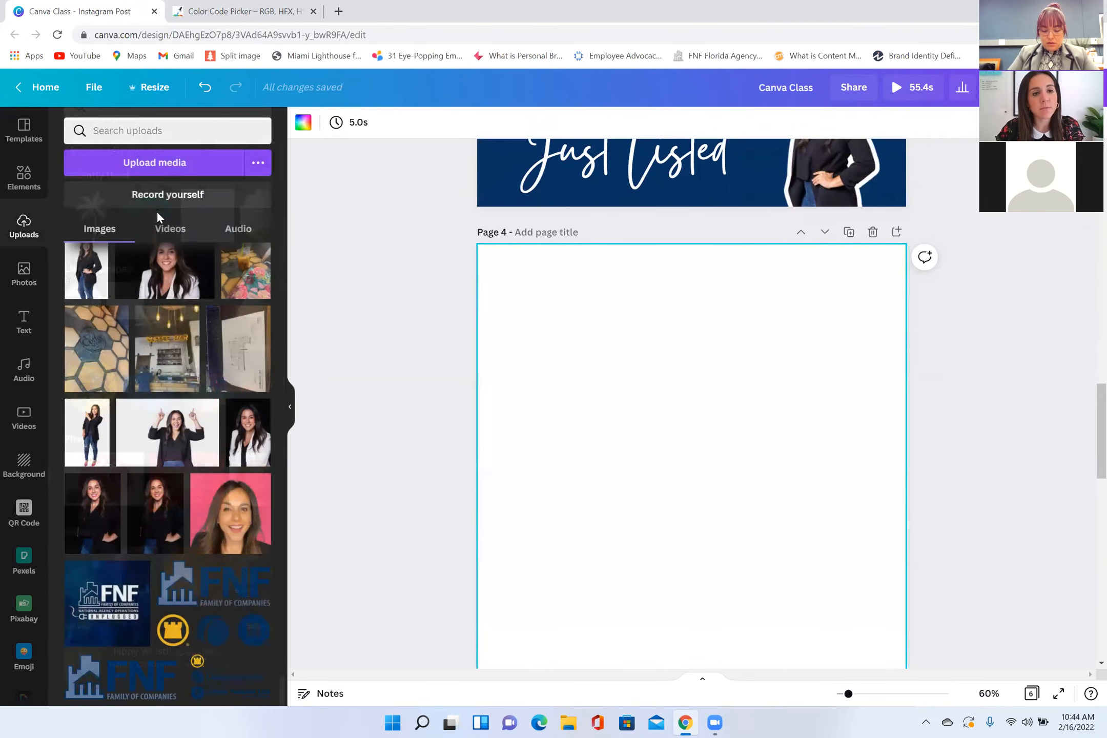
{"action": "left_click", "coordinate": [170, 229]}
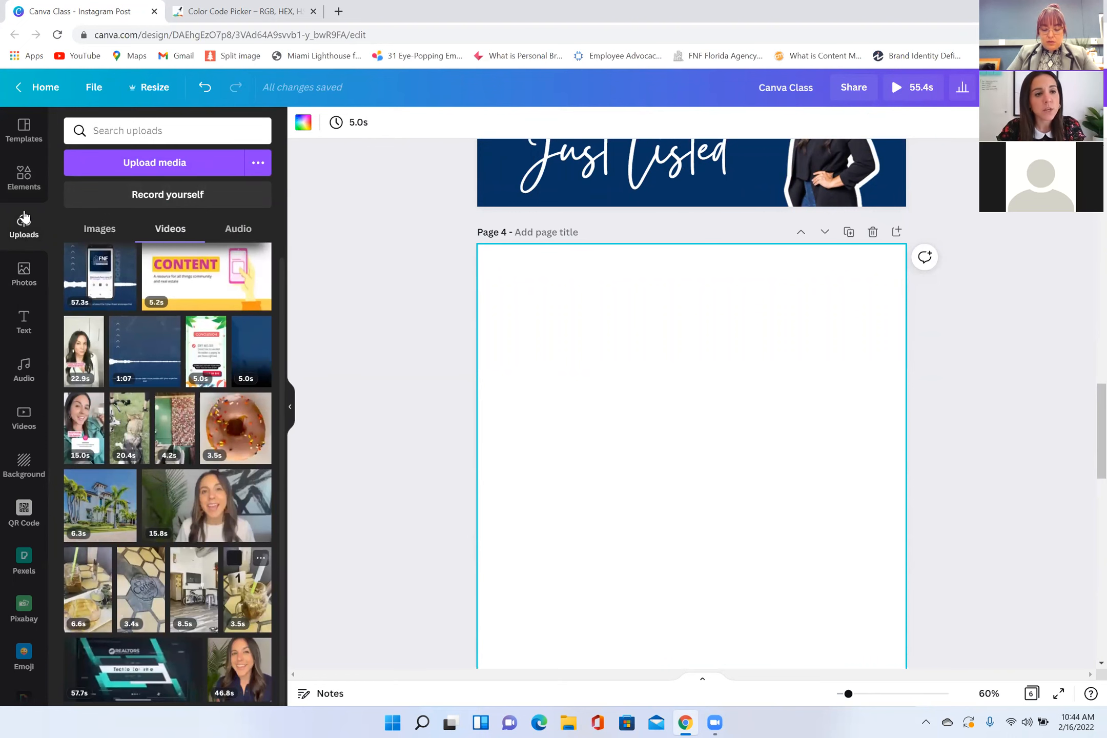
{"action": "left_click", "coordinate": [23, 178]}
{"action": "scroll", "coordinate": [177, 450], "scroll_direction": "down", "scroll_amount": 10}
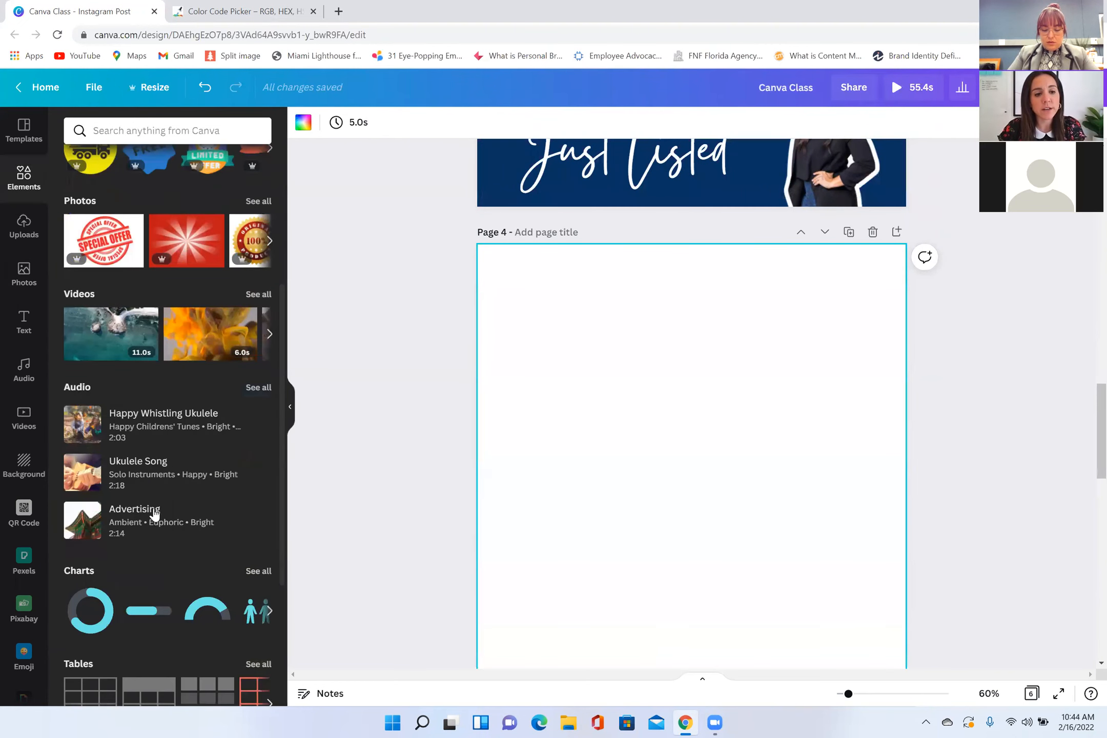
{"action": "left_click", "coordinate": [88, 658]}
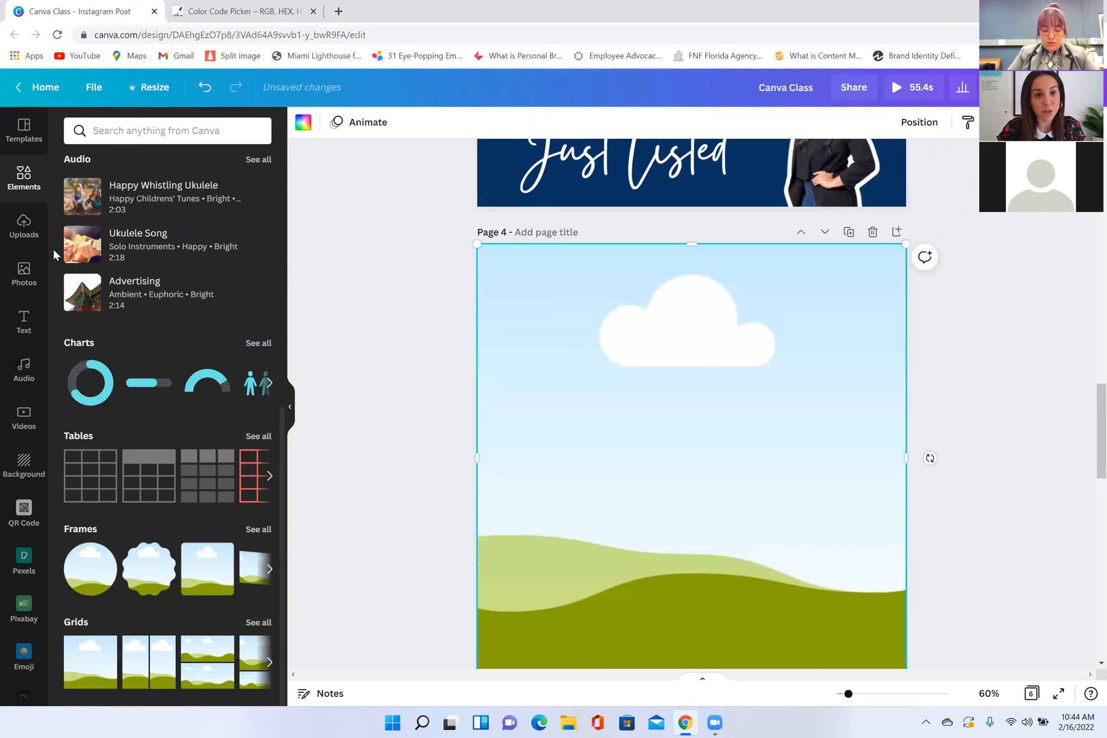
Step: Place the uploaded 6.3-second house tour video into the grid on page 4 and preview it
{"action": "left_click", "coordinate": [23, 225]}
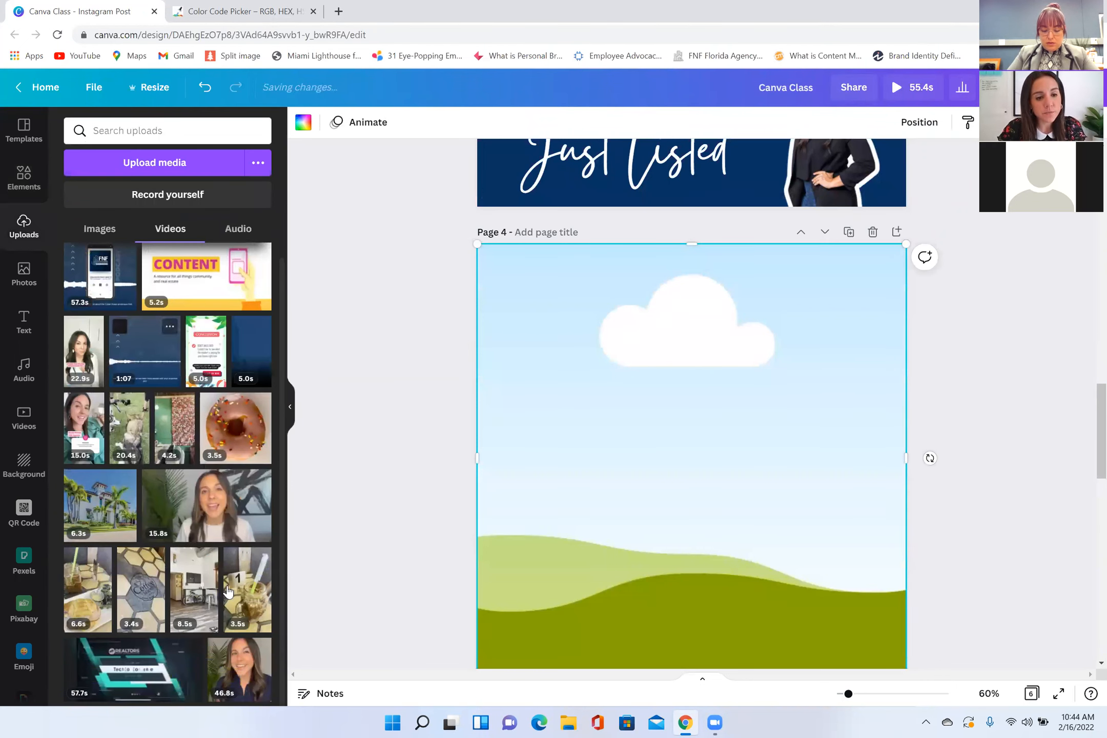
{"action": "left_click_drag", "start_coordinate": [108, 513], "coordinate": [511, 492]}
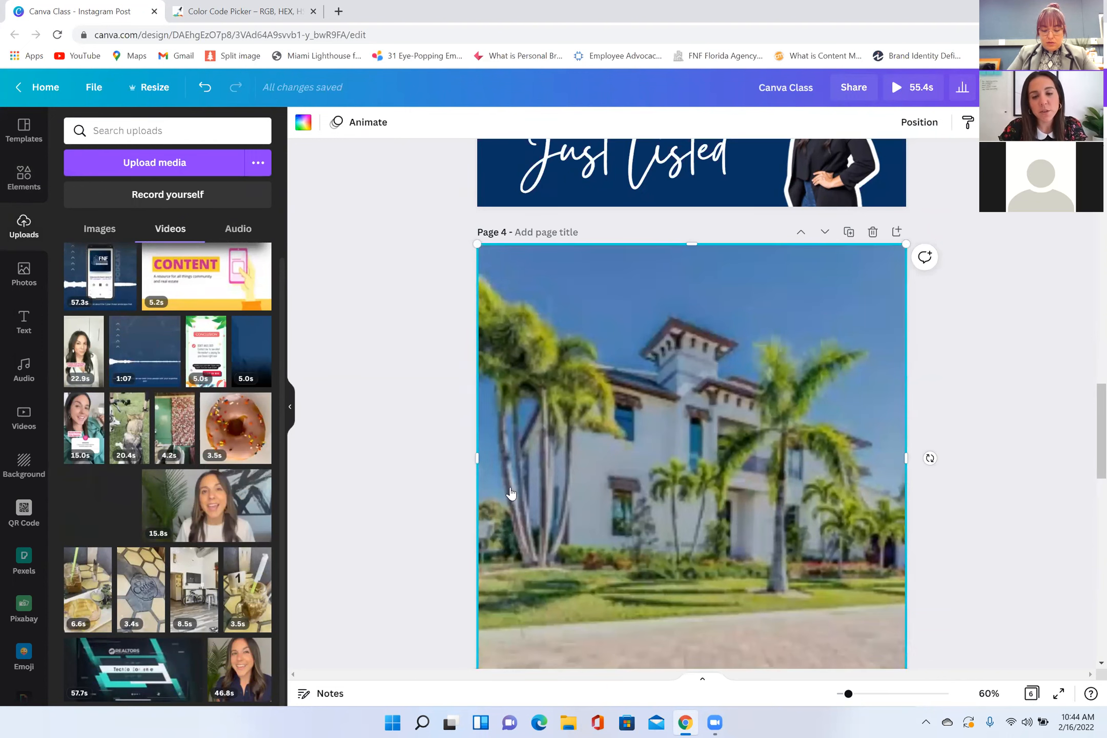
{"action": "left_click", "coordinate": [386, 508]}
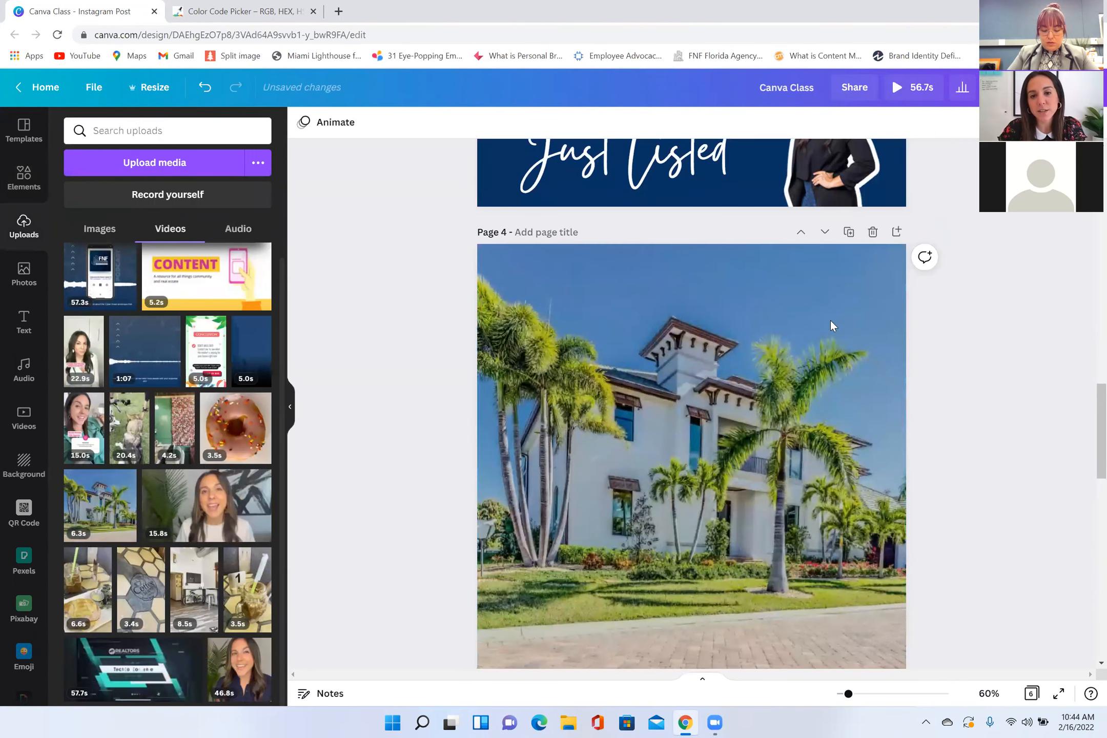
{"action": "scroll", "coordinate": [769, 349], "scroll_direction": "down", "scroll_amount": 2}
{"action": "left_click", "coordinate": [719, 414]}
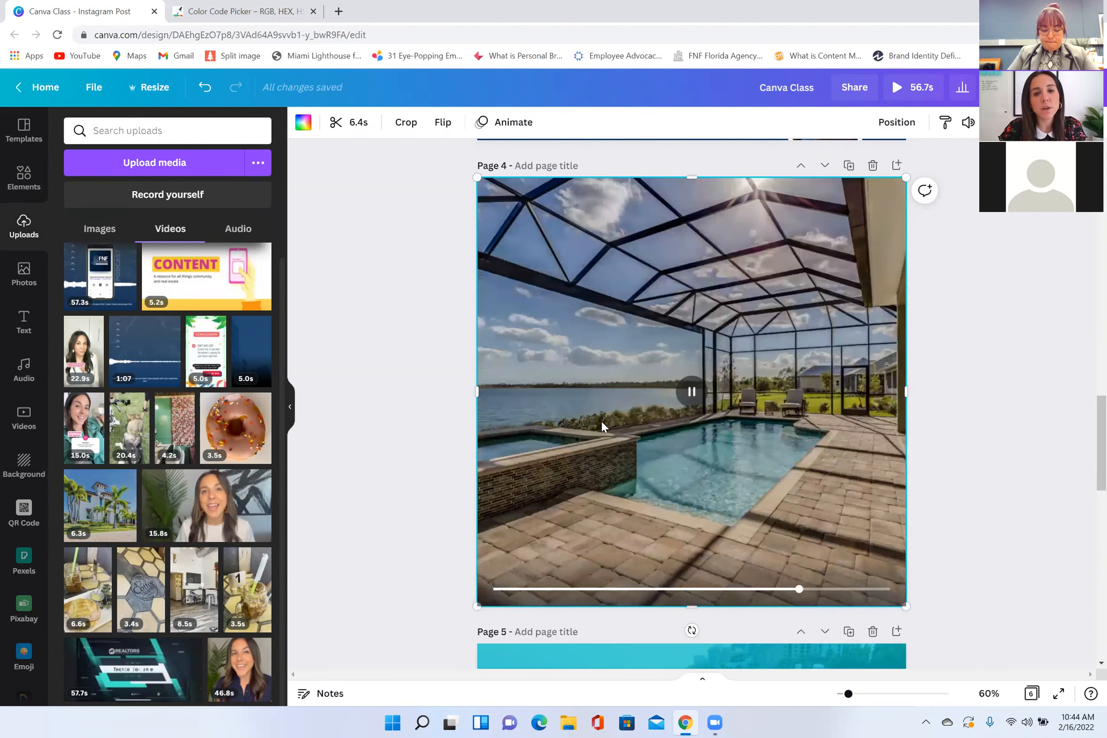
{"action": "scroll", "coordinate": [487, 321], "scroll_direction": "up", "scroll_amount": 3}
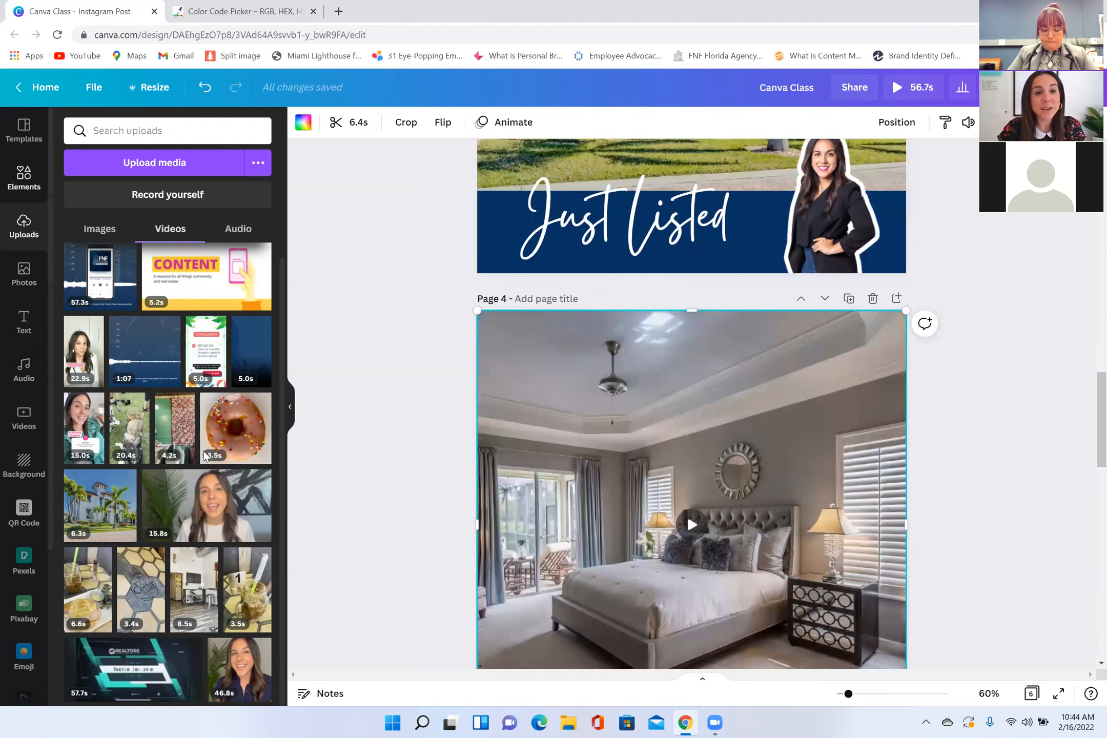
Step: Add a dark blue rectangle to page 4 and stretch it into a band about 1,329 by 224 across the page's bottom edge
{"action": "left_click", "coordinate": [24, 178]}
{"action": "scroll", "coordinate": [205, 456], "scroll_direction": "down", "scroll_amount": 10}
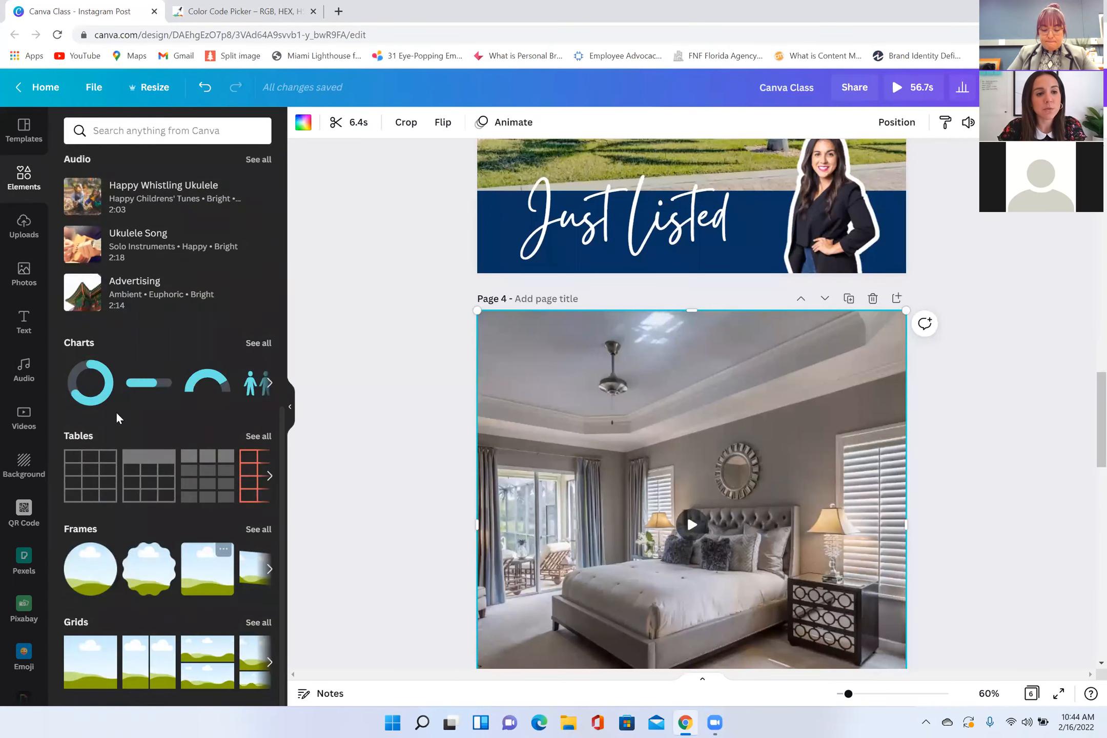
{"action": "scroll", "coordinate": [153, 338], "scroll_direction": "up", "scroll_amount": 10}
{"action": "left_click", "coordinate": [226, 264]}
{"action": "left_click_drag", "start_coordinate": [692, 407], "coordinate": [702, 553]}
{"action": "scroll", "coordinate": [714, 433], "scroll_direction": "down", "scroll_amount": 3}
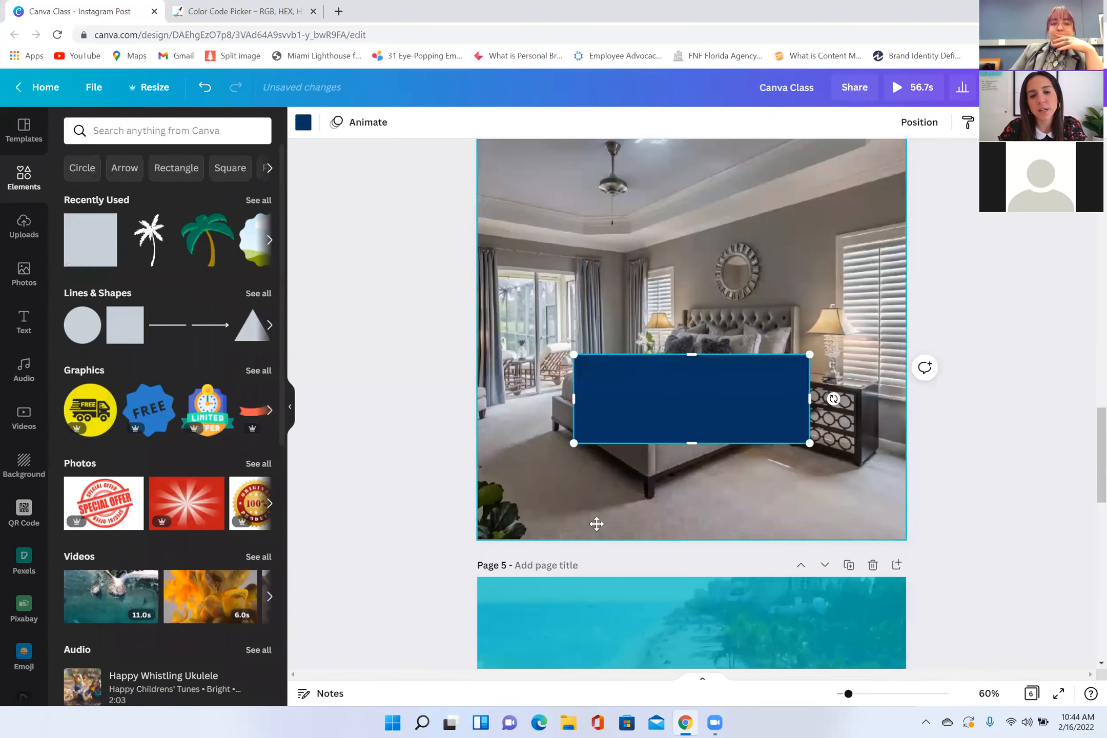
{"action": "left_click_drag", "start_coordinate": [666, 410], "coordinate": [538, 526]}
{"action": "left_click_drag", "start_coordinate": [672, 509], "coordinate": [966, 512]}
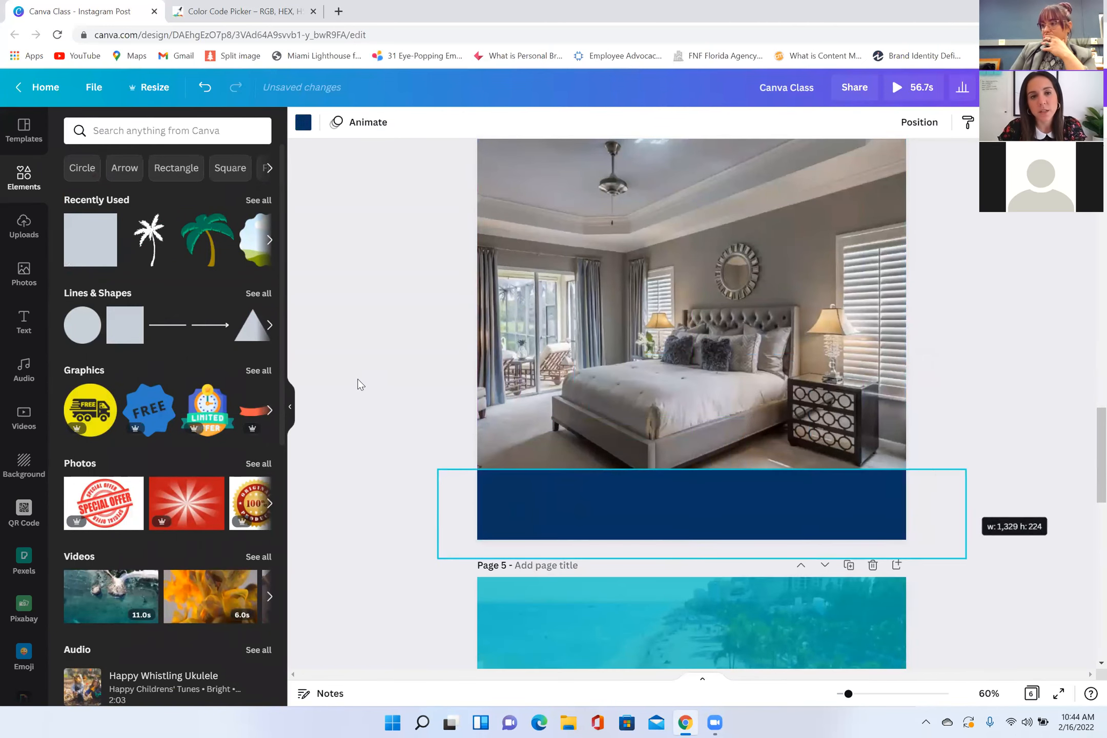
{"action": "left_click", "coordinate": [364, 381]}
Step: Duplicate the agent portrait on page 2 and place the copy overlapping the original on its left side
{"action": "scroll", "coordinate": [806, 449], "scroll_direction": "up", "scroll_amount": 3}
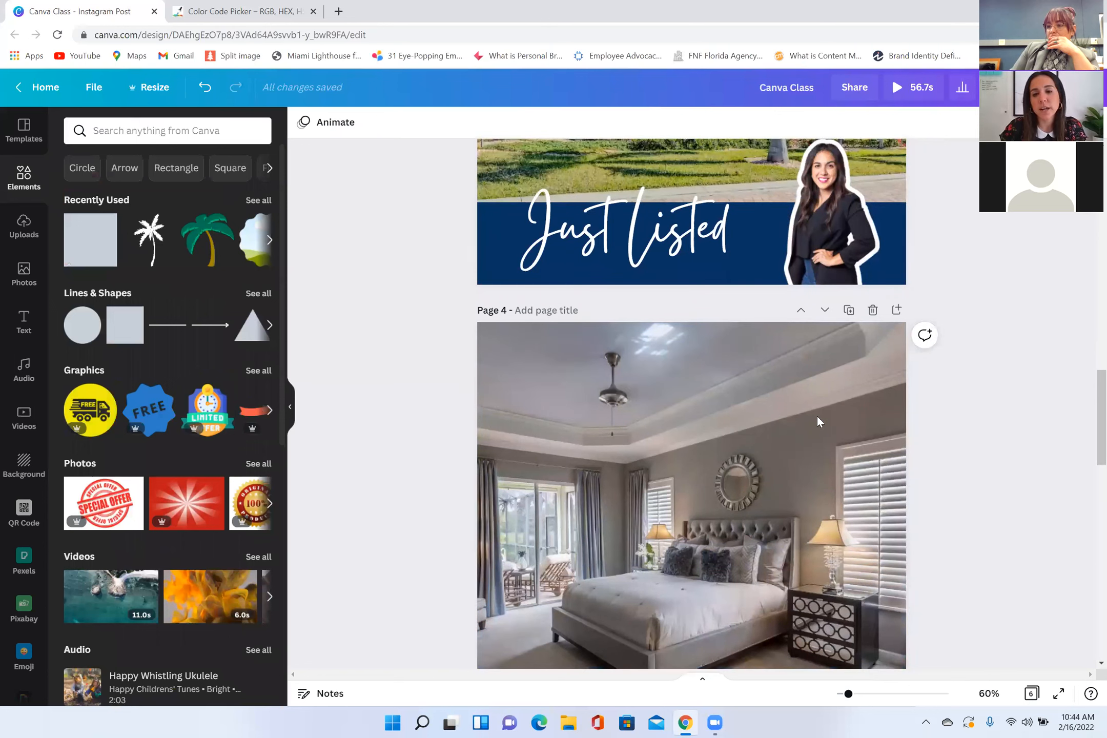
{"action": "scroll", "coordinate": [817, 414], "scroll_direction": "up", "scroll_amount": 8}
{"action": "left_click", "coordinate": [873, 222]}
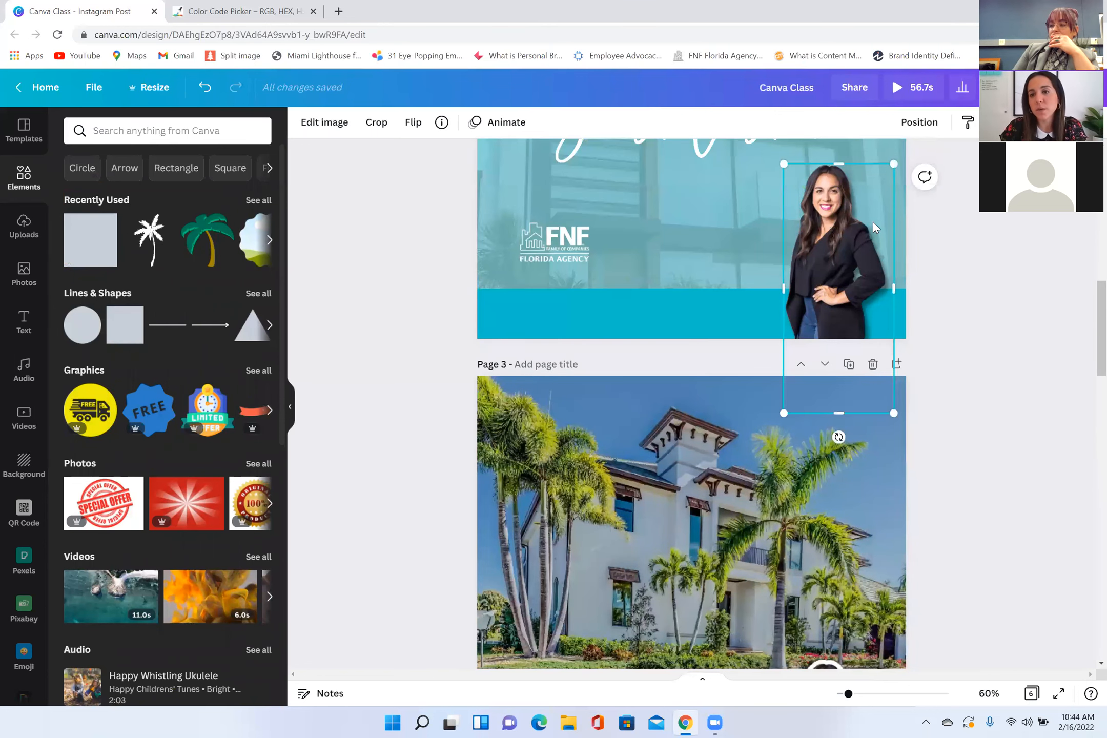
{"action": "key", "text": "ctrl+d"}
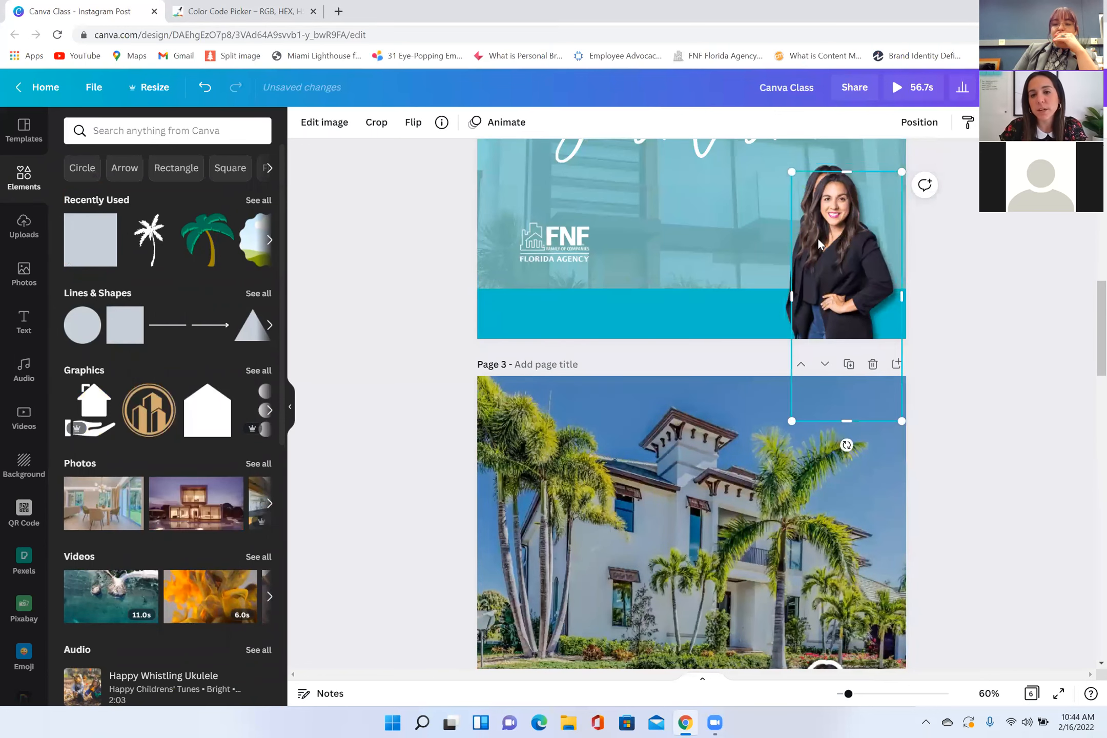
{"action": "left_click_drag", "start_coordinate": [855, 241], "coordinate": [812, 234]}
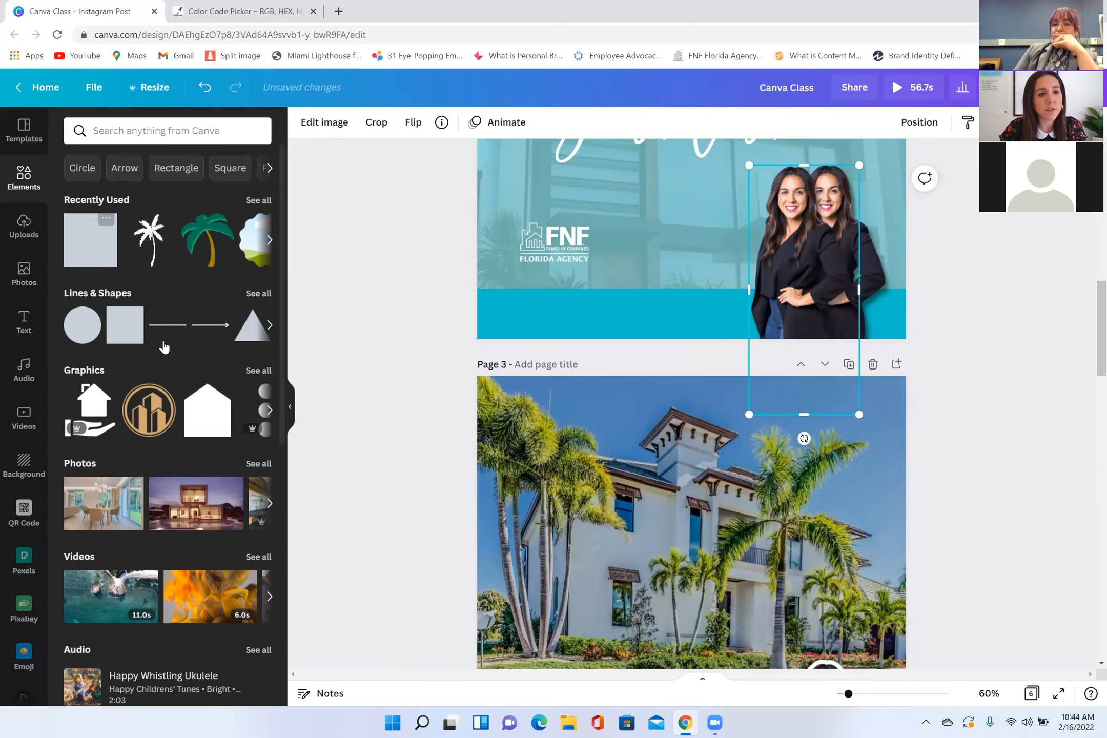
Step: Add a small circle frame to page 4, overlapping the top edge of the blue band near the page's right side
{"action": "scroll", "coordinate": [170, 390], "scroll_direction": "down", "scroll_amount": 10}
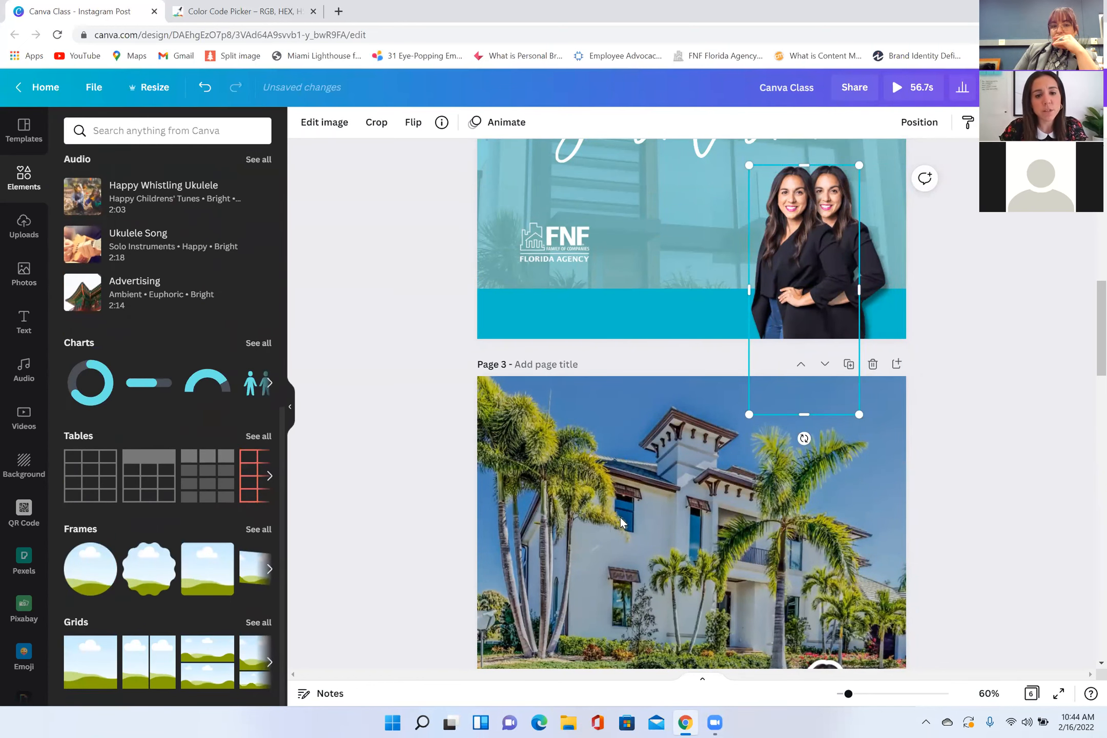
{"action": "scroll", "coordinate": [620, 517], "scroll_direction": "down", "scroll_amount": 12}
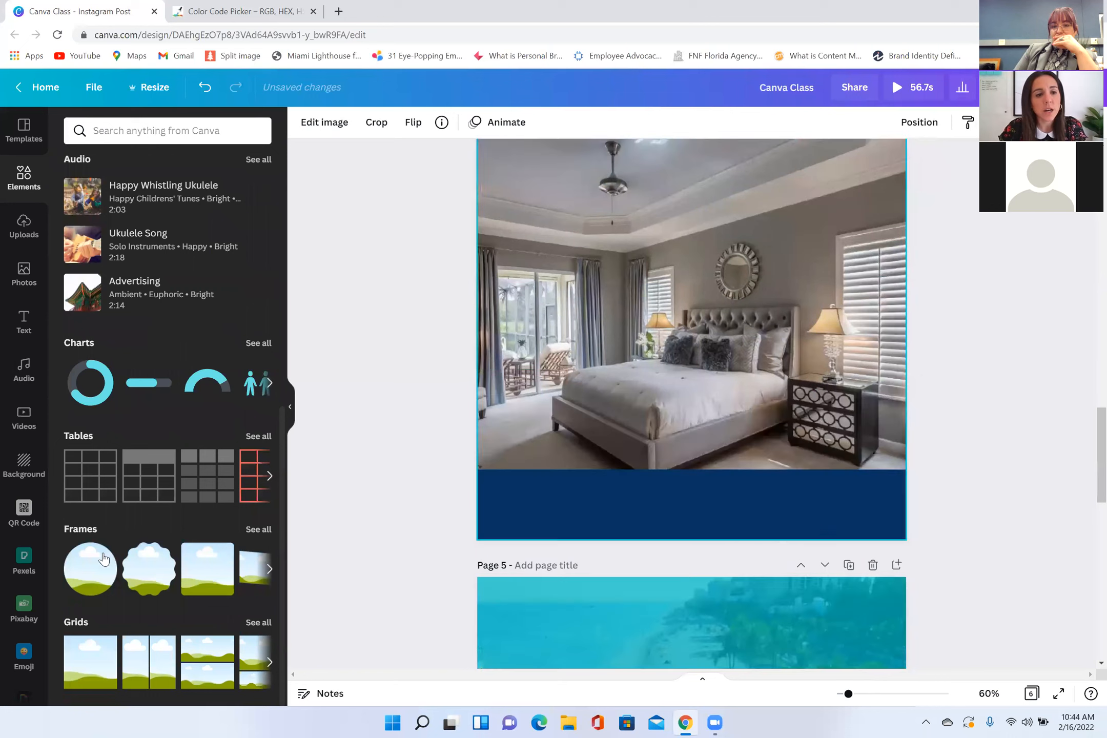
{"action": "left_click", "coordinate": [107, 554]}
{"action": "left_click", "coordinate": [90, 569]}
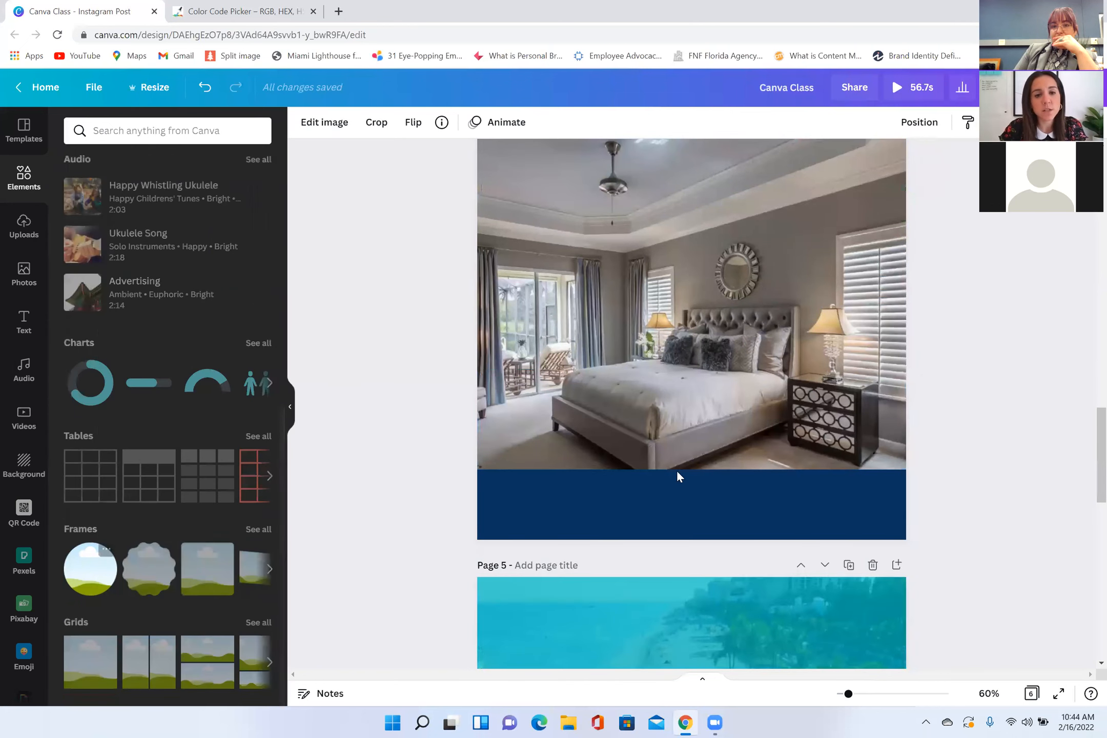
{"action": "left_click_drag", "start_coordinate": [789, 355], "coordinate": [885, 425]}
{"action": "left_click_drag", "start_coordinate": [671, 279], "coordinate": [810, 421]}
{"action": "left_click_drag", "start_coordinate": [857, 466], "coordinate": [827, 468]}
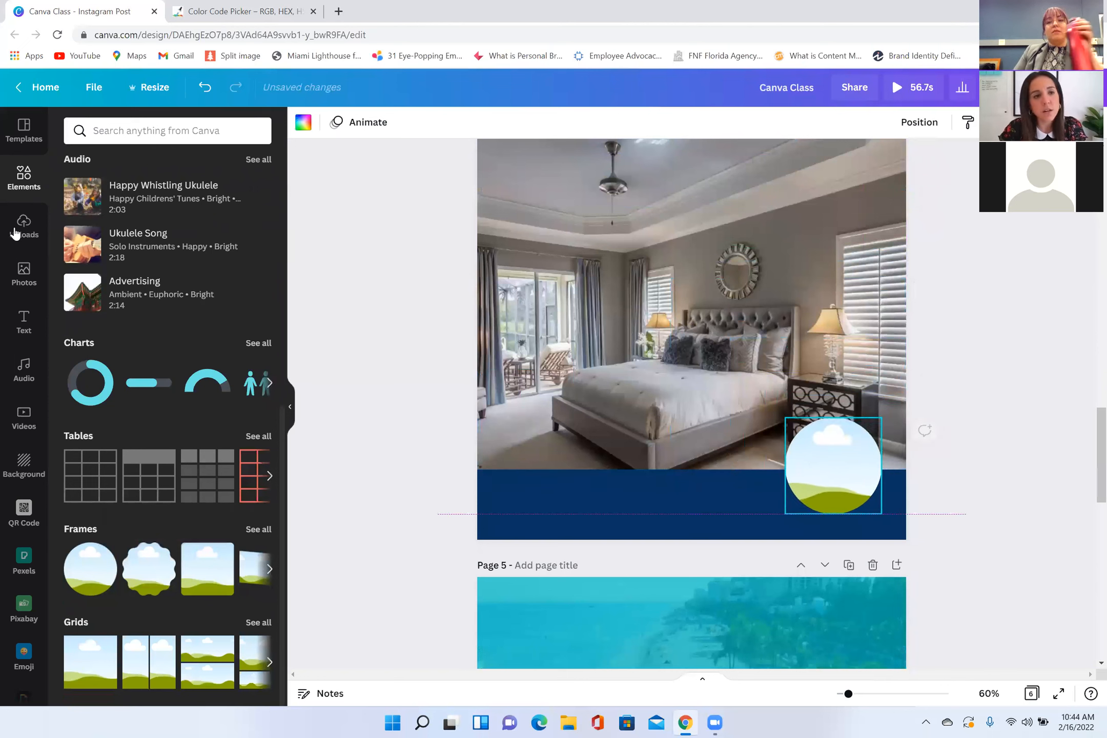
Step: Fill the circle frame with the uploaded white-blazer portrait on a black background and check its crop
{"action": "left_click", "coordinate": [23, 238]}
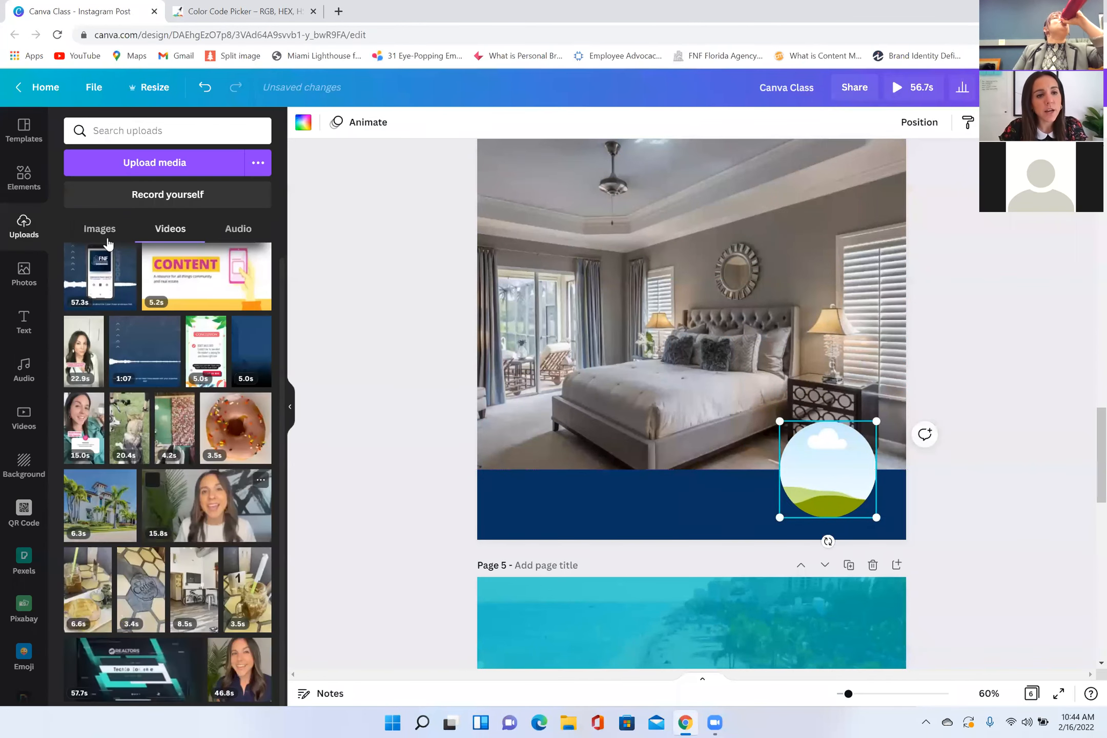
{"action": "left_click", "coordinate": [99, 229]}
{"action": "left_click_drag", "start_coordinate": [164, 271], "coordinate": [832, 505]}
{"action": "double_click", "coordinate": [831, 477]}
{"action": "left_click", "coordinate": [1013, 506]}
{"action": "left_click", "coordinate": [1001, 508]}
Step: Play the video on page 4 and shorten its frame from below to end at the top of the blue band
{"action": "left_click", "coordinate": [688, 347]}
{"action": "left_click", "coordinate": [691, 325]}
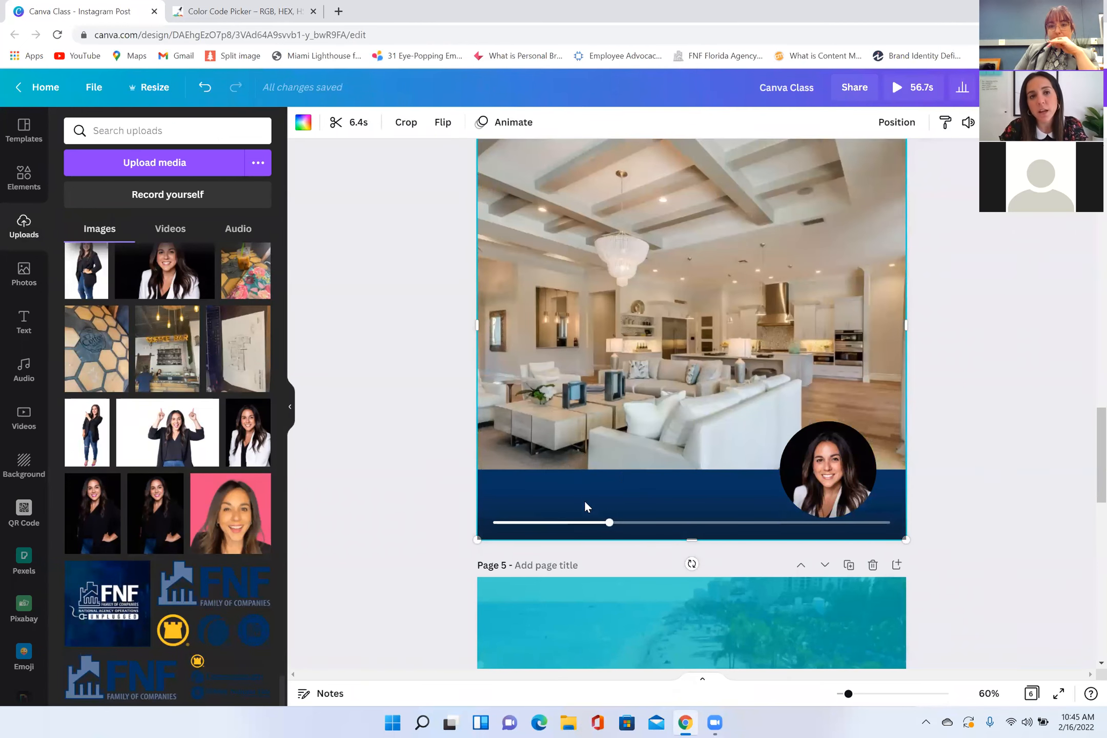
{"action": "left_click", "coordinate": [448, 400]}
{"action": "left_click", "coordinate": [694, 405]}
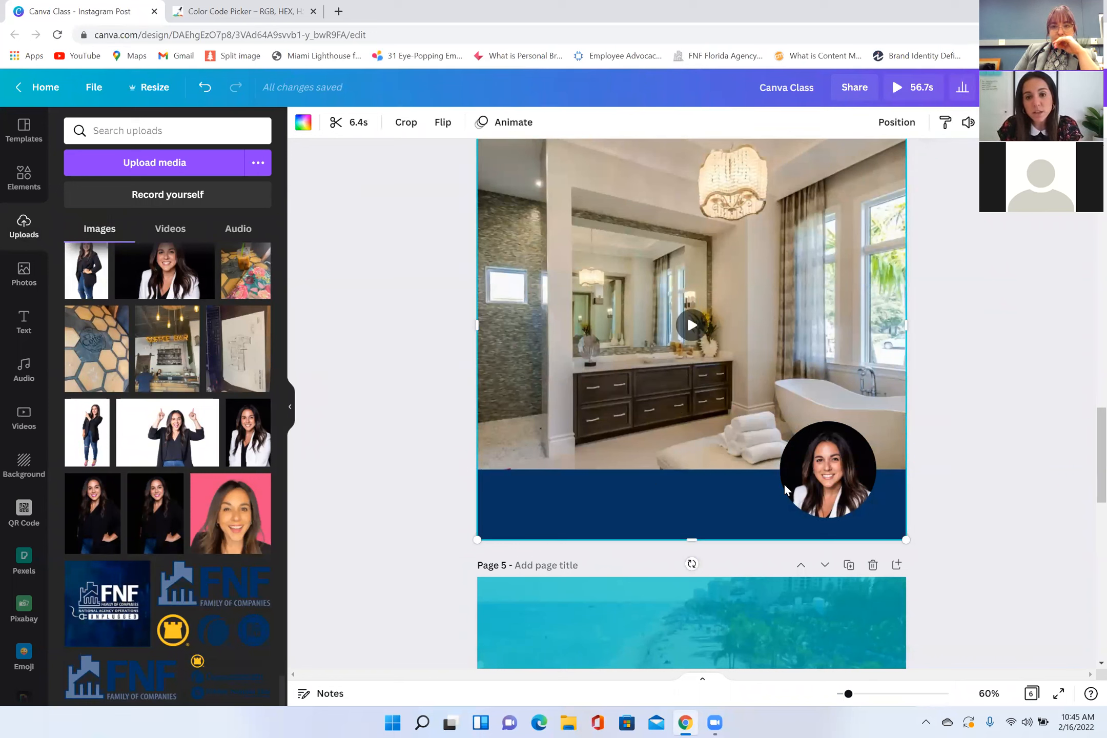
{"action": "left_click_drag", "start_coordinate": [692, 540], "coordinate": [693, 476]}
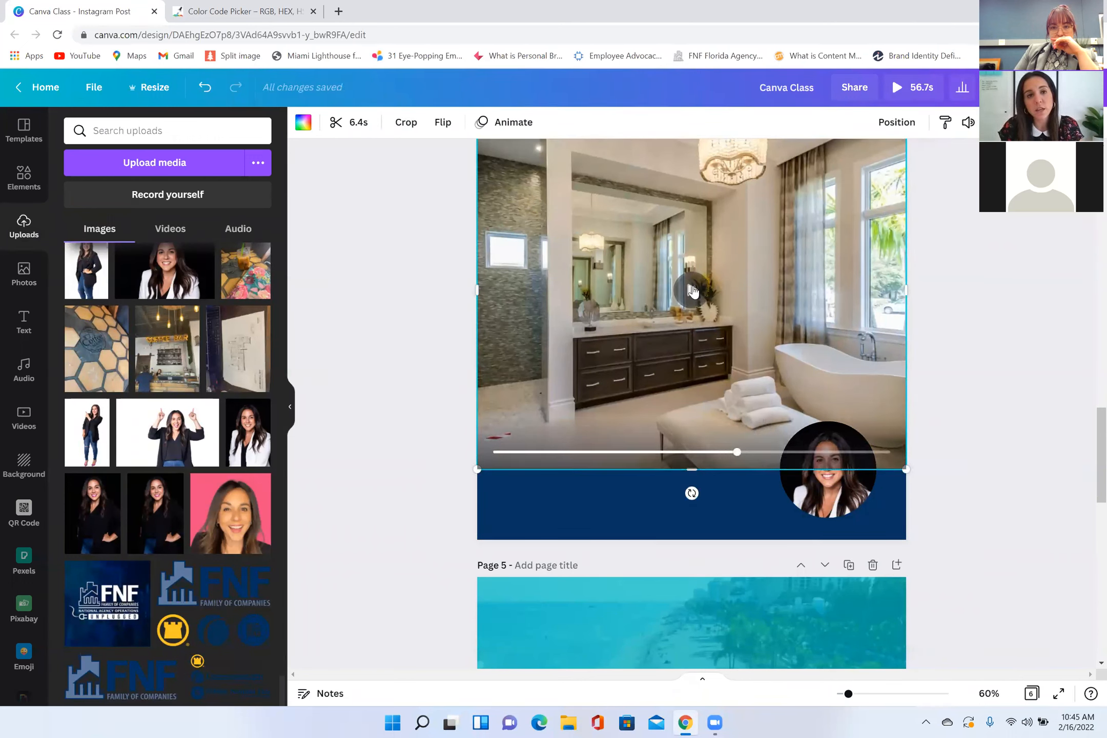
{"action": "left_click", "coordinate": [692, 291]}
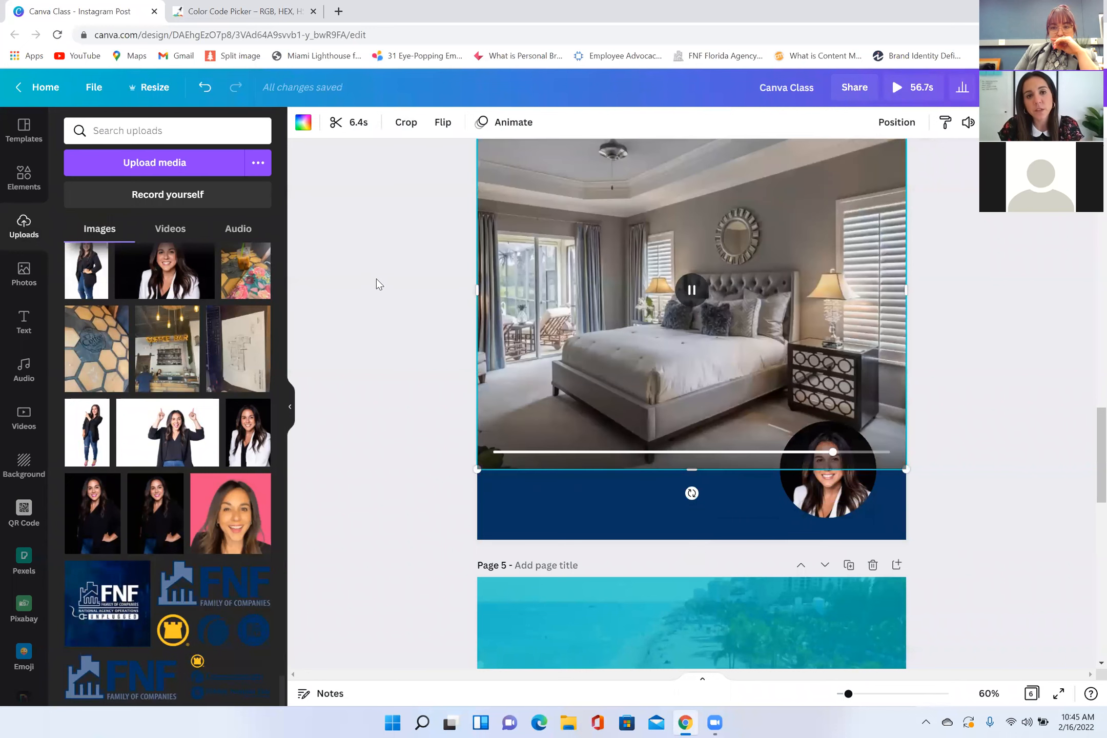
{"action": "left_click", "coordinate": [446, 309]}
Step: Bring the white Just Listed script title onto page 4 and position it across the blue band, left of the circular portrait
{"action": "scroll", "coordinate": [564, 328], "scroll_direction": "up", "scroll_amount": 5}
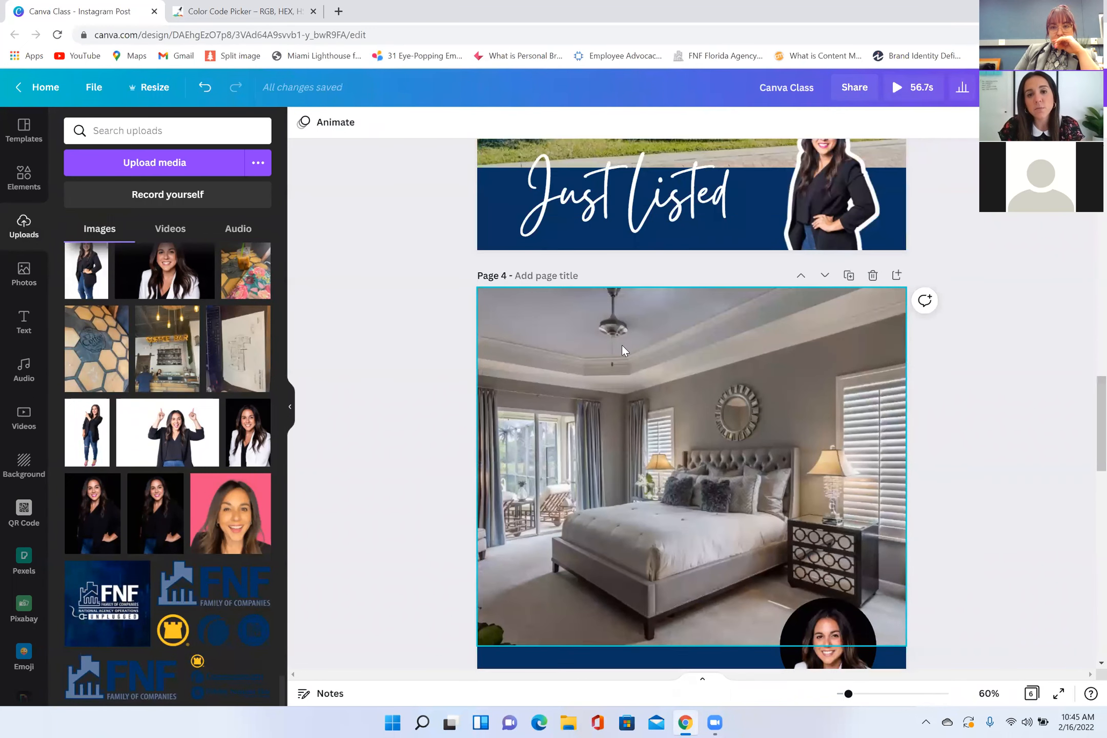
{"action": "left_click", "coordinate": [666, 303]}
{"action": "left_click_drag", "start_coordinate": [621, 381], "coordinate": [665, 613]}
{"action": "scroll", "coordinate": [665, 638], "scroll_direction": "down", "scroll_amount": 4}
{"action": "left_click_drag", "start_coordinate": [660, 382], "coordinate": [638, 633]}
{"action": "scroll", "coordinate": [638, 543], "scroll_direction": "down", "scroll_amount": 1}
{"action": "left_click_drag", "start_coordinate": [695, 560], "coordinate": [667, 551]}
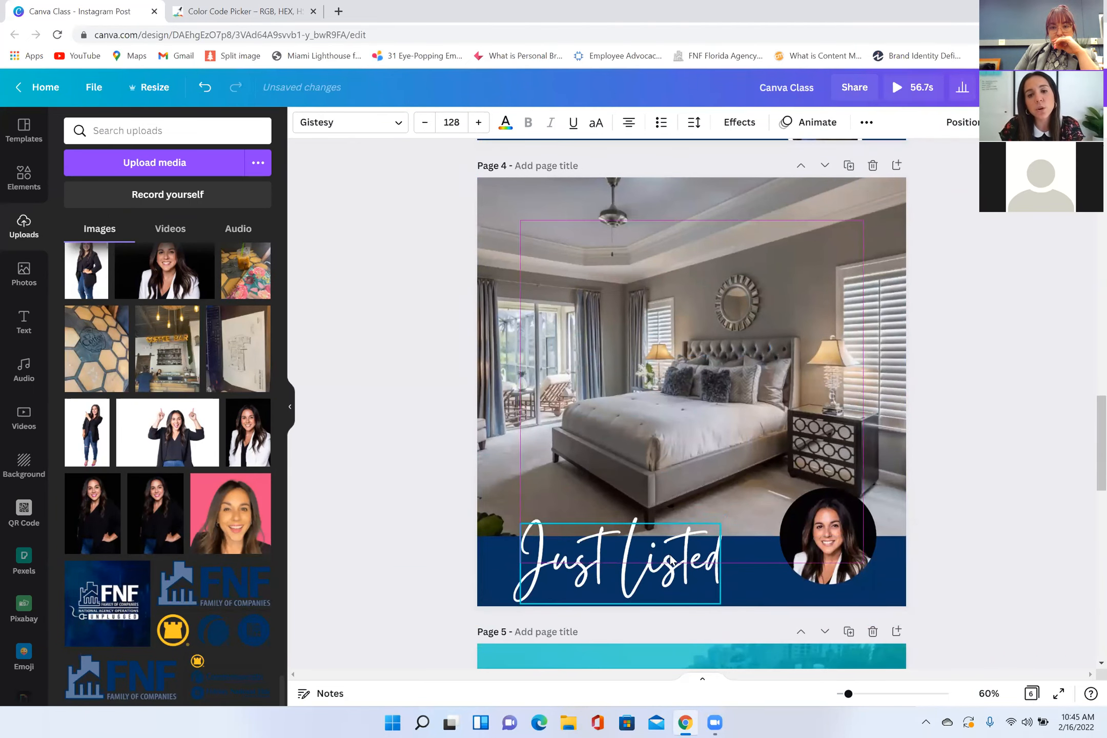
{"action": "left_click", "coordinate": [413, 566]}
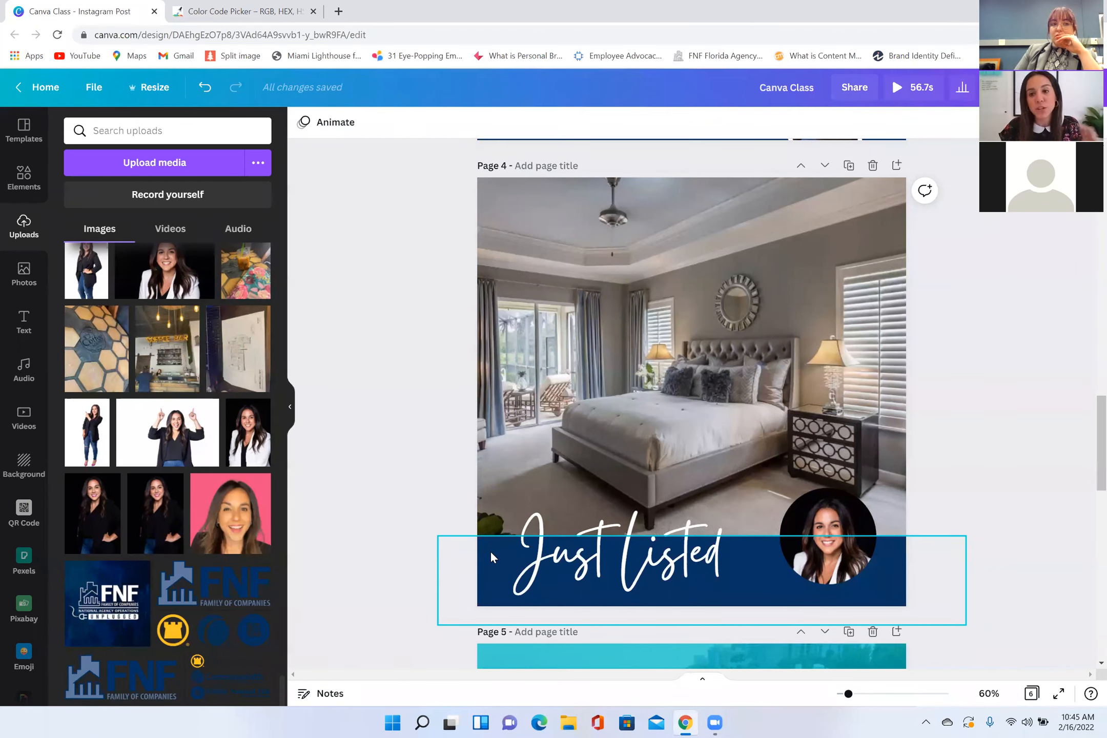
Step: Shift the teal overlay on page 5 to the right to uncover the left part of the beach video, and select the video
{"action": "scroll", "coordinate": [576, 566], "scroll_direction": "down", "scroll_amount": 5}
{"action": "scroll", "coordinate": [575, 566], "scroll_direction": "up", "scroll_amount": 7}
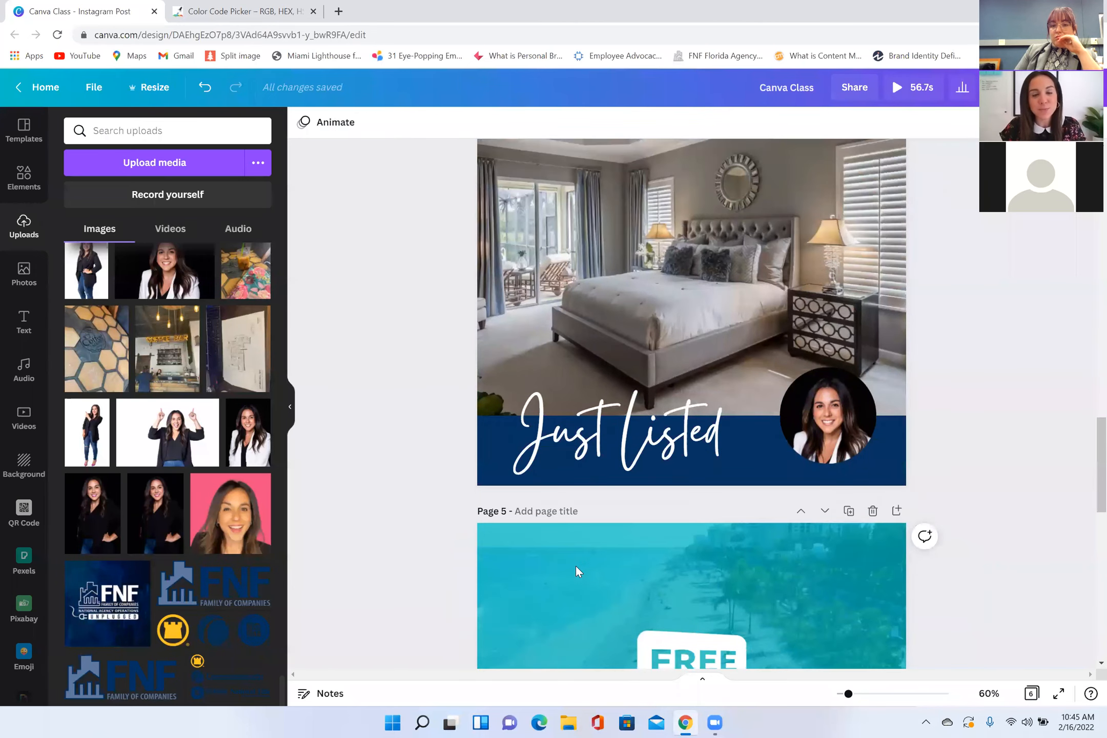
{"action": "scroll", "coordinate": [570, 552], "scroll_direction": "down", "scroll_amount": 5}
{"action": "scroll", "coordinate": [523, 533], "scroll_direction": "down", "scroll_amount": 6}
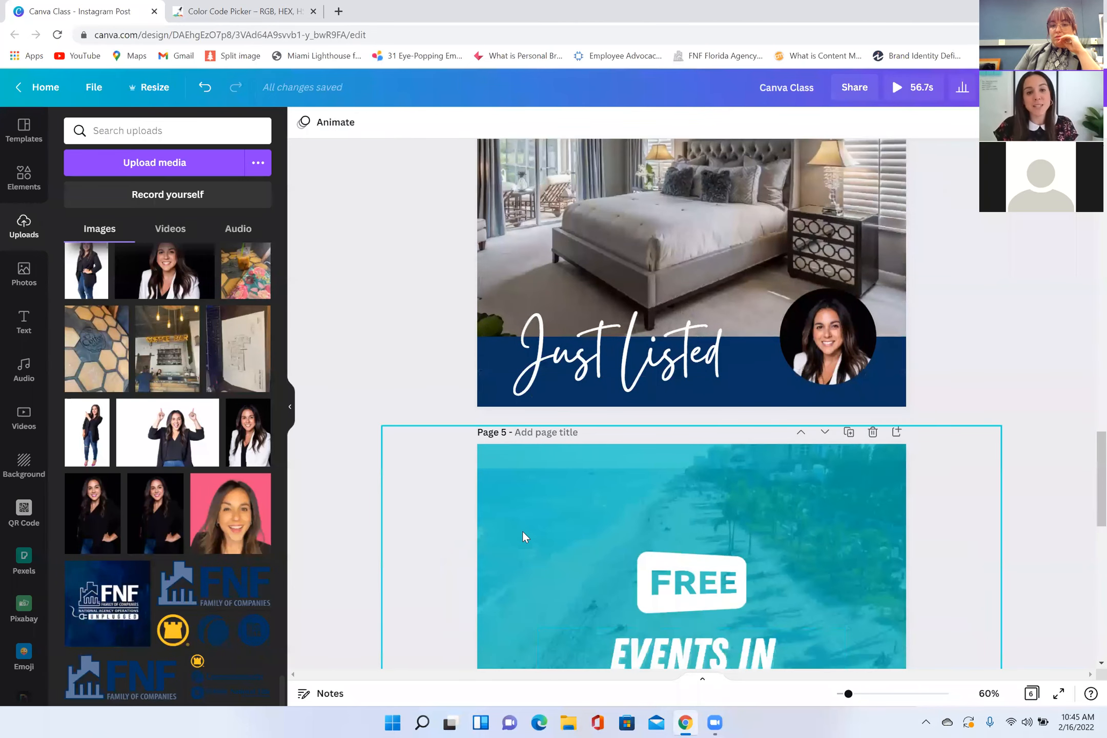
{"action": "scroll", "coordinate": [524, 539], "scroll_direction": "down", "scroll_amount": 2}
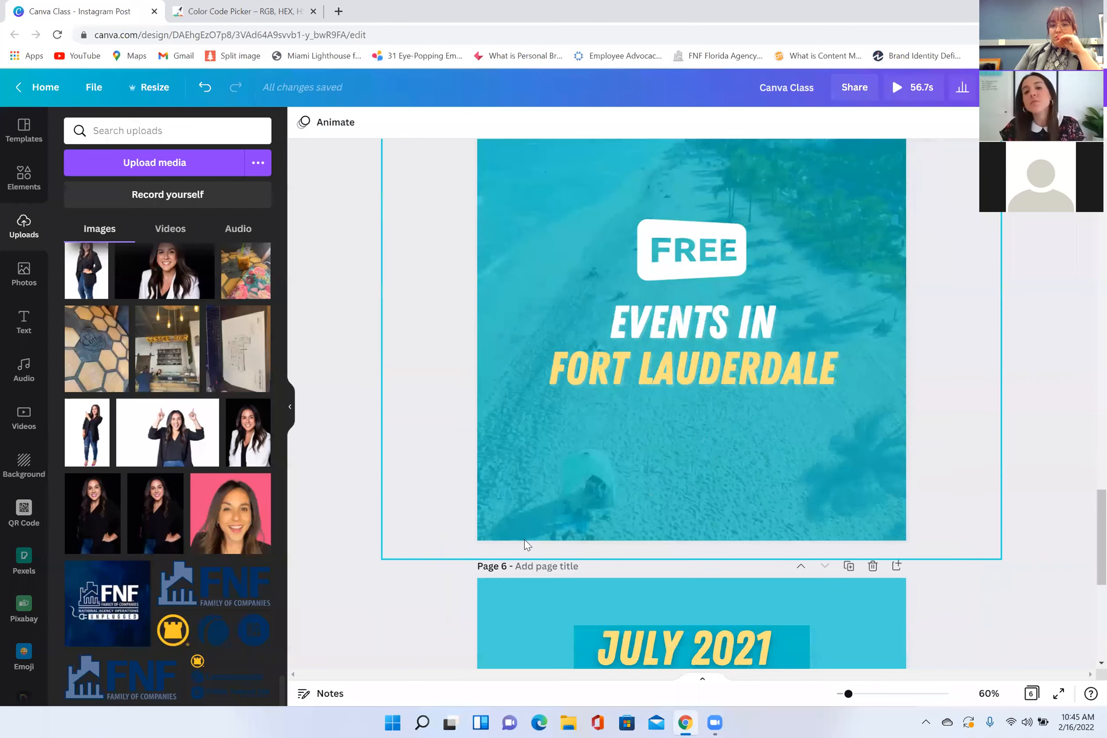
{"action": "scroll", "coordinate": [525, 538], "scroll_direction": "up", "scroll_amount": 1}
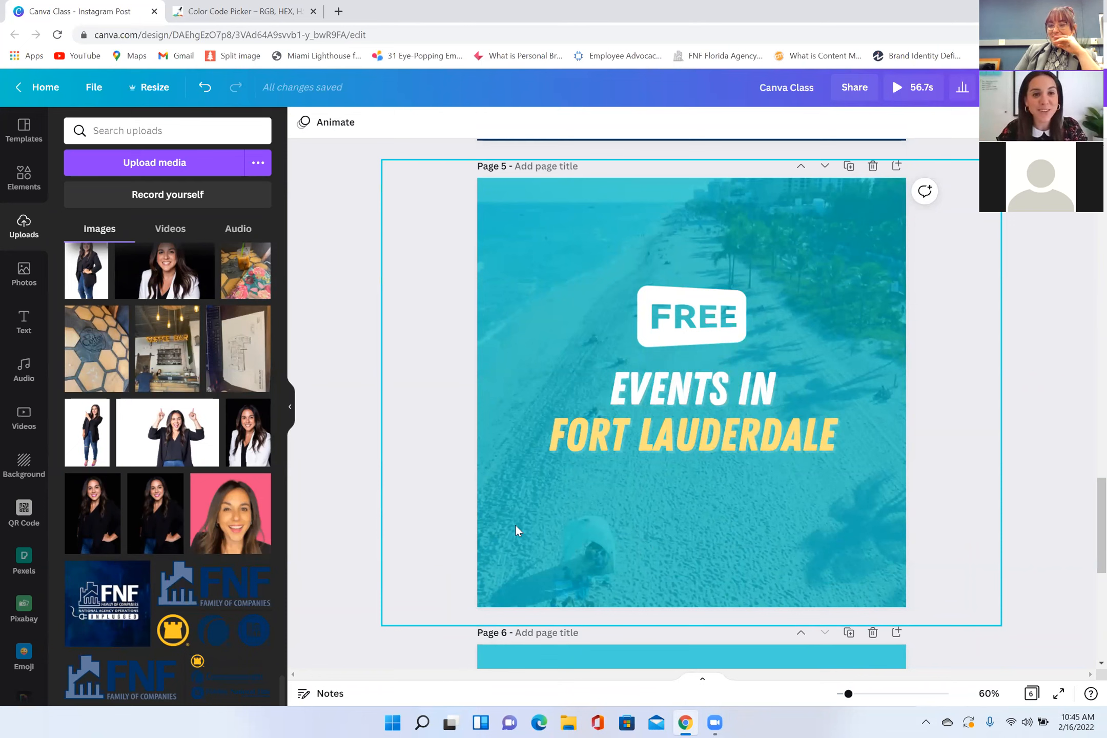
{"action": "left_click_drag", "start_coordinate": [566, 315], "coordinate": [833, 315]}
{"action": "left_click", "coordinate": [518, 338]}
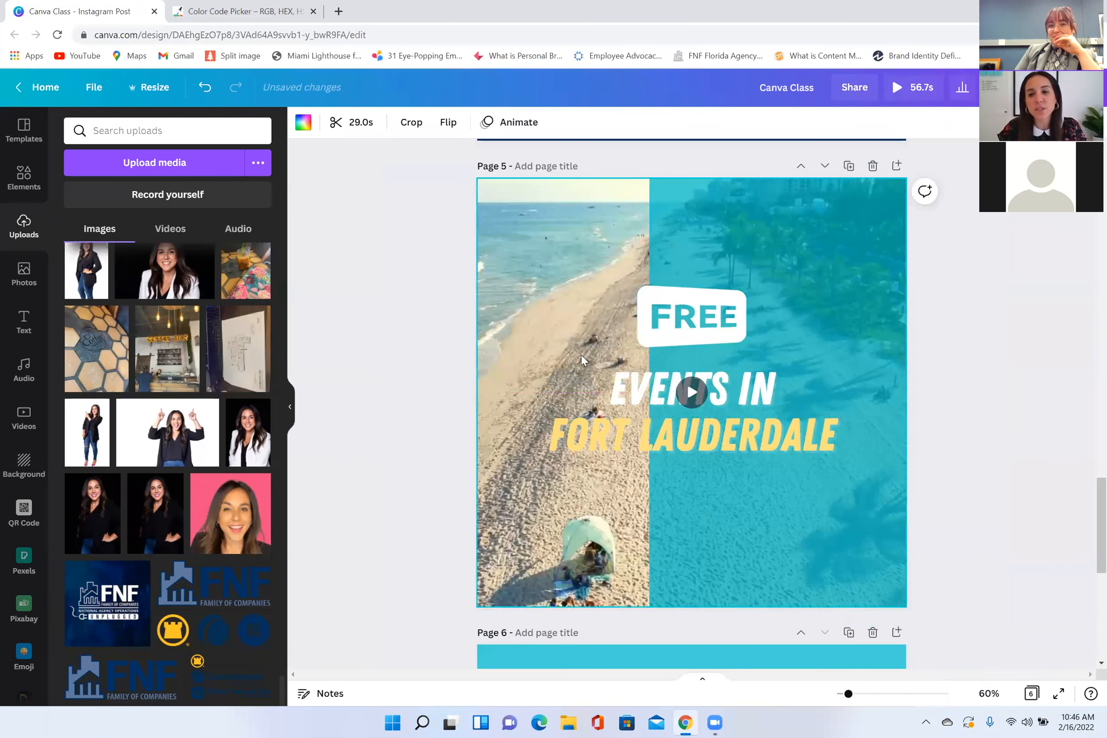
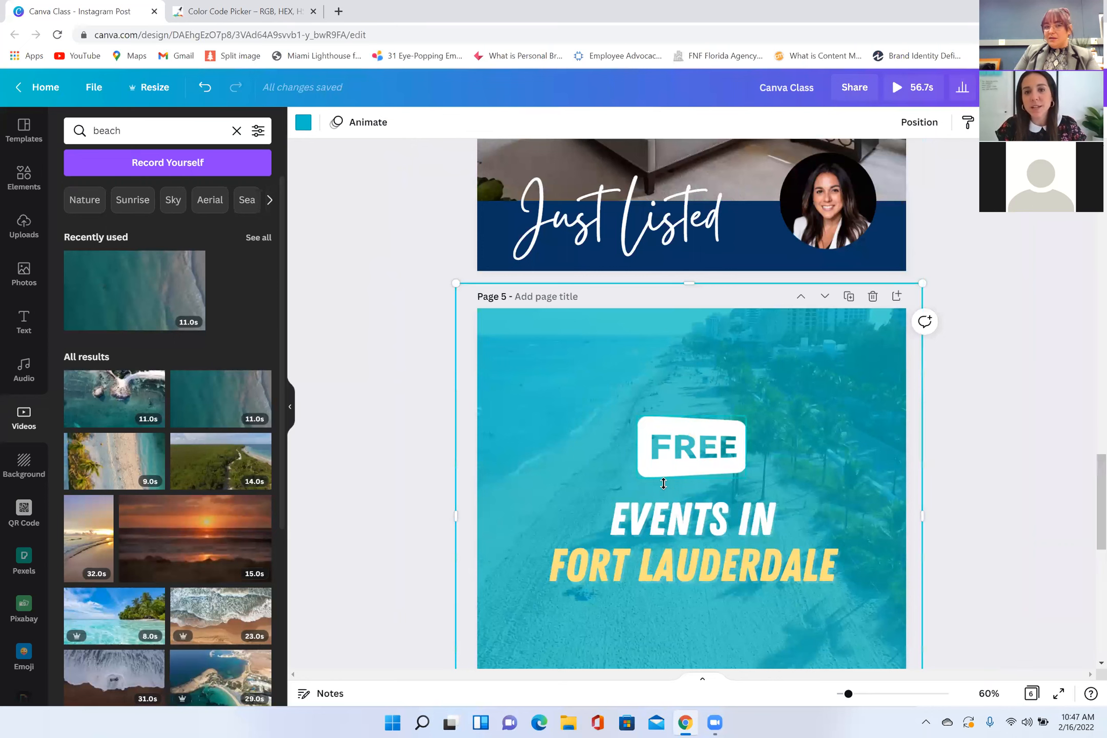
Step: Open the download settings for the design and choose MP4 Video as the file type
{"action": "scroll", "coordinate": [668, 485], "scroll_direction": "down", "scroll_amount": 2}
{"action": "scroll", "coordinate": [668, 490], "scroll_direction": "down", "scroll_amount": 3}
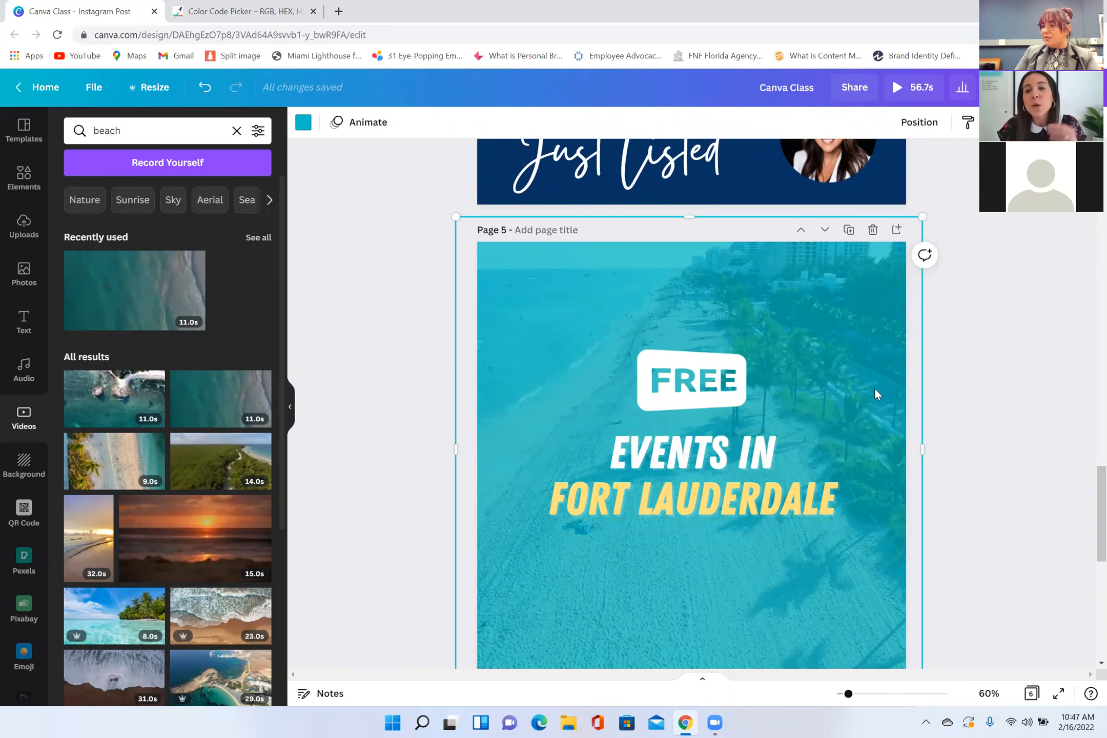
{"action": "scroll", "coordinate": [871, 403], "scroll_direction": "down", "scroll_amount": 1}
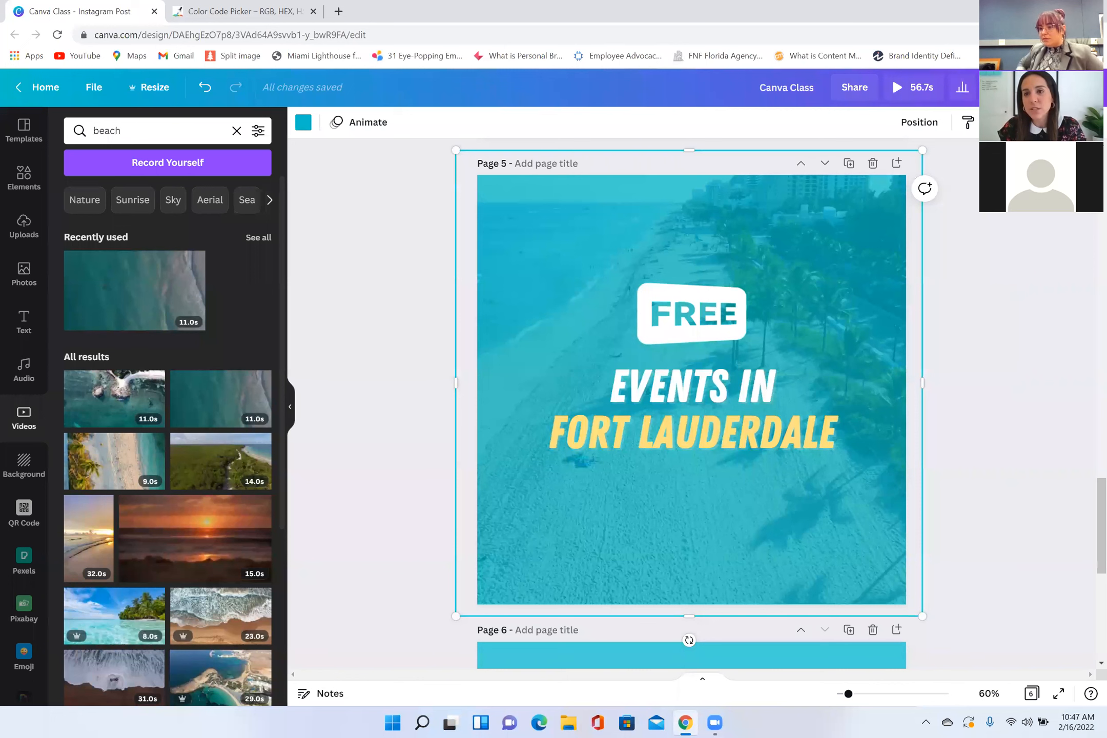
{"action": "left_click", "coordinate": [995, 87]}
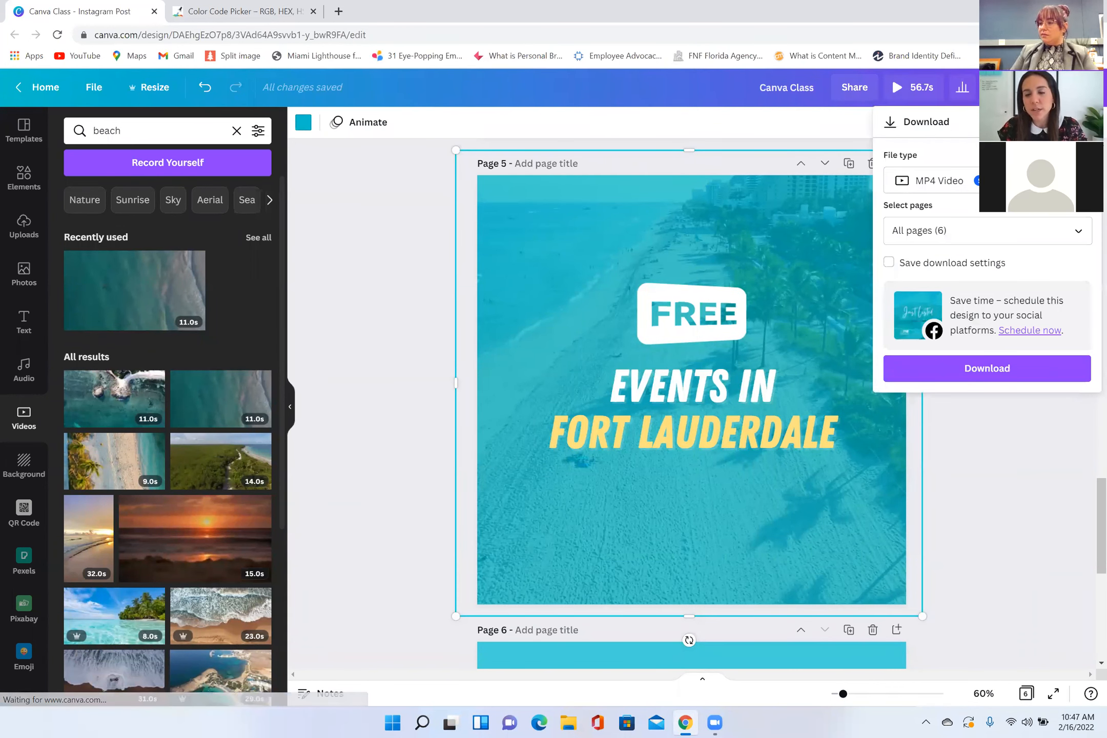
{"action": "left_click", "coordinate": [943, 191]}
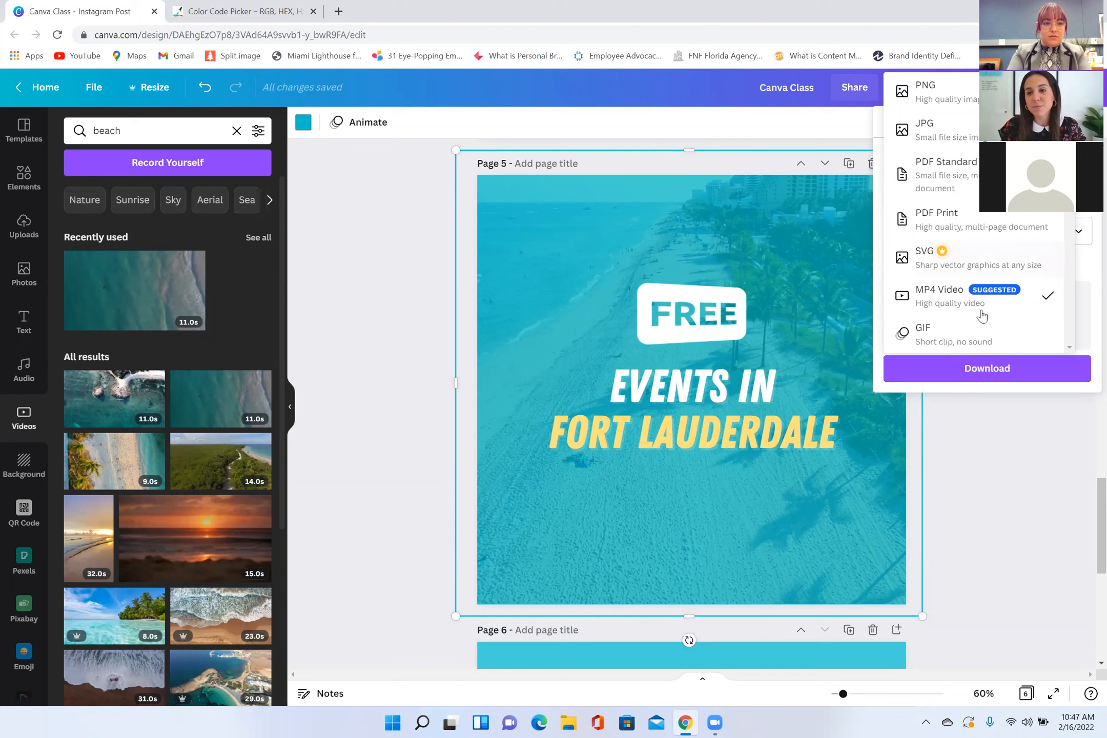
{"action": "left_click", "coordinate": [931, 299]}
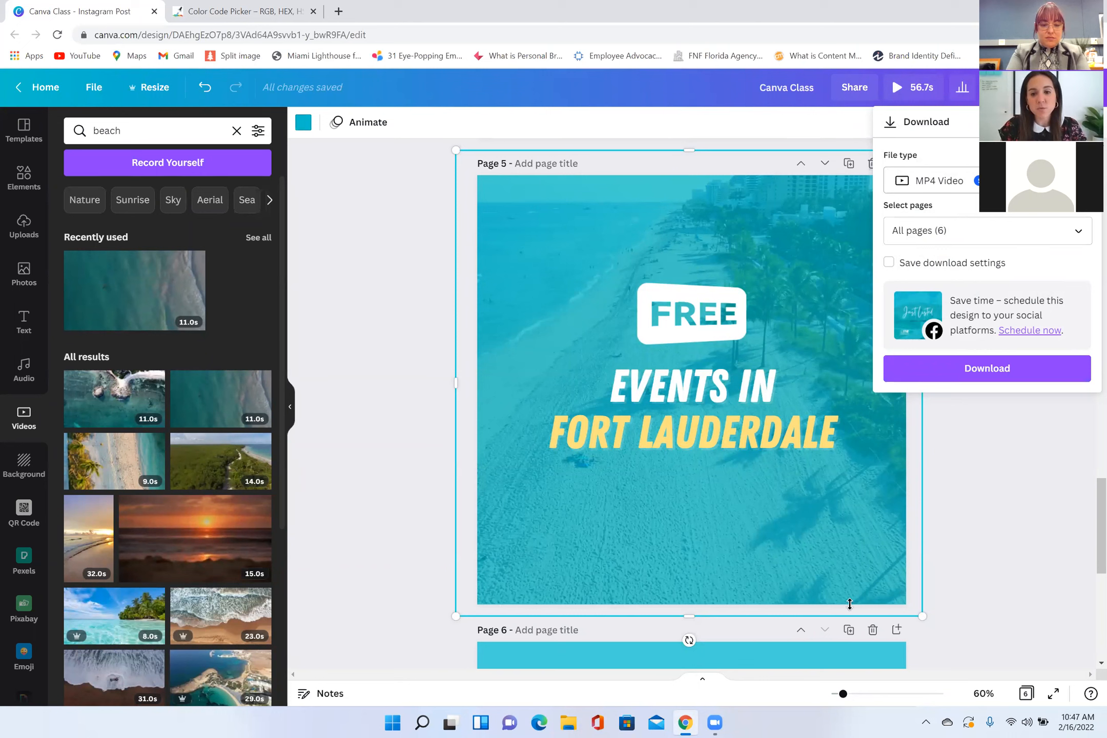
Step: Limit the MP4 download to page 5 only
{"action": "left_click", "coordinate": [936, 238]}
{"action": "left_click", "coordinate": [957, 280]}
{"action": "scroll", "coordinate": [961, 307], "scroll_direction": "down", "scroll_amount": 1}
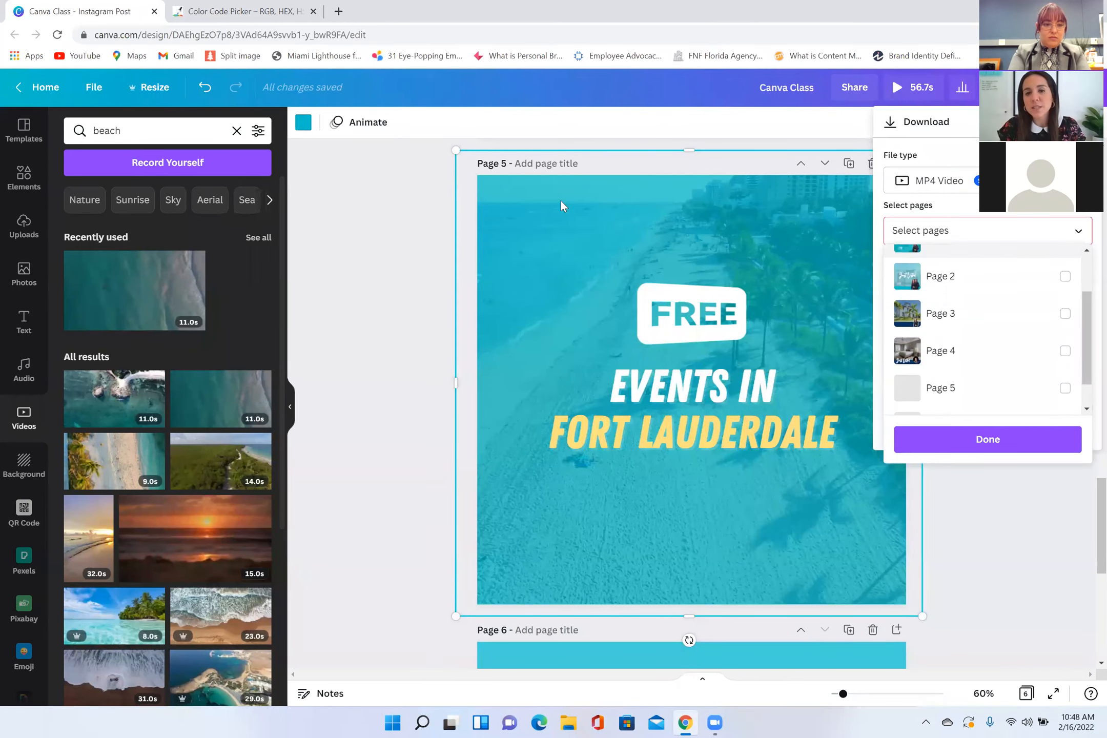
{"action": "left_click", "coordinate": [953, 384]}
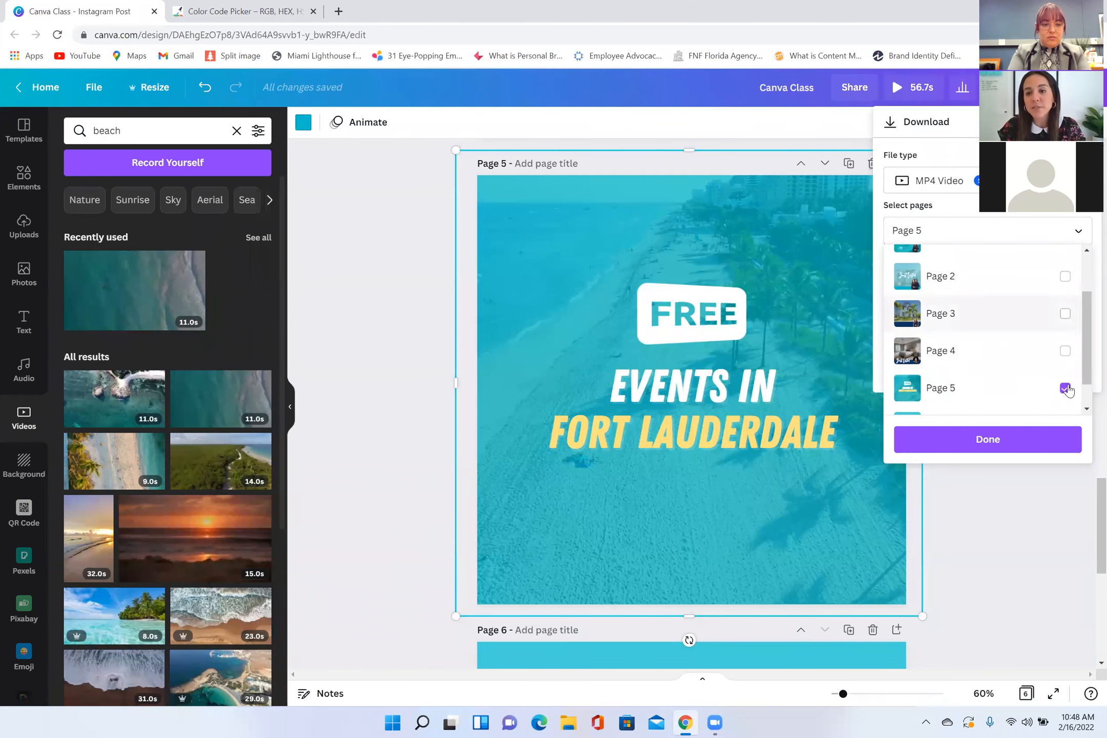
{"action": "left_click", "coordinate": [963, 439]}
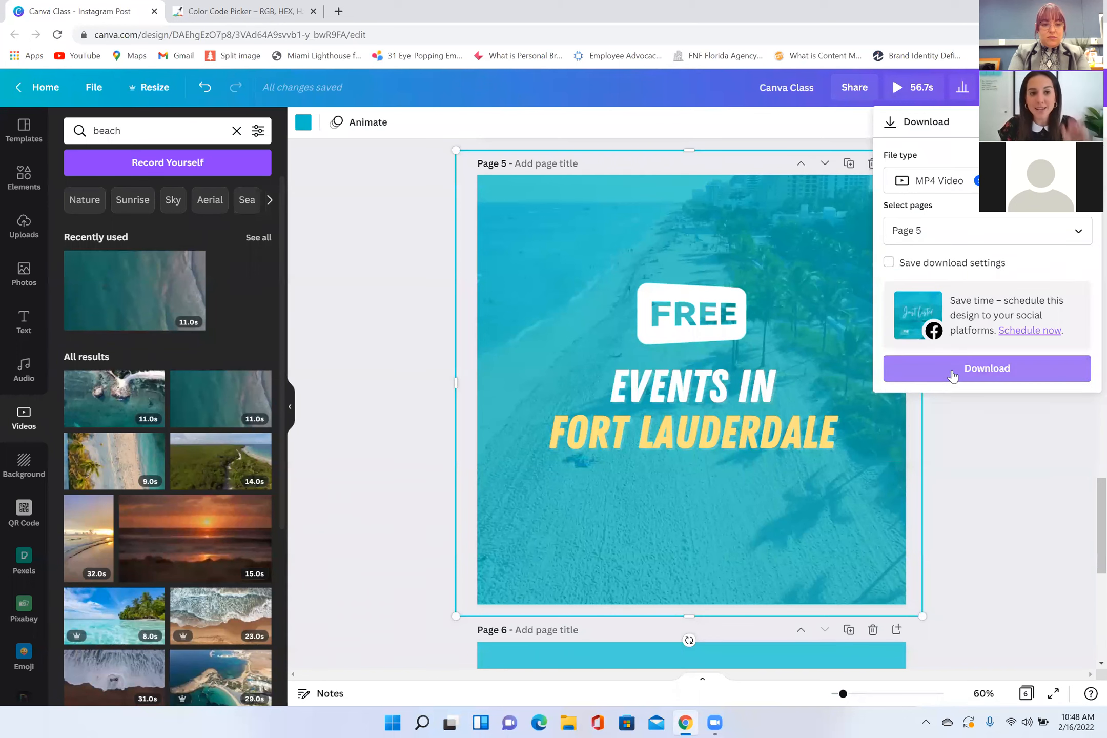
Step: Change the download file type to PNG and select only page 1, the teal Just Listed post
{"action": "scroll", "coordinate": [686, 339], "scroll_direction": "up", "scroll_amount": 10}
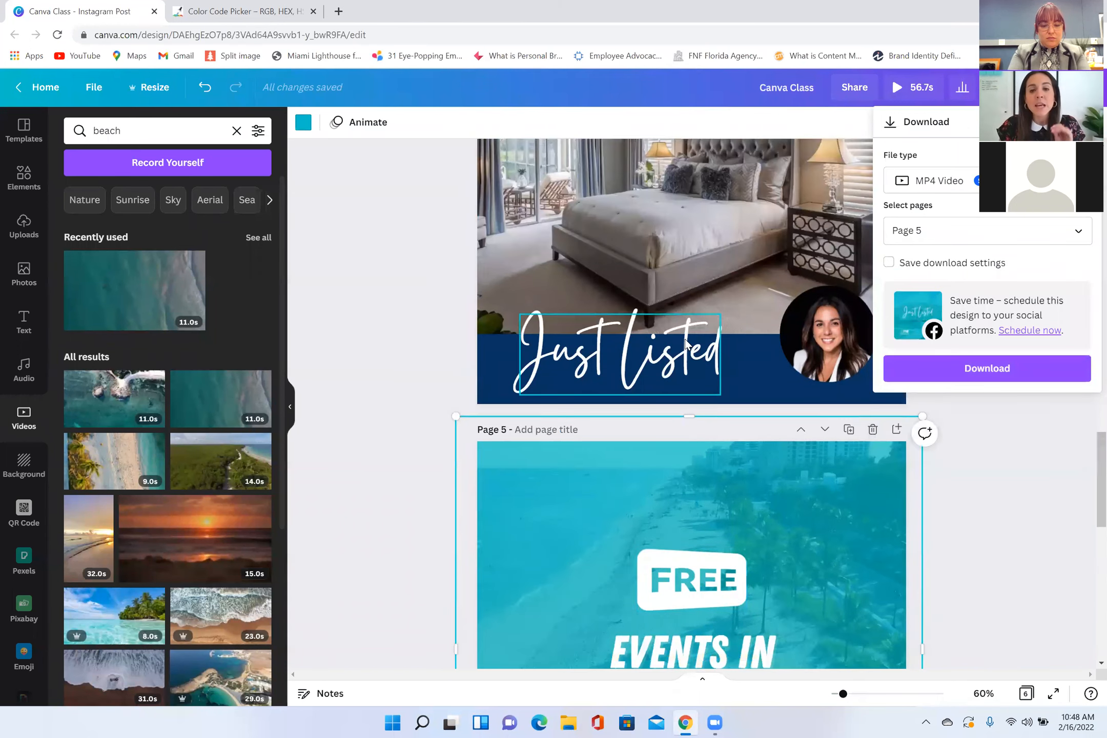
{"action": "scroll", "coordinate": [685, 339], "scroll_direction": "up", "scroll_amount": 10}
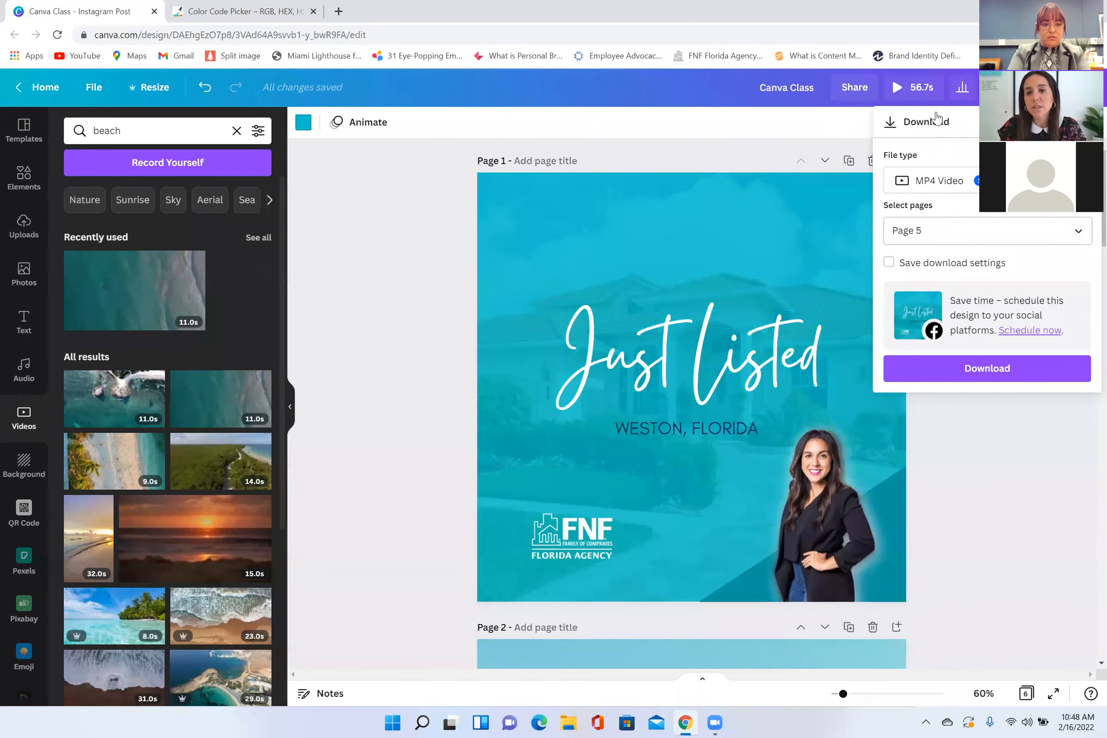
{"action": "left_click", "coordinate": [930, 180]}
{"action": "left_click", "coordinate": [954, 140]}
{"action": "left_click", "coordinate": [957, 186]}
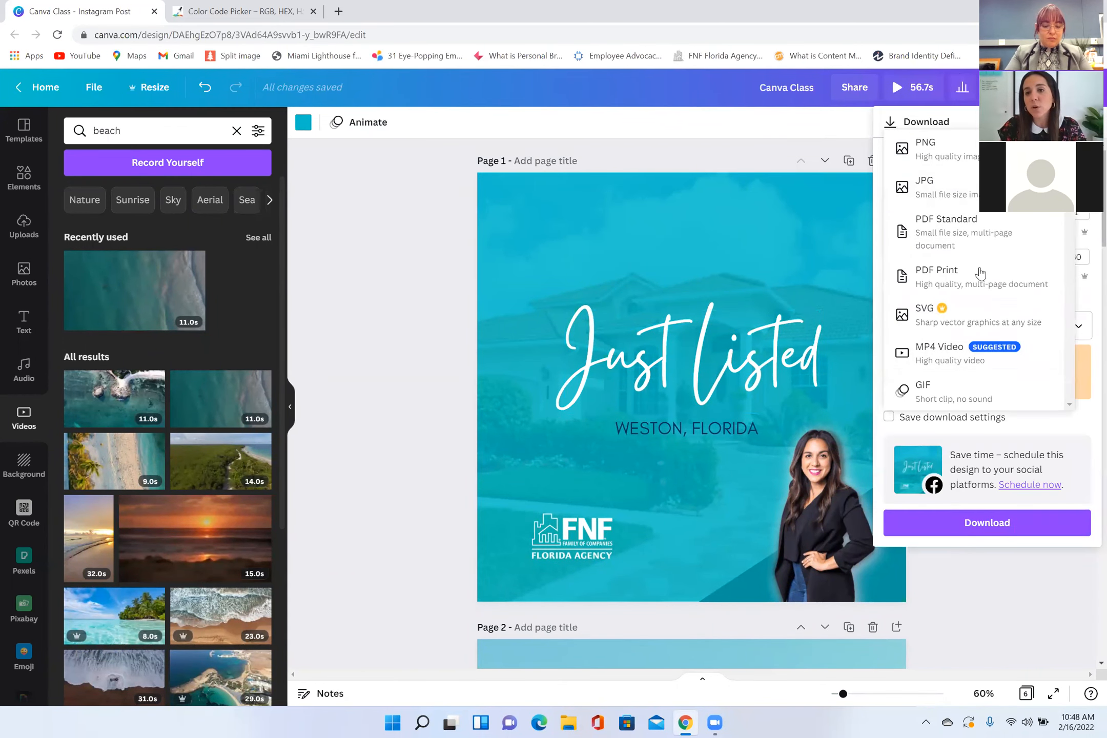
{"action": "left_click", "coordinate": [963, 151]}
{"action": "left_click", "coordinate": [966, 339]}
{"action": "left_click", "coordinate": [969, 366]}
{"action": "left_click", "coordinate": [970, 371]}
{"action": "left_click", "coordinate": [939, 422]}
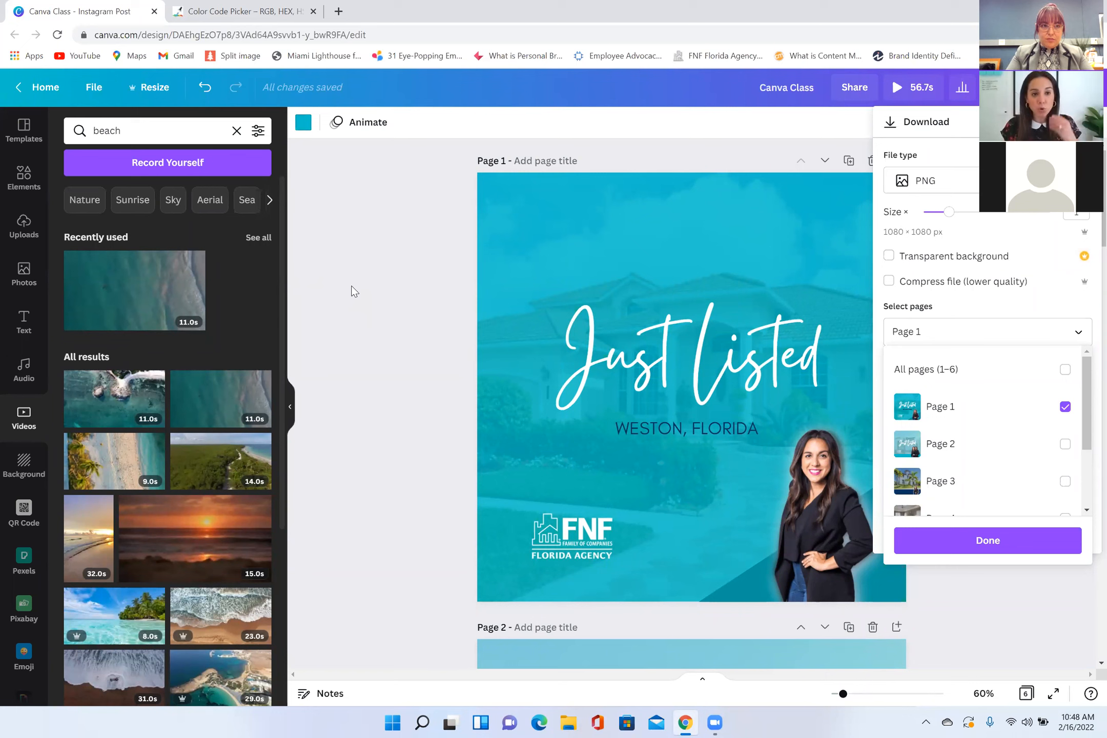
Step: Create a copy of the design resized to Instagram Story, 1080 × 1920 px
{"action": "left_click", "coordinate": [154, 98]}
{"action": "left_click", "coordinate": [154, 98]}
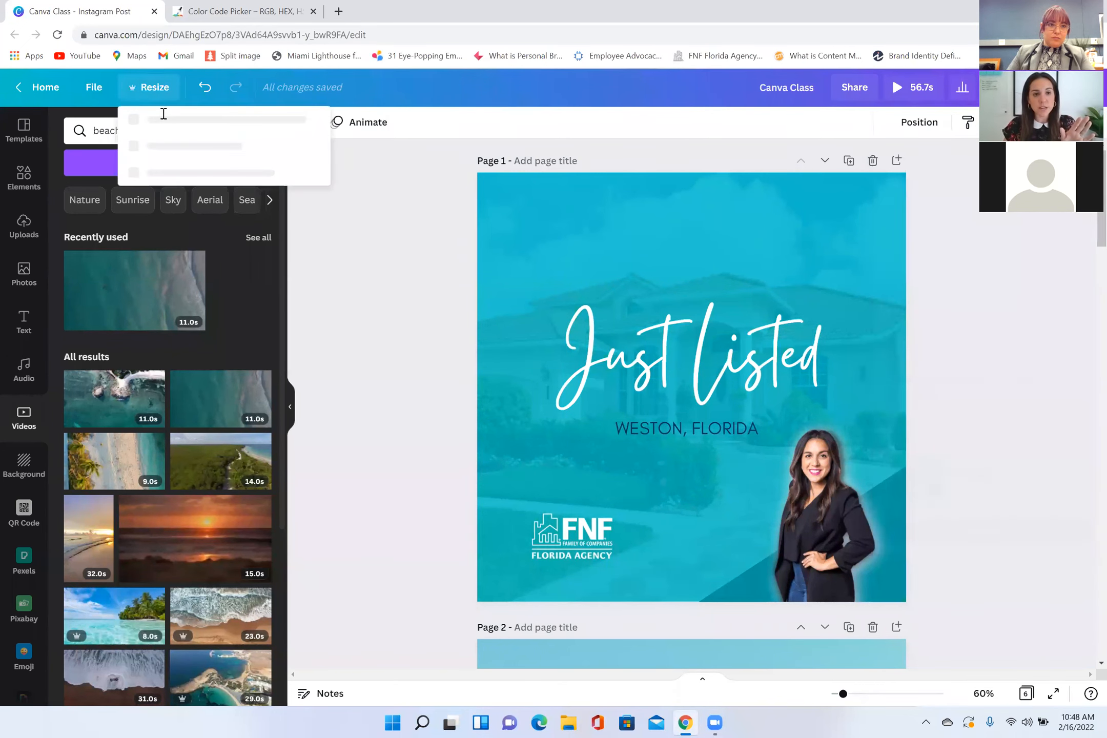
{"action": "left_click", "coordinate": [187, 303]}
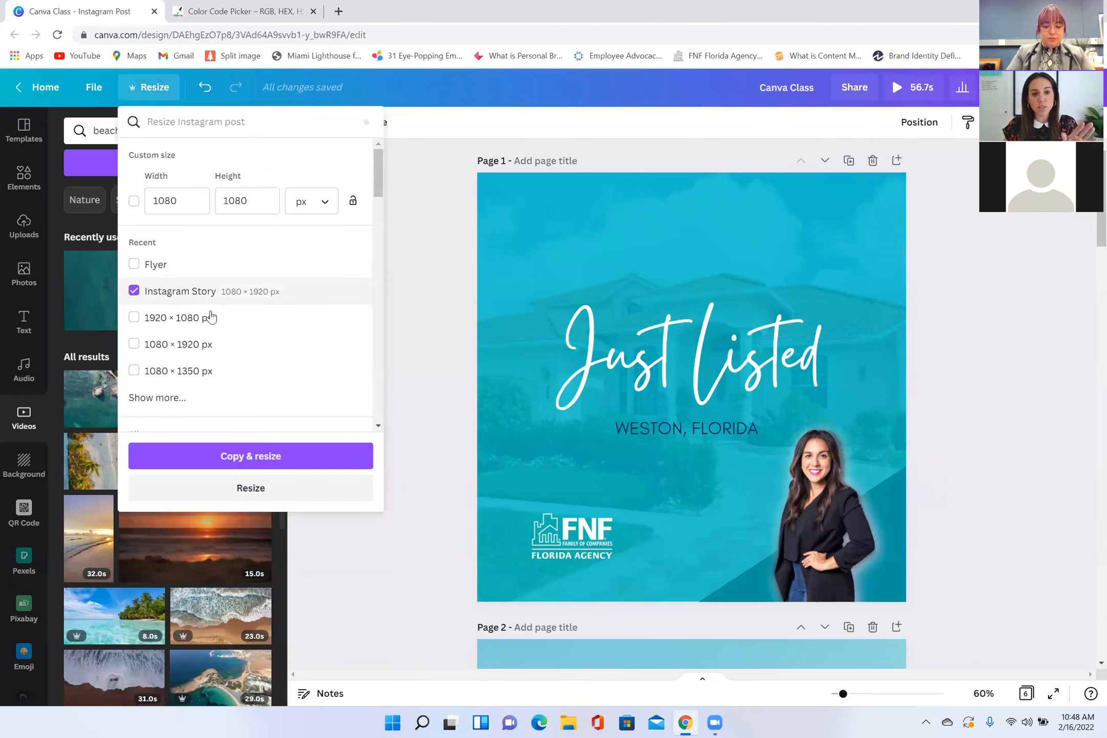
{"action": "left_click", "coordinate": [268, 454]}
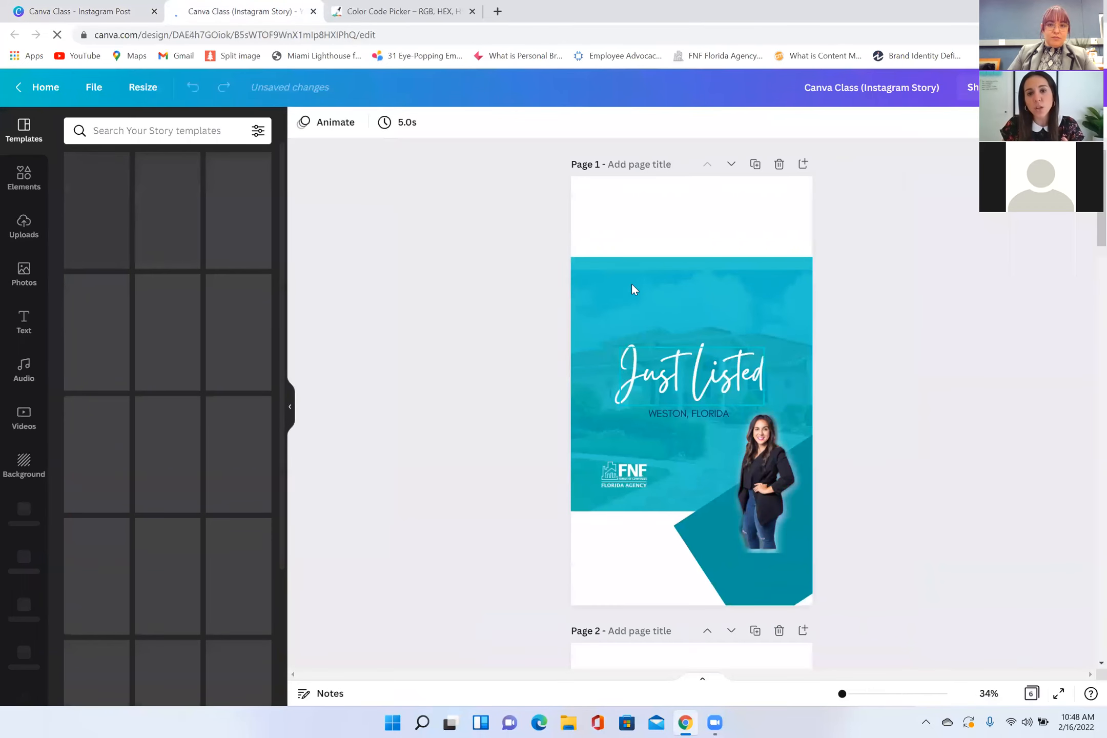
Step: Examine the layout of pages 1 to 4 in the Instagram Story copy for elements that need rearranging
{"action": "left_click", "coordinate": [633, 285]}
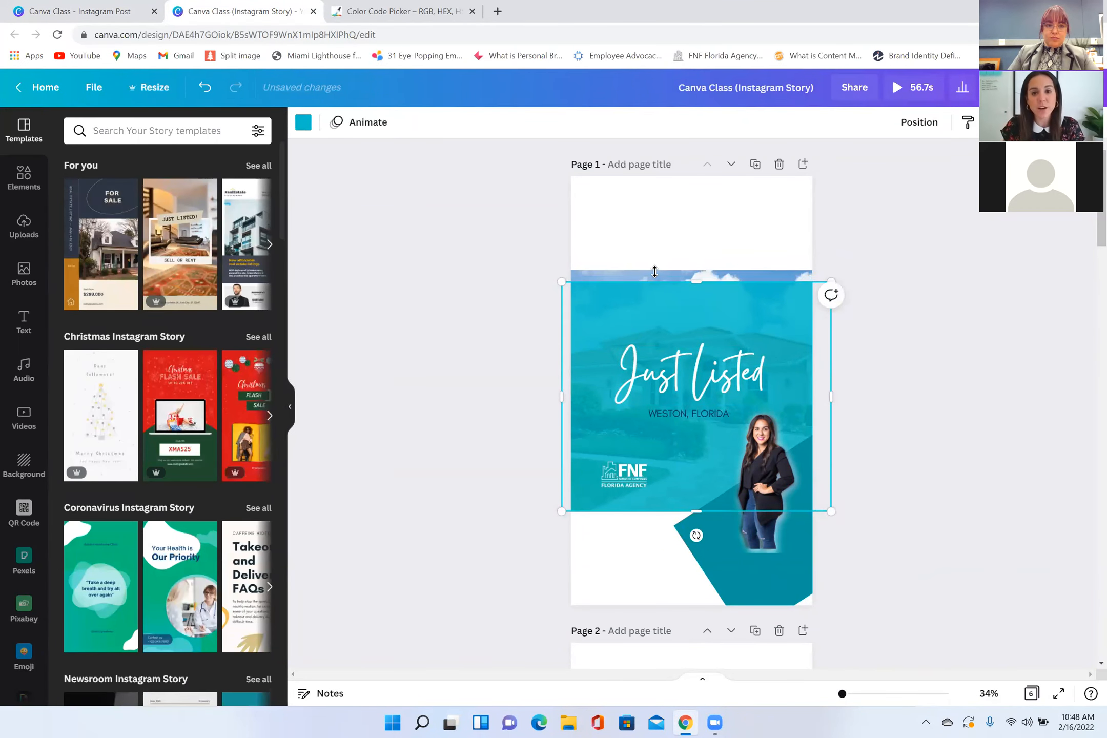
{"action": "left_click_drag", "start_coordinate": [655, 268], "coordinate": [661, 178]}
{"action": "scroll", "coordinate": [687, 503], "scroll_direction": "down", "scroll_amount": 7}
{"action": "scroll", "coordinate": [691, 486], "scroll_direction": "up", "scroll_amount": 3}
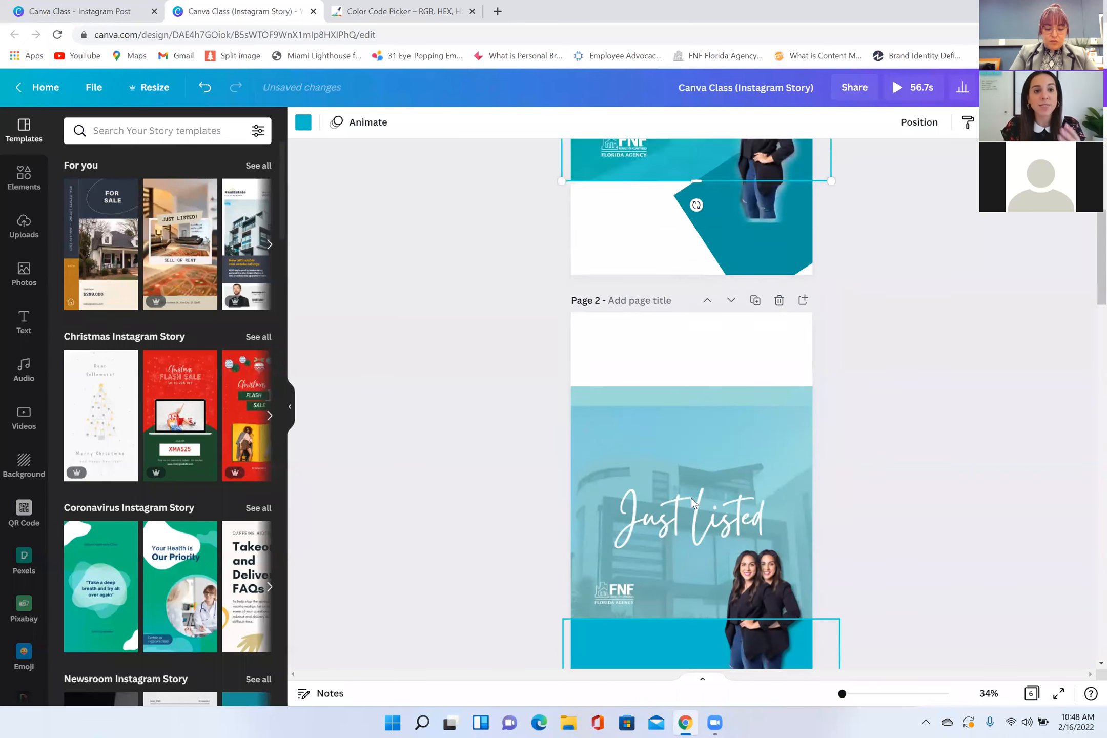
{"action": "scroll", "coordinate": [688, 489], "scroll_direction": "down", "scroll_amount": 10}
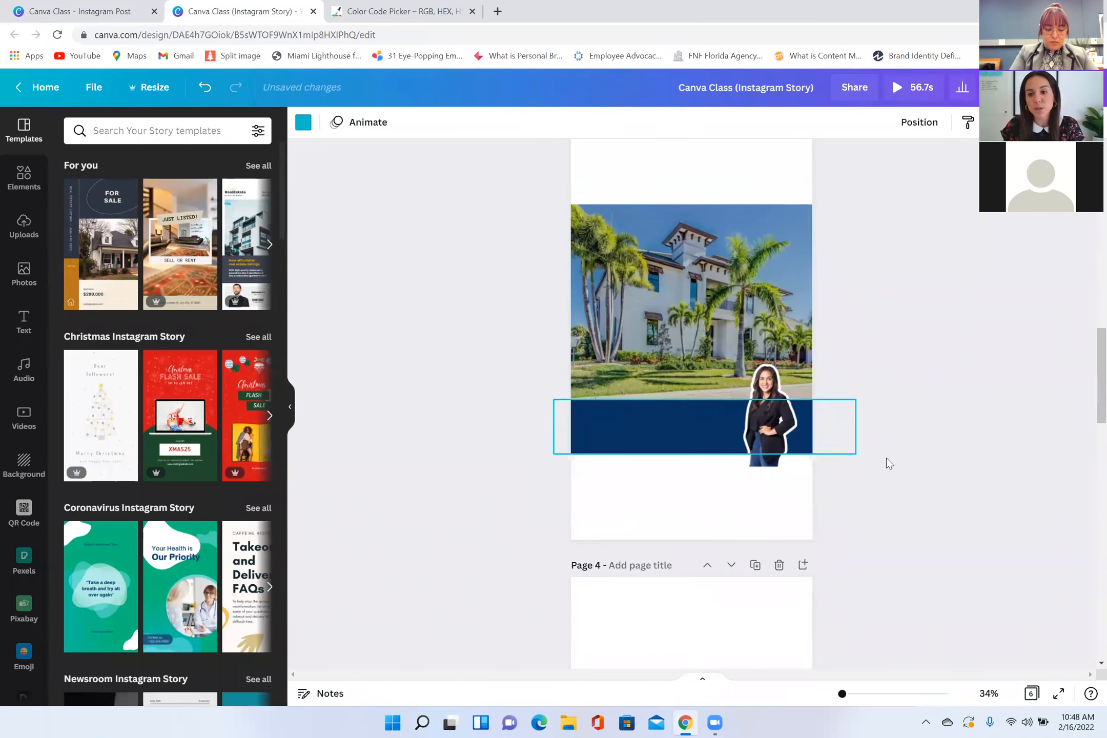
{"action": "scroll", "coordinate": [965, 443], "scroll_direction": "down", "scroll_amount": 3}
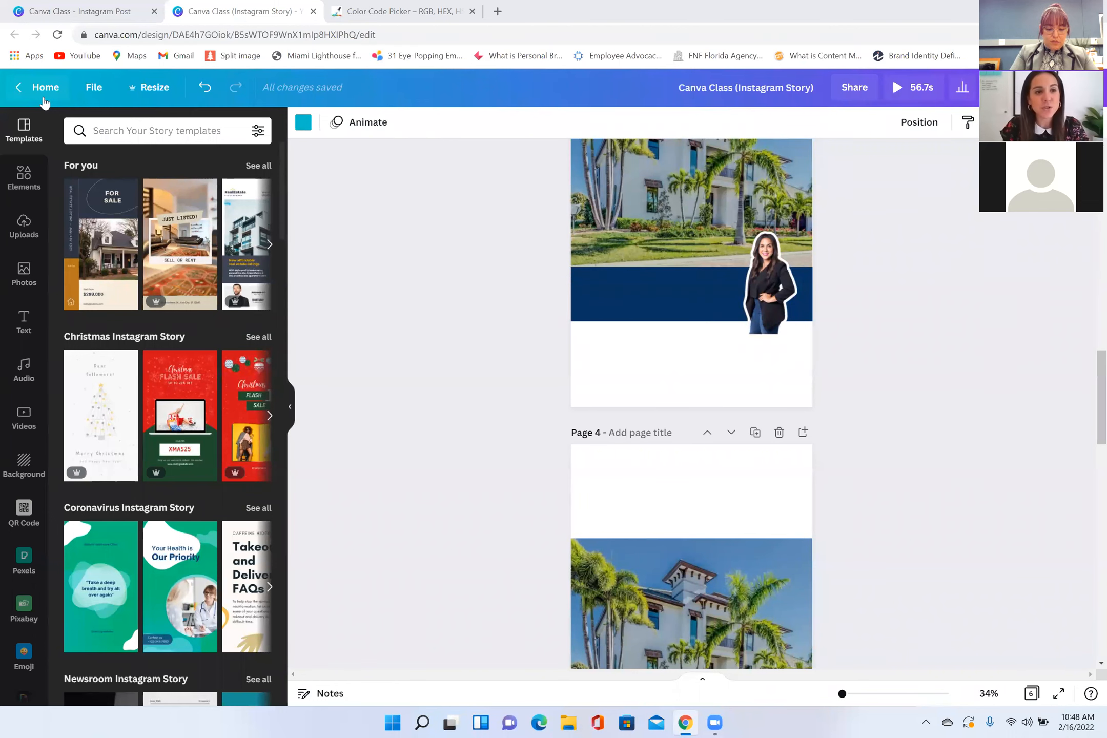
Step: Return to the Canva home page and create a new blank 5.5 × 4.3 in Postcard design
{"action": "left_click", "coordinate": [45, 88]}
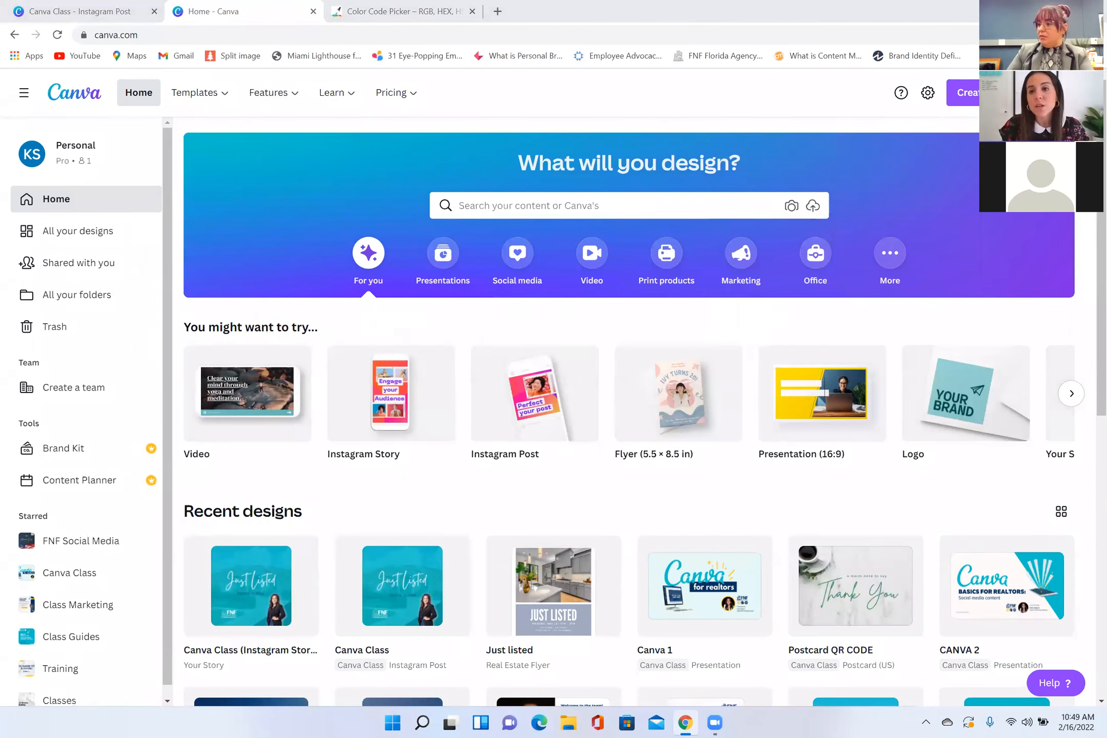
{"action": "left_click", "coordinate": [963, 92]}
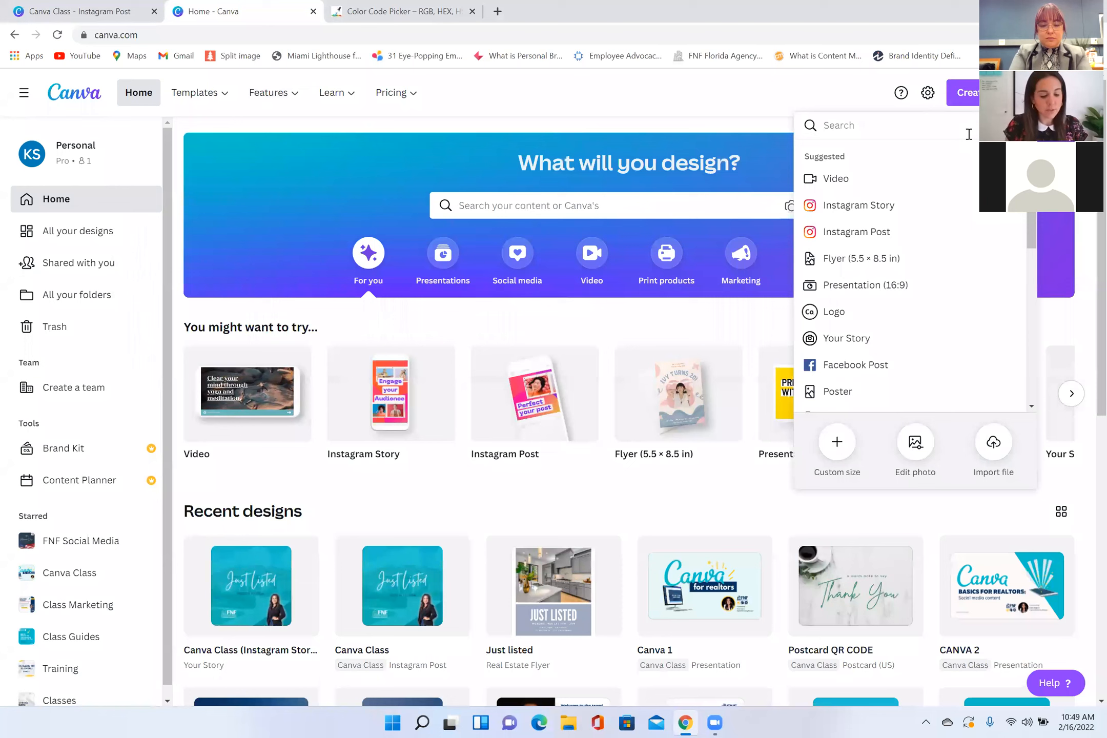
{"action": "type", "text": "postca"}
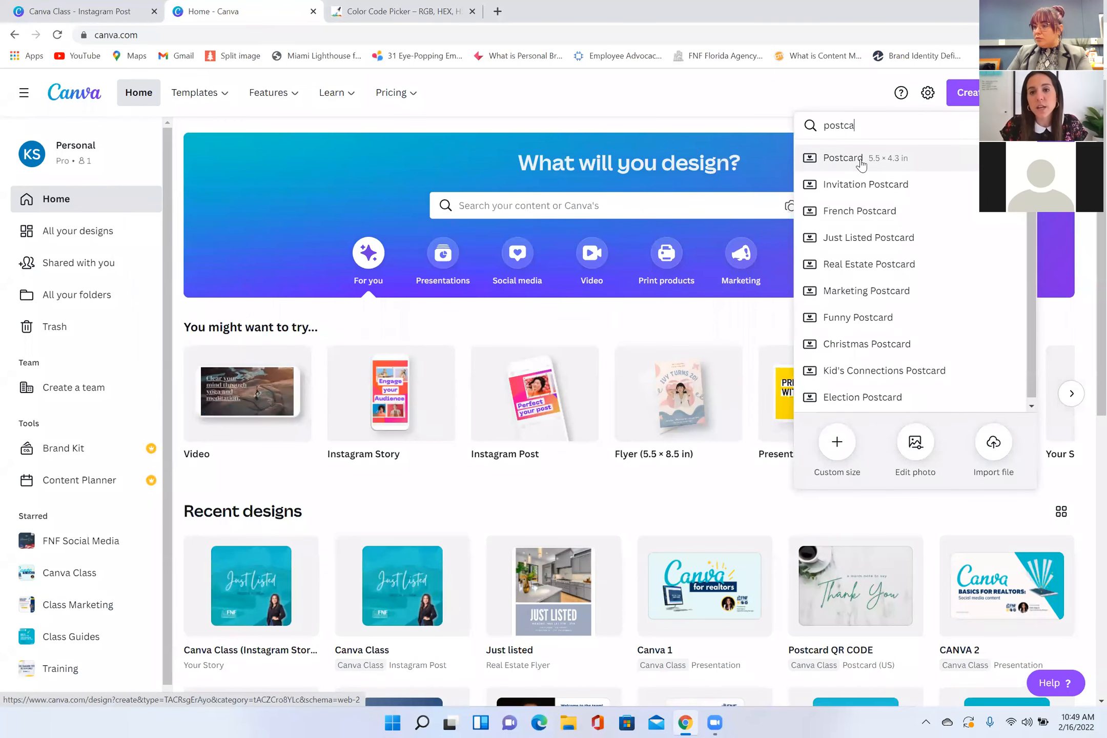
{"action": "left_click", "coordinate": [859, 159]}
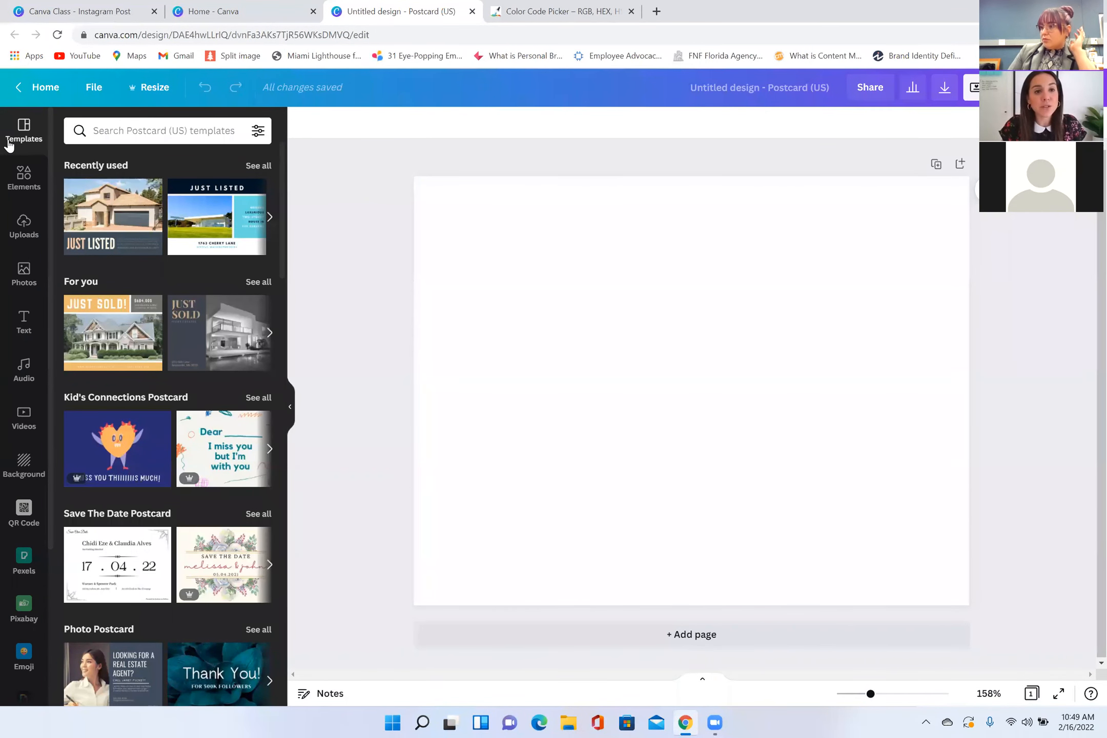
Step: Search the postcard templates for "just sold"
{"action": "left_click", "coordinate": [218, 134]}
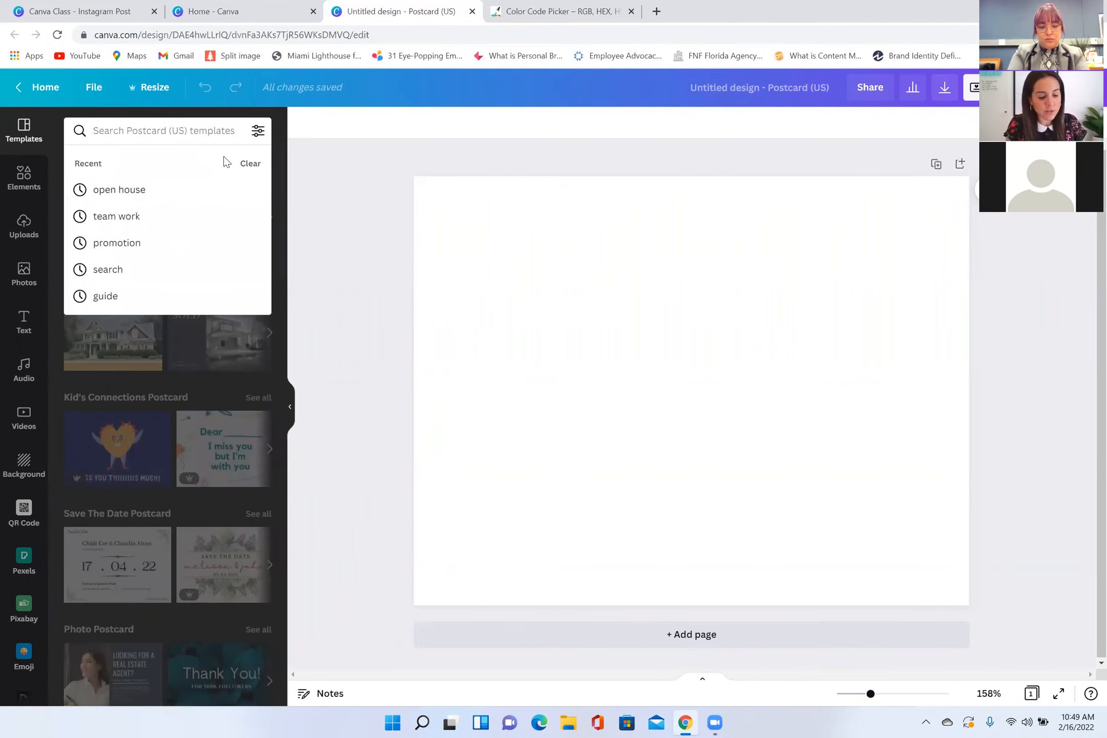
{"action": "type", "text": "just sold"}
{"action": "key", "text": "Return"}
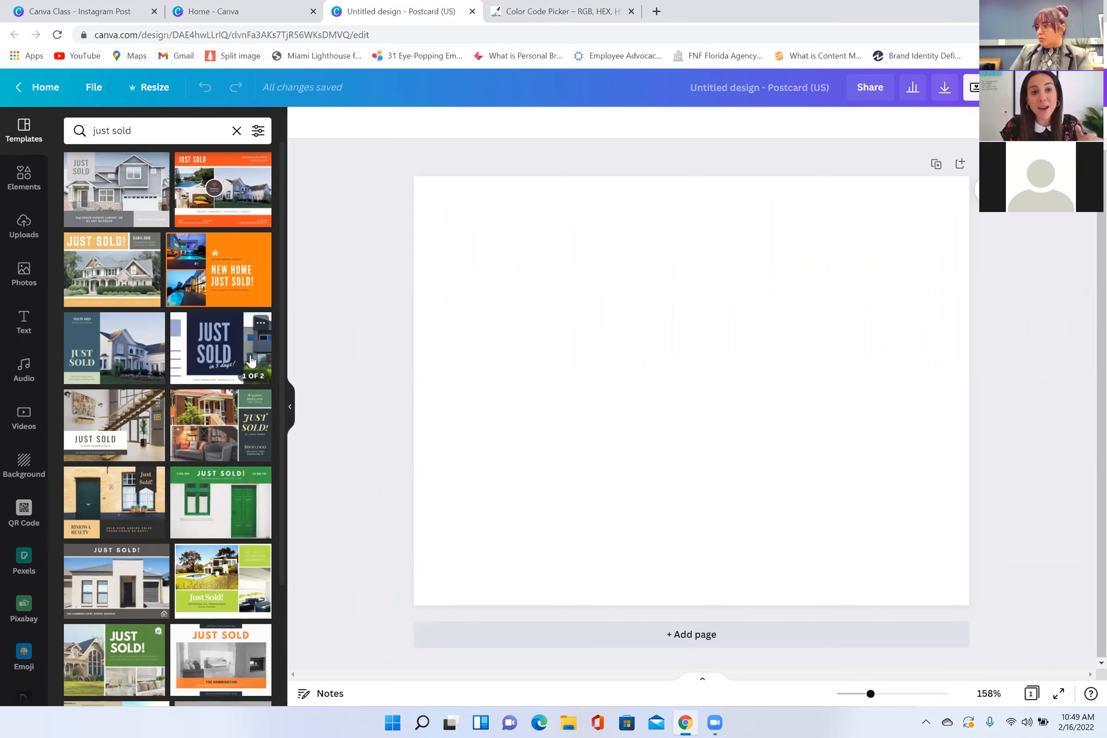
Step: Open the Postcard QR CODE design from the starred Canva Class folder and view its Thank You front page
{"action": "left_click", "coordinate": [36, 87]}
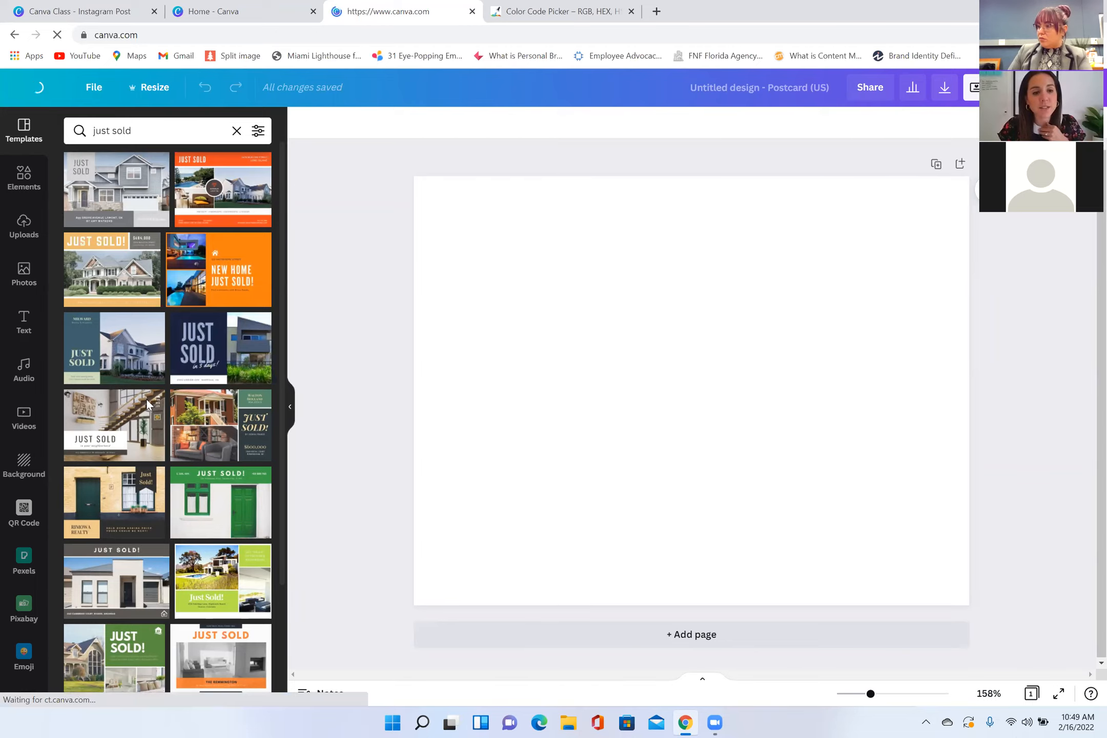
{"action": "left_click", "coordinate": [74, 587]}
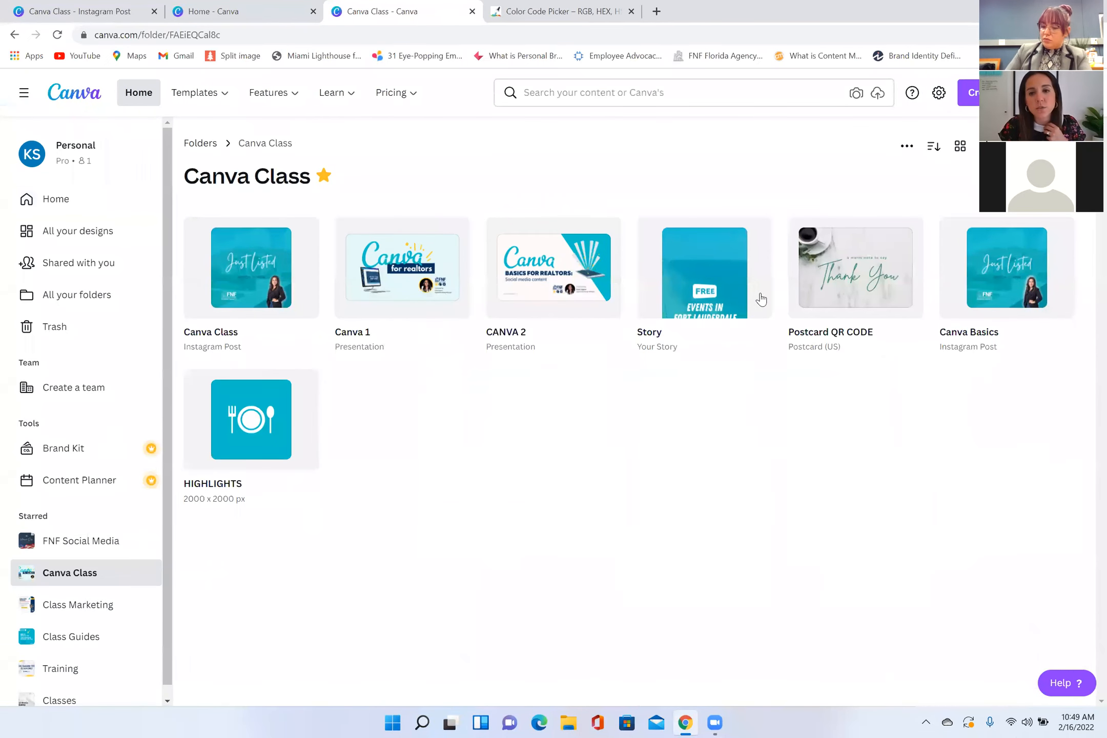
{"action": "left_click", "coordinate": [807, 276]}
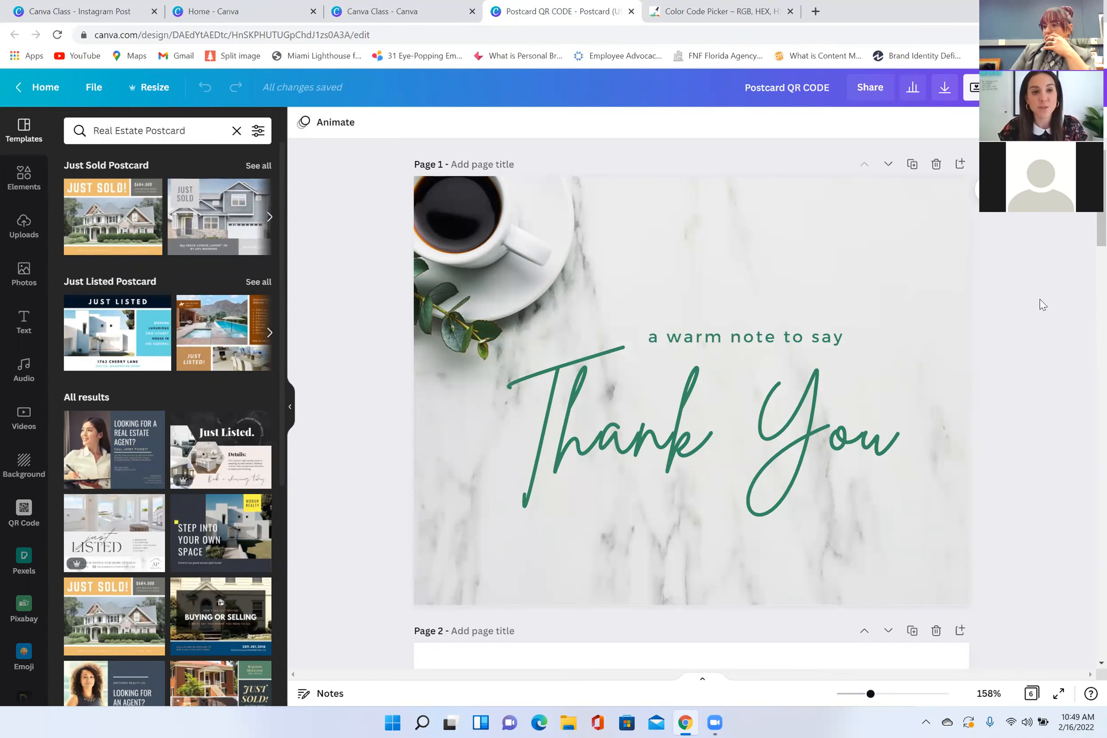
{"action": "scroll", "coordinate": [782, 297], "scroll_direction": "down", "scroll_amount": 1}
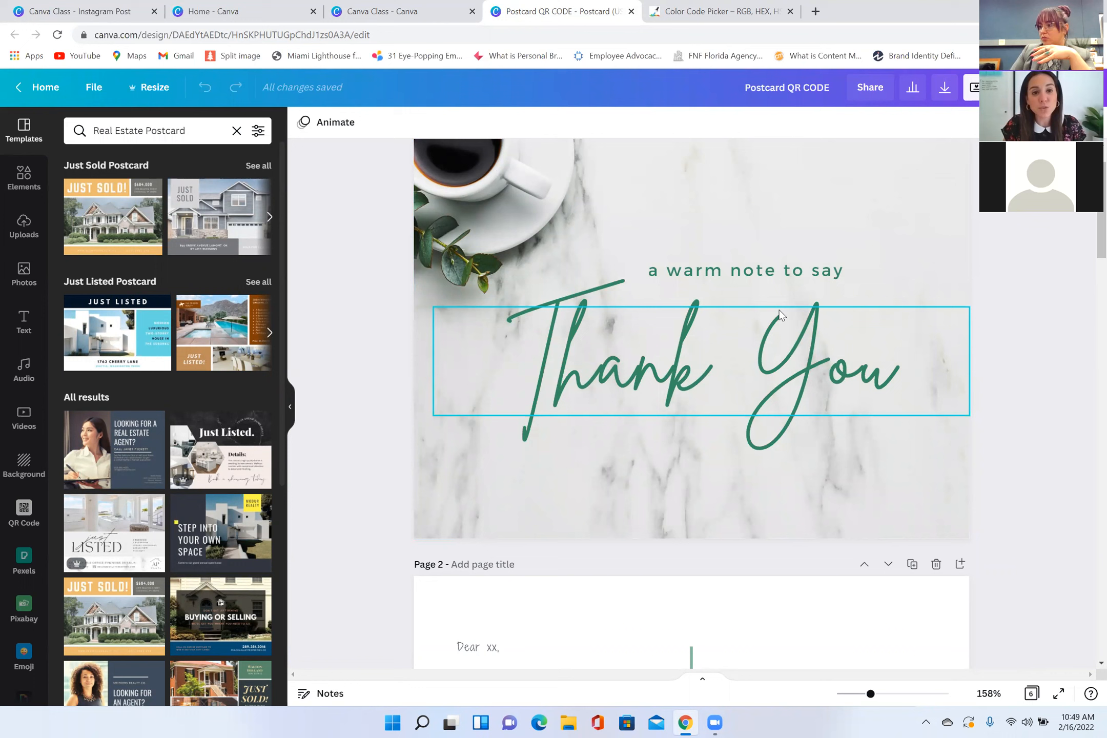
{"action": "scroll", "coordinate": [780, 313], "scroll_direction": "up", "scroll_amount": 1}
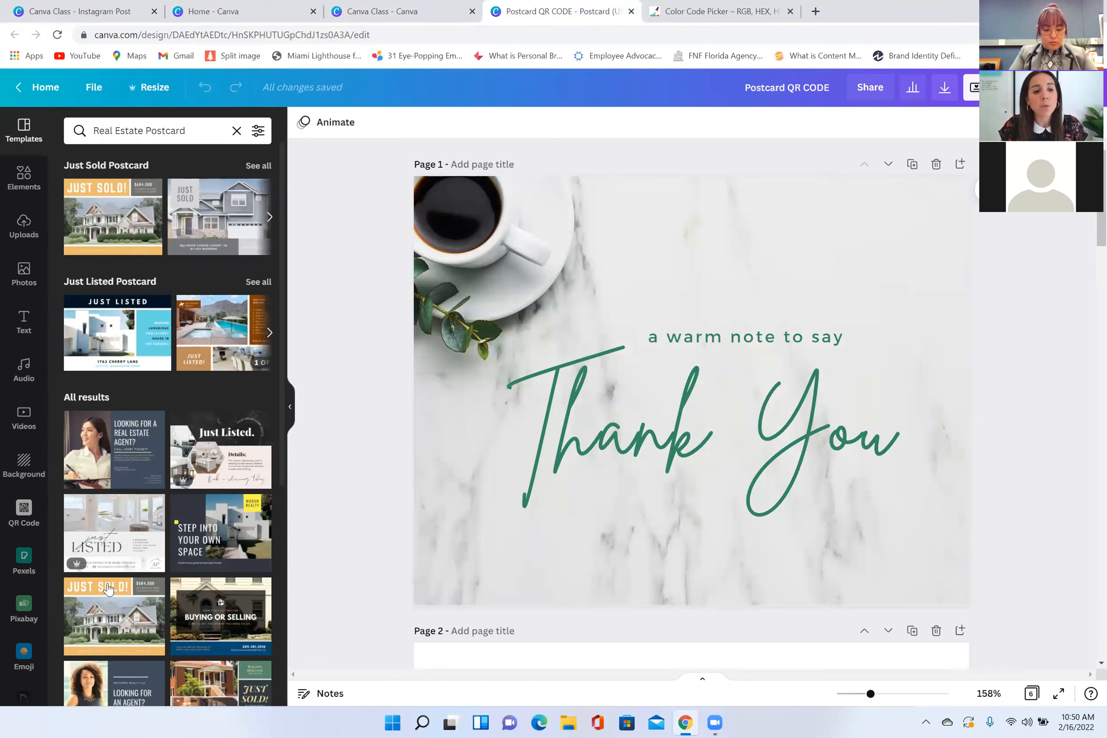
Step: Open the QR Code generator at its empty URL entry and show the postcard's review QR code on page 2
{"action": "scroll", "coordinate": [36, 641], "scroll_direction": "down", "scroll_amount": 4}
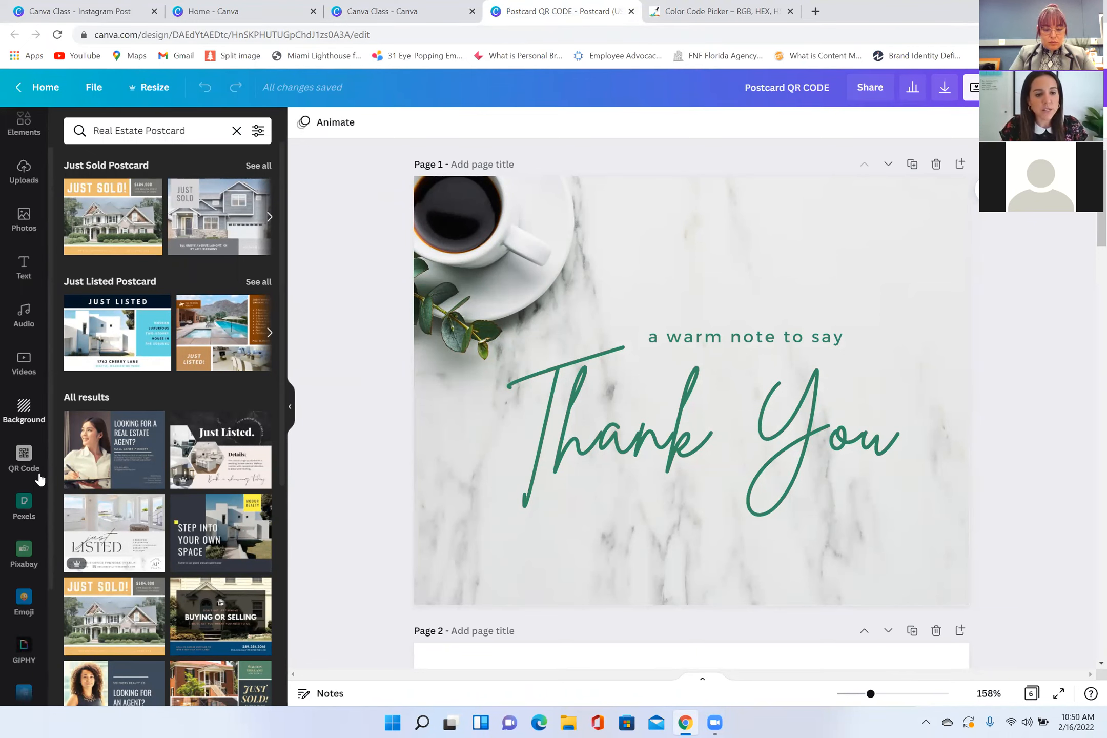
{"action": "scroll", "coordinate": [50, 669], "scroll_direction": "down", "scroll_amount": 1}
{"action": "left_click", "coordinate": [32, 690]}
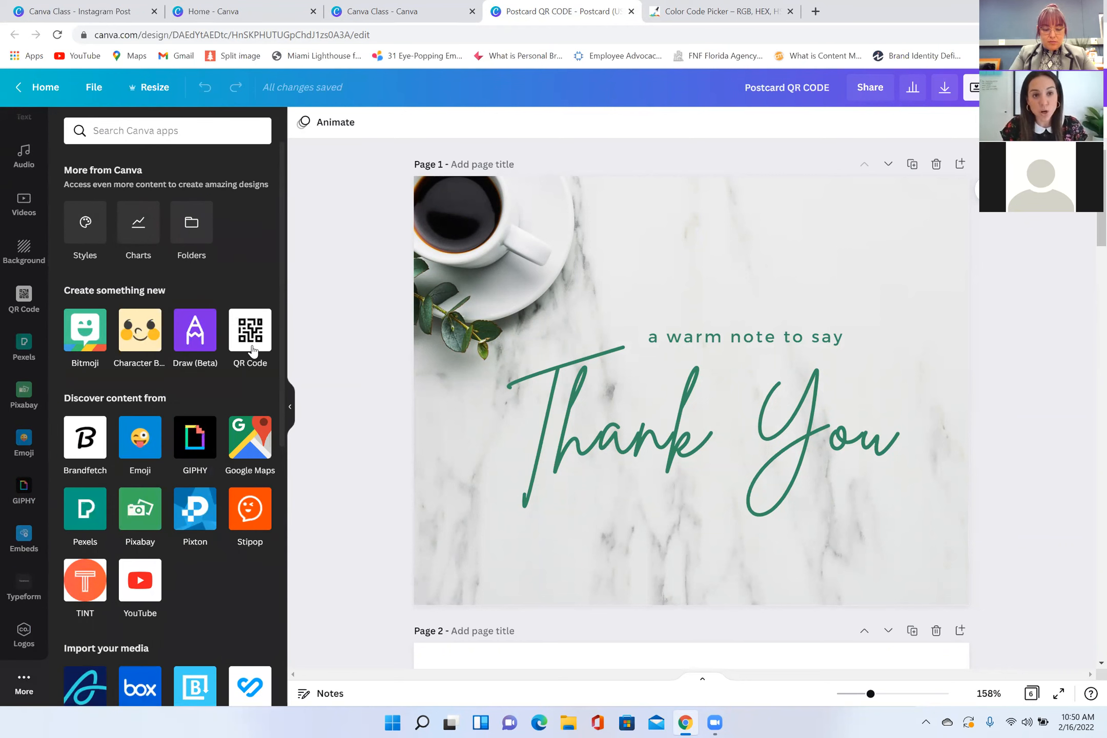
{"action": "left_click", "coordinate": [253, 349]}
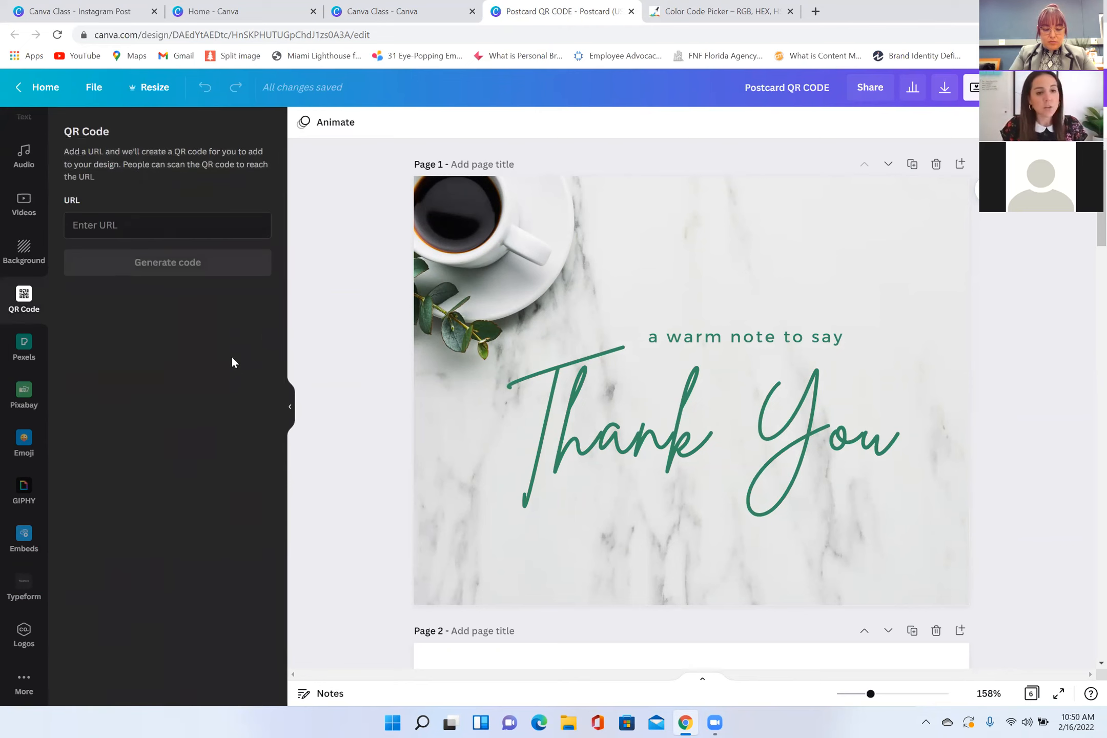
{"action": "left_click", "coordinate": [104, 226]}
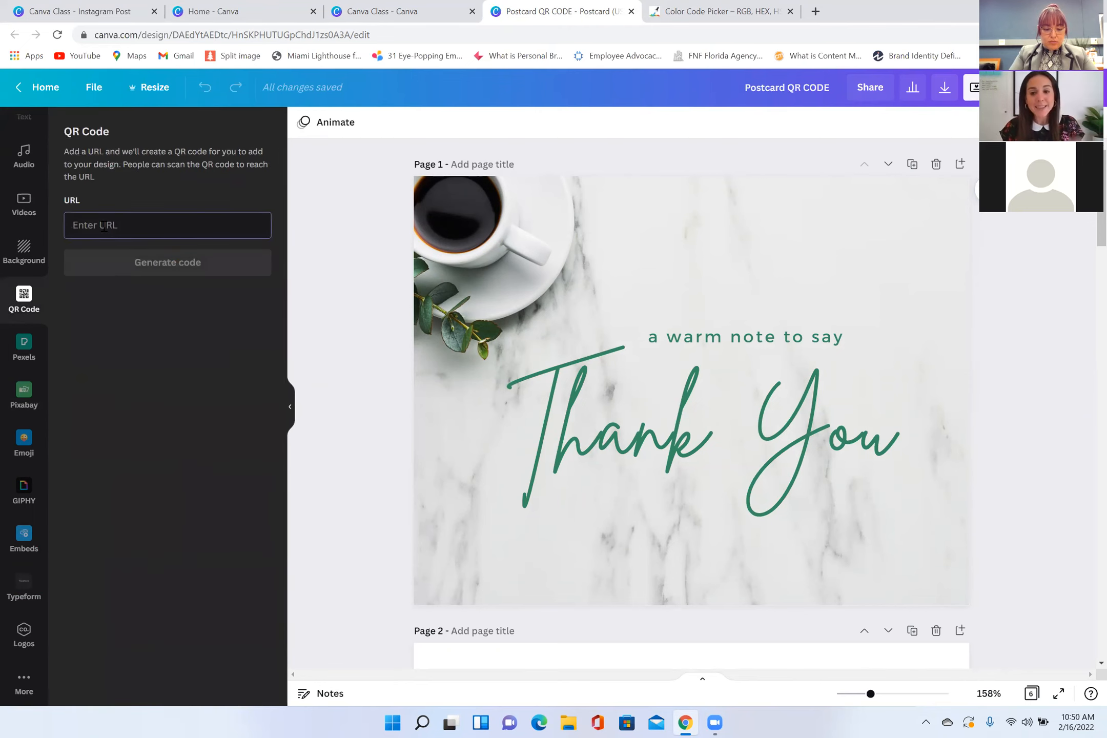
{"action": "scroll", "coordinate": [519, 372], "scroll_direction": "down", "scroll_amount": 8}
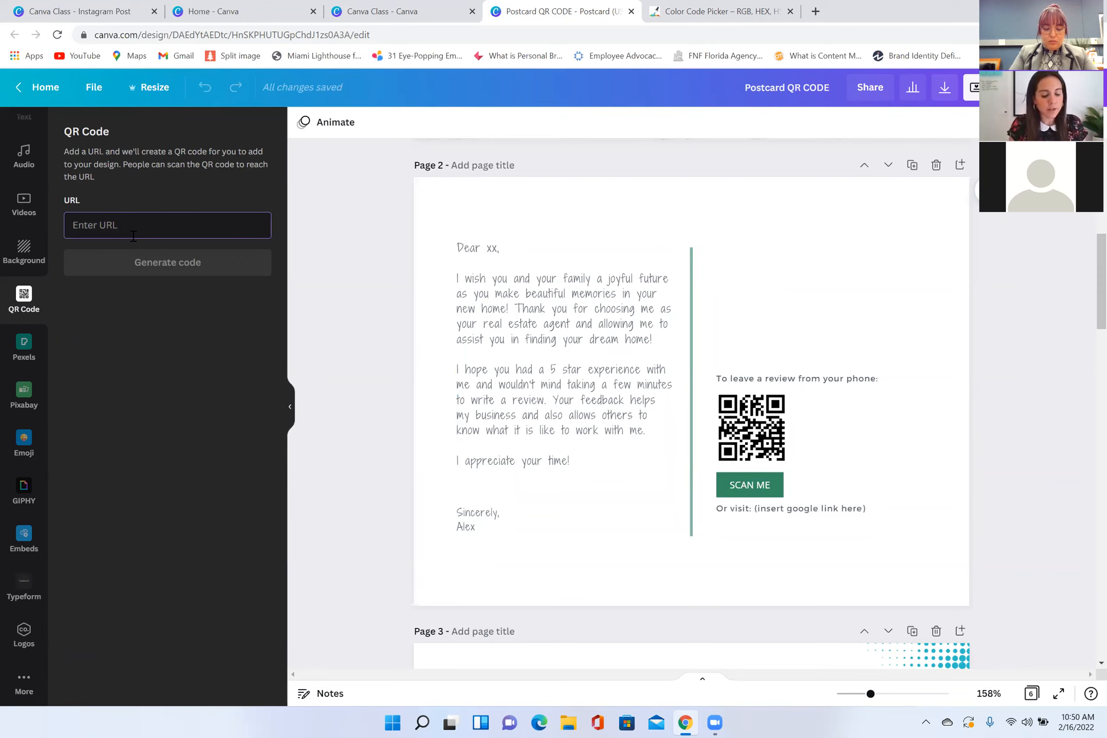
{"action": "type", "text": "www.fntgflorida"}
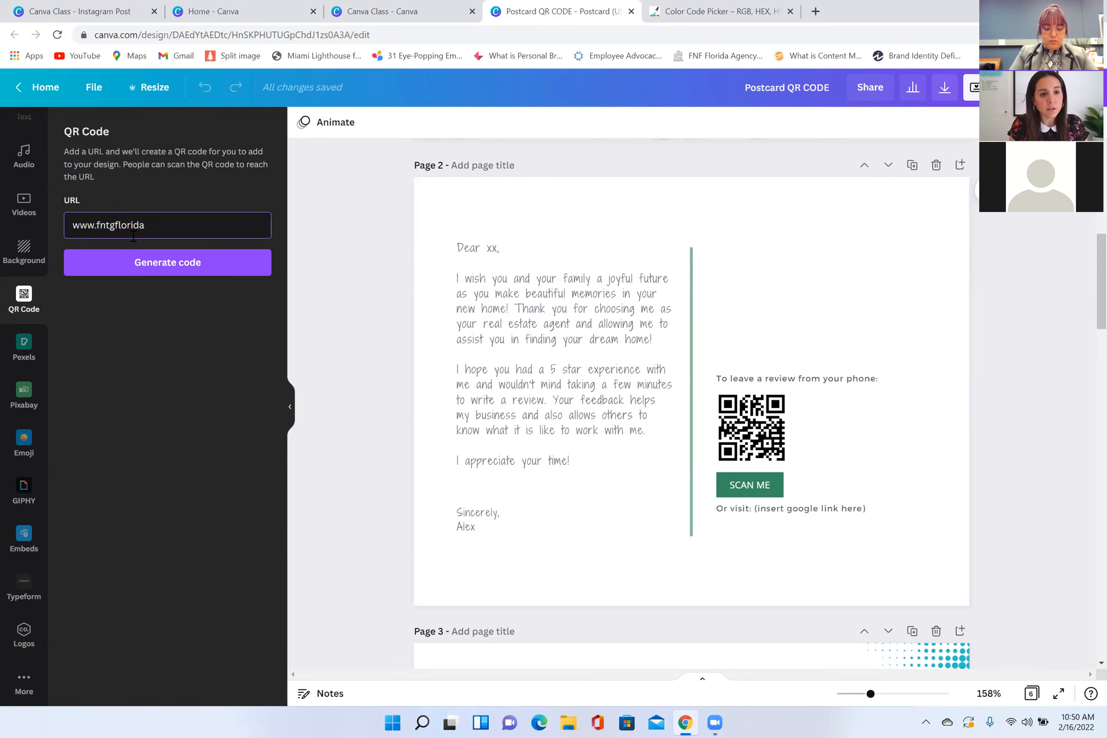
{"action": "type", "text": ".com"}
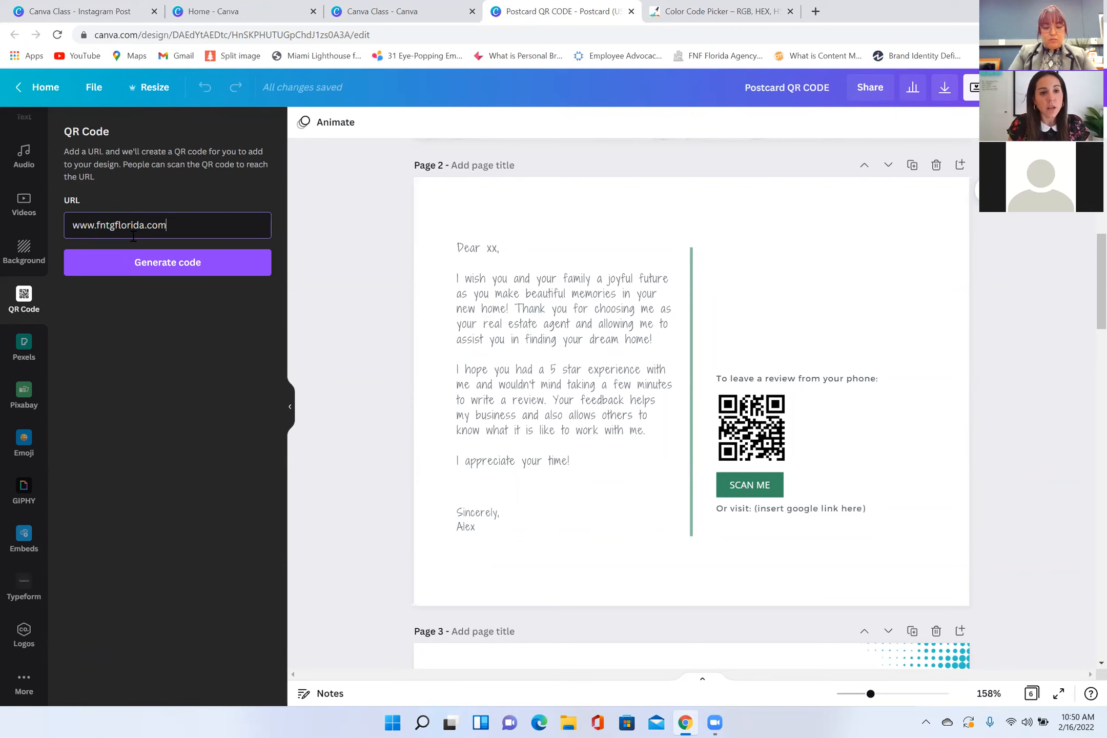
{"action": "left_click", "coordinate": [194, 265]}
Step: Shrink the new QR code to match the existing review code and place it directly beside that code, above the Google link line
{"action": "left_click_drag", "start_coordinate": [754, 344], "coordinate": [790, 296]}
{"action": "left_click_drag", "start_coordinate": [765, 318], "coordinate": [861, 393]}
{"action": "left_click_drag", "start_coordinate": [821, 457], "coordinate": [826, 461]}
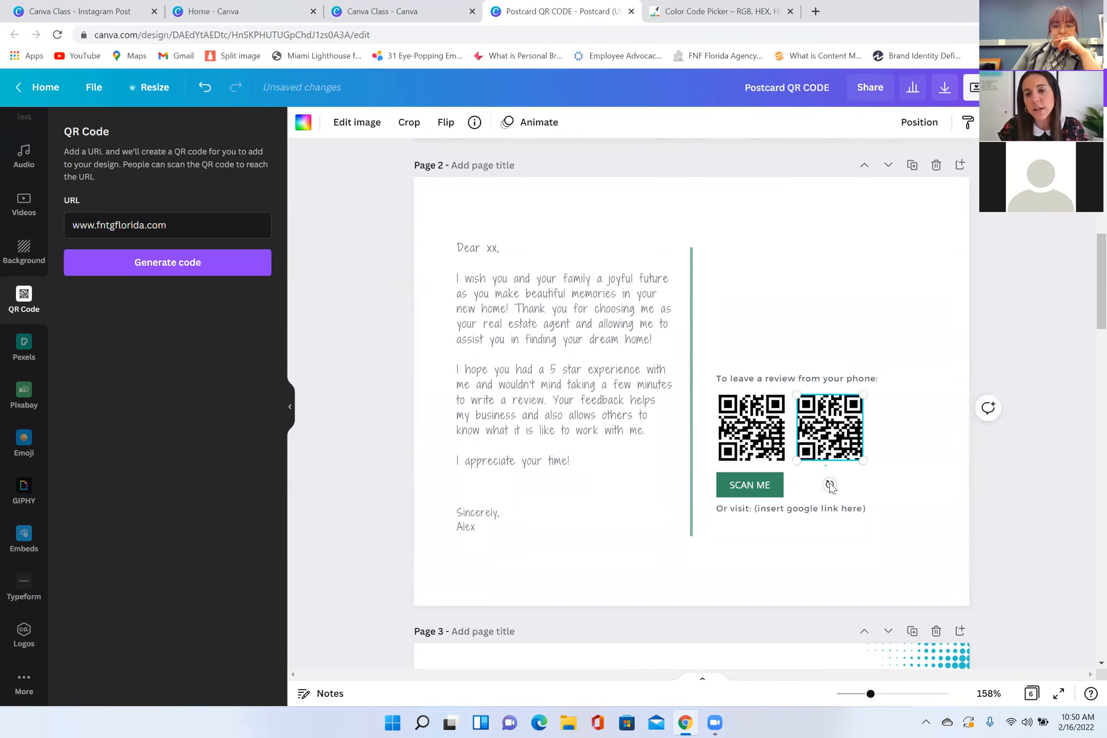
{"action": "left_click", "coordinate": [831, 484]}
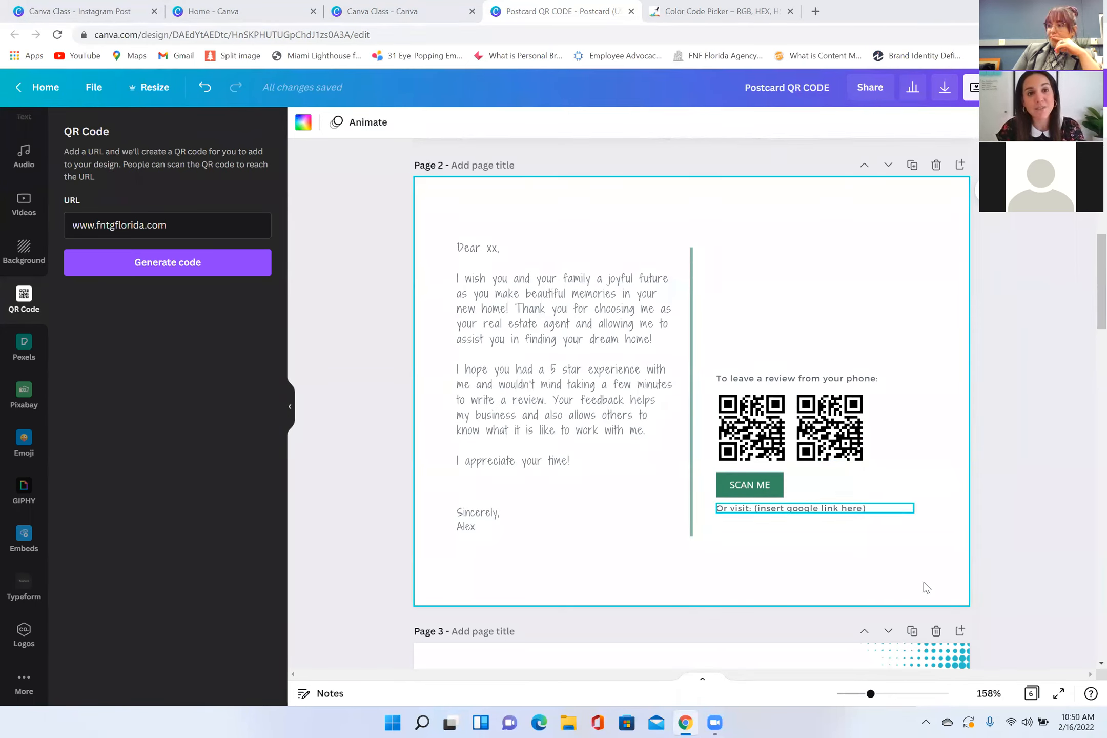
{"action": "left_click", "coordinate": [855, 435]}
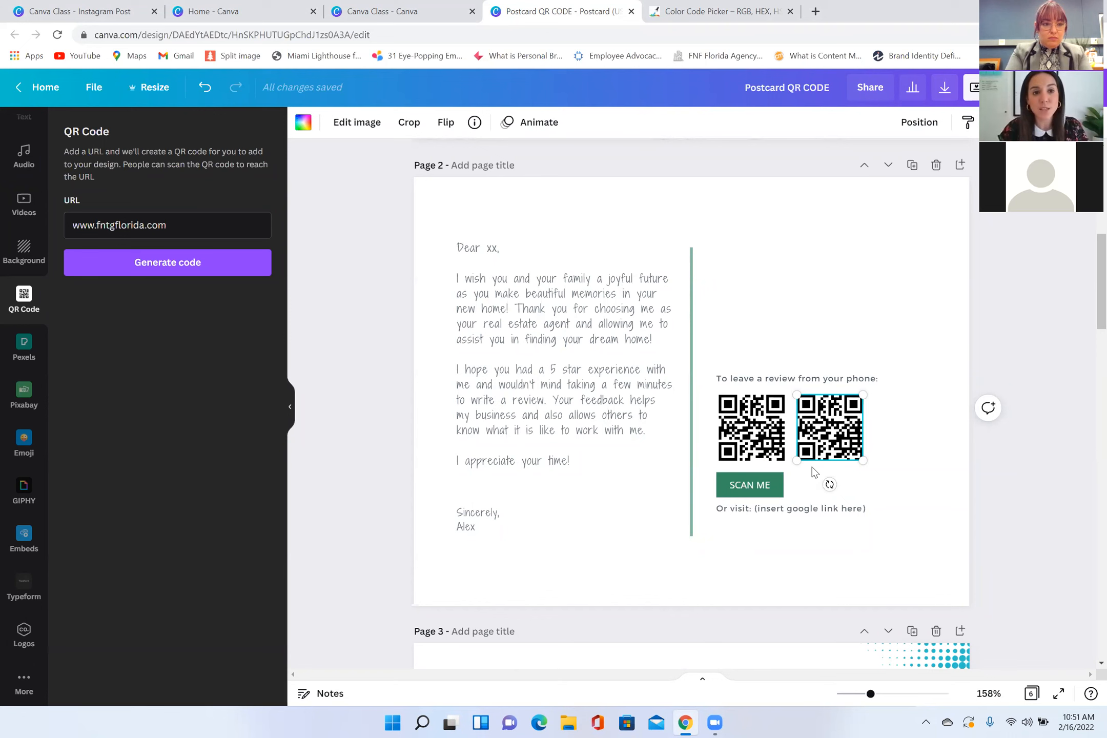
Step: Examine the Just Sold postcard's front on page 4 and its back with the market update QR code on page 5
{"action": "scroll", "coordinate": [723, 471], "scroll_direction": "up", "scroll_amount": 8}
{"action": "scroll", "coordinate": [723, 473], "scroll_direction": "down", "scroll_amount": 18}
{"action": "scroll", "coordinate": [724, 475], "scroll_direction": "down", "scroll_amount": 3}
{"action": "scroll", "coordinate": [698, 330], "scroll_direction": "down", "scroll_amount": 3}
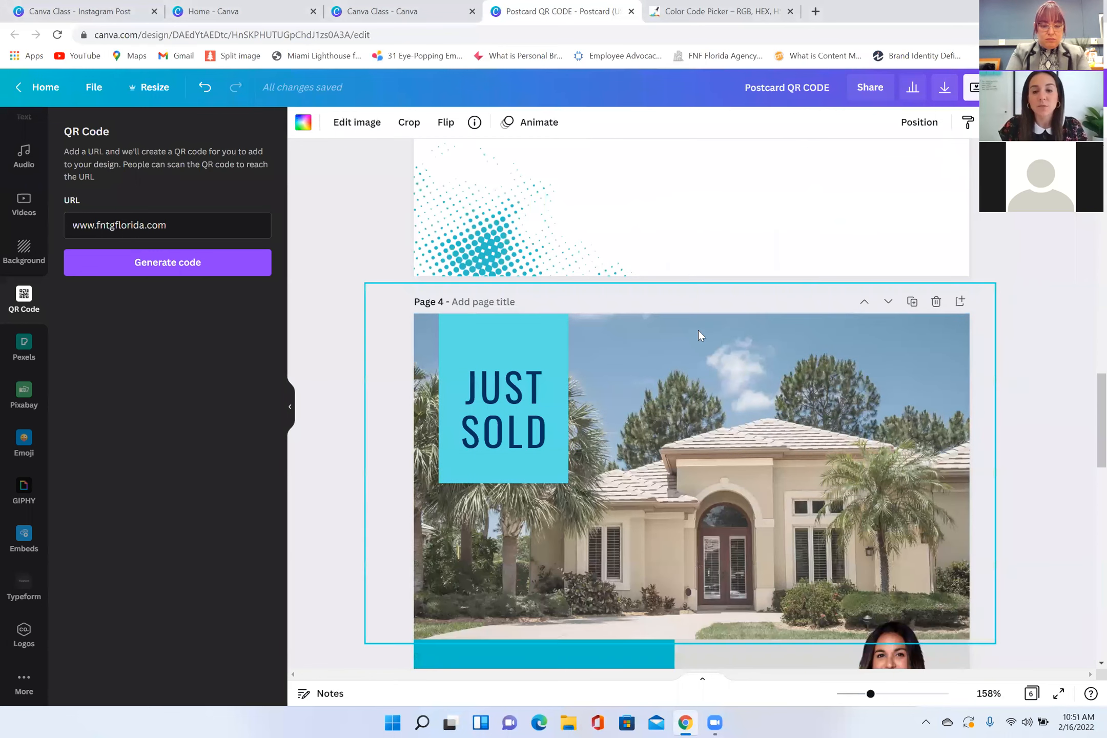
{"action": "scroll", "coordinate": [698, 331], "scroll_direction": "down", "scroll_amount": 3}
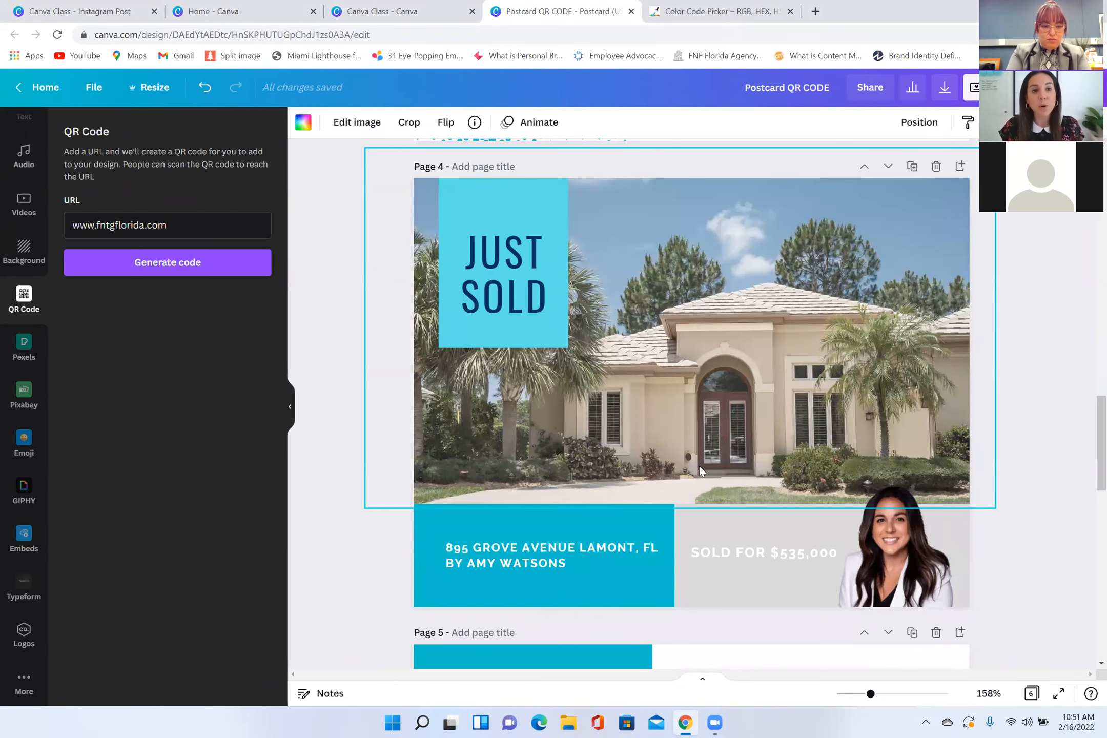
{"action": "scroll", "coordinate": [702, 455], "scroll_direction": "down", "scroll_amount": 2}
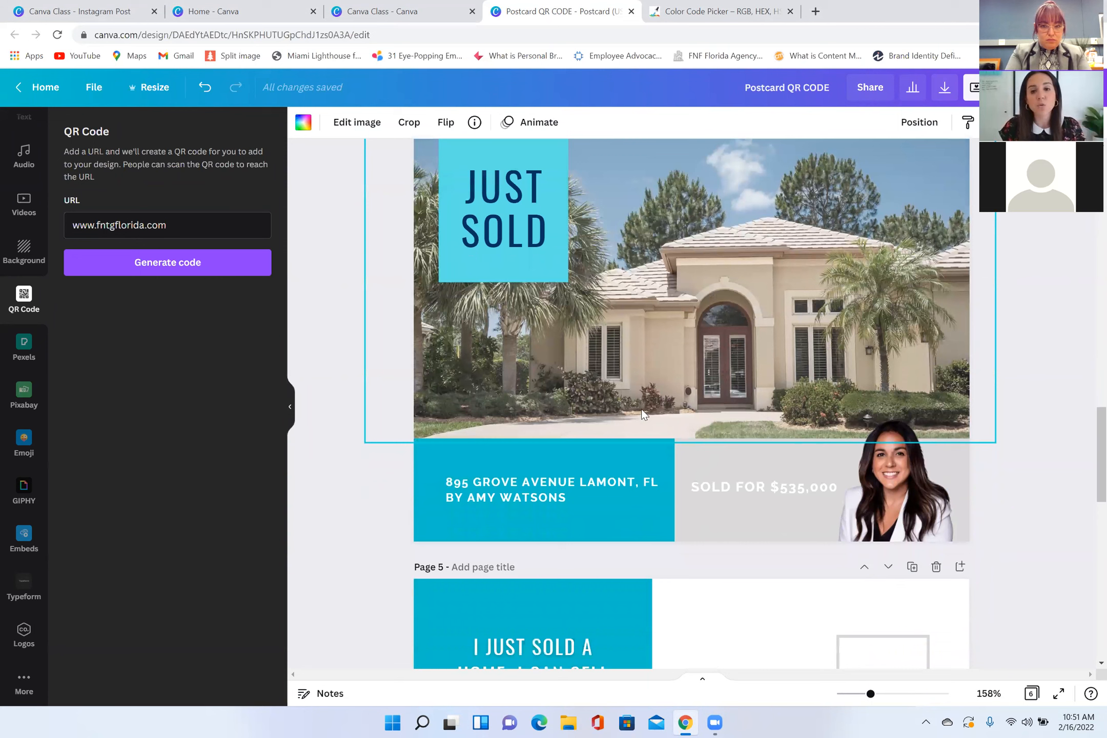
{"action": "scroll", "coordinate": [687, 457], "scroll_direction": "down", "scroll_amount": 1}
{"action": "scroll", "coordinate": [687, 457], "scroll_direction": "down", "scroll_amount": 8}
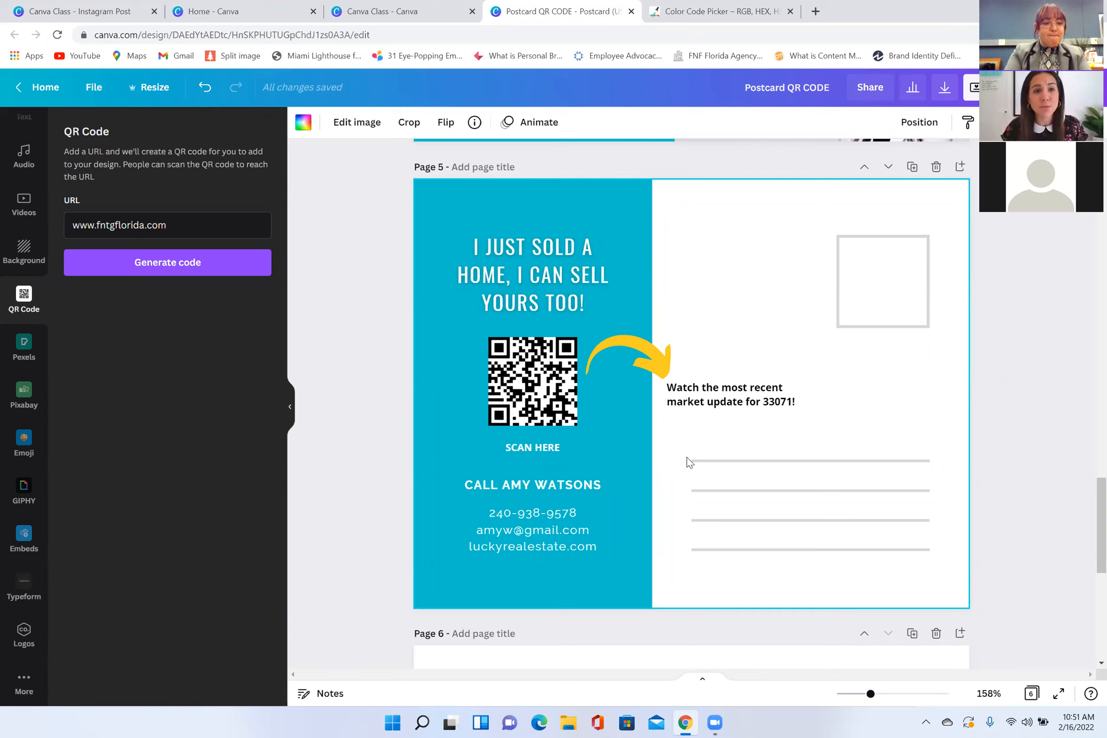
{"action": "scroll", "coordinate": [644, 407], "scroll_direction": "up", "scroll_amount": 5}
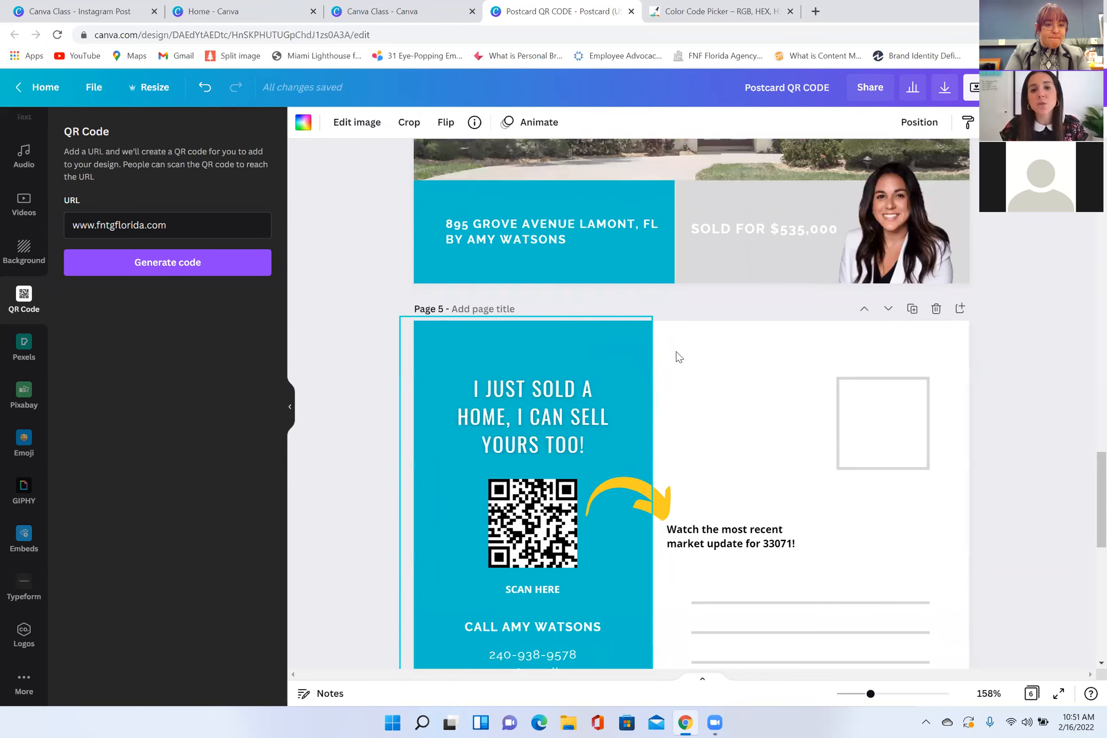
{"action": "scroll", "coordinate": [495, 366], "scroll_direction": "up", "scroll_amount": 4}
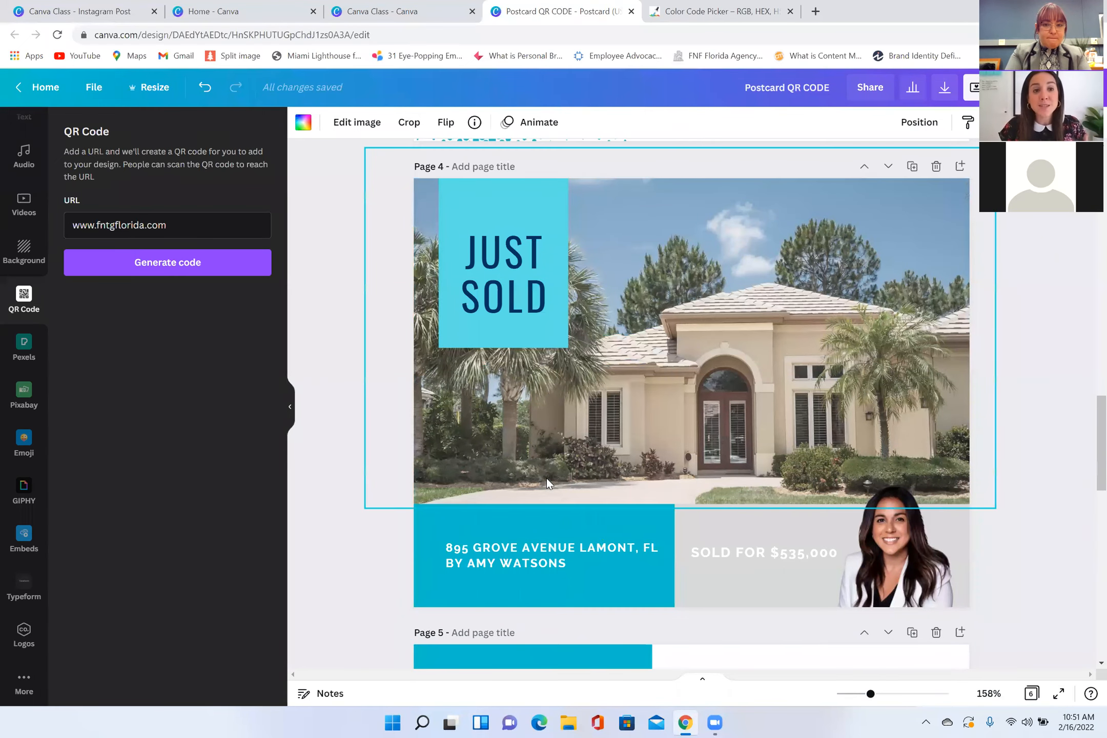
{"action": "scroll", "coordinate": [547, 478], "scroll_direction": "down", "scroll_amount": 1}
{"action": "scroll", "coordinate": [546, 494], "scroll_direction": "down", "scroll_amount": 4}
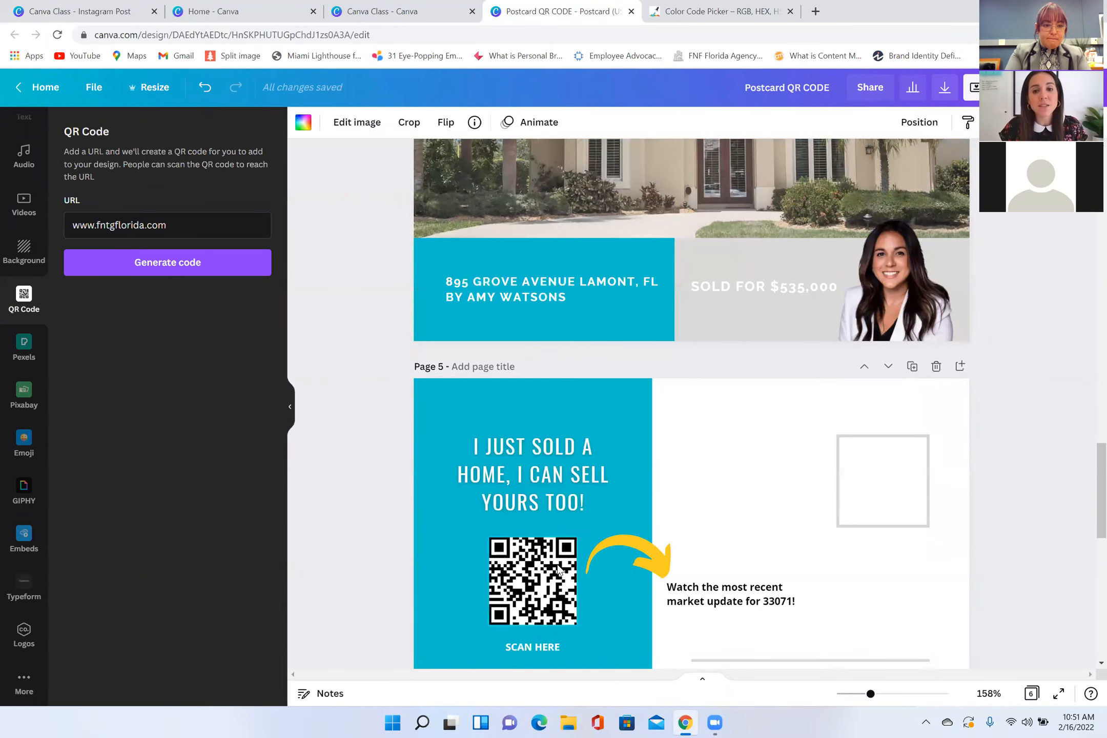
{"action": "scroll", "coordinate": [560, 436], "scroll_direction": "down", "scroll_amount": 4}
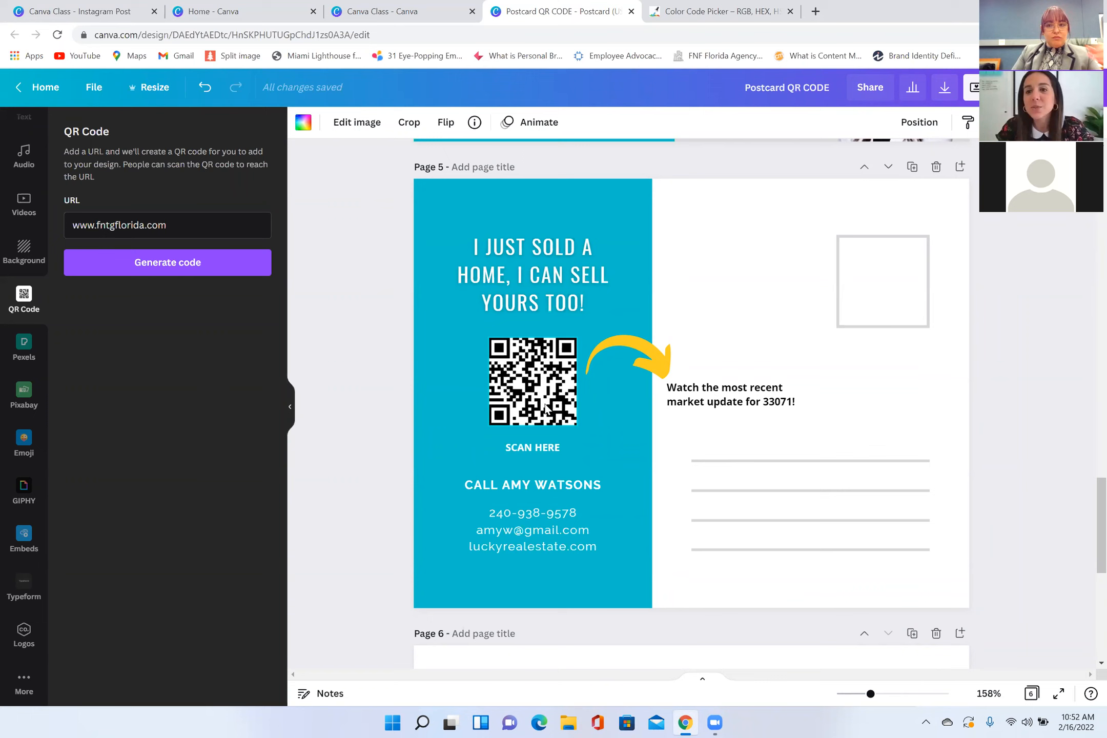
Step: Look over the page 5 market update callout and the page 6 list of QR code placements and link ideas
{"action": "scroll", "coordinate": [647, 357], "scroll_direction": "up", "scroll_amount": 1}
{"action": "scroll", "coordinate": [647, 352], "scroll_direction": "down", "scroll_amount": 2}
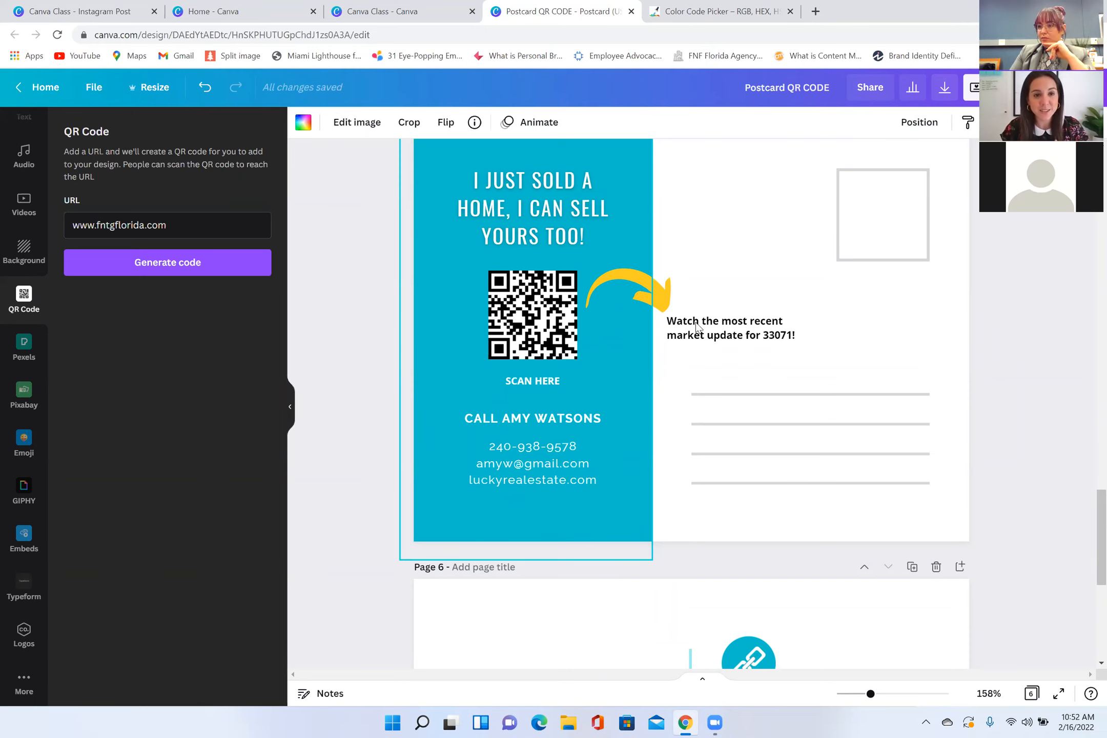
{"action": "scroll", "coordinate": [709, 390], "scroll_direction": "down", "scroll_amount": 8}
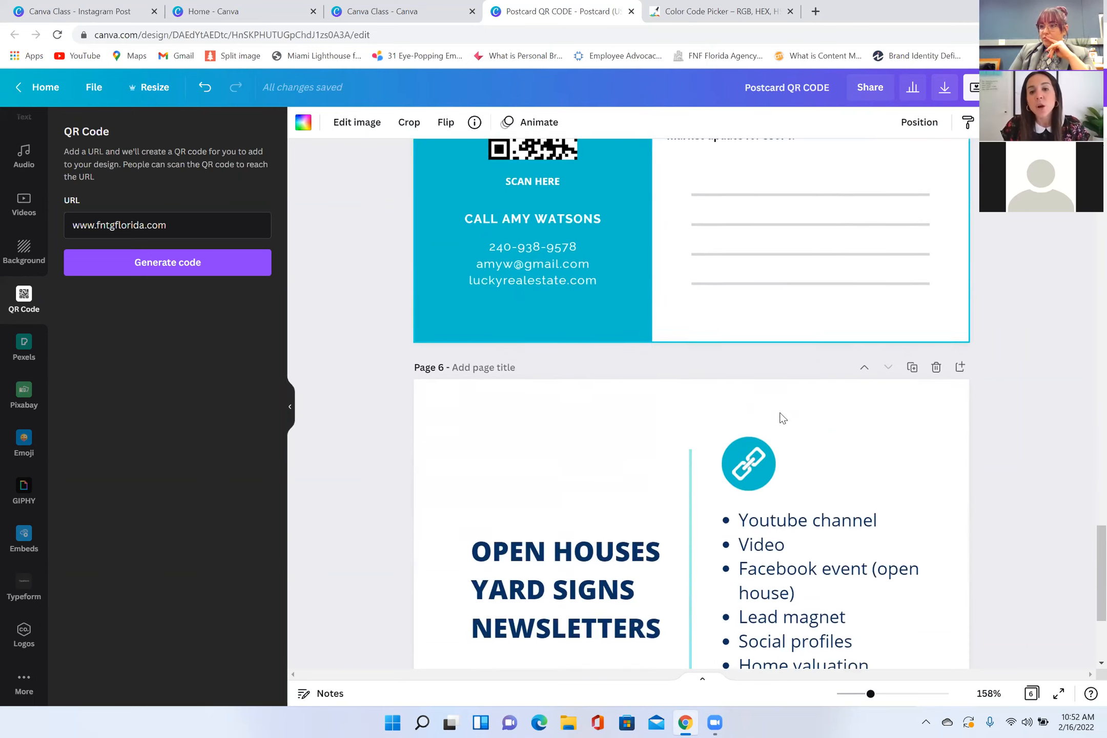
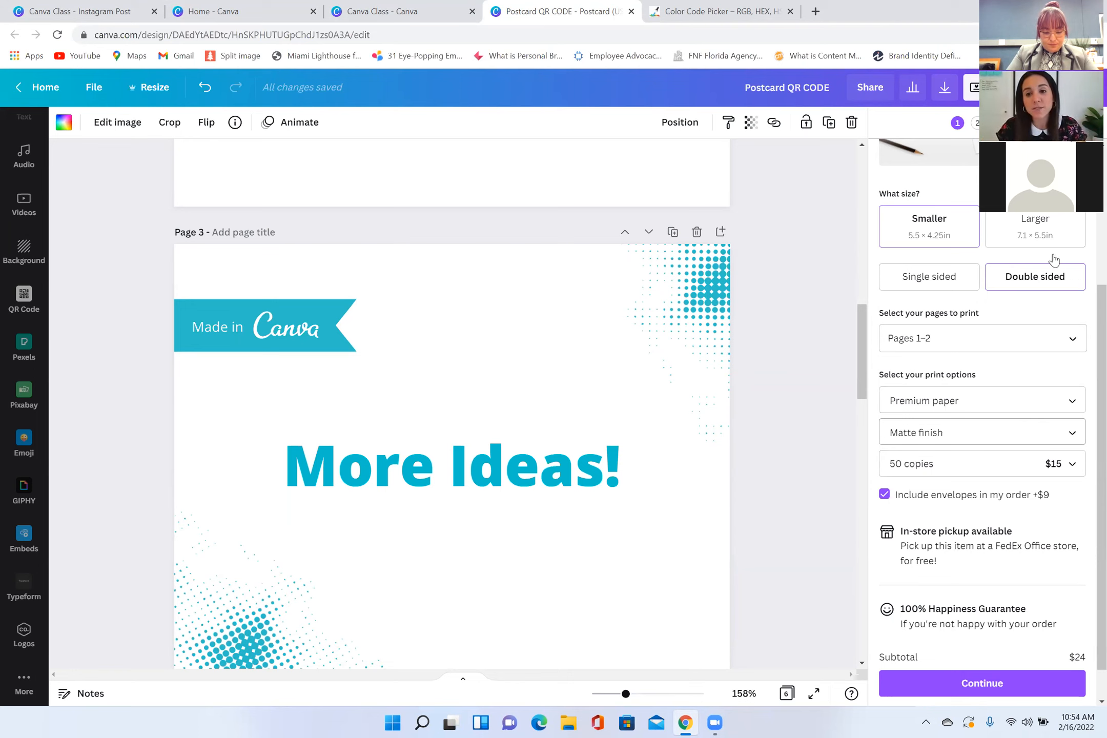
Step: Review the postcard's print order options, go through the edge gap and danger zone checks, and close the print order
{"action": "scroll", "coordinate": [999, 336], "scroll_direction": "up", "scroll_amount": 4}
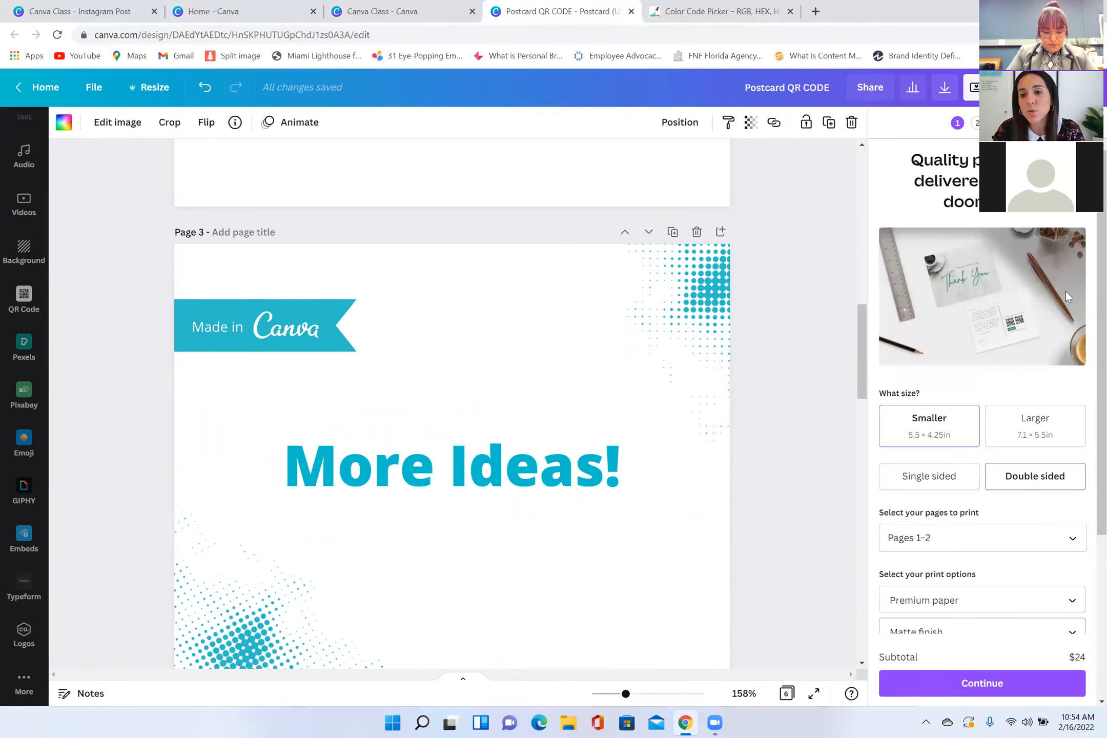
{"action": "scroll", "coordinate": [1066, 513], "scroll_direction": "down", "scroll_amount": 1}
{"action": "scroll", "coordinate": [1066, 513], "scroll_direction": "down", "scroll_amount": 3}
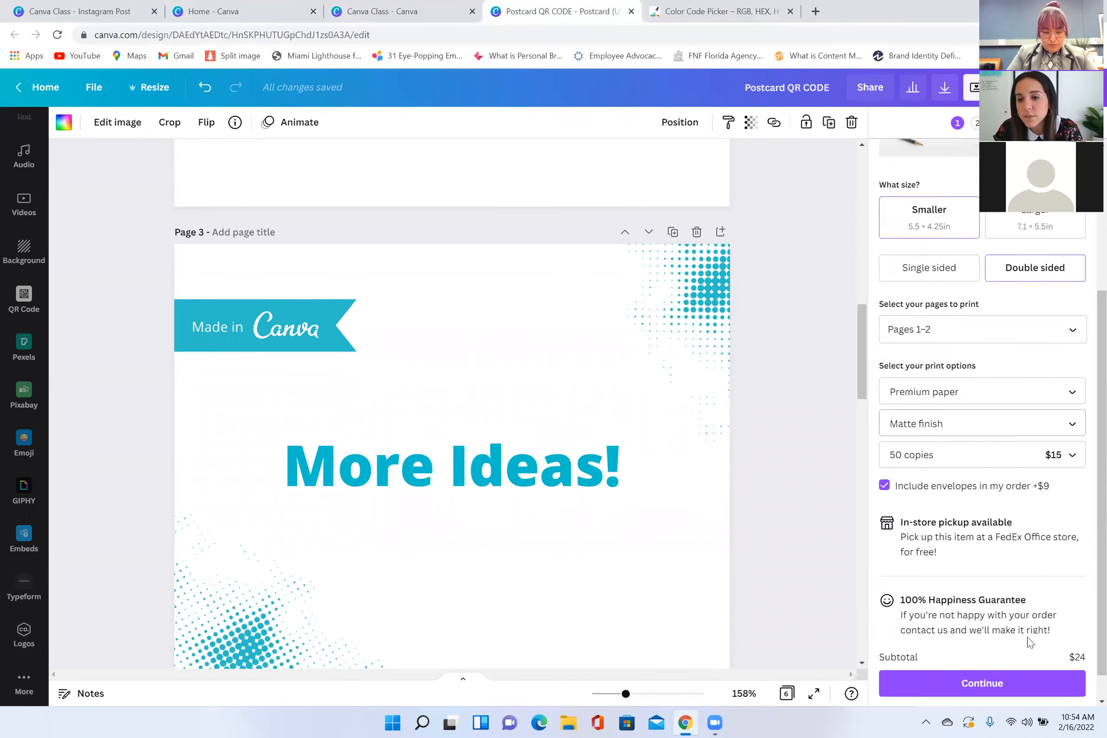
{"action": "left_click", "coordinate": [1004, 687]}
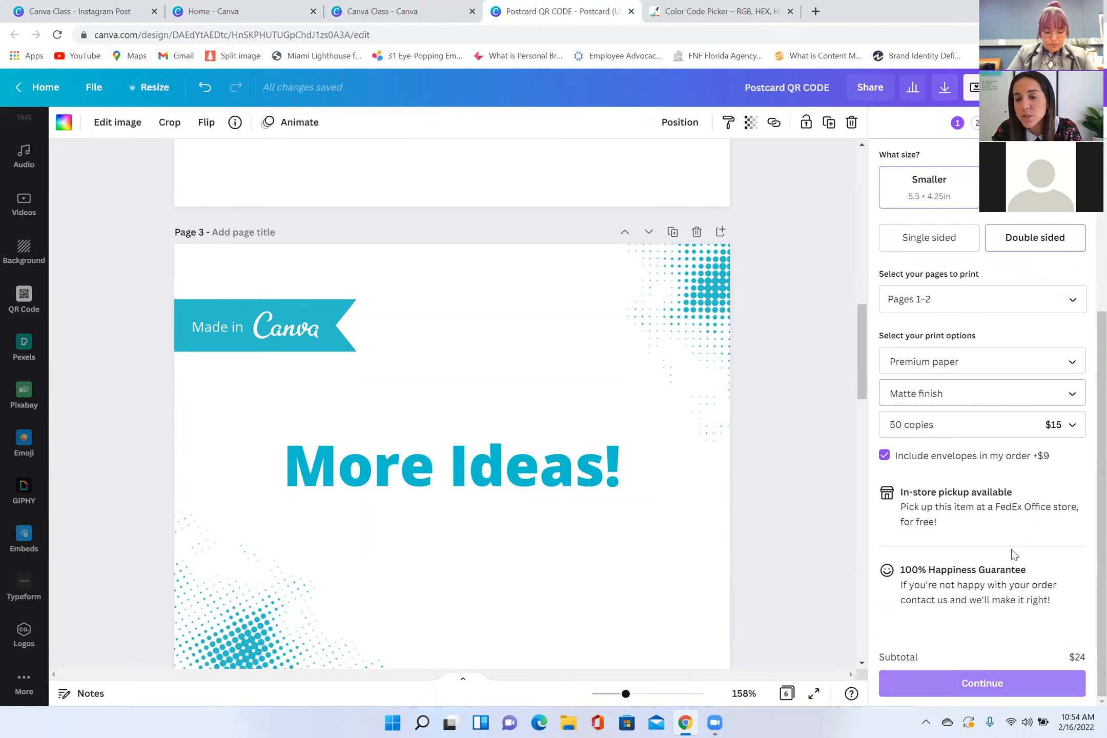
{"action": "left_click", "coordinate": [1008, 682]}
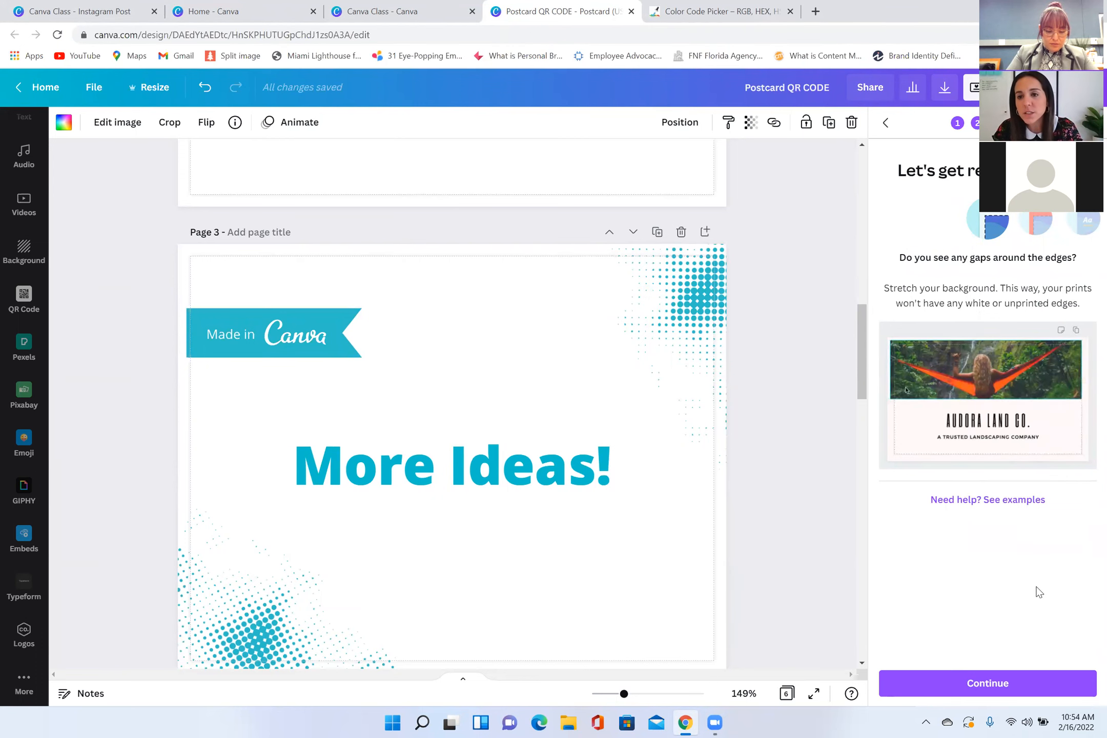
{"action": "left_click", "coordinate": [996, 694]}
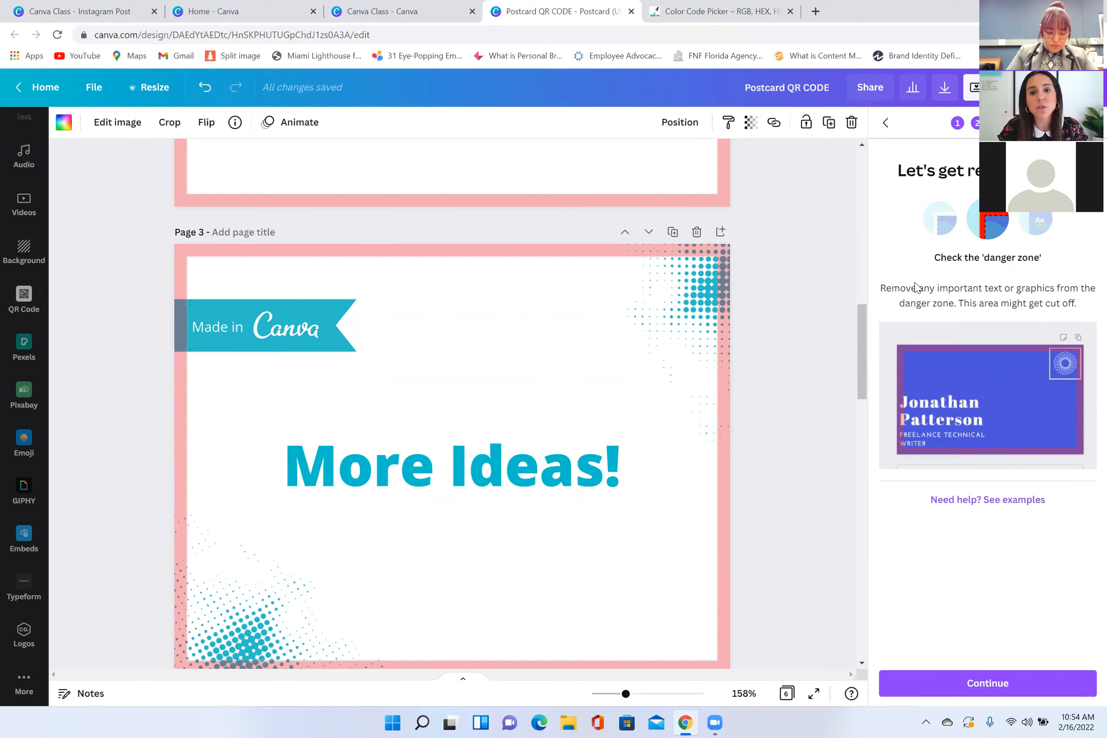
{"action": "left_click", "coordinate": [1090, 123]}
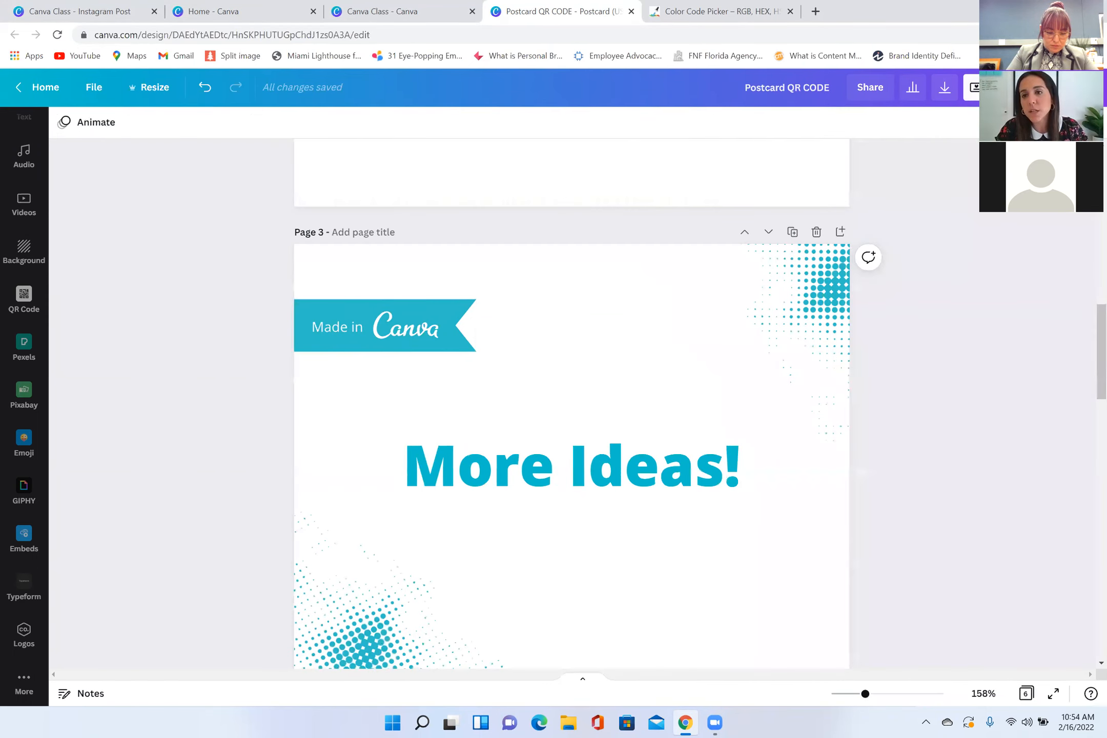
Step: Look over the postcard's download file types, keep PDF Print selected, and close the download options
{"action": "left_click", "coordinate": [954, 92]}
{"action": "left_click", "coordinate": [963, 260]}
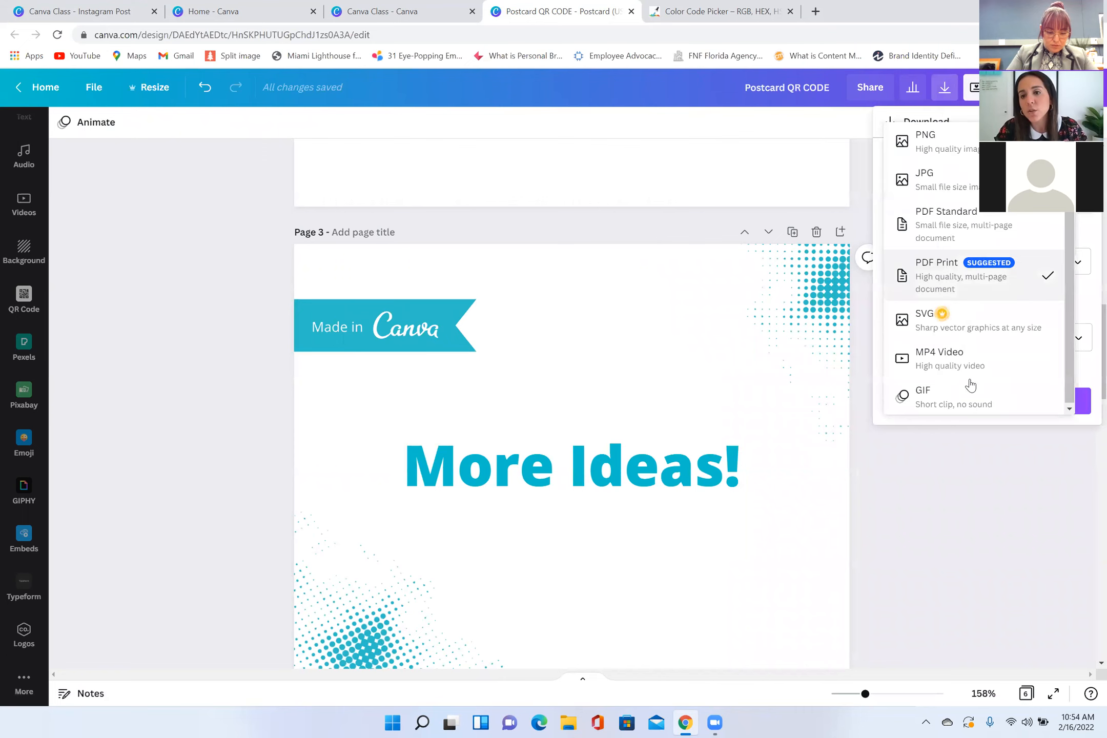
{"action": "left_click", "coordinate": [956, 281]}
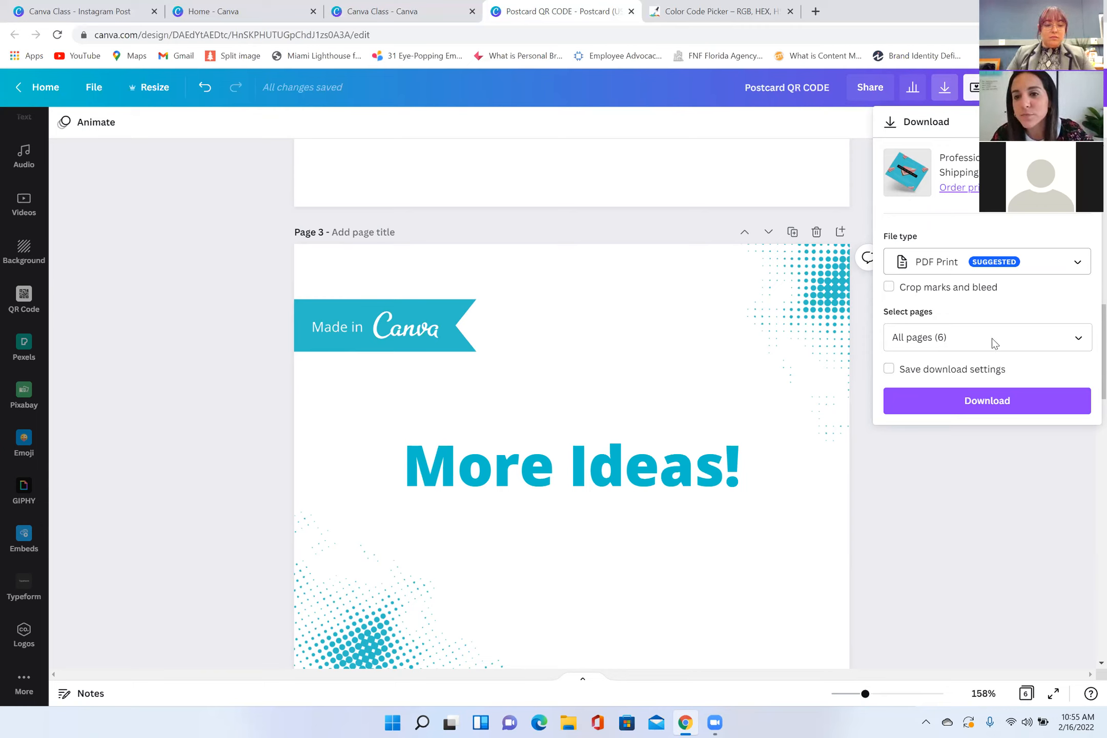
{"action": "left_click", "coordinate": [181, 412]}
{"action": "scroll", "coordinate": [181, 412], "scroll_direction": "up", "scroll_amount": 4}
{"action": "scroll", "coordinate": [181, 411], "scroll_direction": "down", "scroll_amount": 12}
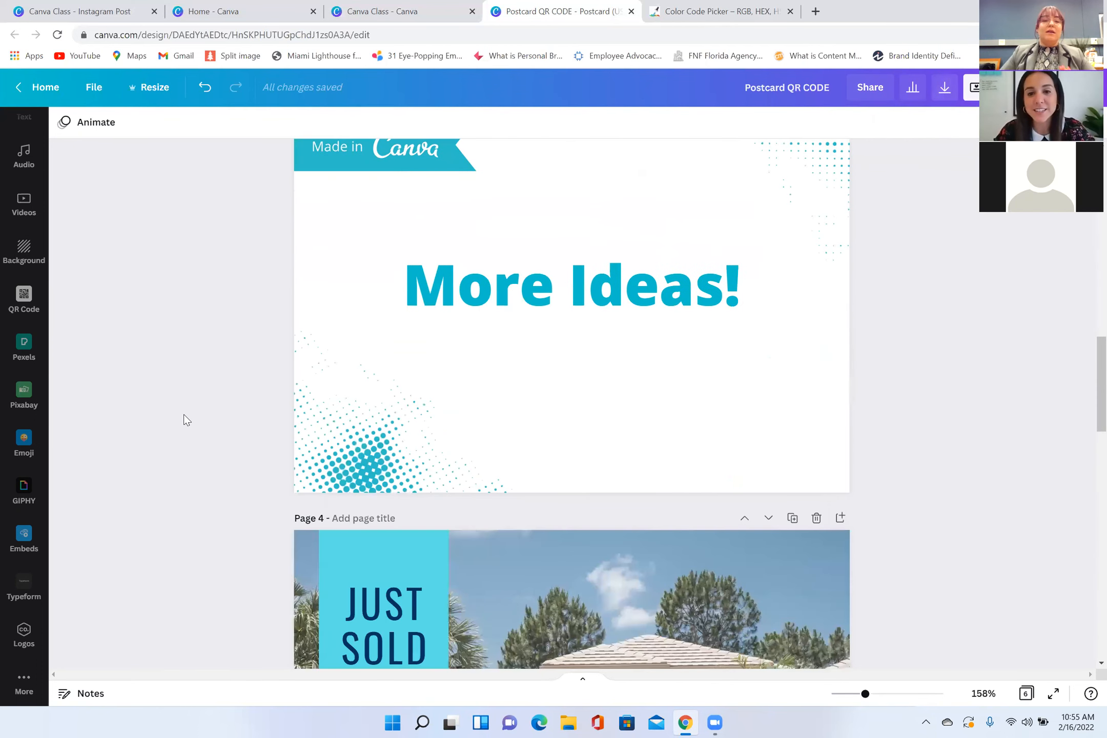
{"action": "scroll", "coordinate": [353, 439], "scroll_direction": "up", "scroll_amount": 9}
{"action": "scroll", "coordinate": [352, 440], "scroll_direction": "down", "scroll_amount": 20}
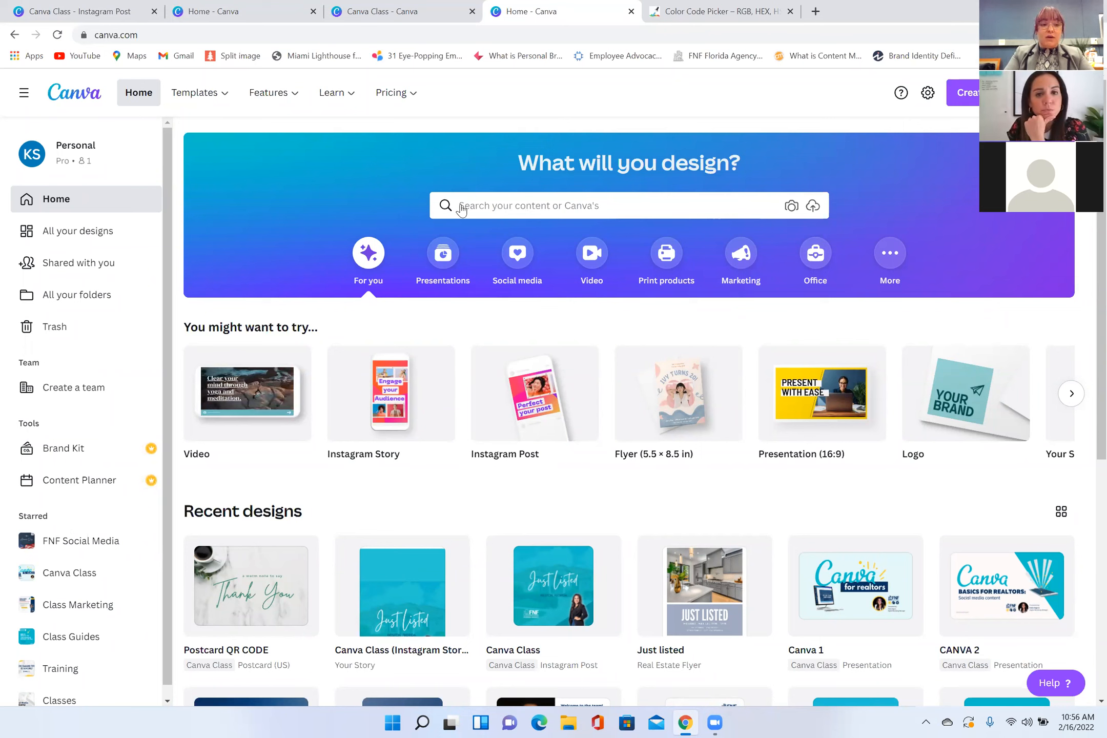
Step: Create a trifold brochure via a "brochure" search and apply the second page of the Plant House Modern Trellised Ivy and Green template
{"action": "left_click", "coordinate": [961, 92]}
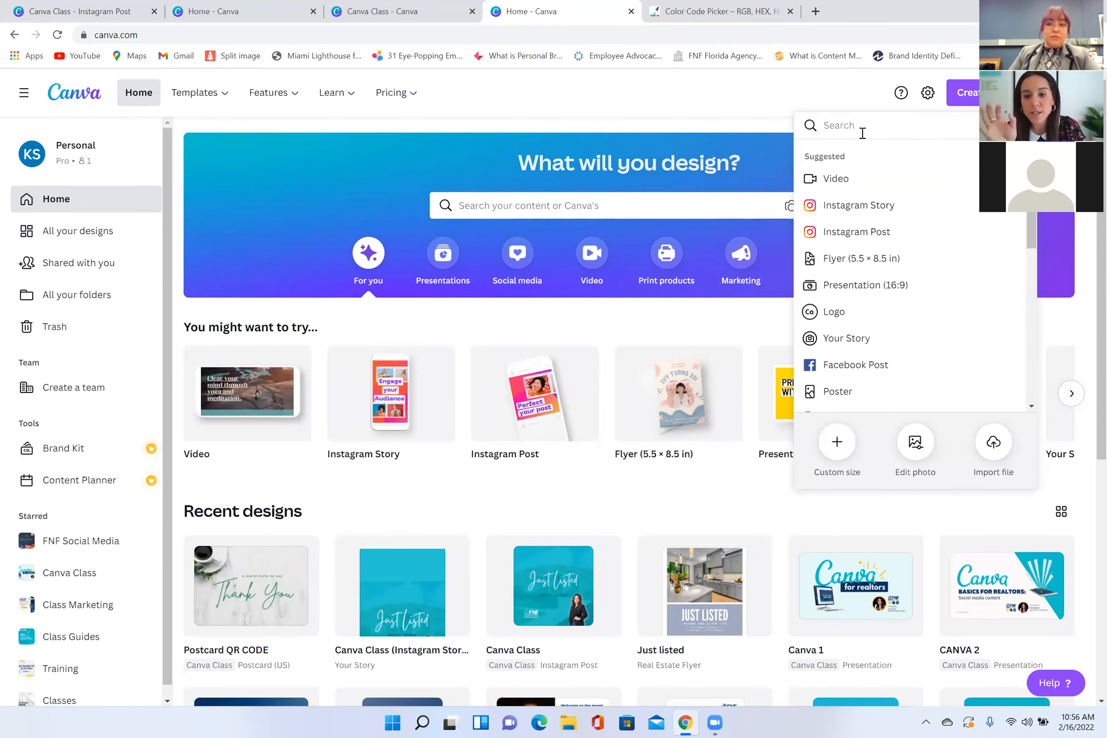
{"action": "type", "text": "brochure"}
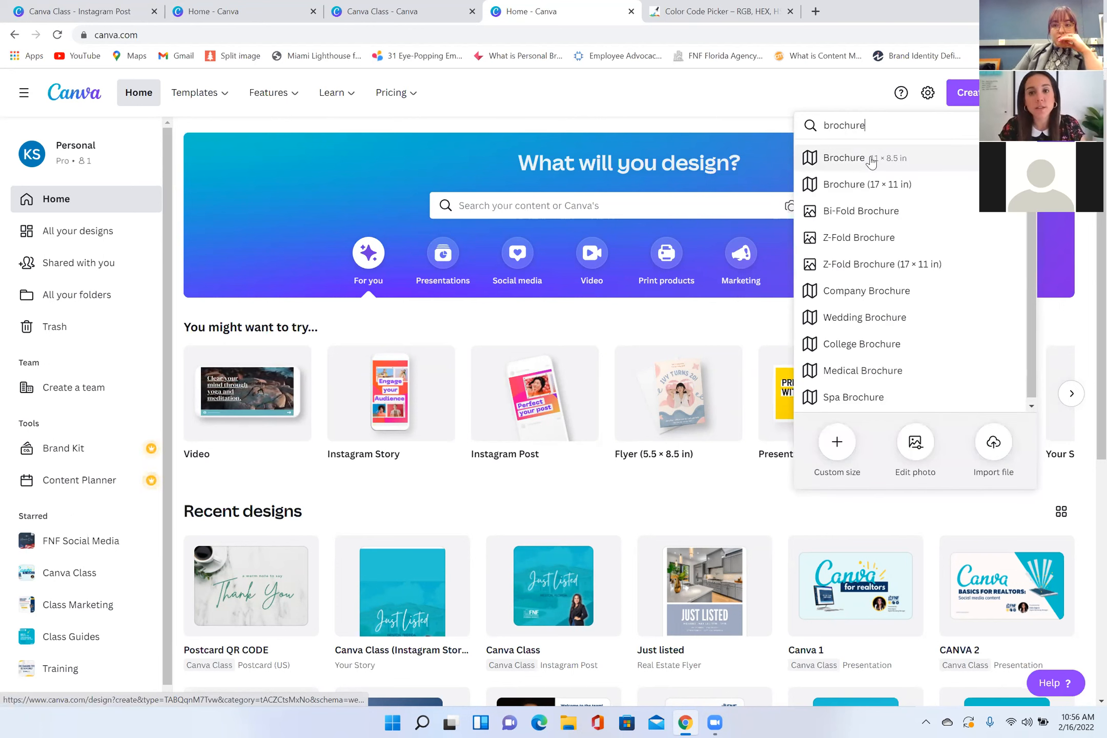
{"action": "left_click", "coordinate": [818, 249]}
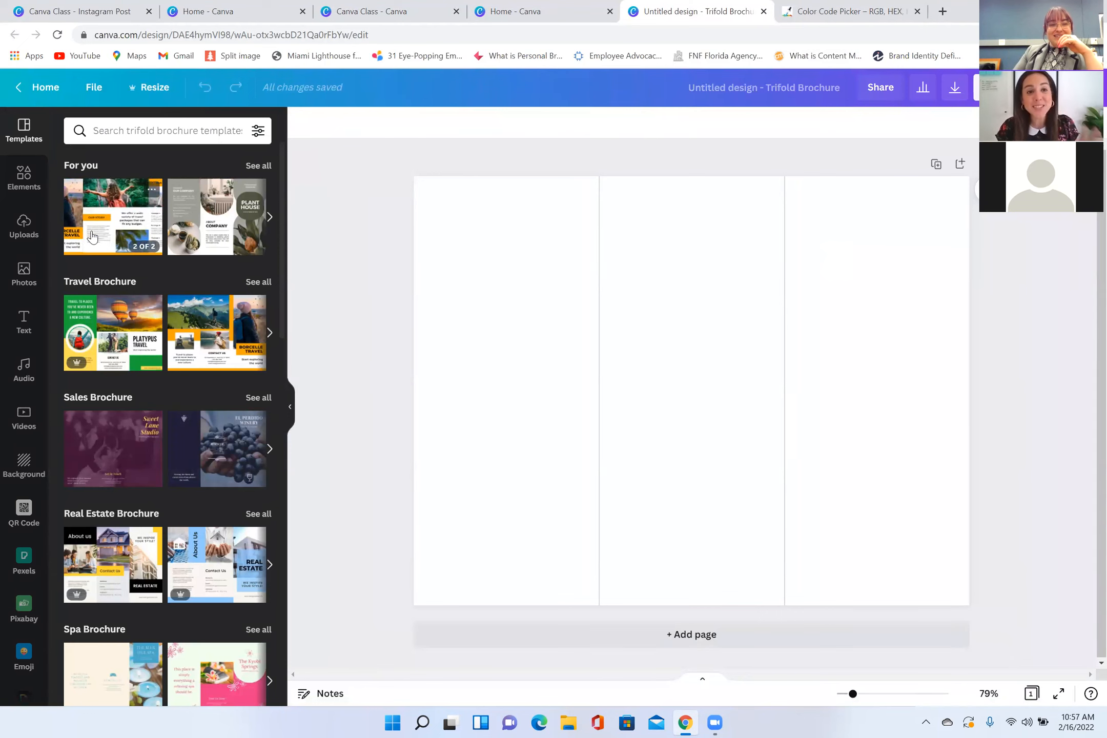
{"action": "left_click", "coordinate": [226, 243]}
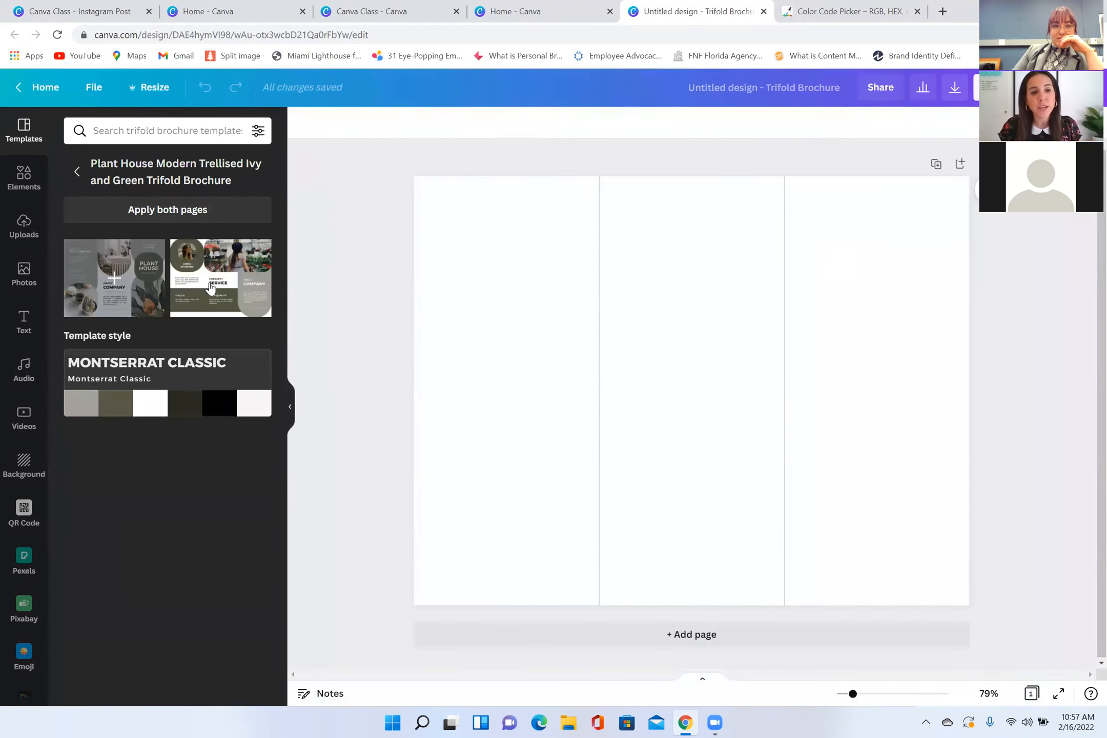
{"action": "left_click", "coordinate": [207, 287]}
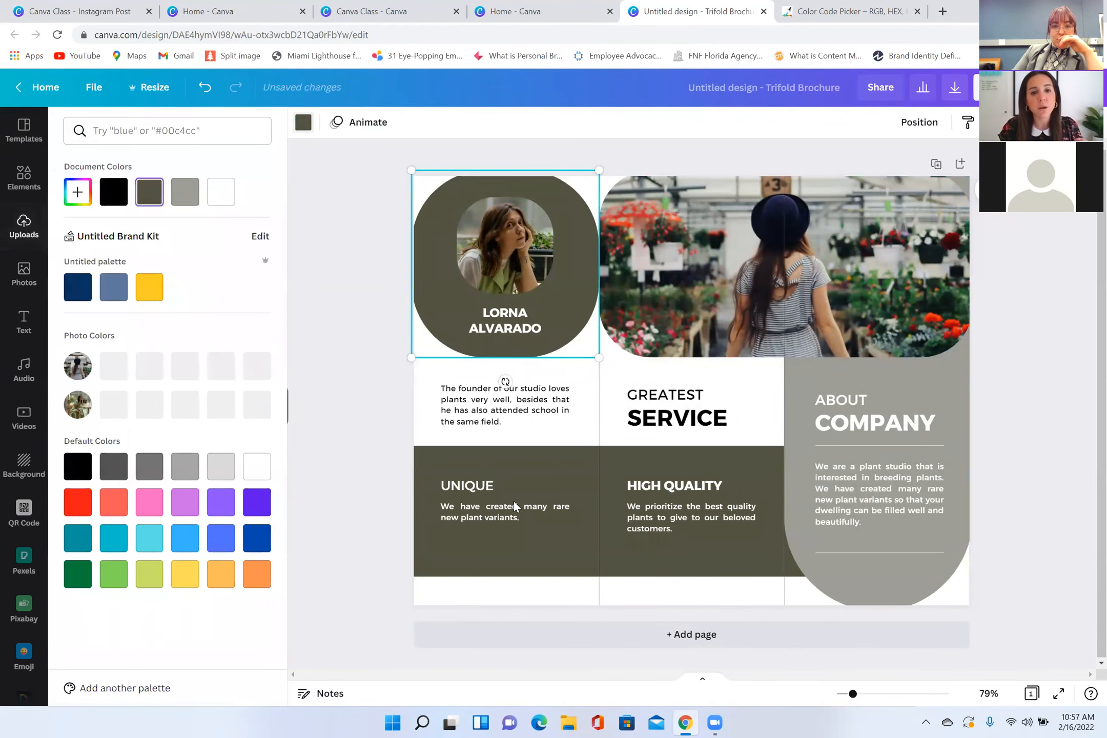
Step: Recolor the rounded profile shape medium blue and the lower band navy from the brand palette, and replace the greenhouse photo with the uploaded beach skyline
{"action": "left_click", "coordinate": [113, 287]}
{"action": "left_click", "coordinate": [503, 461]}
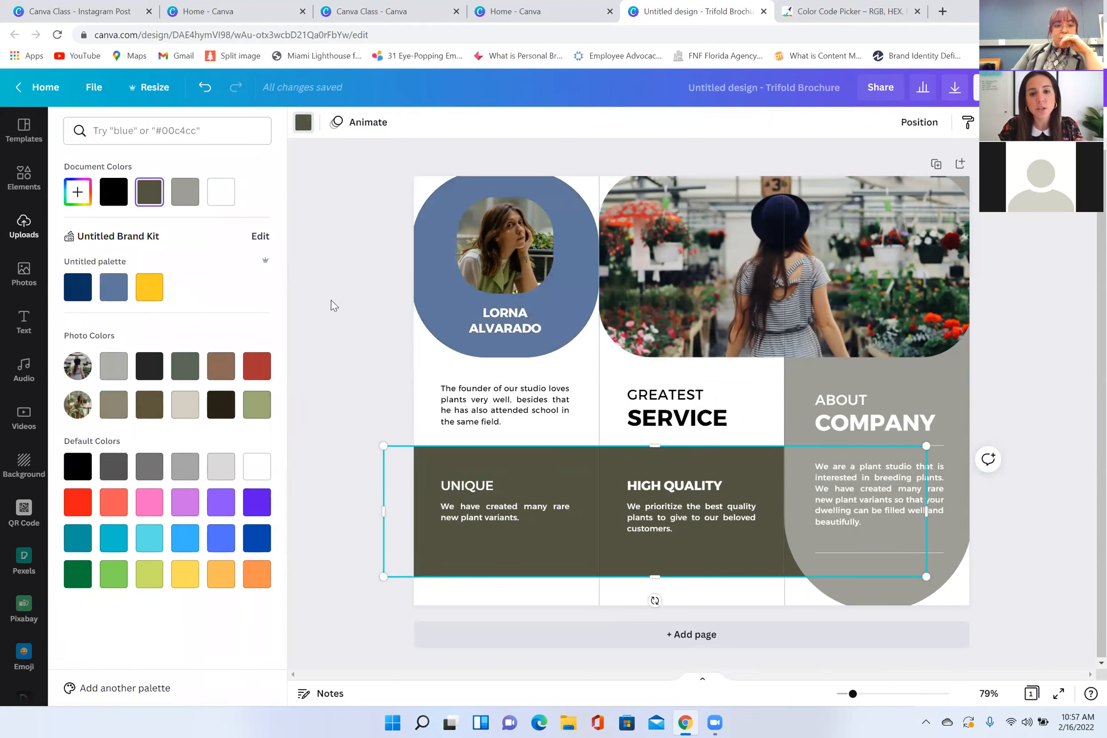
{"action": "left_click", "coordinate": [78, 288]}
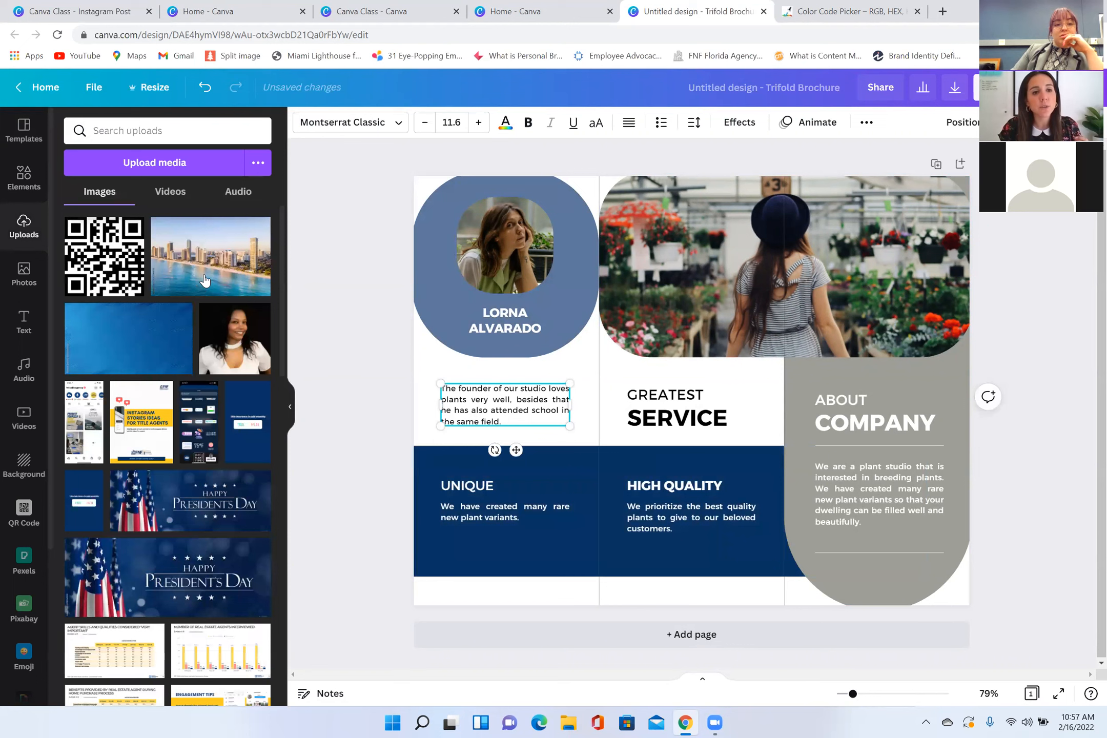
{"action": "left_click_drag", "start_coordinate": [210, 256], "coordinate": [682, 308]}
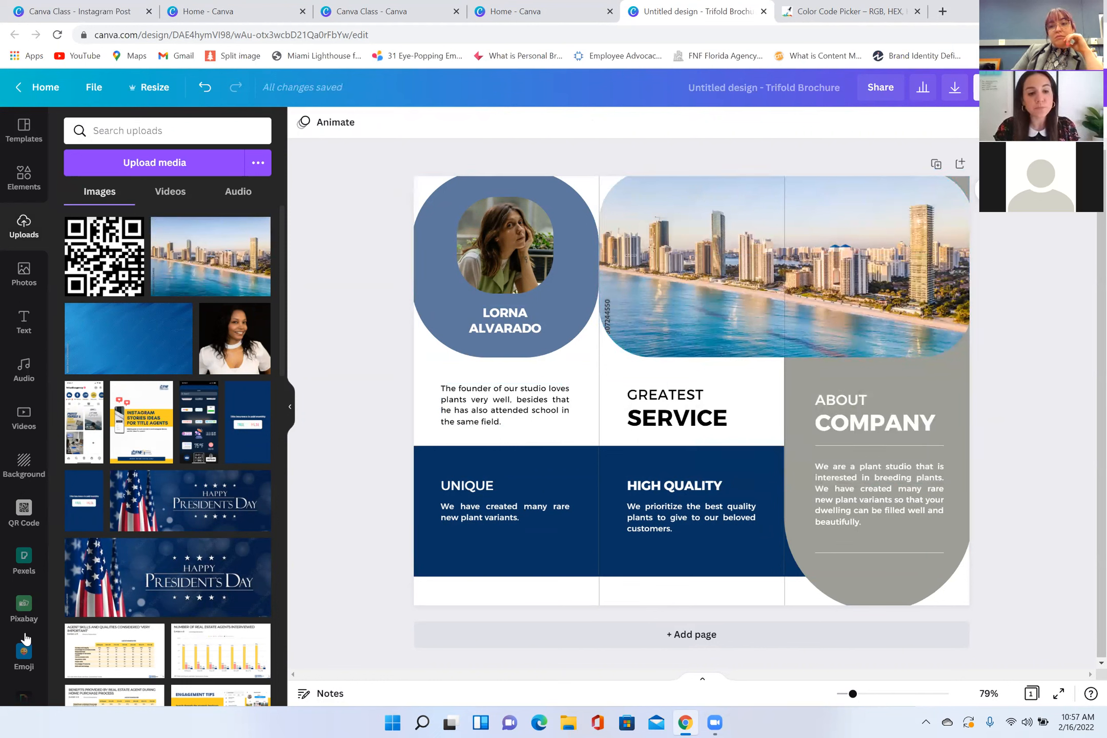
Step: Find the QR Code generator among the additional apps, view its URL entry, and return to the home page
{"action": "scroll", "coordinate": [23, 641], "scroll_direction": "down", "scroll_amount": 4}
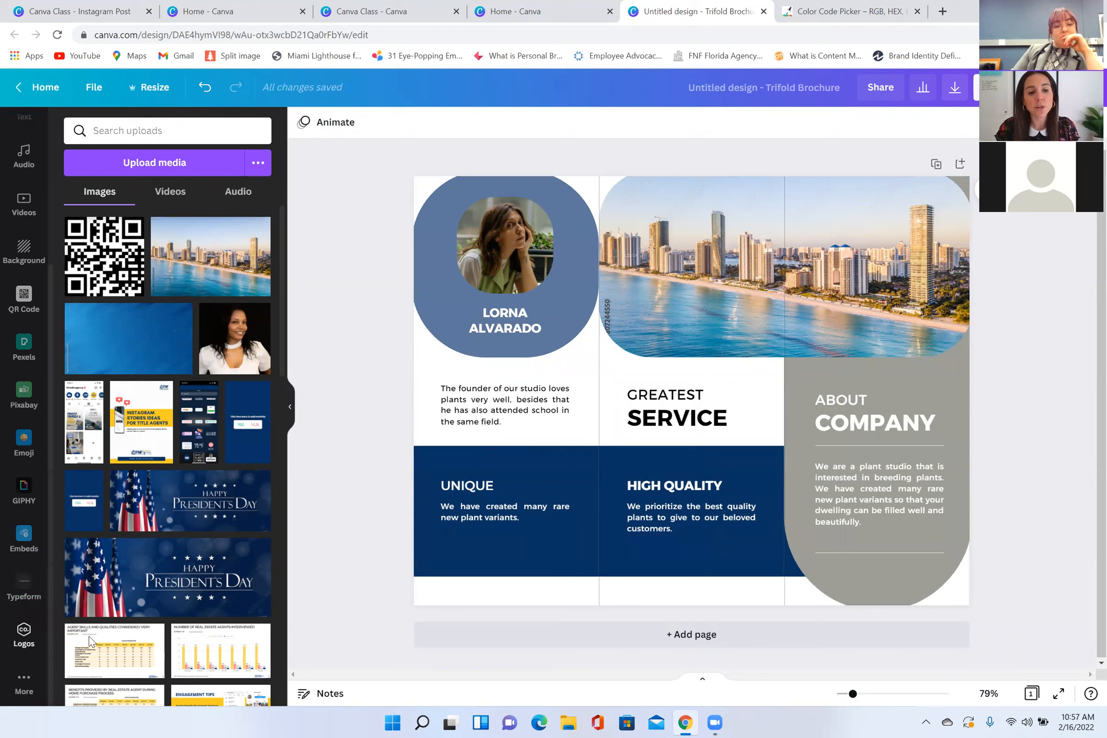
{"action": "left_click", "coordinate": [23, 685]}
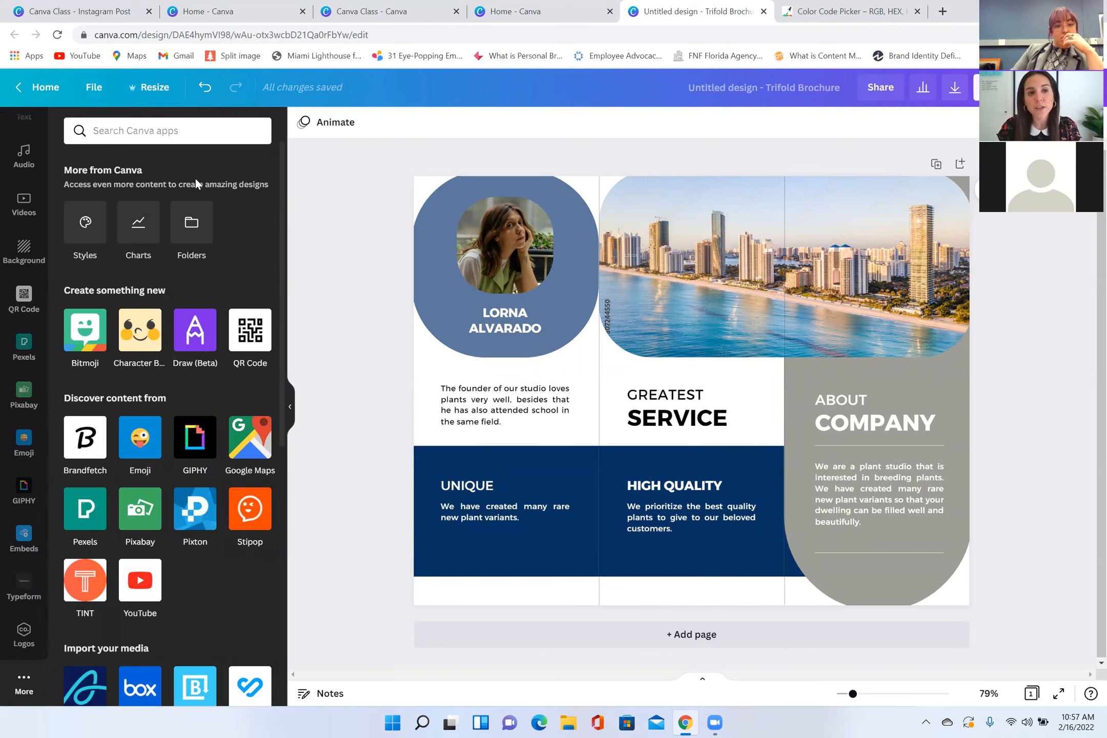
{"action": "left_click", "coordinate": [251, 335]}
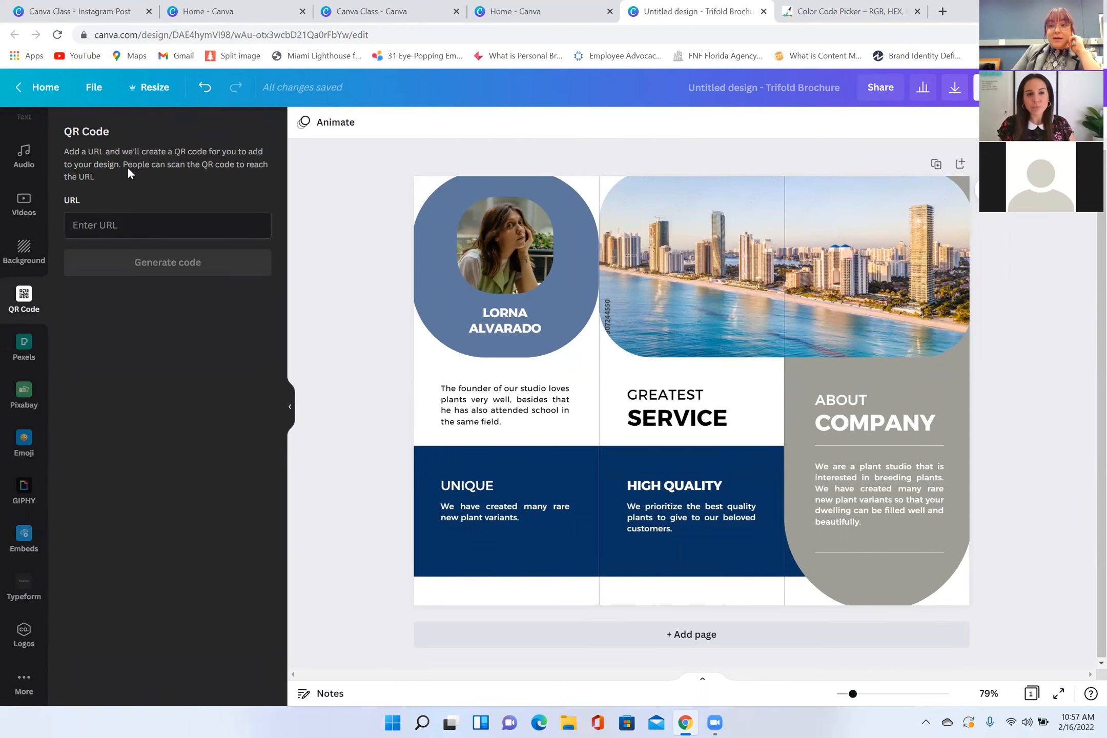
{"action": "left_click", "coordinate": [40, 100]}
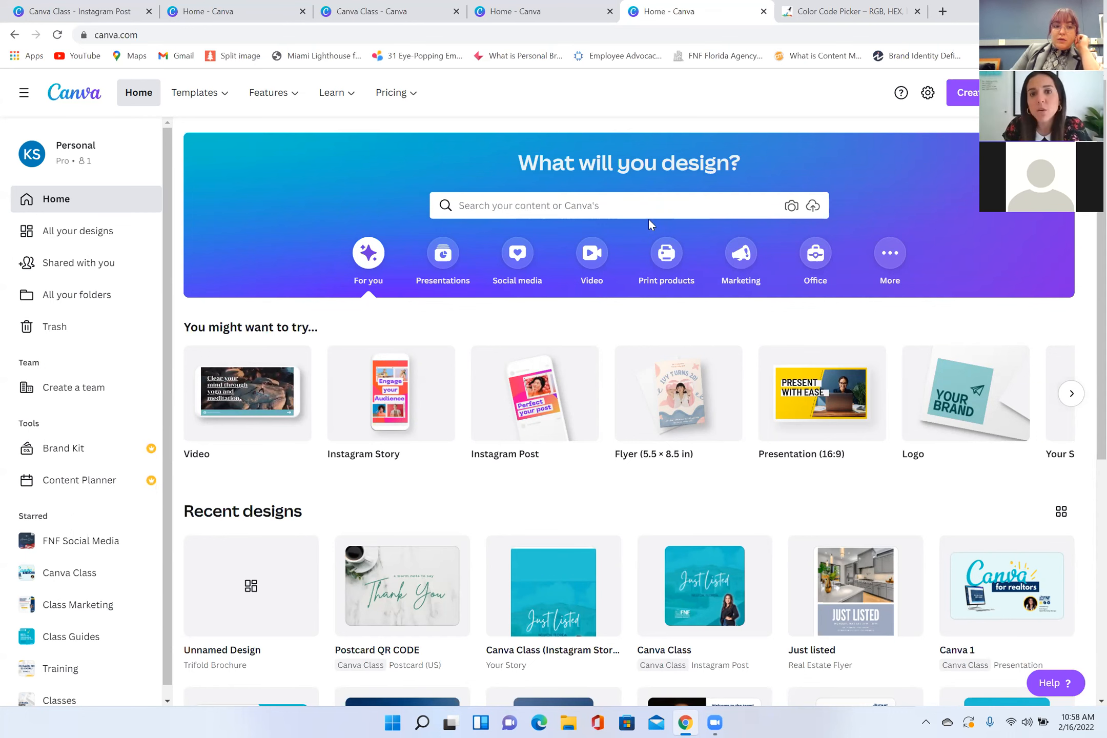
Step: Switch to the Canva Class Instagram post and copy a share link that lets others use it as a template
{"action": "left_click", "coordinate": [371, 11]}
{"action": "left_click", "coordinate": [188, 16]}
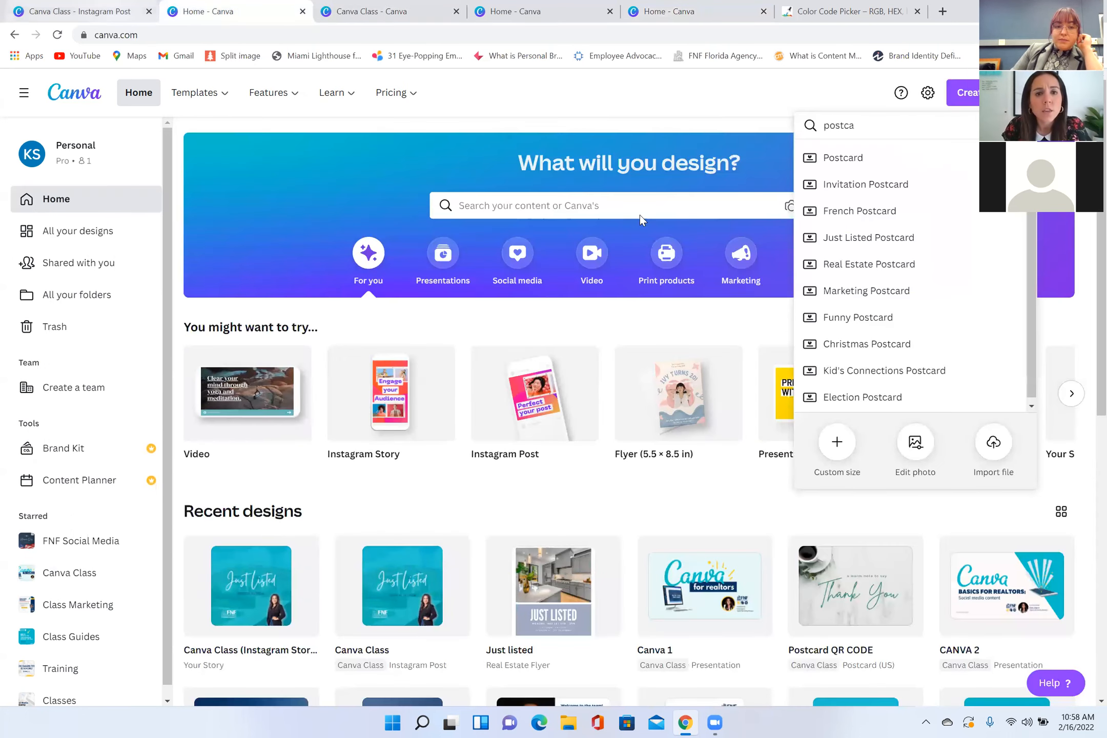
{"action": "left_click", "coordinate": [128, 12]}
{"action": "left_click", "coordinate": [854, 89]}
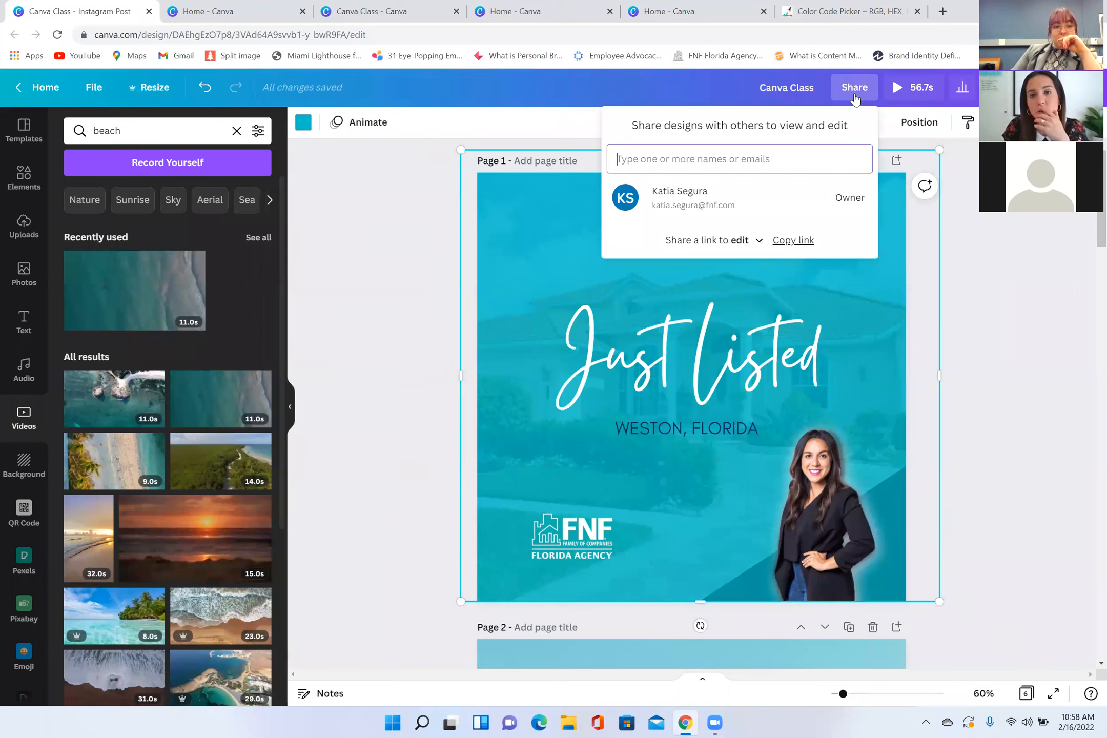
{"action": "left_click", "coordinate": [752, 248]}
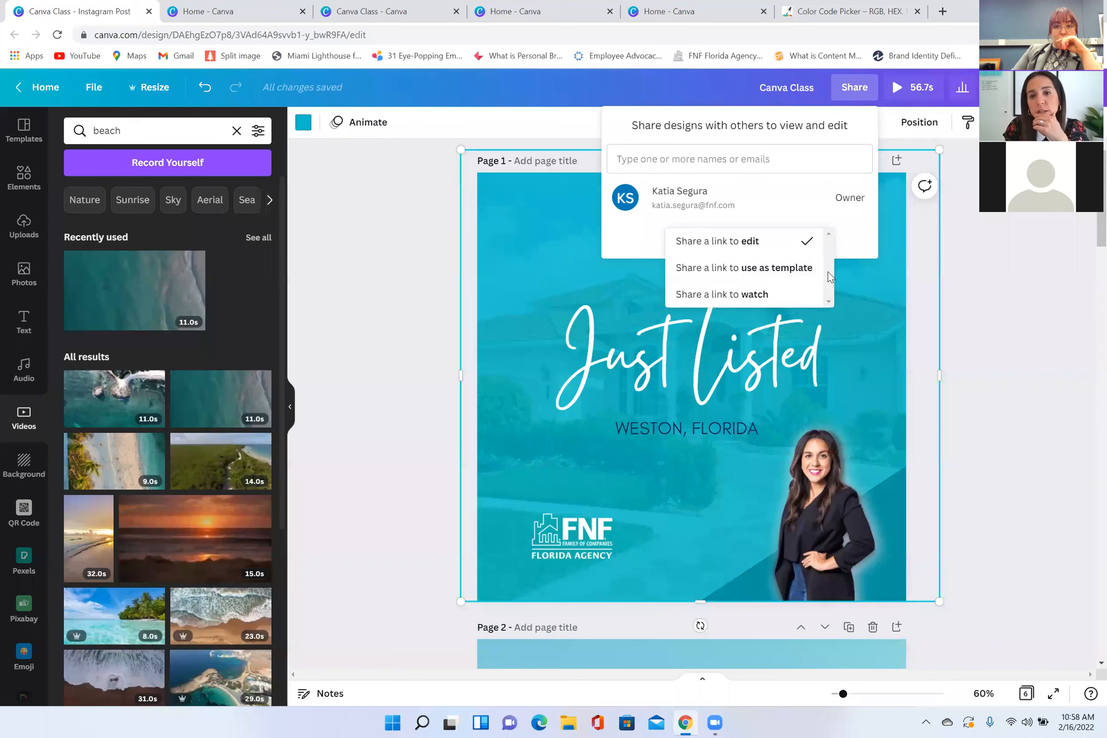
{"action": "left_click", "coordinate": [776, 273]}
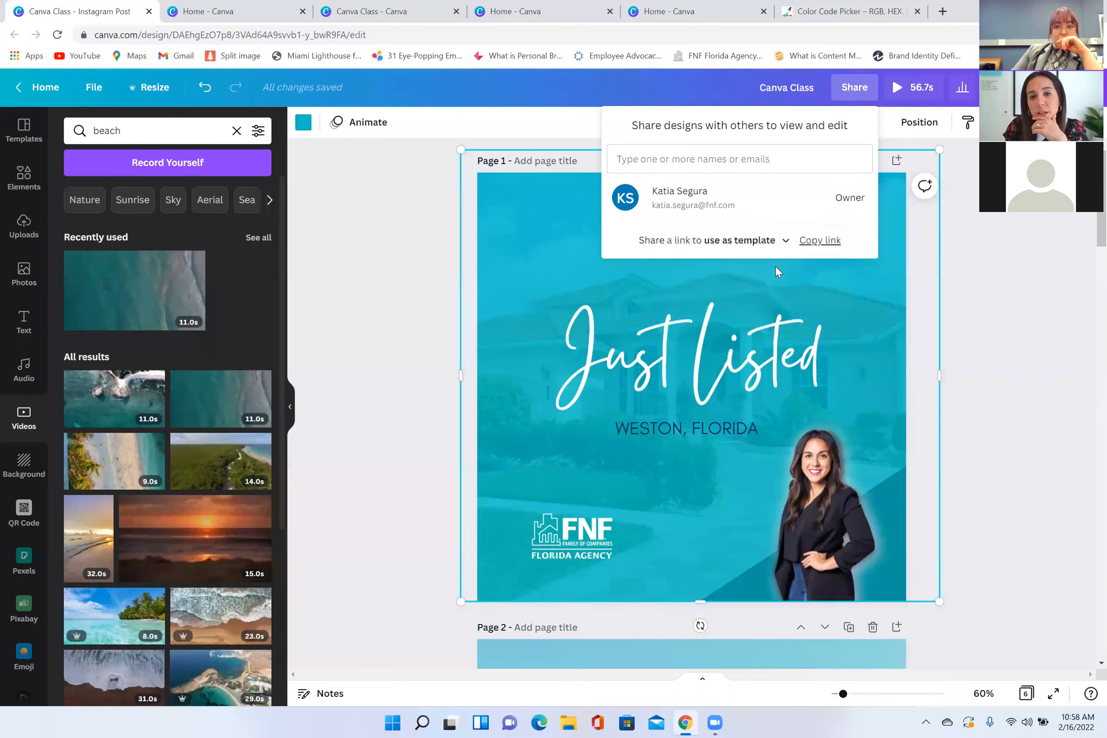
{"action": "left_click", "coordinate": [807, 248]}
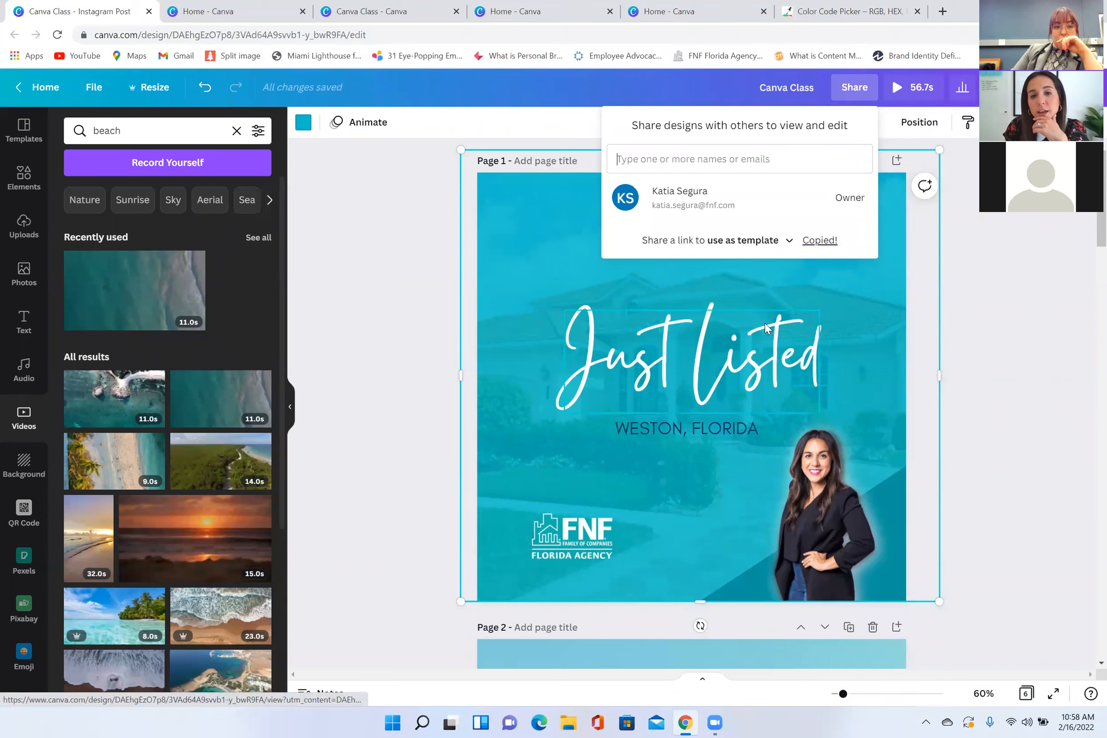